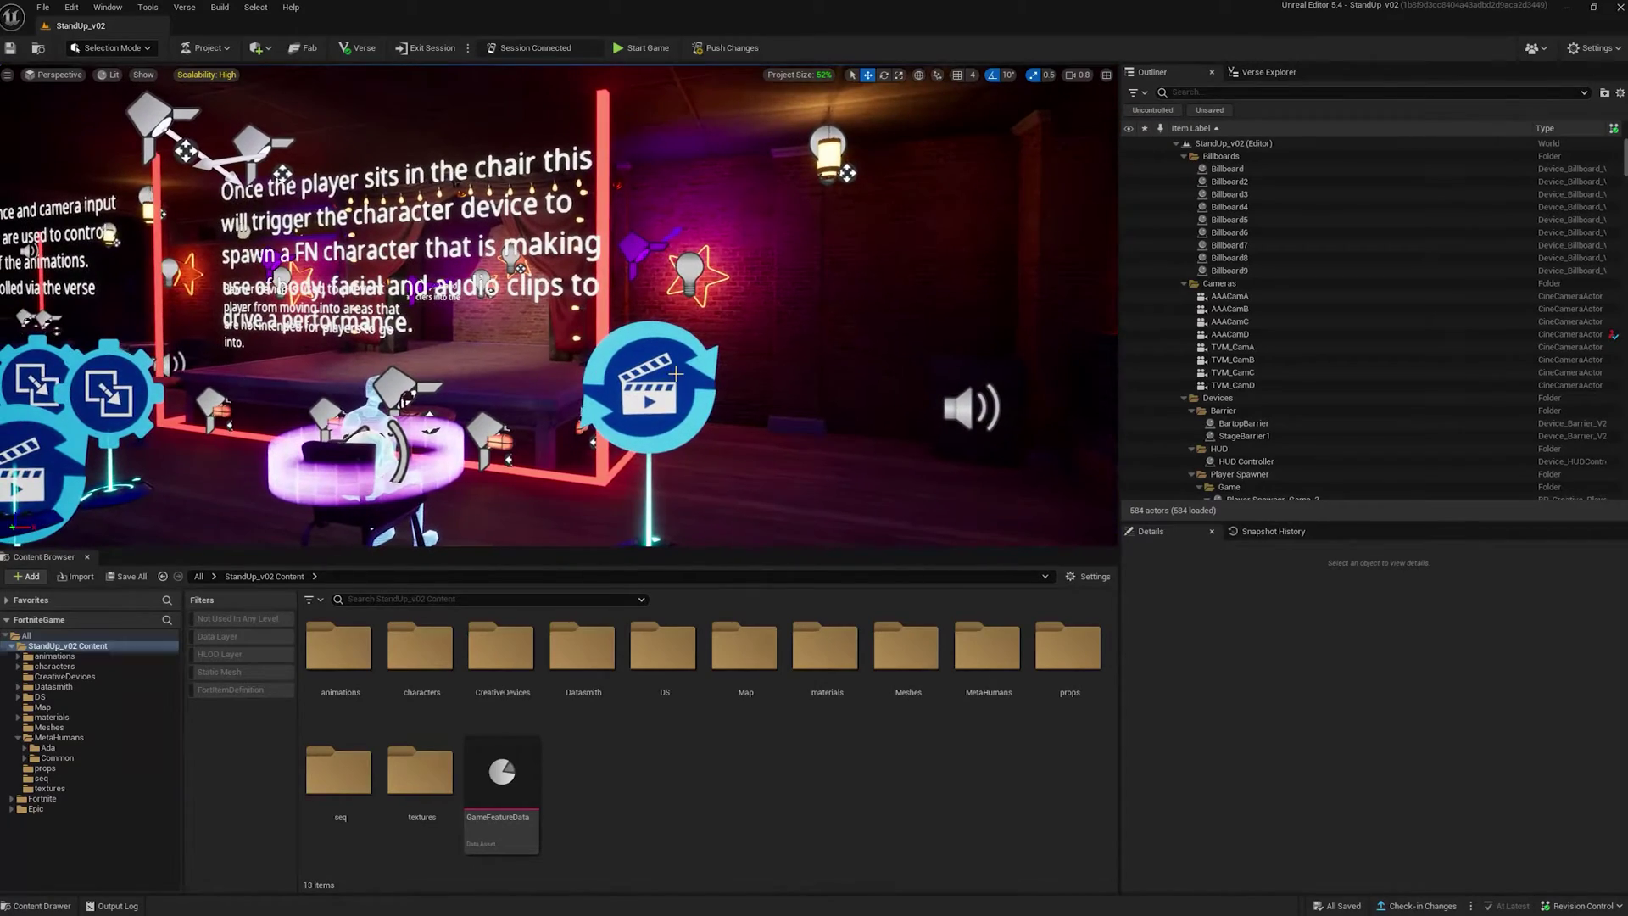
Inspect the camera sequence and Previous/Next Camera Input Trigger devices, then return to Main Character Sequence.
click(656, 388)
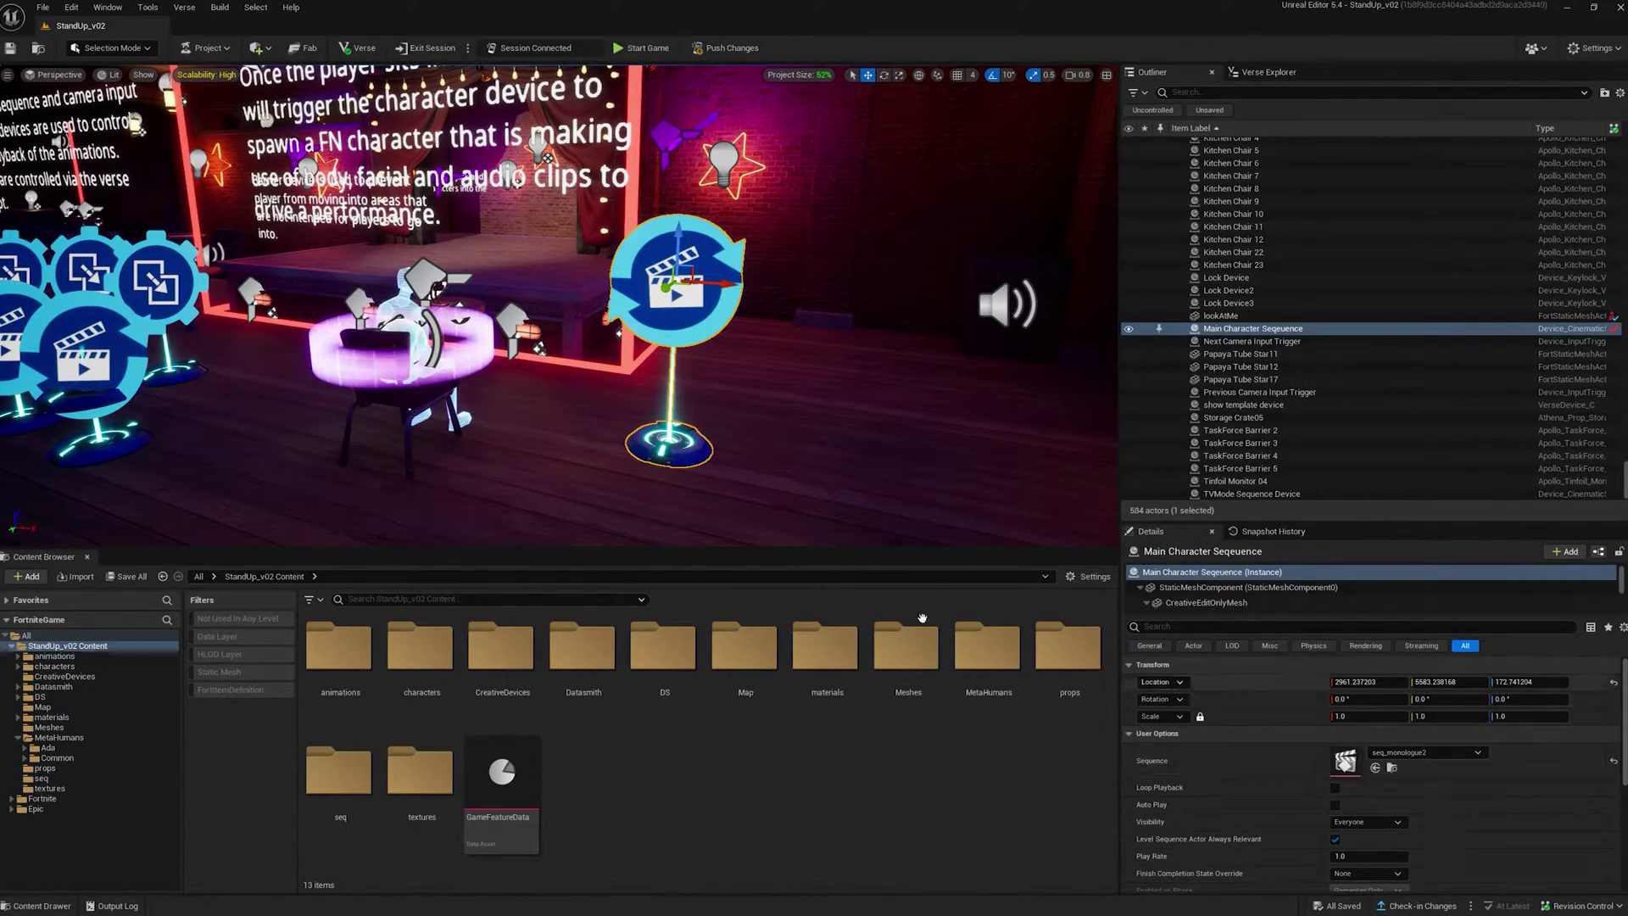
click(866, 338)
click(369, 310)
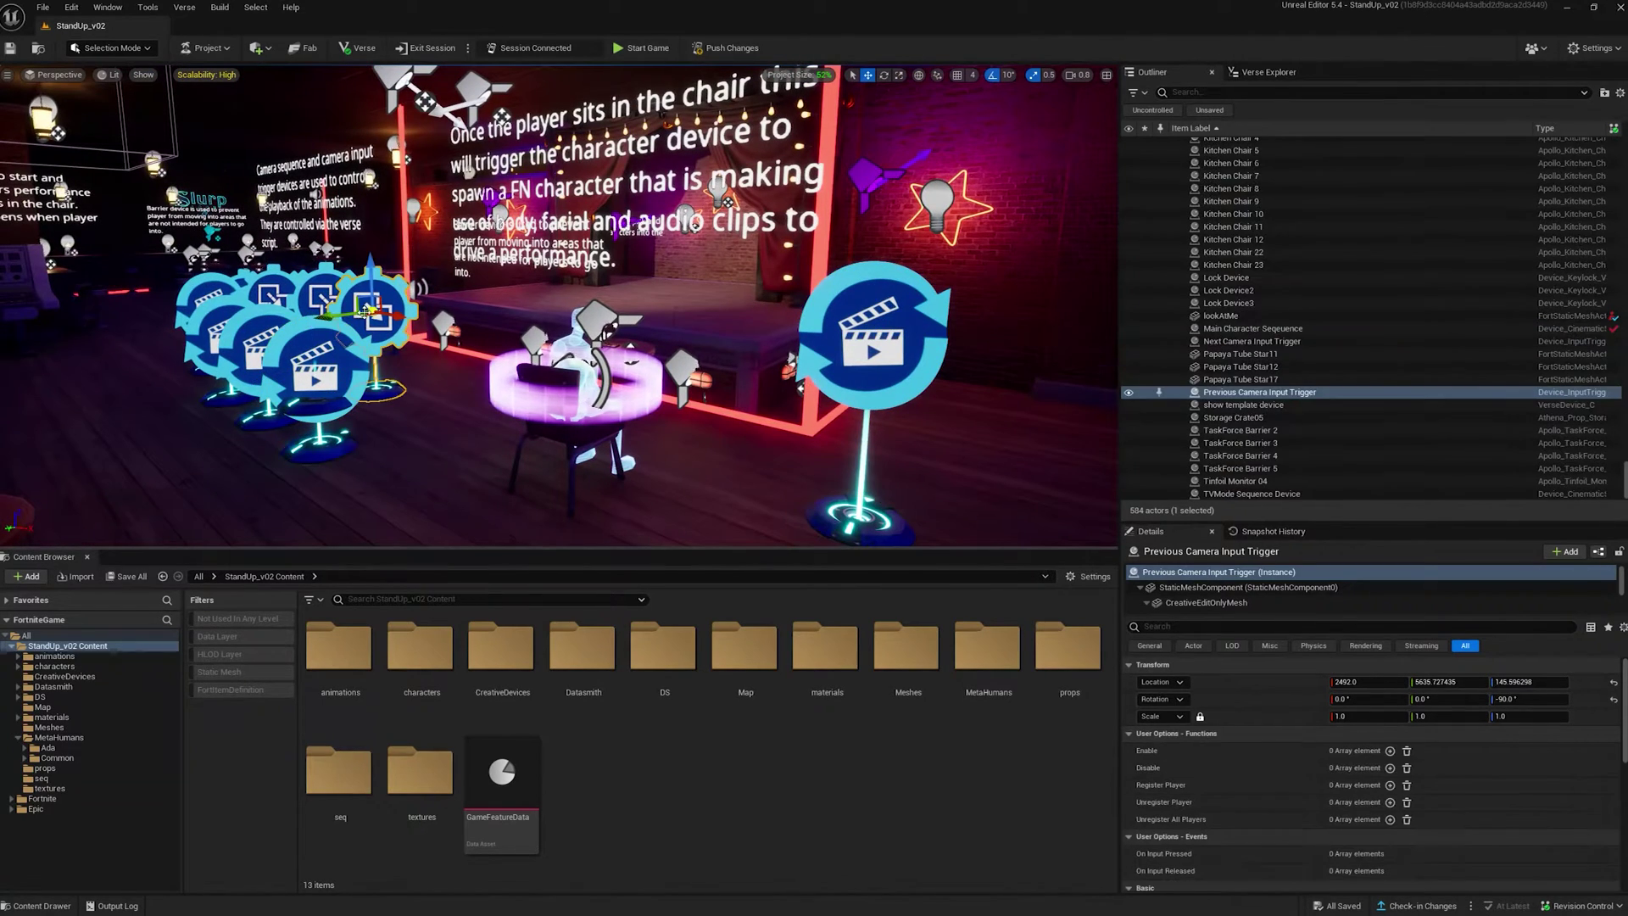
click(321, 301)
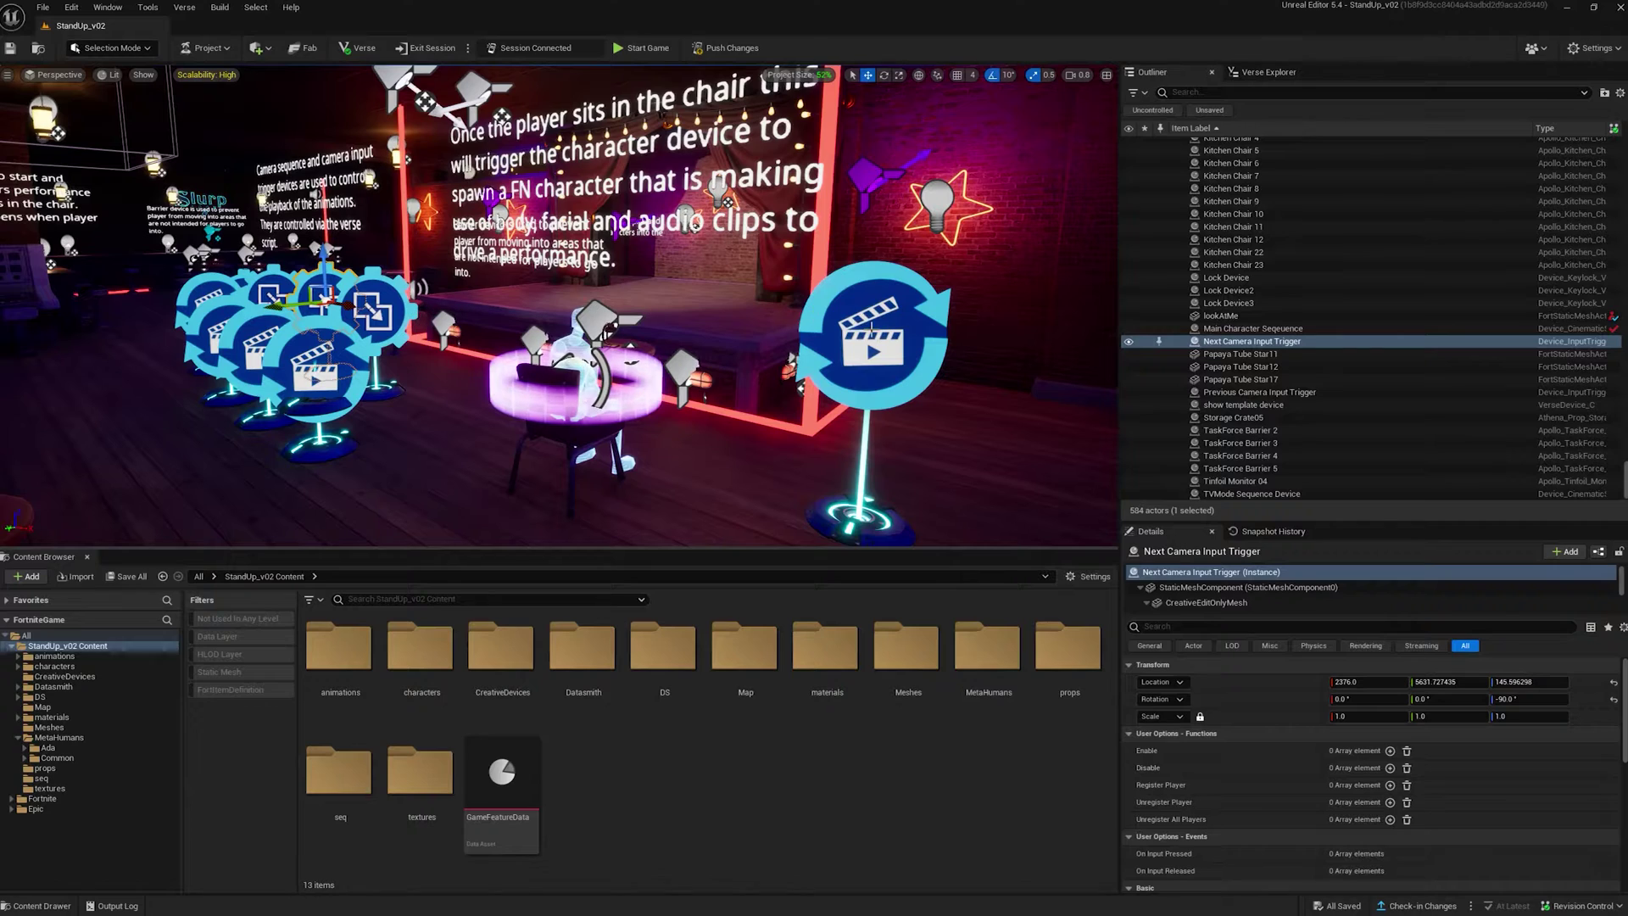
click(878, 341)
scroll(996, 389, up, 1)
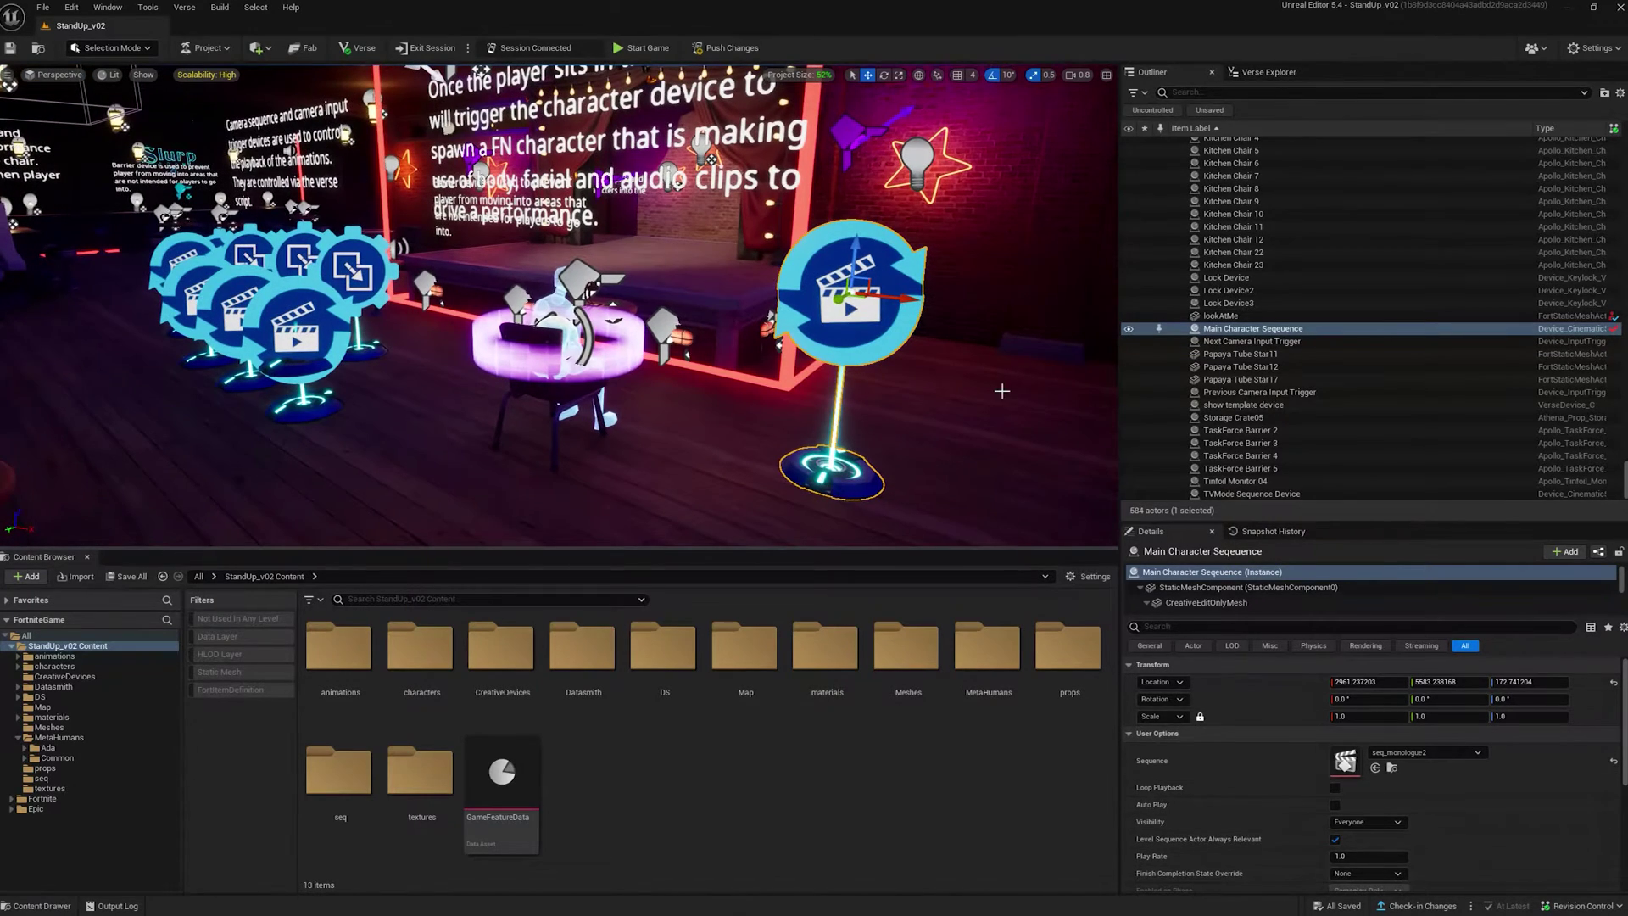
Open seq_monologue2 in Sequencer and play it with editor overlays toggled via G.
double_click(1346, 763)
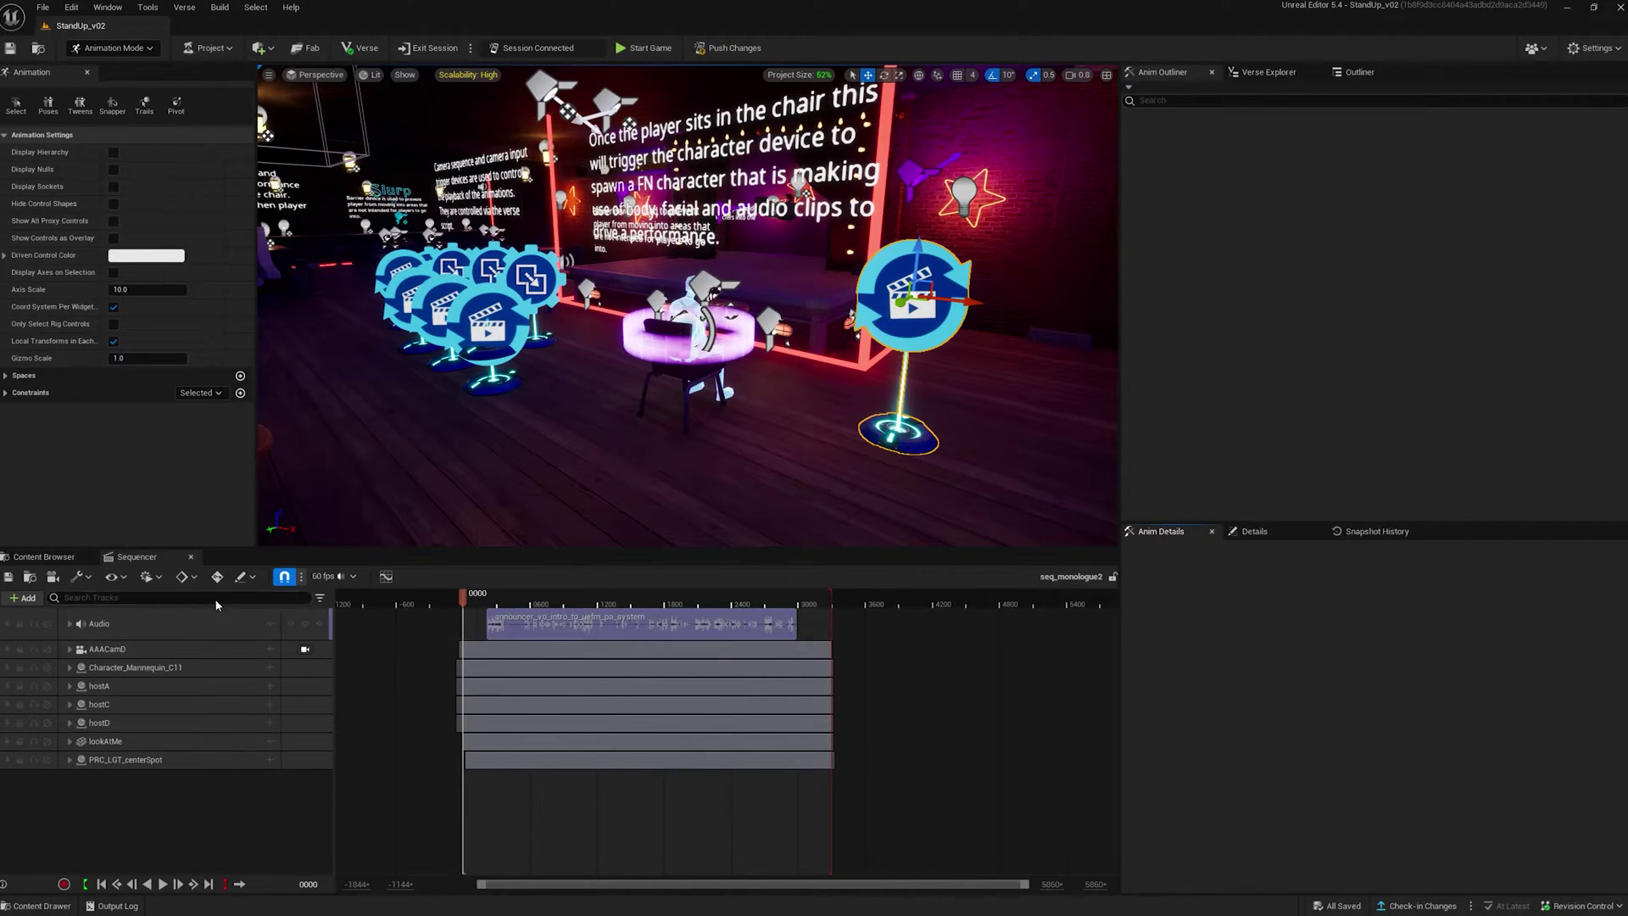
key(g)
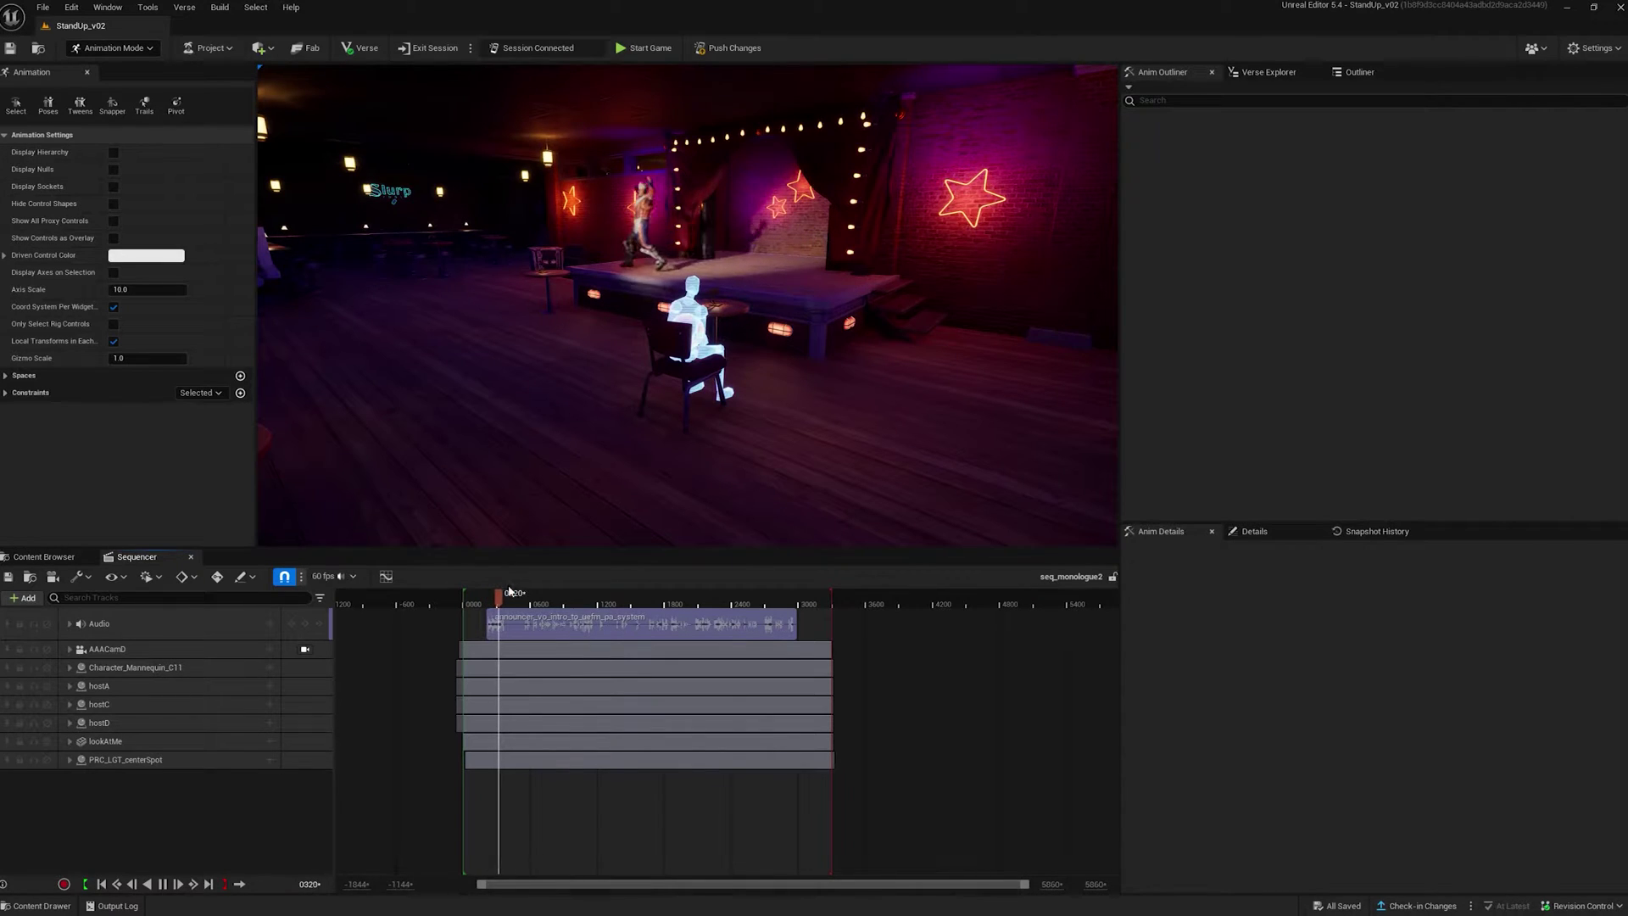
key(g)
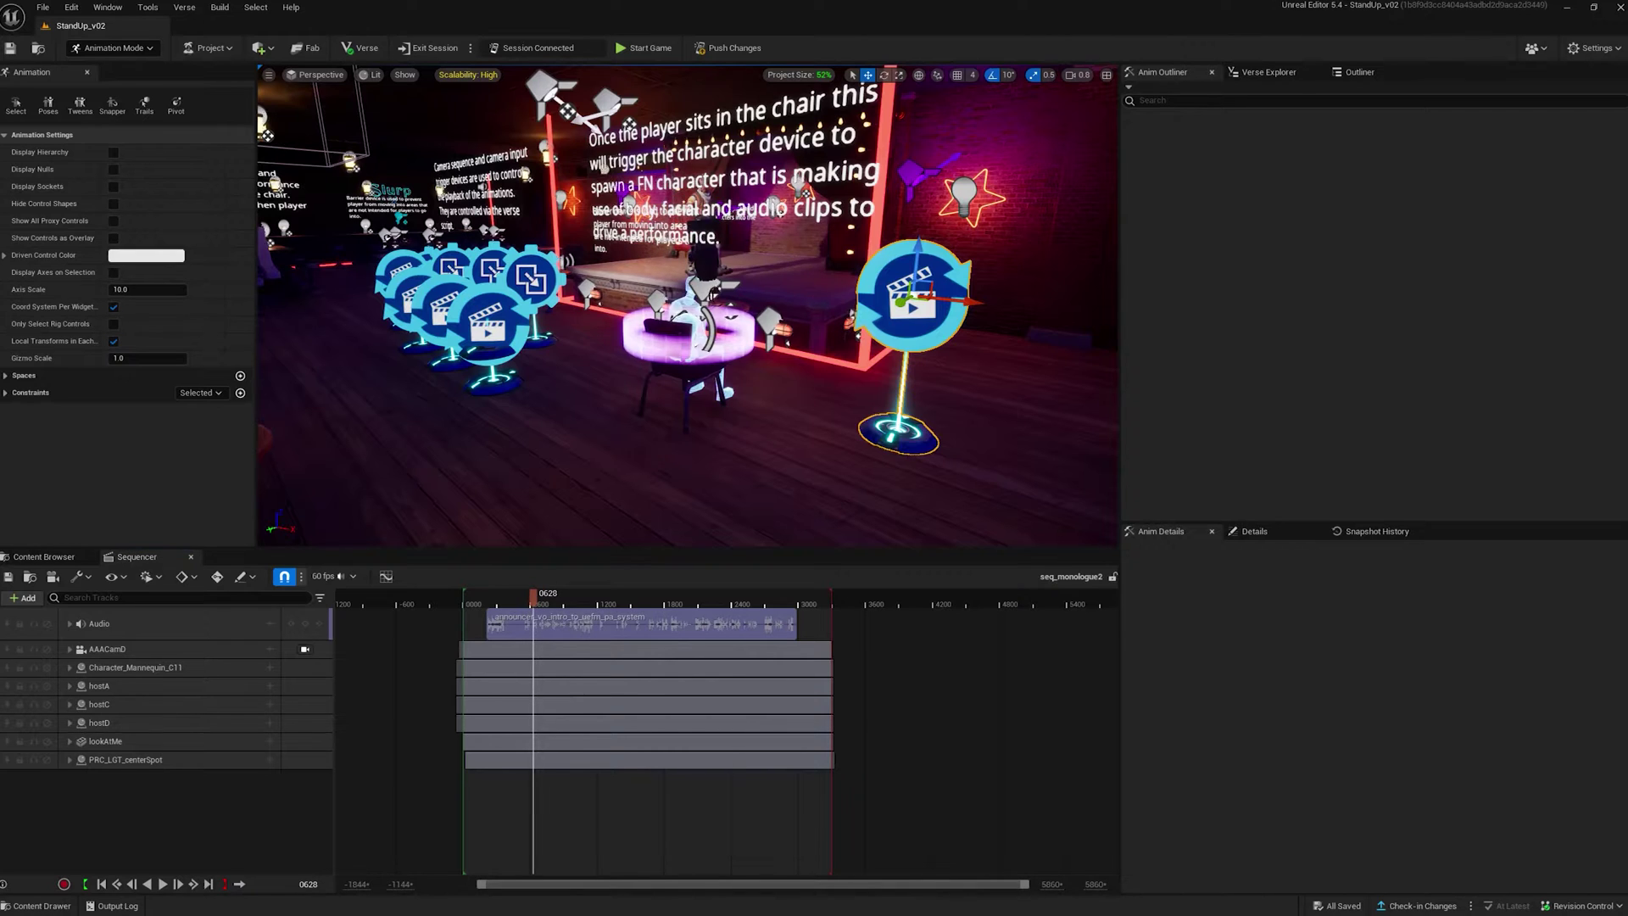
key(g)
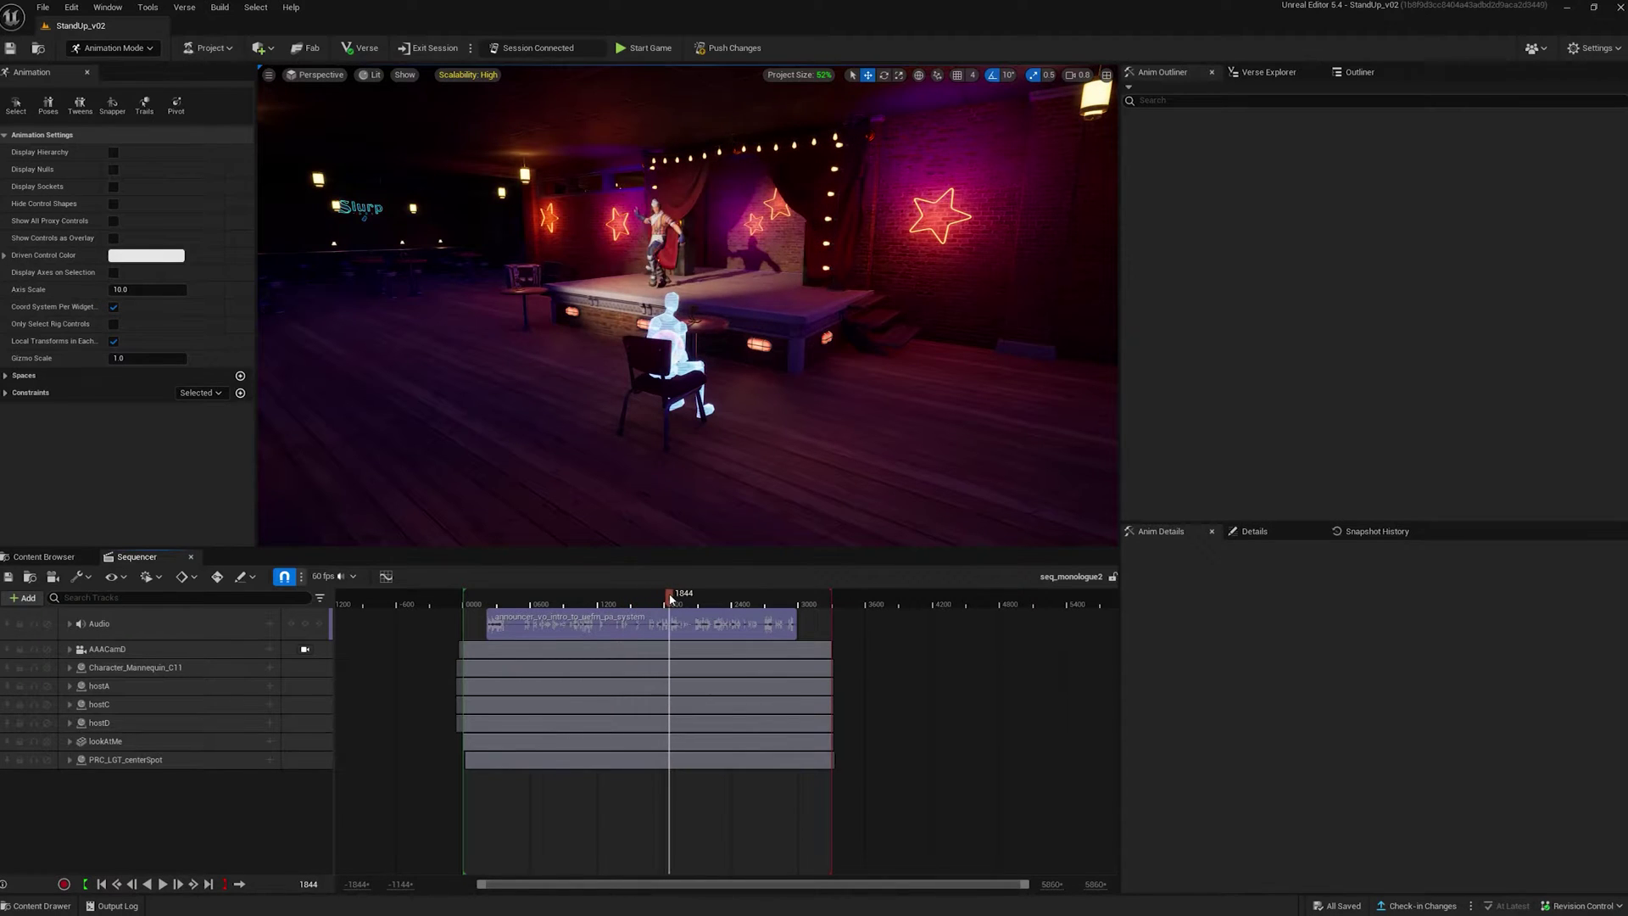
scroll(689, 462, up, 8)
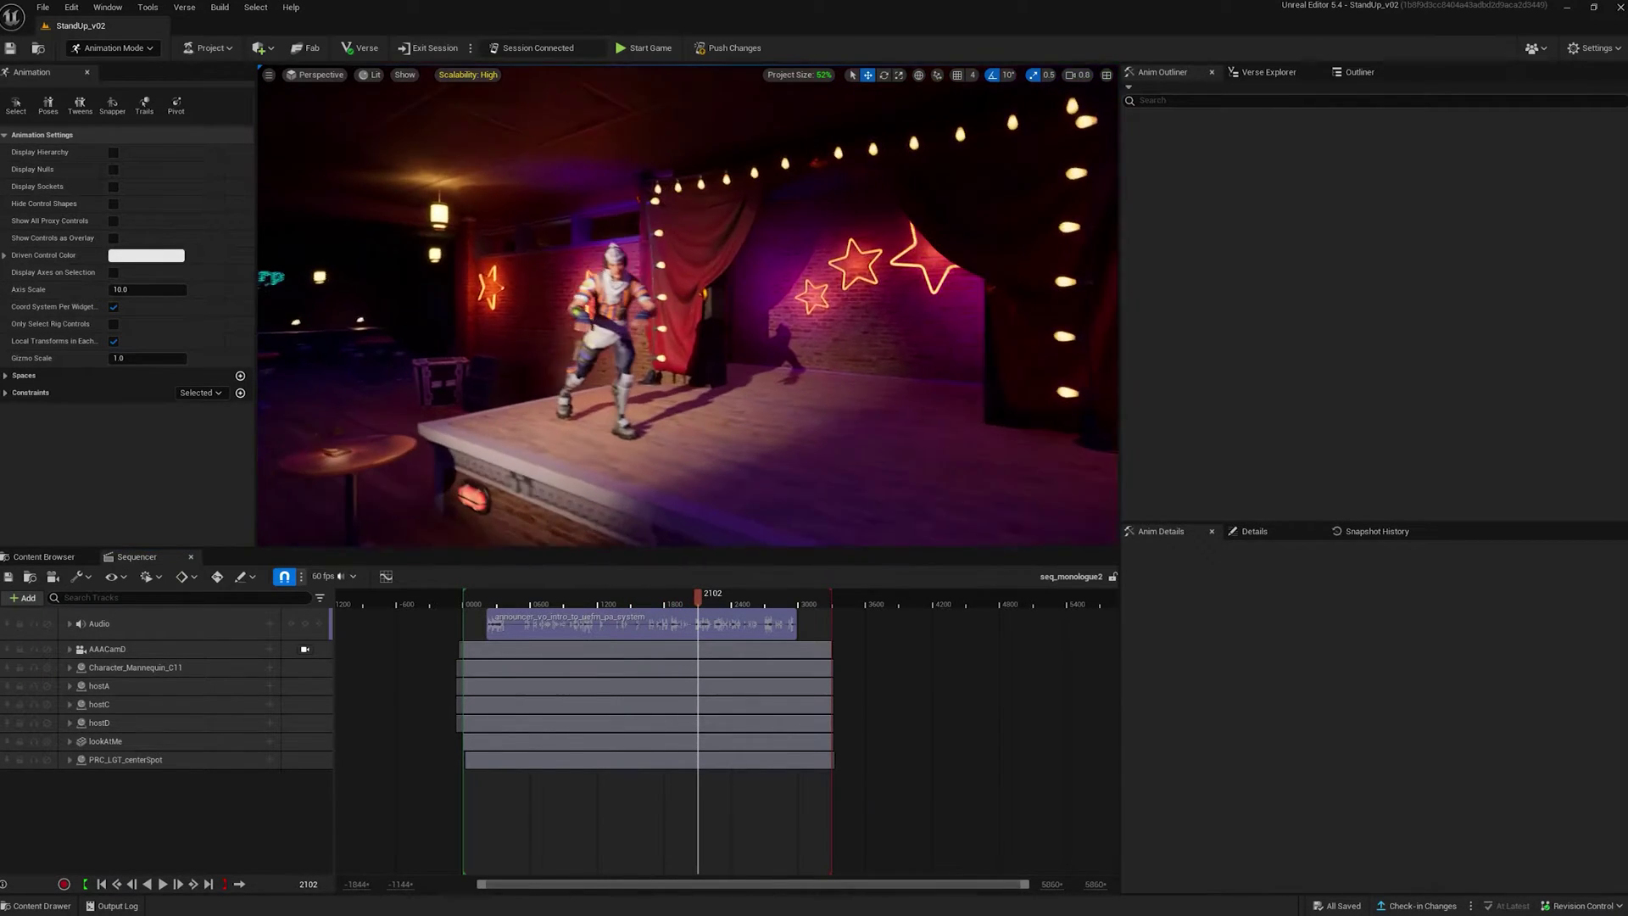
Scrub the seq_monologue2 timeline back and forth while orbiting around the stage performer.
drag(699, 604, 636, 596)
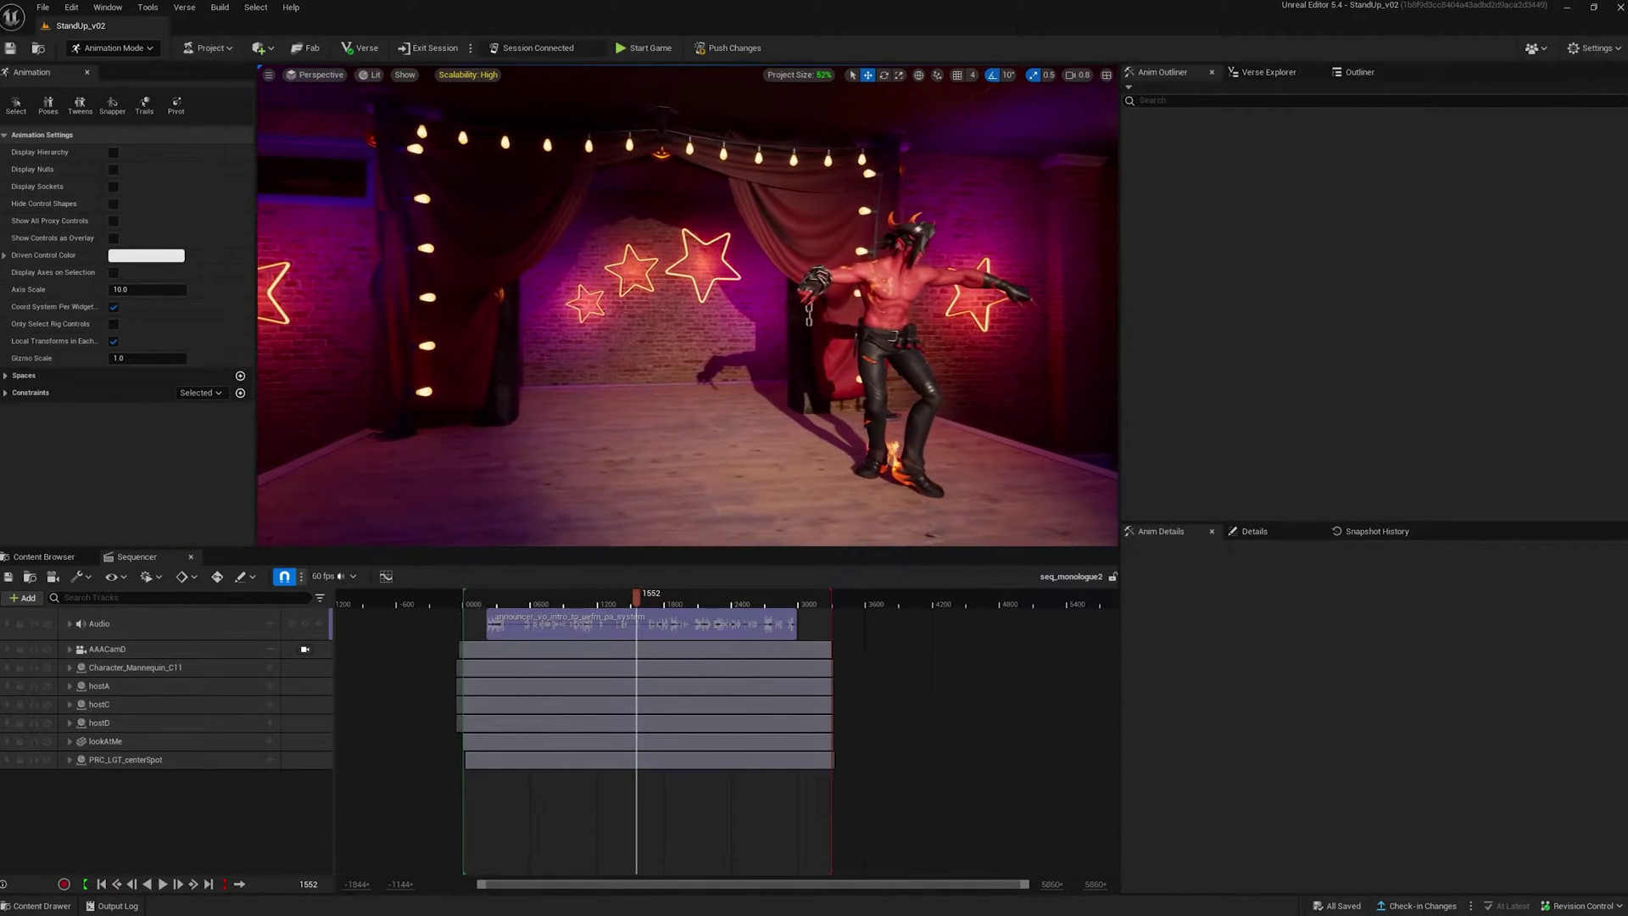
right_drag(763, 382, 543, 451)
right_drag(619, 341, 489, 296)
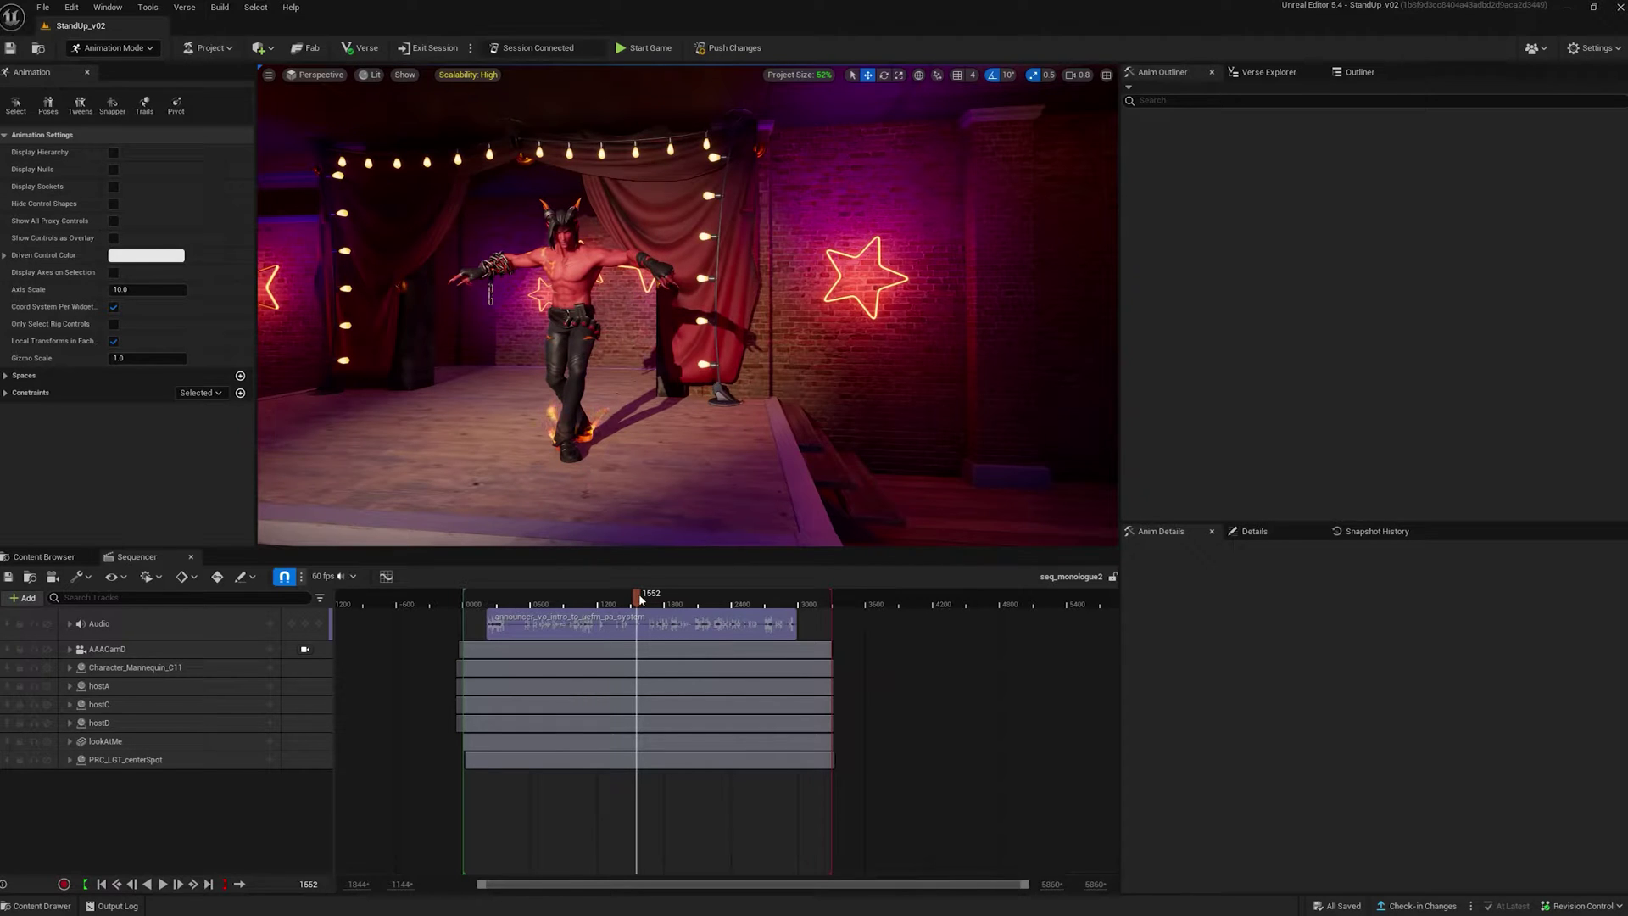
mouse_move(642, 598)
mouse_down()
mouse_move(610, 599)
mouse_move(661, 600)
mouse_up()
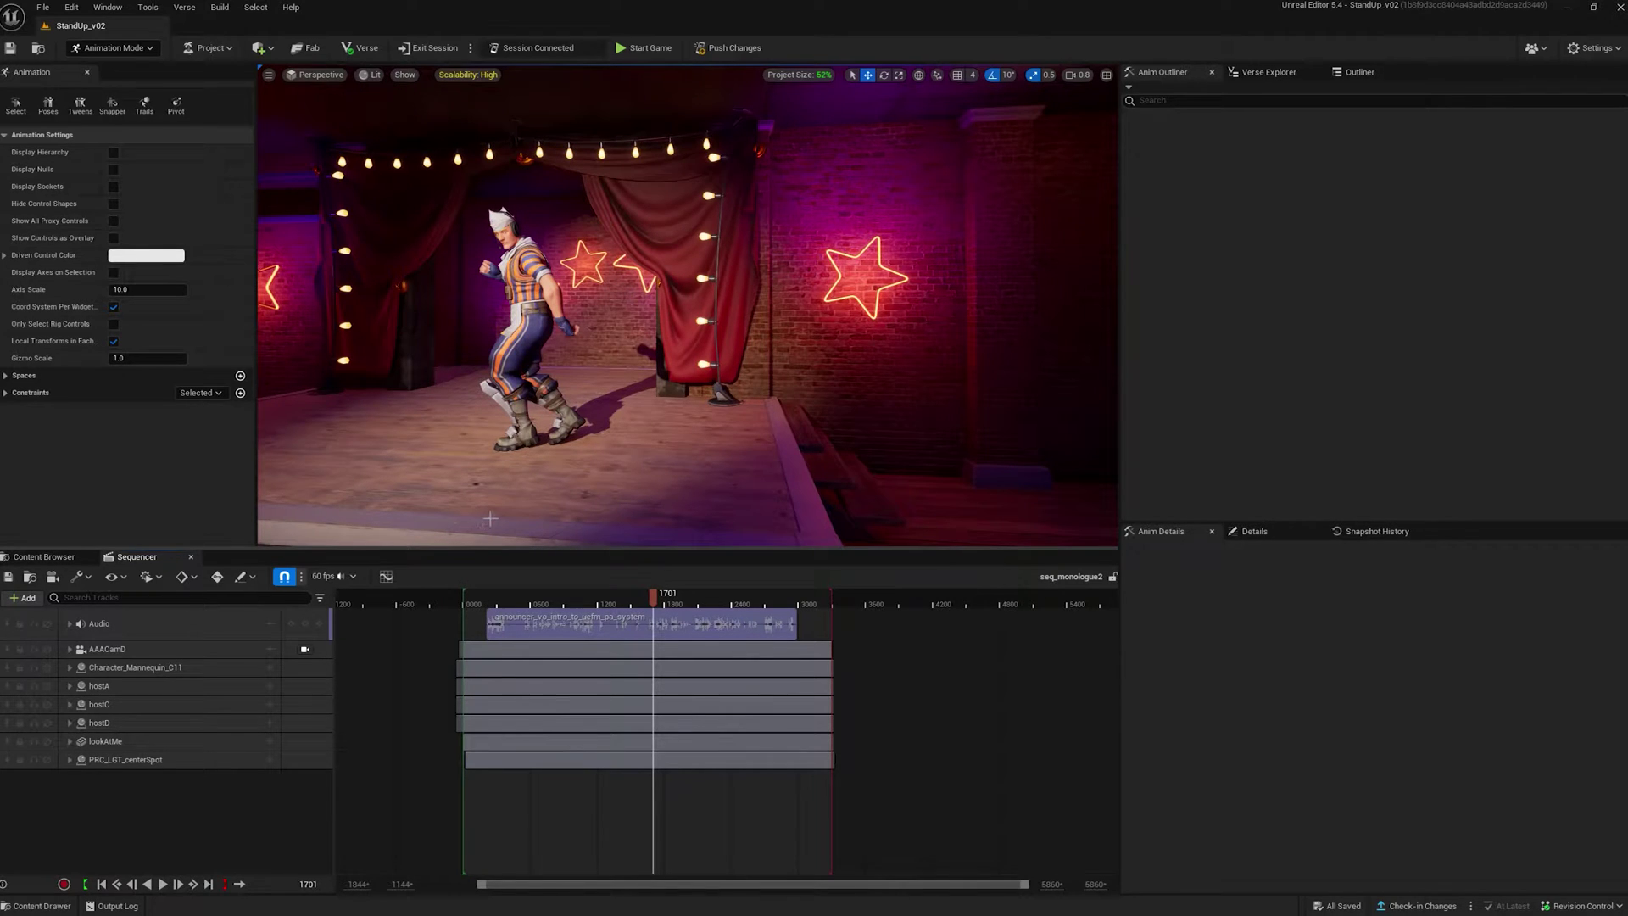
Launch the MetaHuman Importer from the Content Browser's Add menu and show the current MetaHumans list.
click(62, 557)
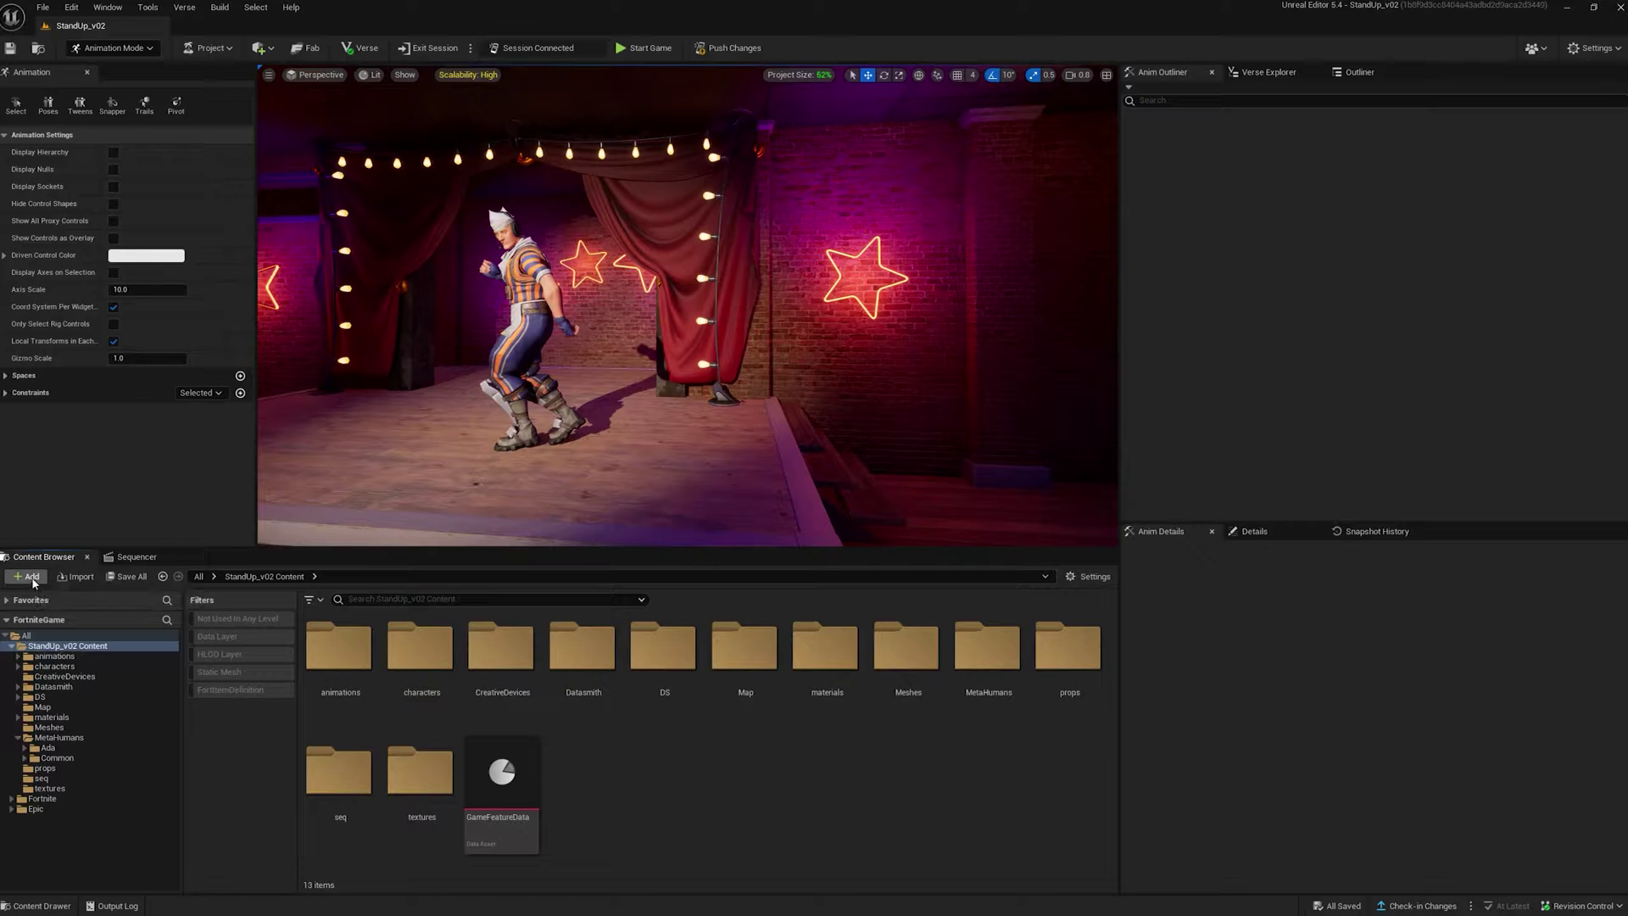
click(32, 577)
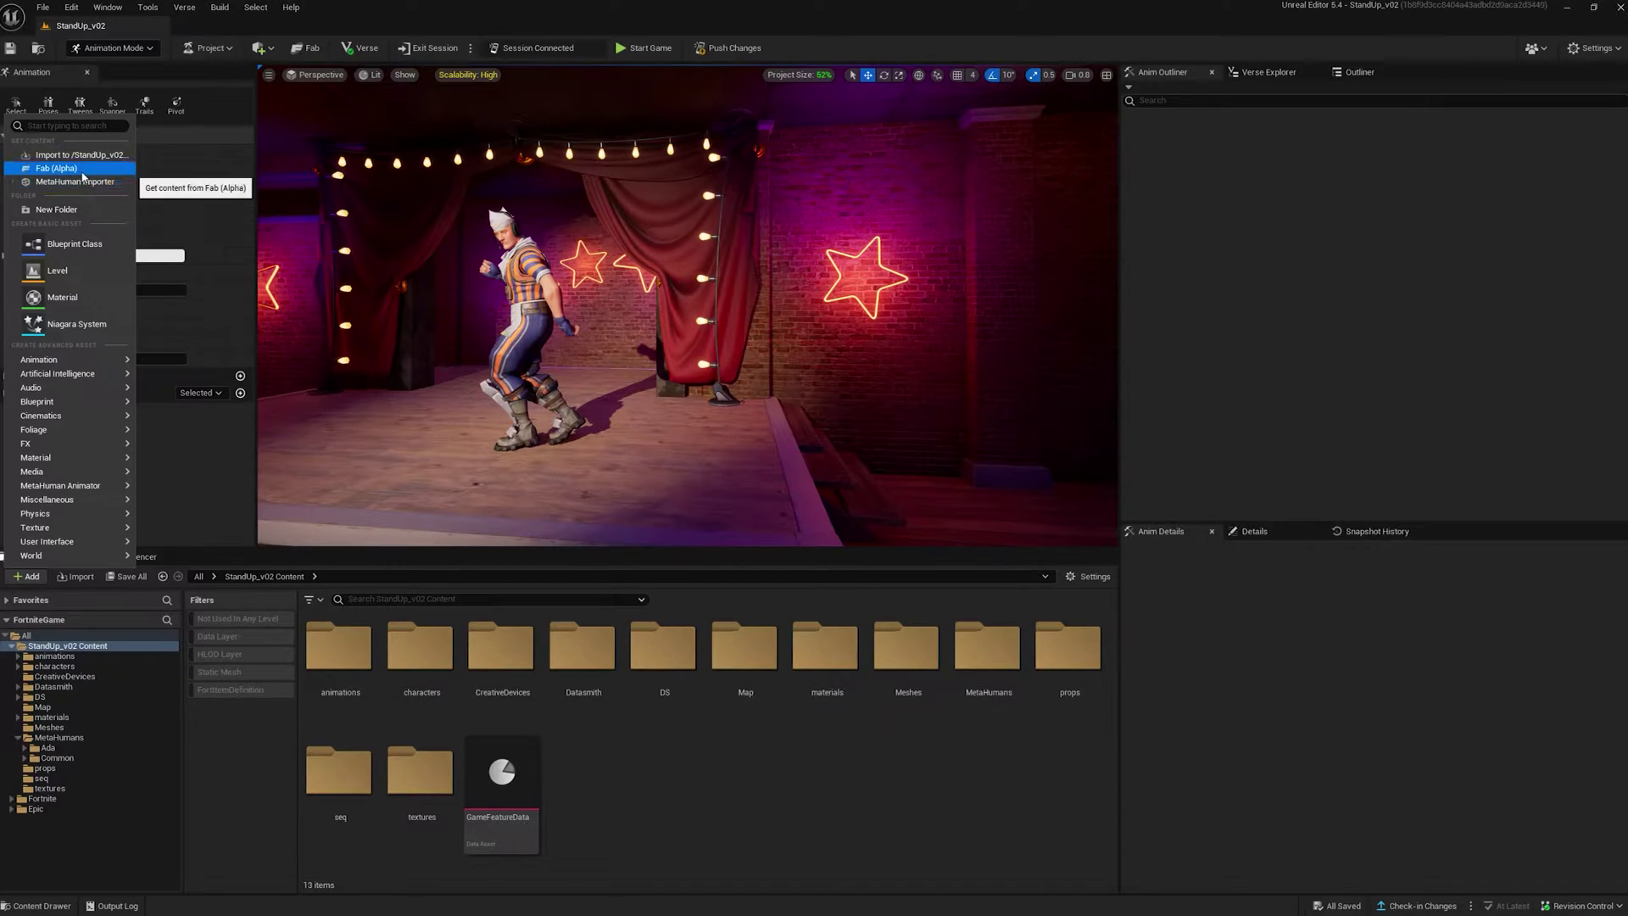
click(85, 182)
drag(709, 299, 538, 194)
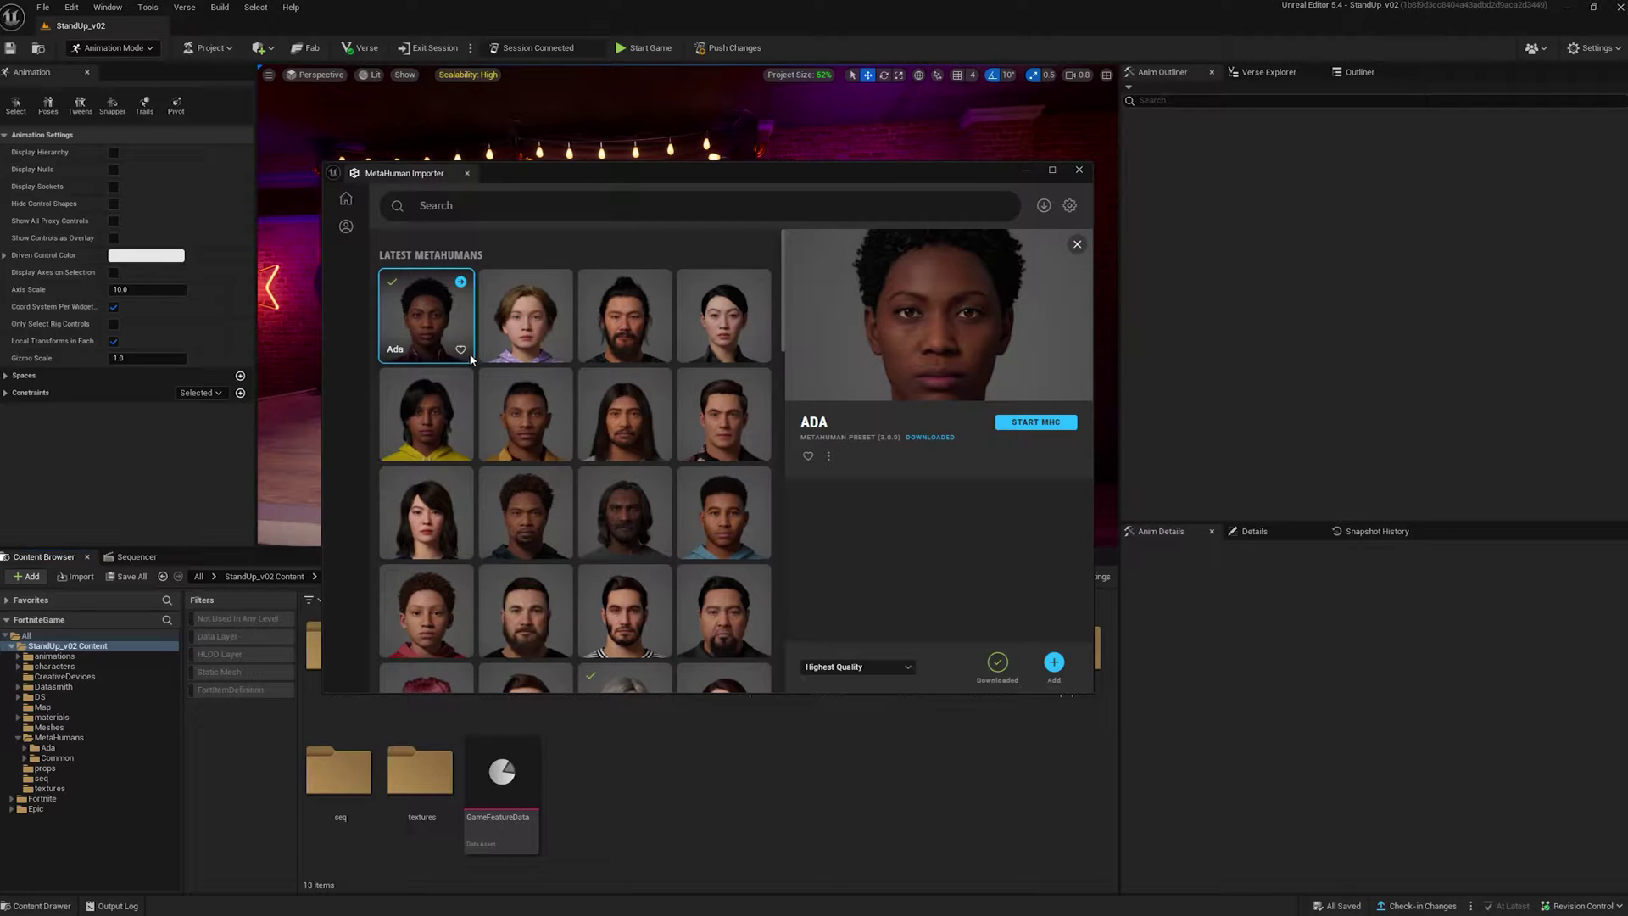
scroll(636, 445, down, 5)
scroll(646, 448, up, 6)
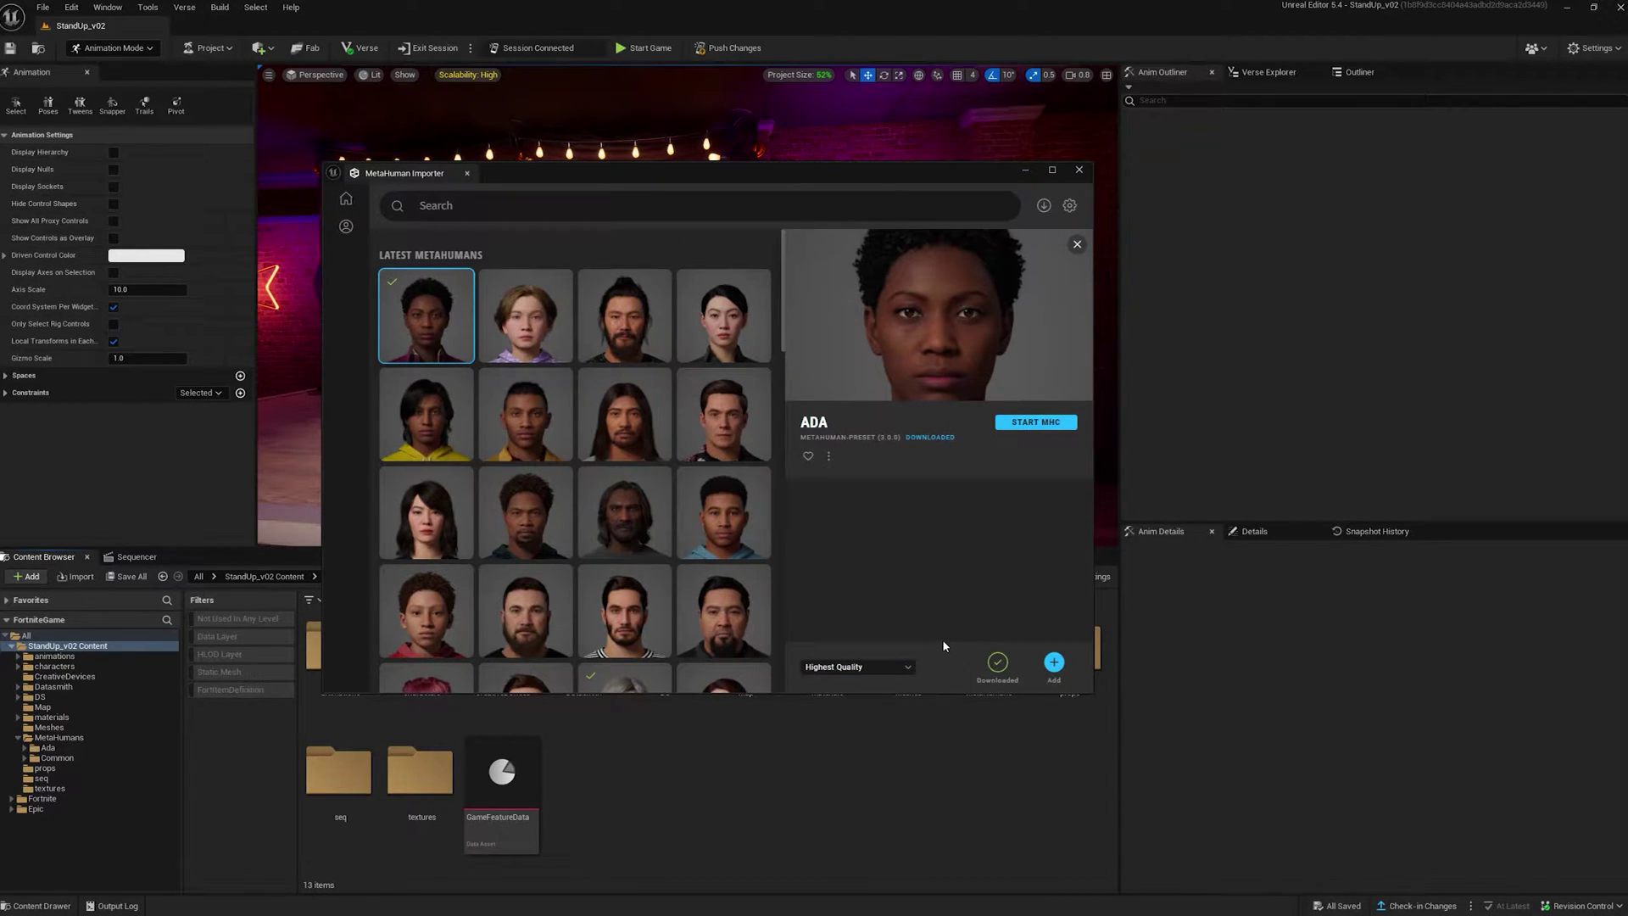
click(346, 226)
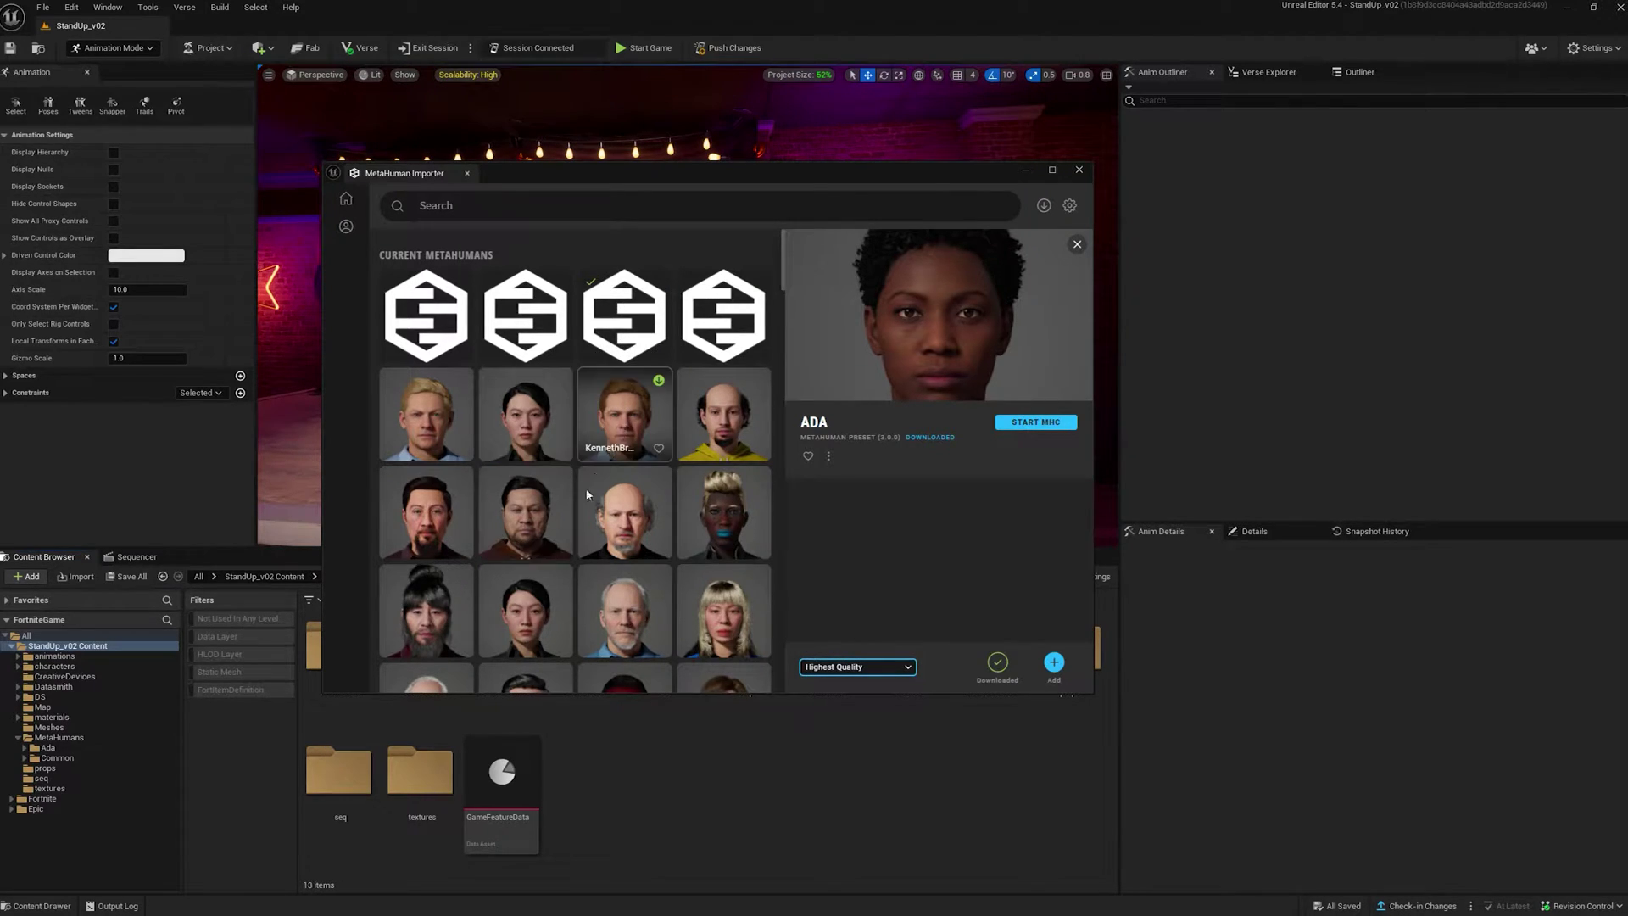
Check JoshDachs's import quality options, then import CartoonHead into the project.
click(630, 516)
click(858, 666)
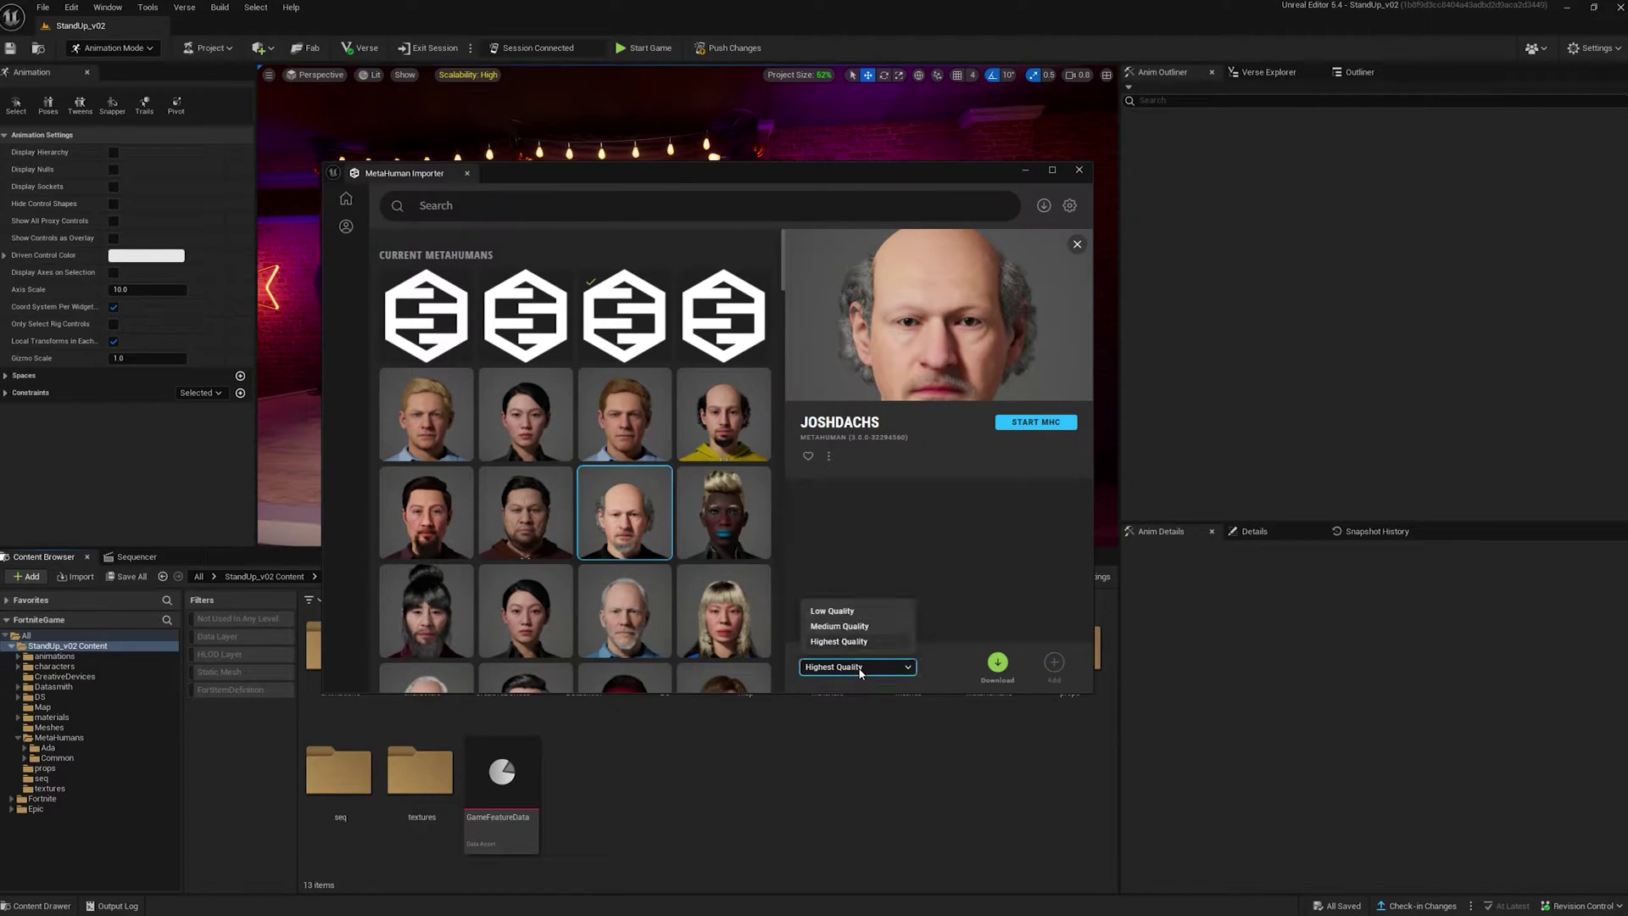
click(870, 550)
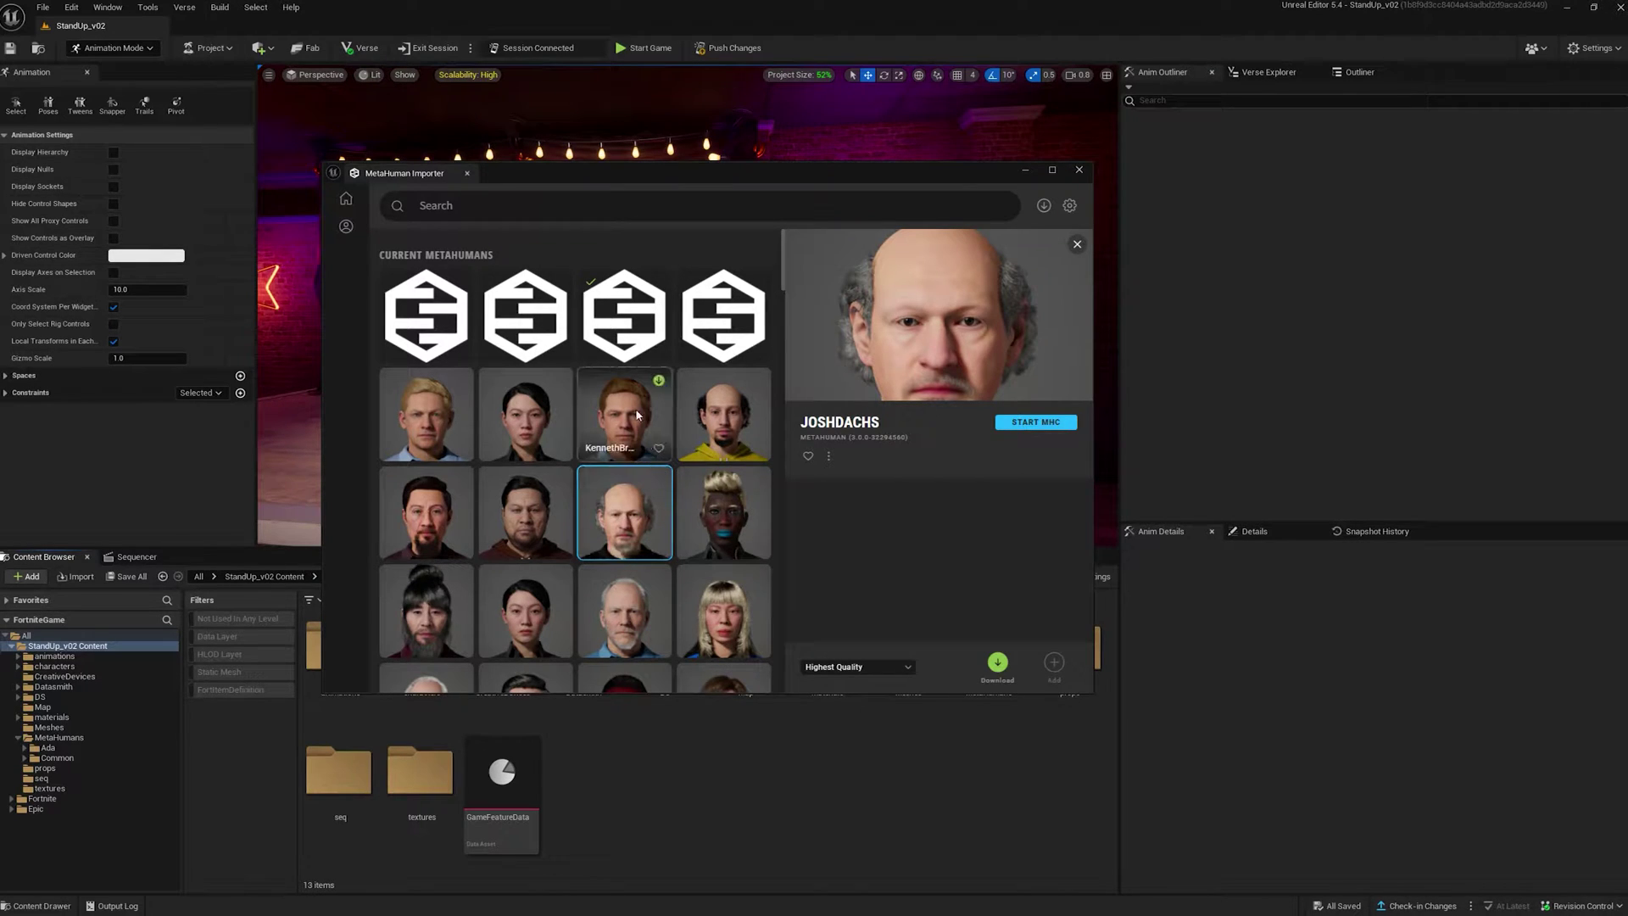
click(624, 316)
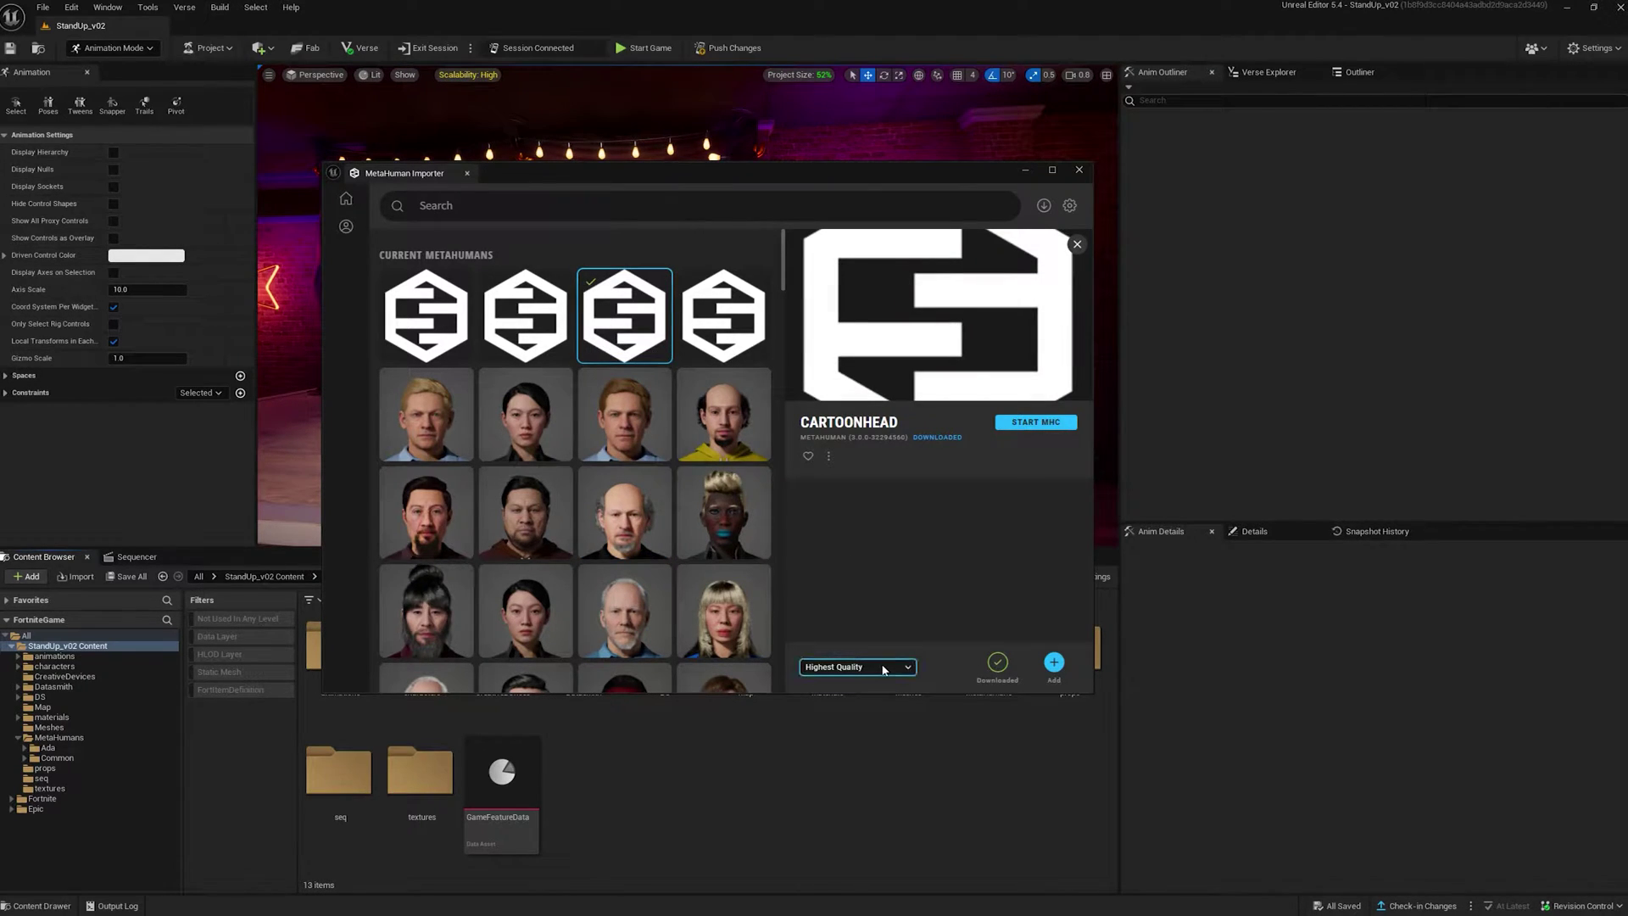
click(1054, 663)
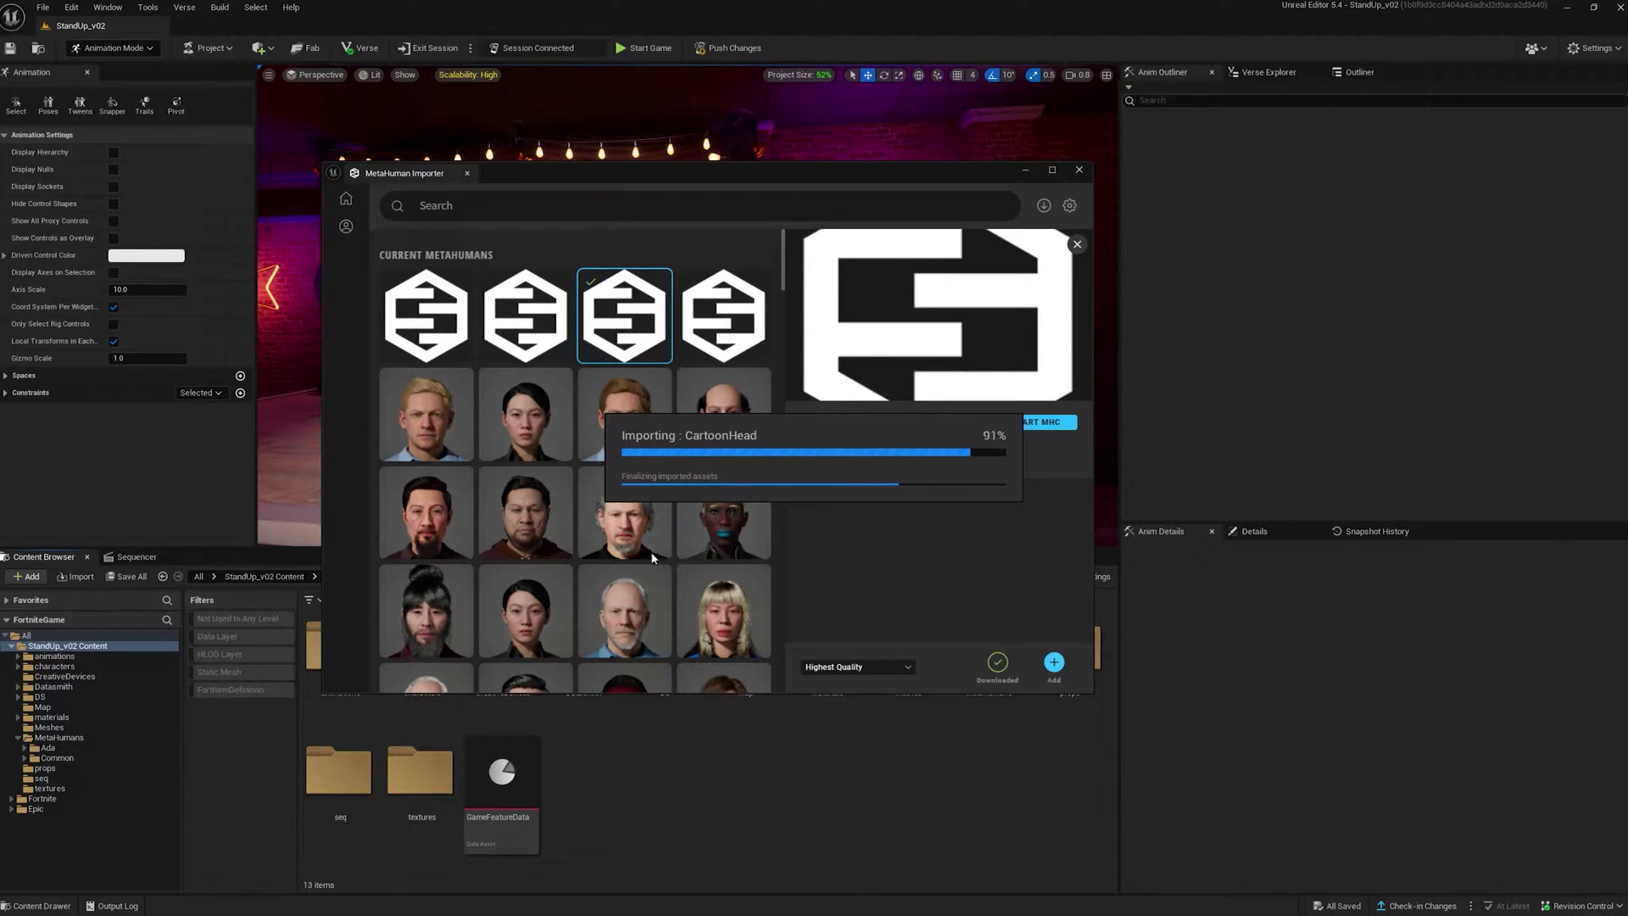
scroll(612, 413, down, 2)
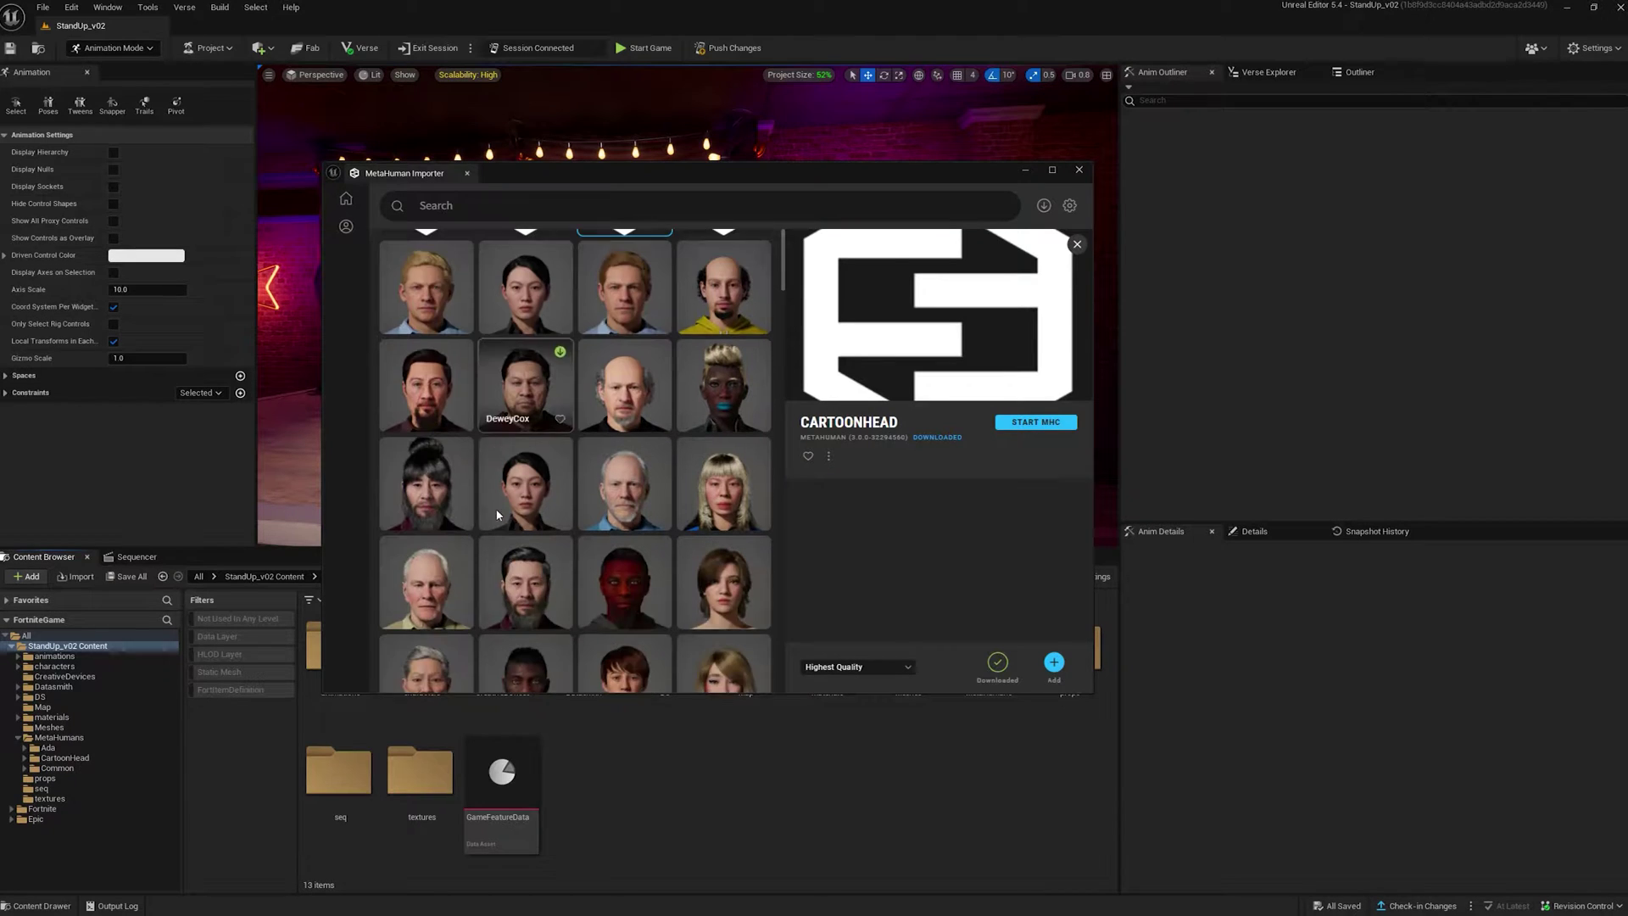
scroll(612, 445, down, 2)
scroll(625, 540, down, 4)
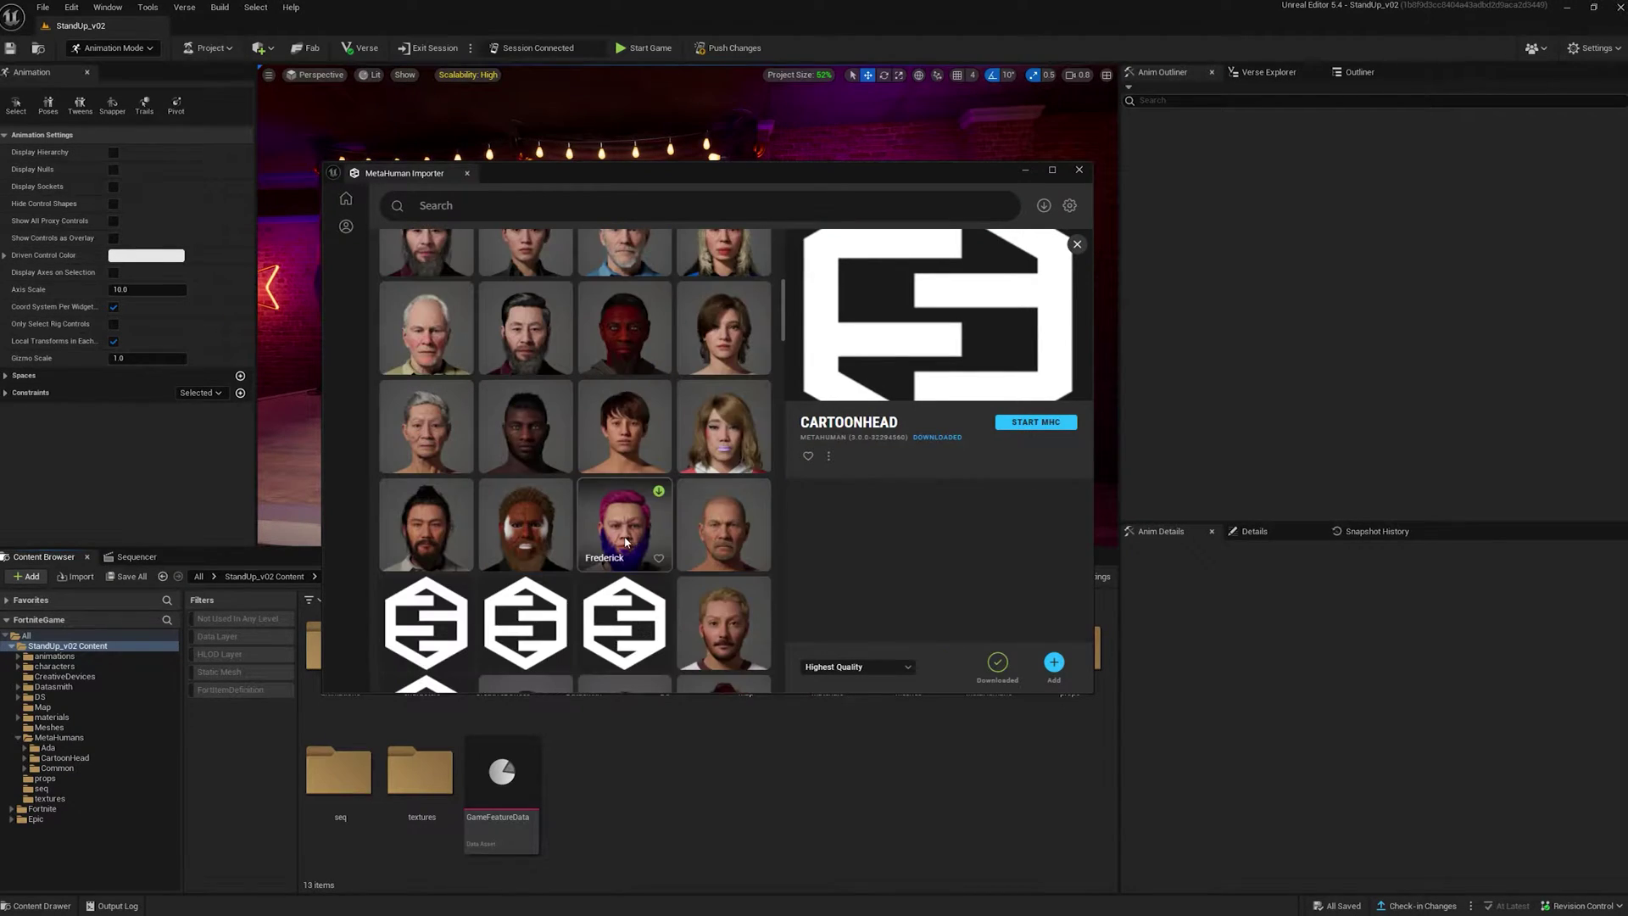
scroll(626, 540, down, 2)
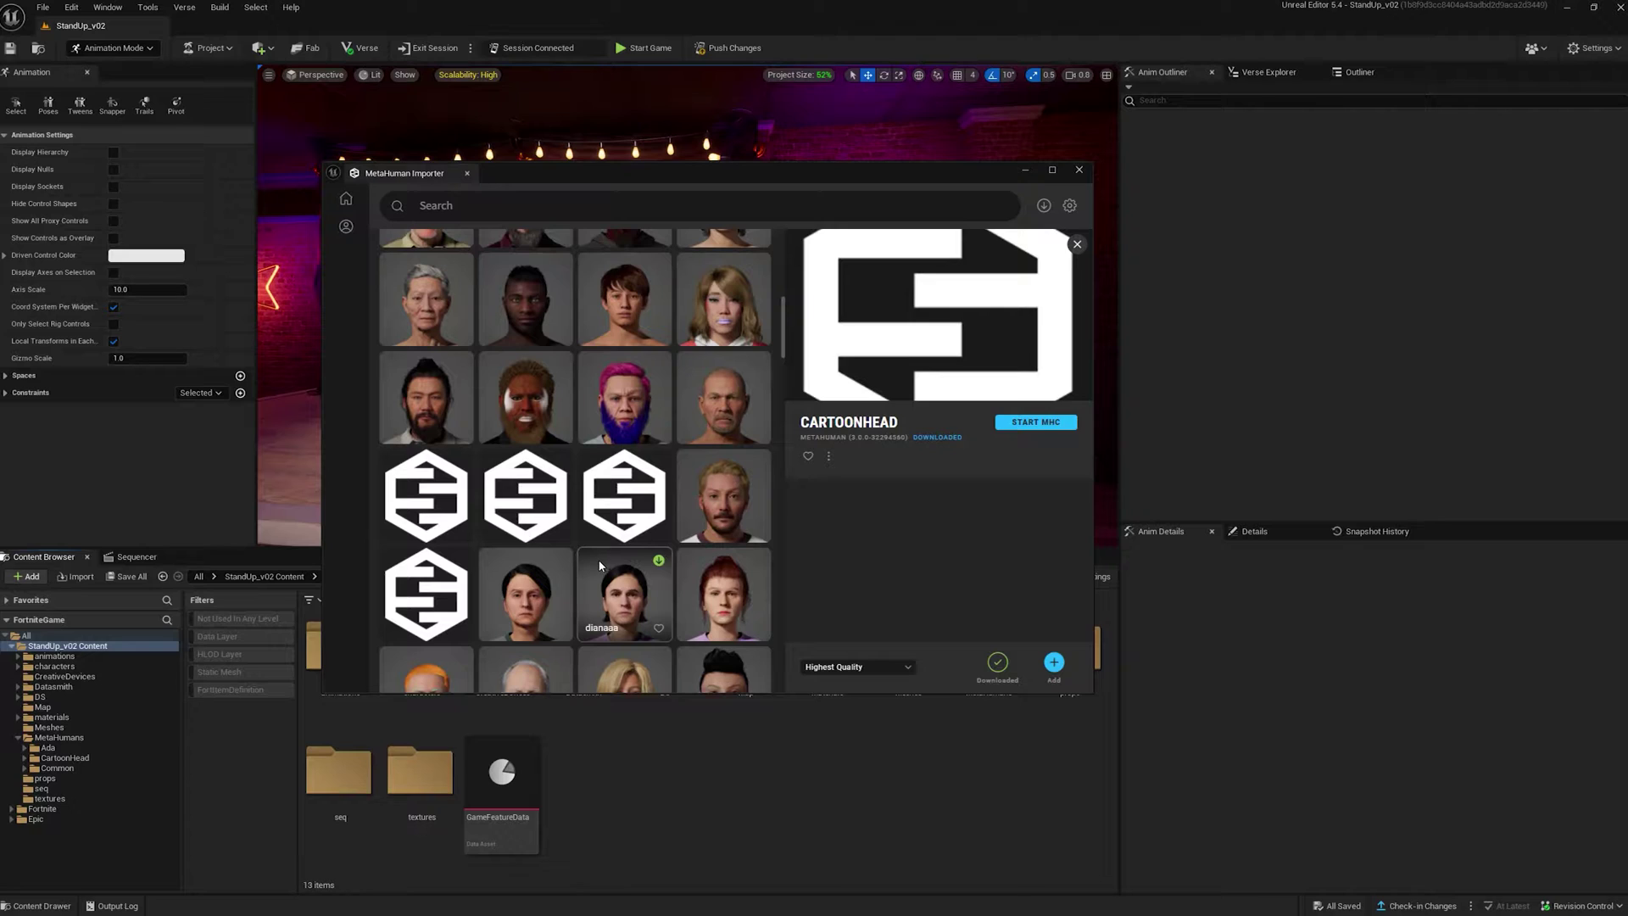
scroll(600, 563, up, 3)
scroll(600, 564, up, 3)
scroll(601, 564, up, 3)
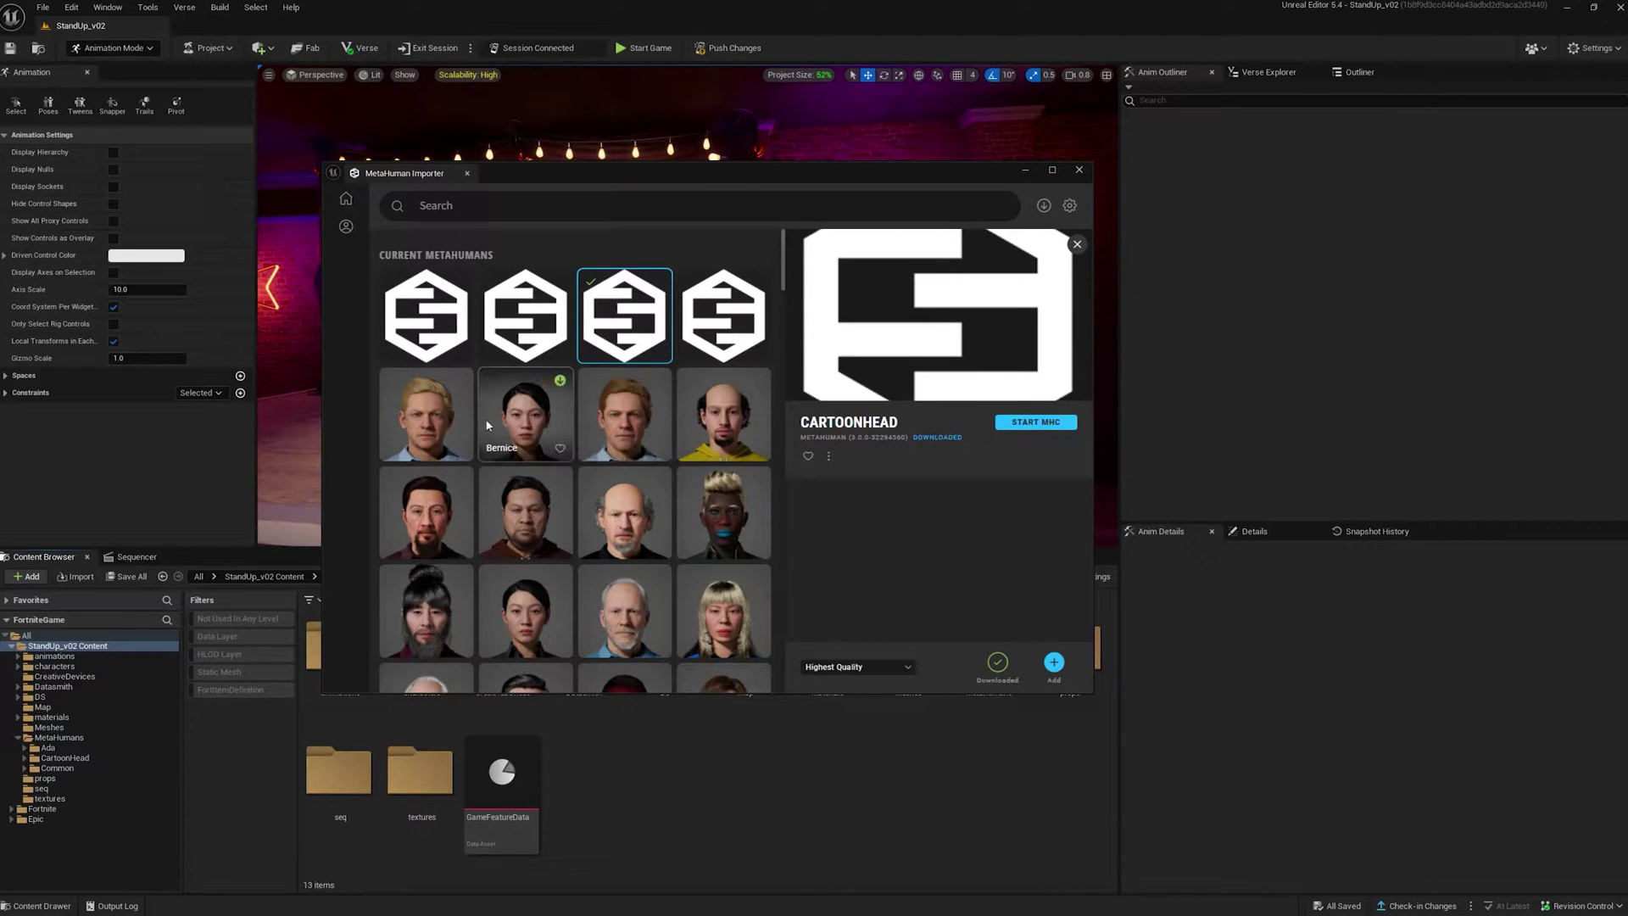
scroll(582, 412, down, 2)
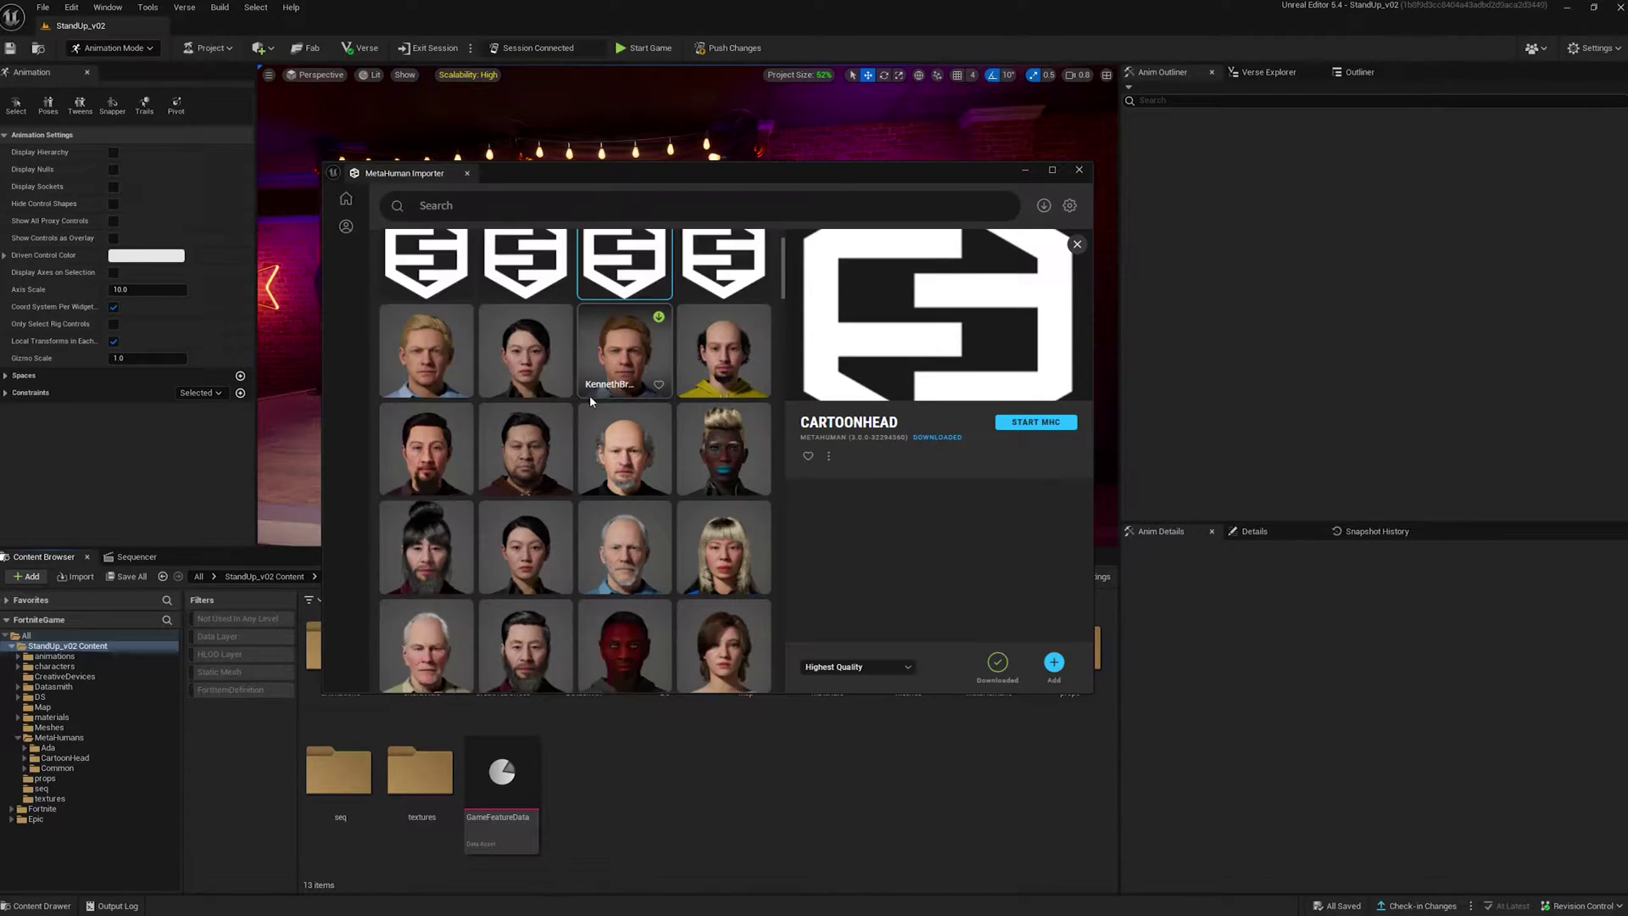
scroll(581, 413, down, 2)
scroll(581, 413, down, 3)
scroll(581, 413, down, 3)
scroll(585, 419, down, 3)
scroll(623, 451, down, 2)
Import Diana at highest quality and SamanthaSmoothed into the project.
click(623, 344)
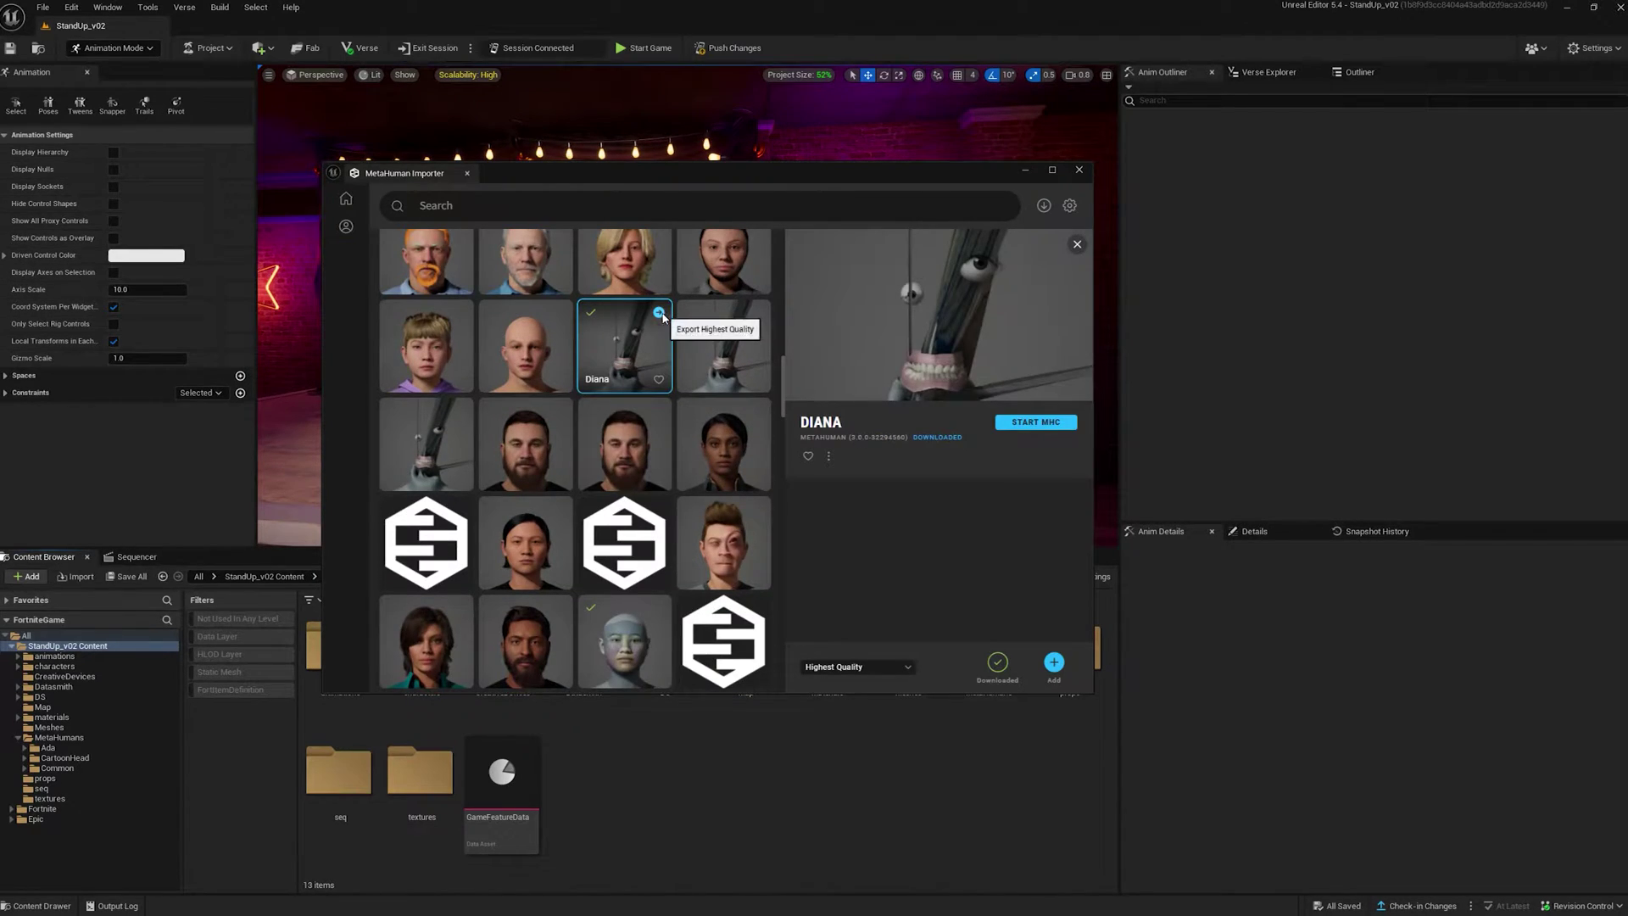
click(661, 315)
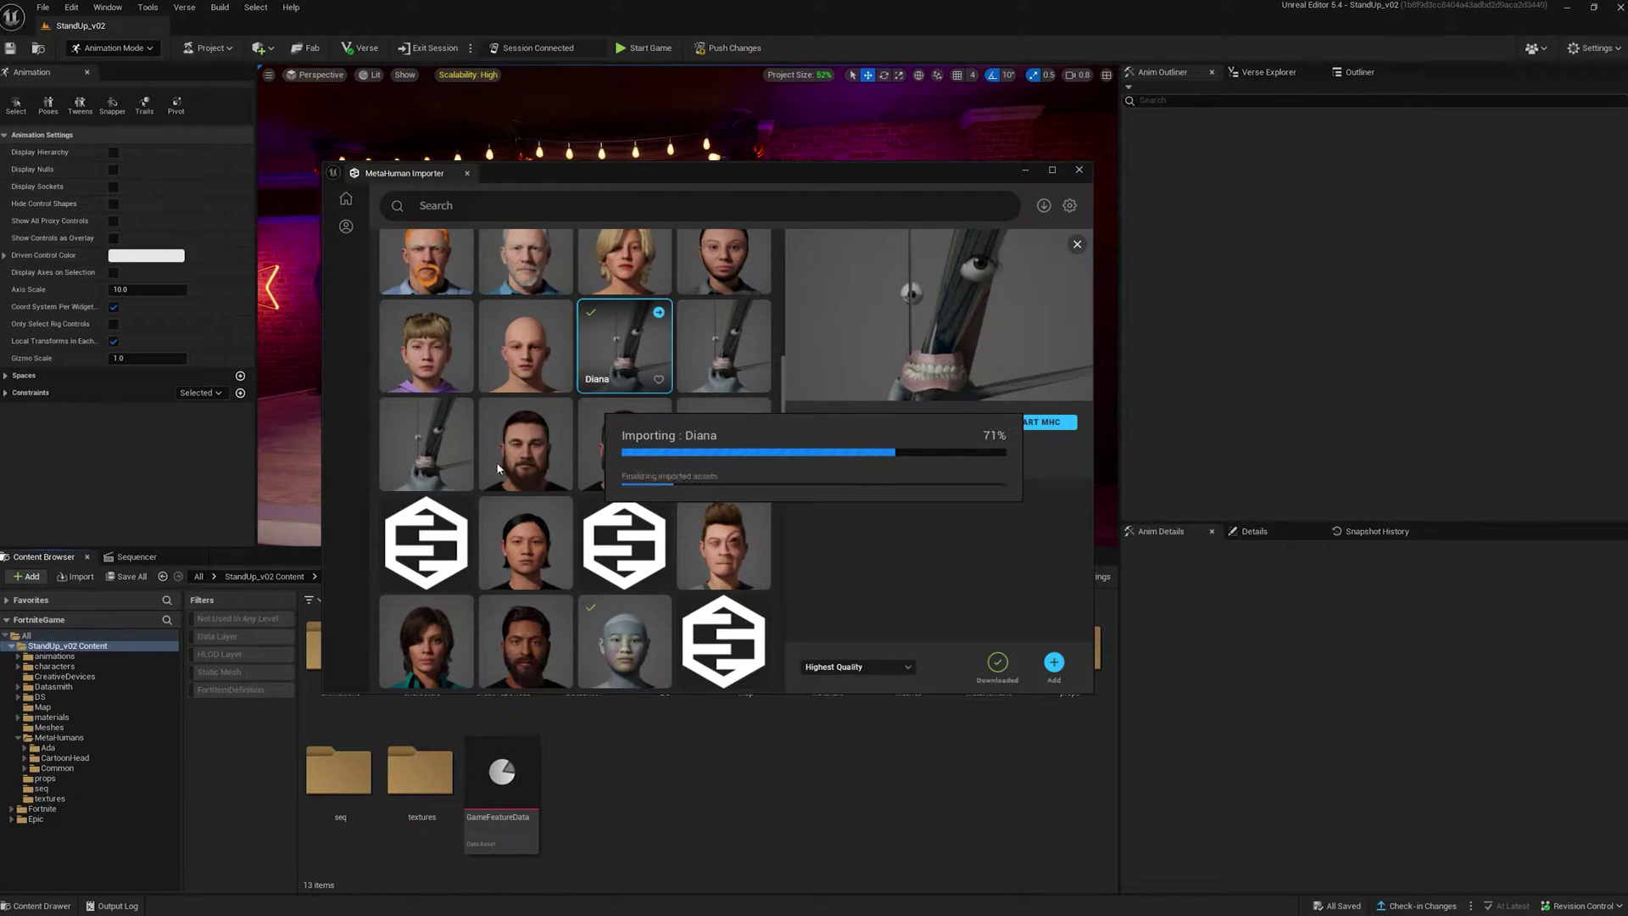
scroll(585, 508, down, 2)
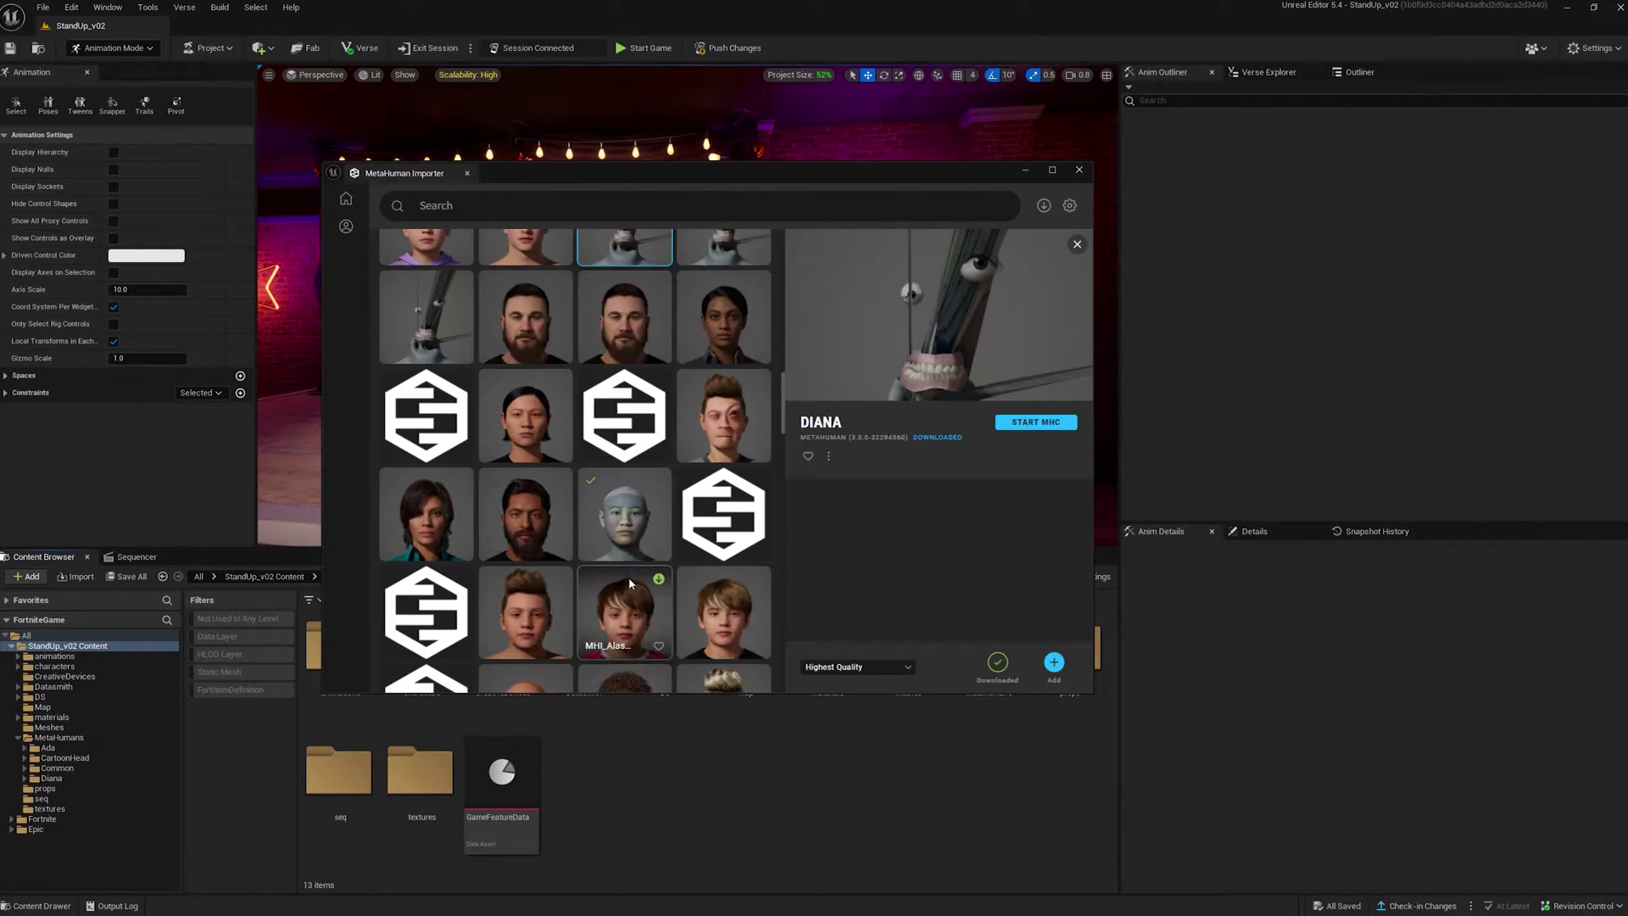
click(659, 481)
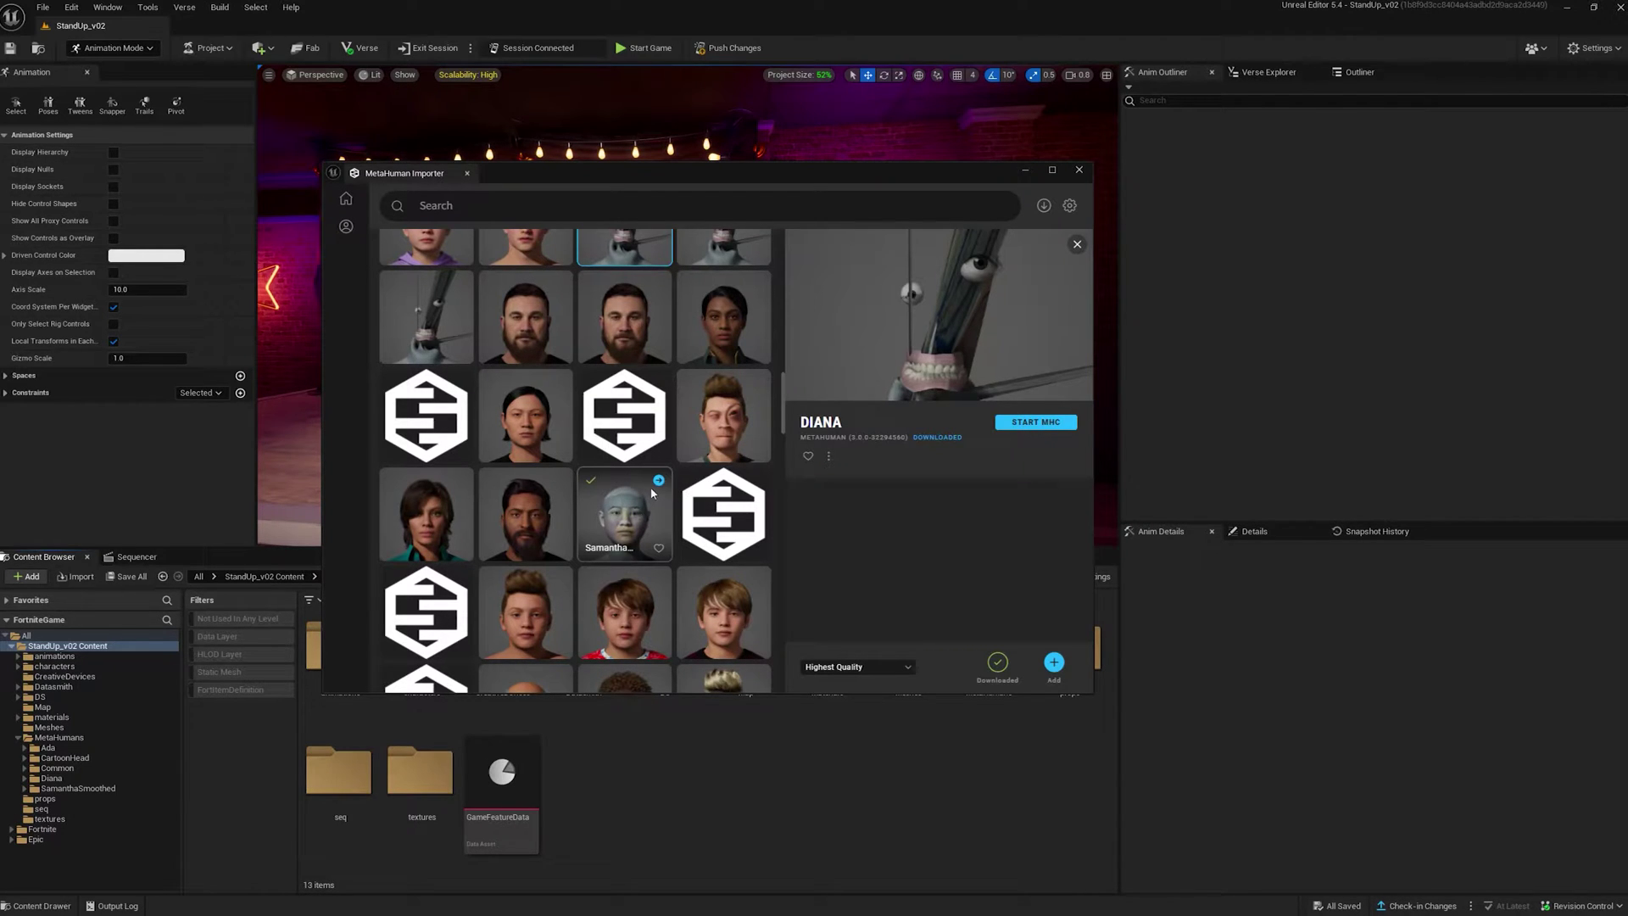
scroll(635, 524, up, 3)
scroll(634, 524, down, 4)
scroll(637, 551, up, 4)
scroll(637, 560, up, 1)
scroll(638, 560, up, 4)
scroll(636, 561, up, 4)
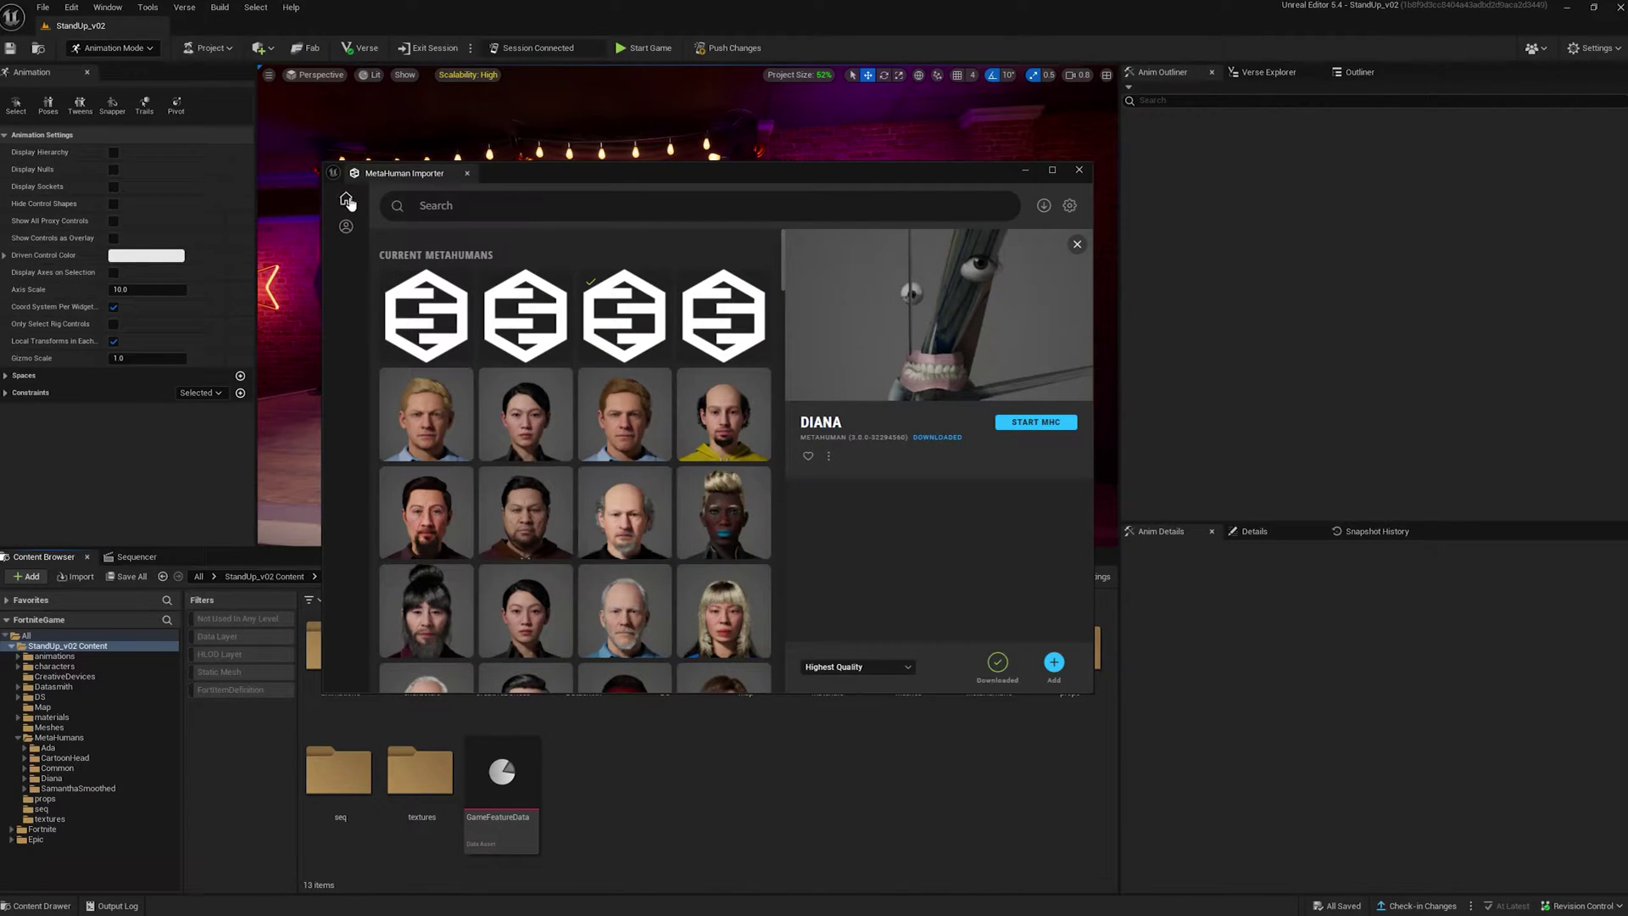
Import Glenda, put the MetaHuman Importer away and bring up actions for the MetaHumans content folder.
click(347, 201)
scroll(534, 381, down, 2)
scroll(623, 446, down, 2)
click(660, 487)
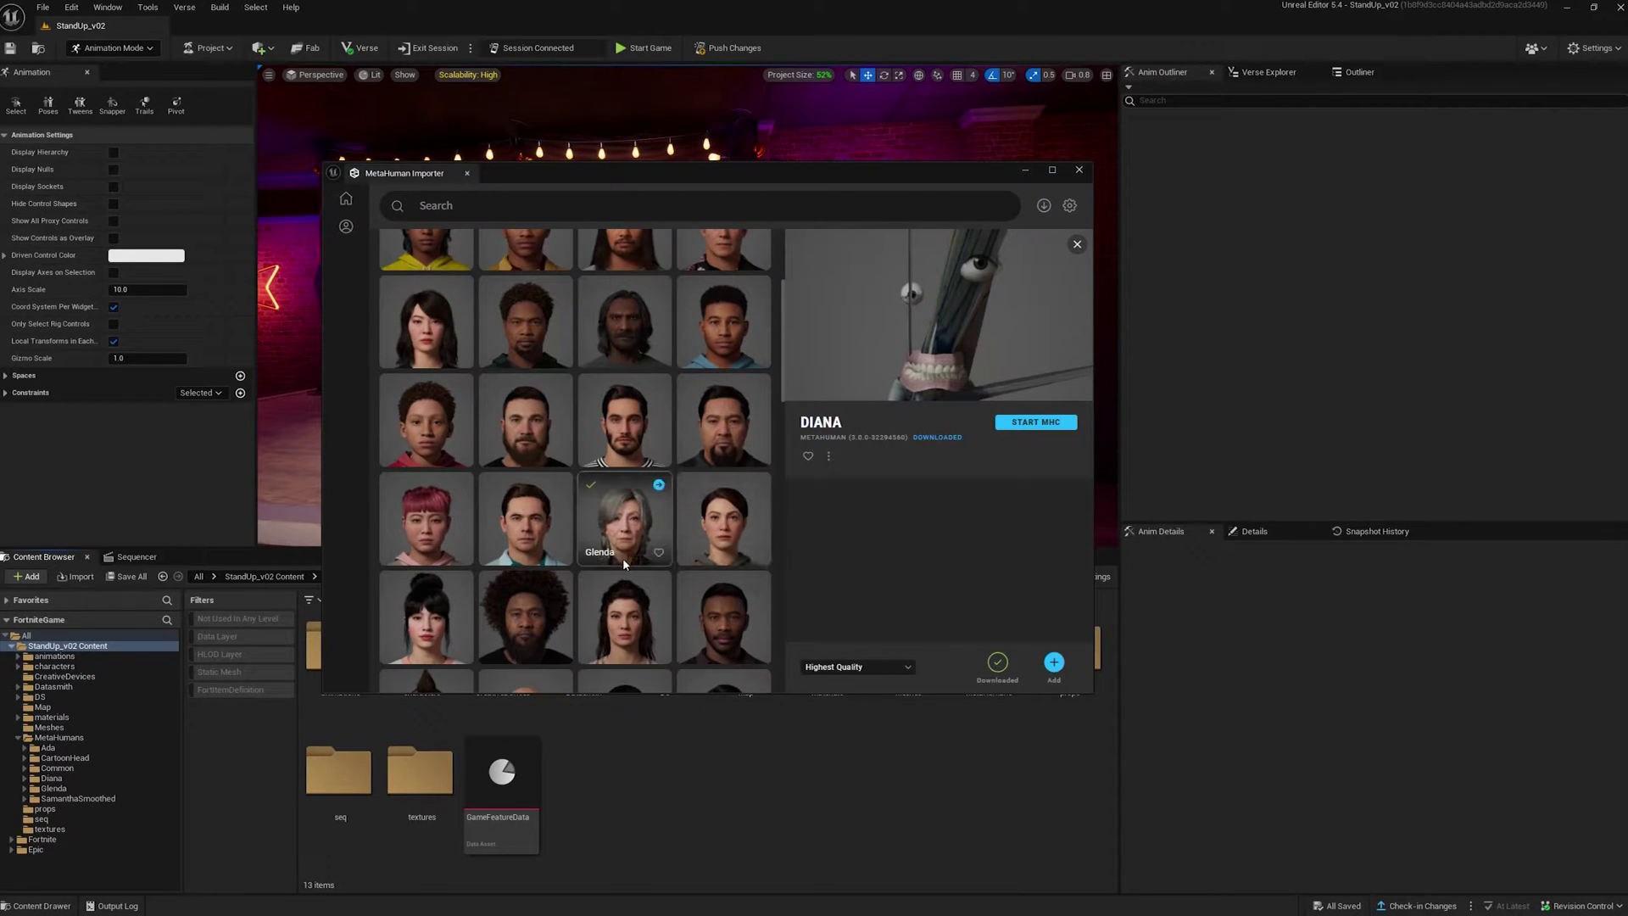
click(72, 799)
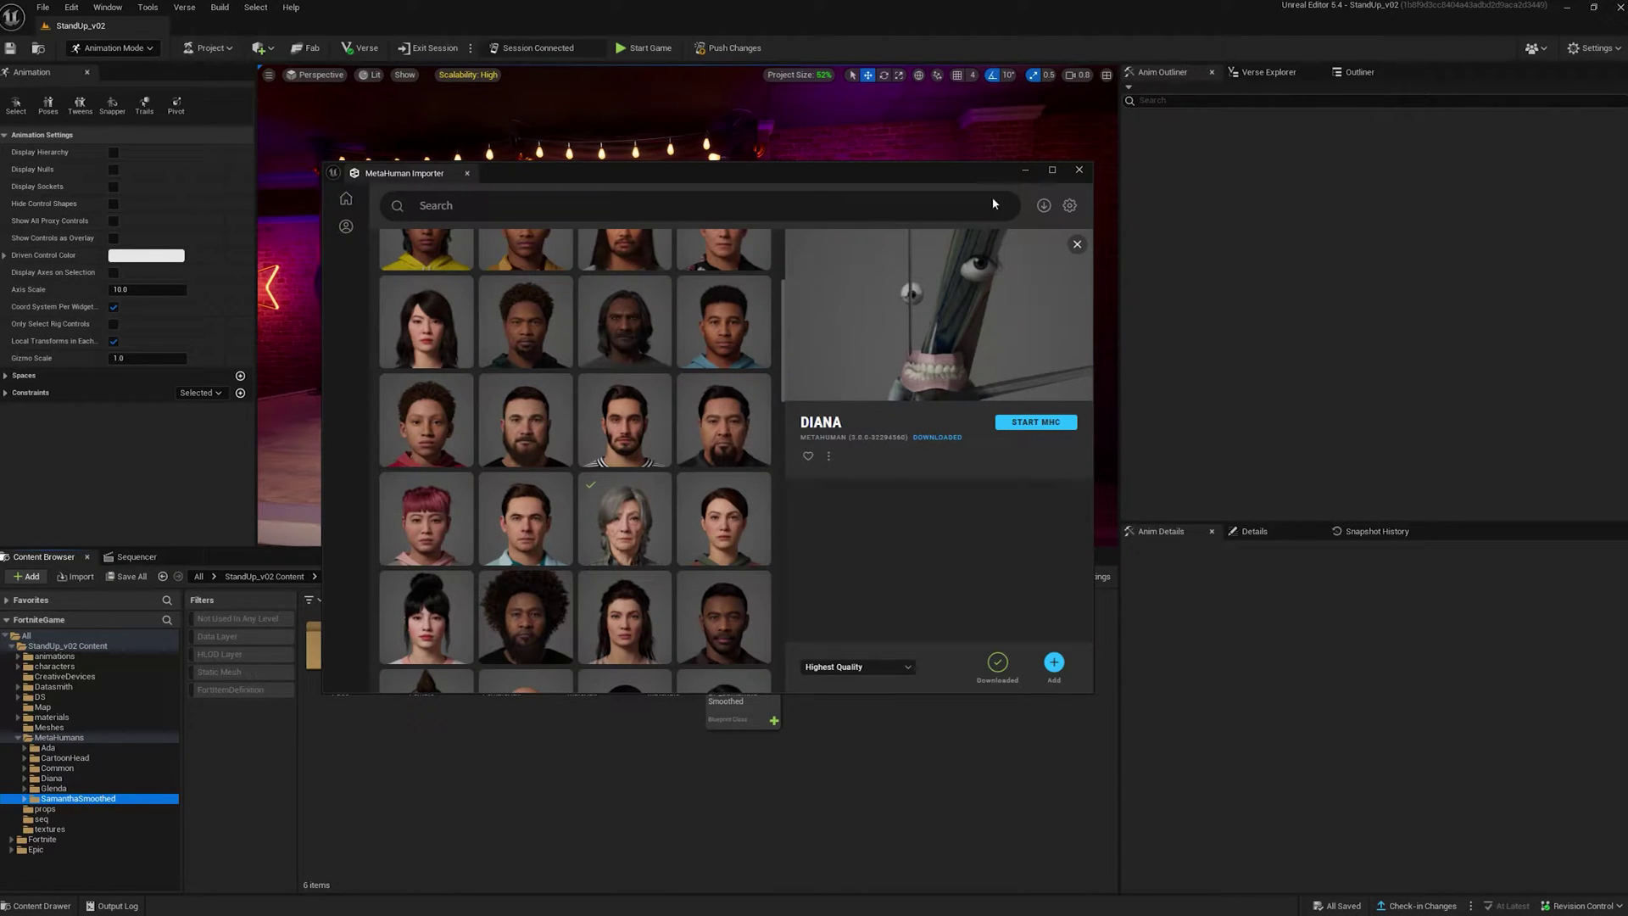
click(1024, 170)
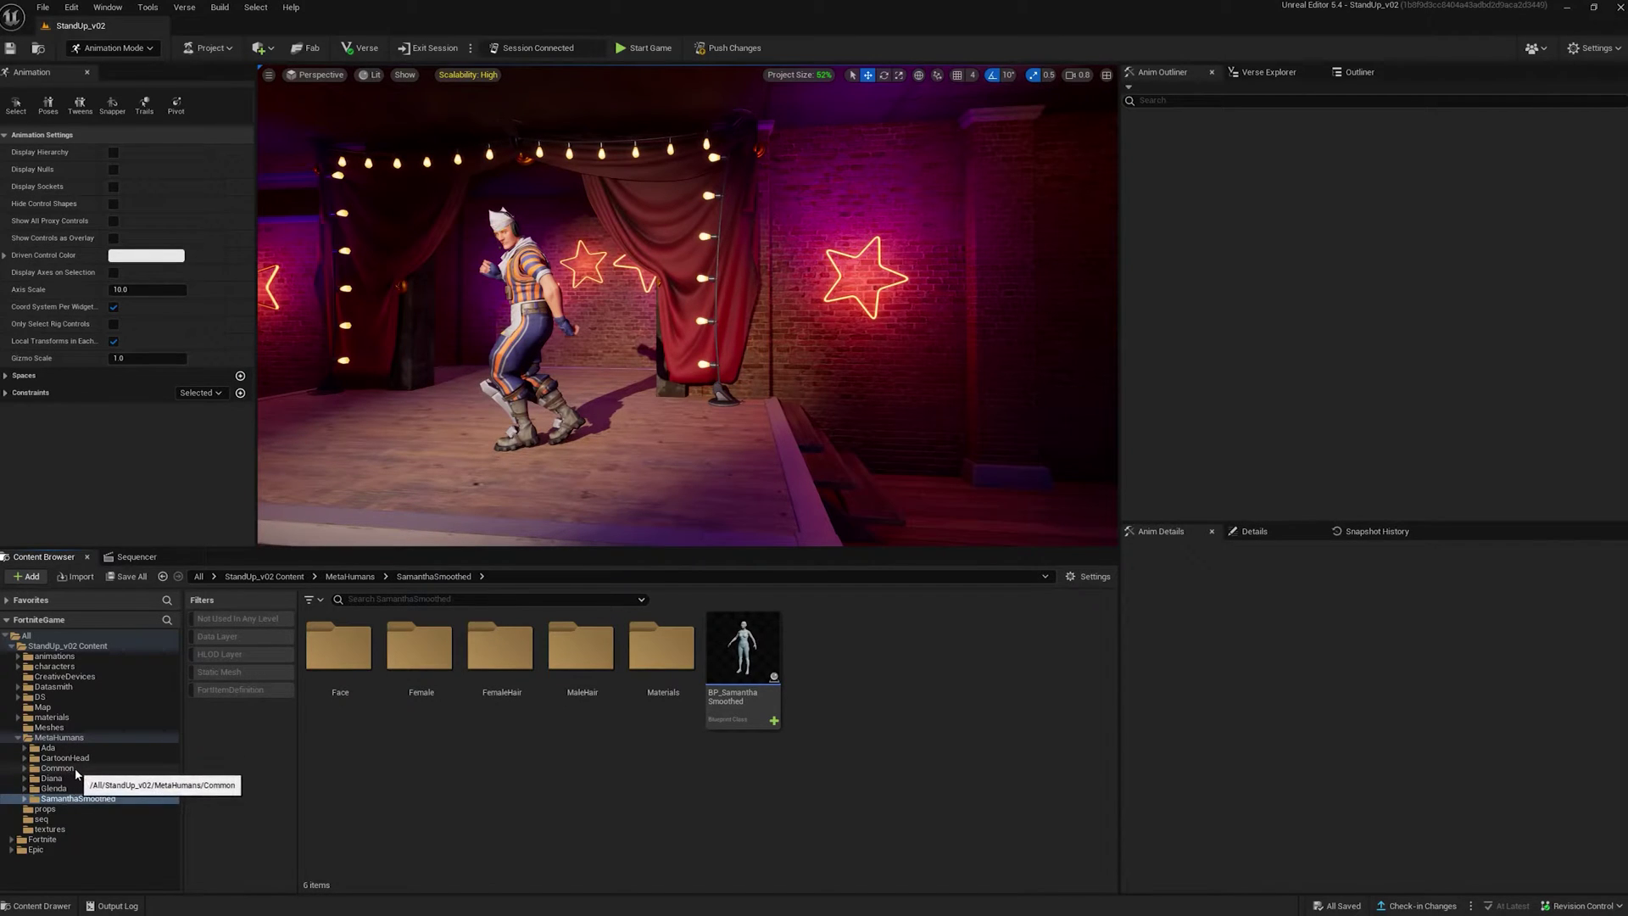
click(57, 768)
right_click(83, 739)
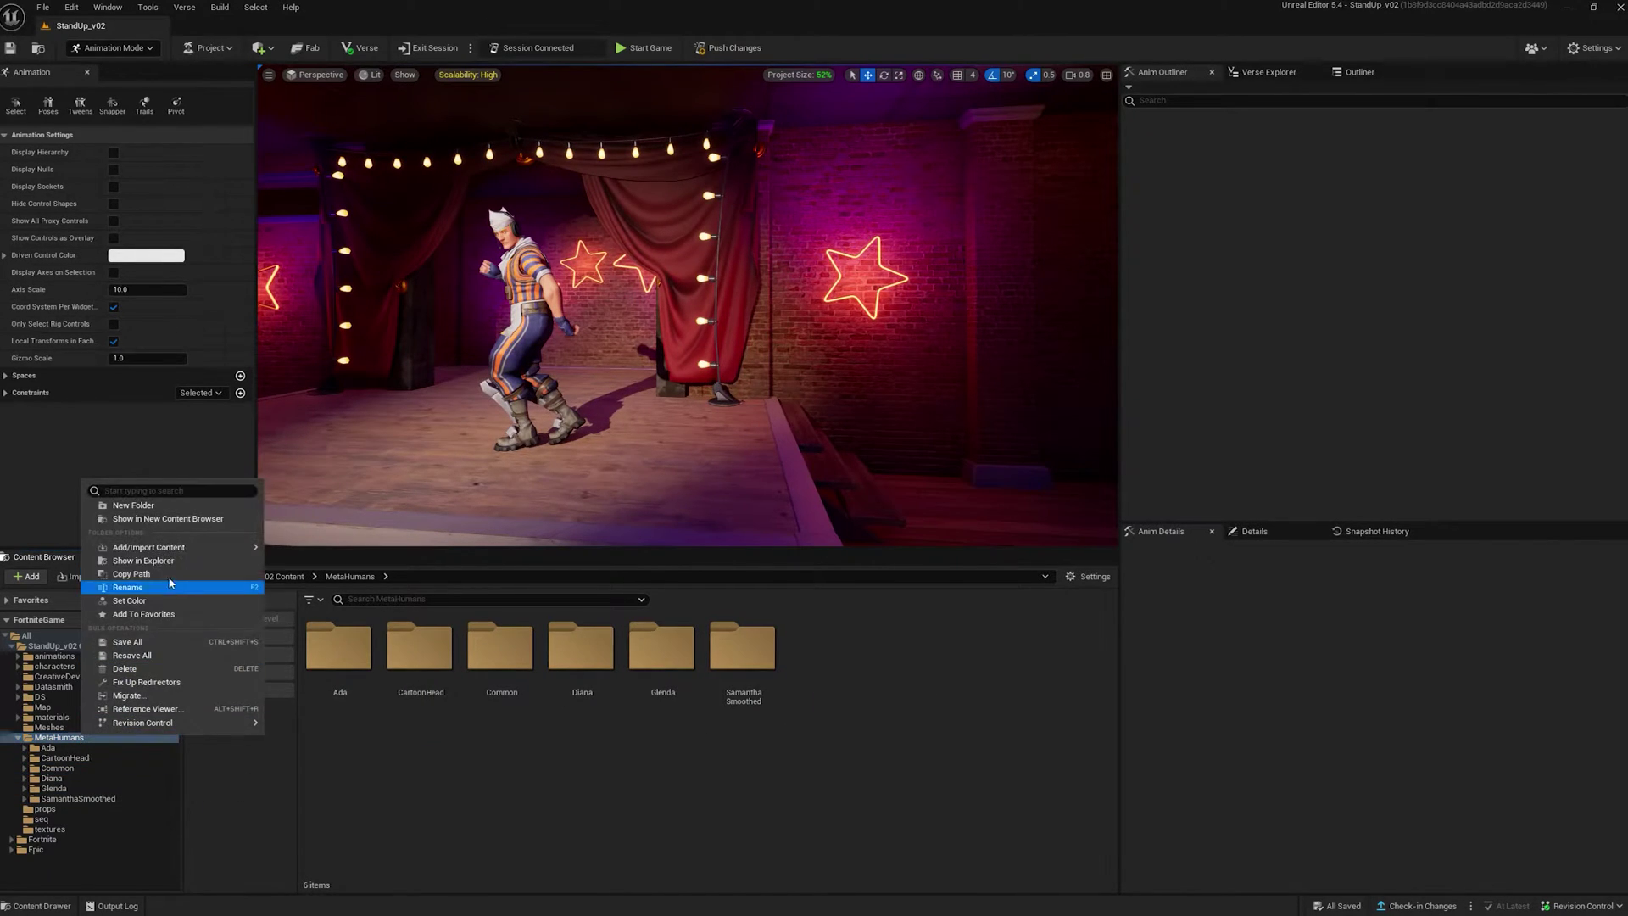
click(57, 738)
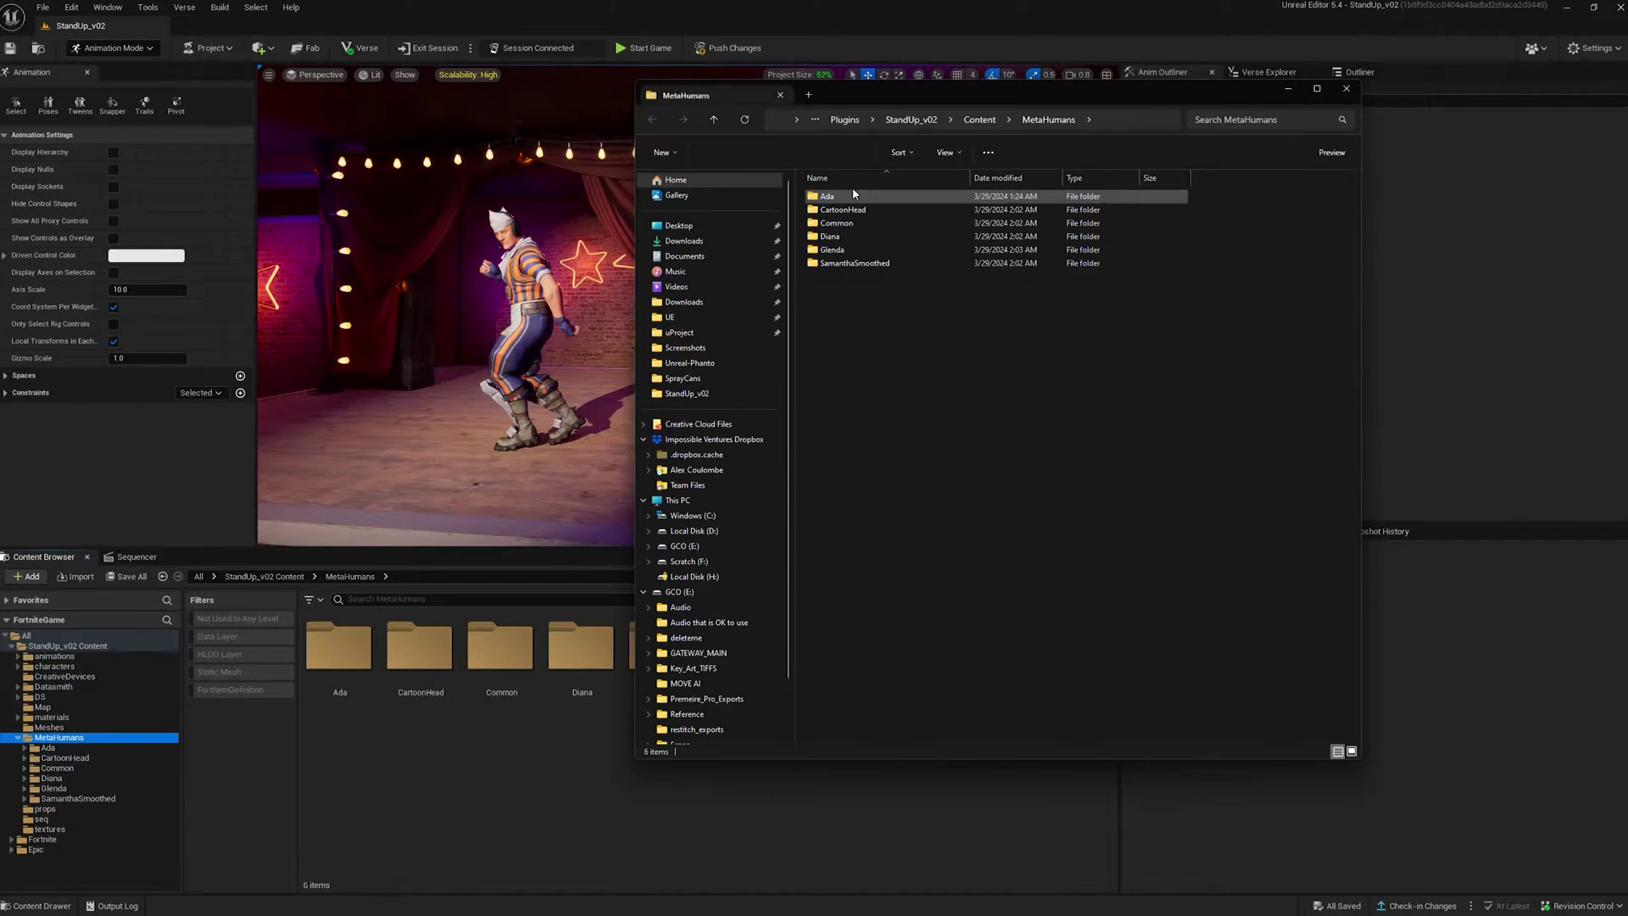
click(979, 120)
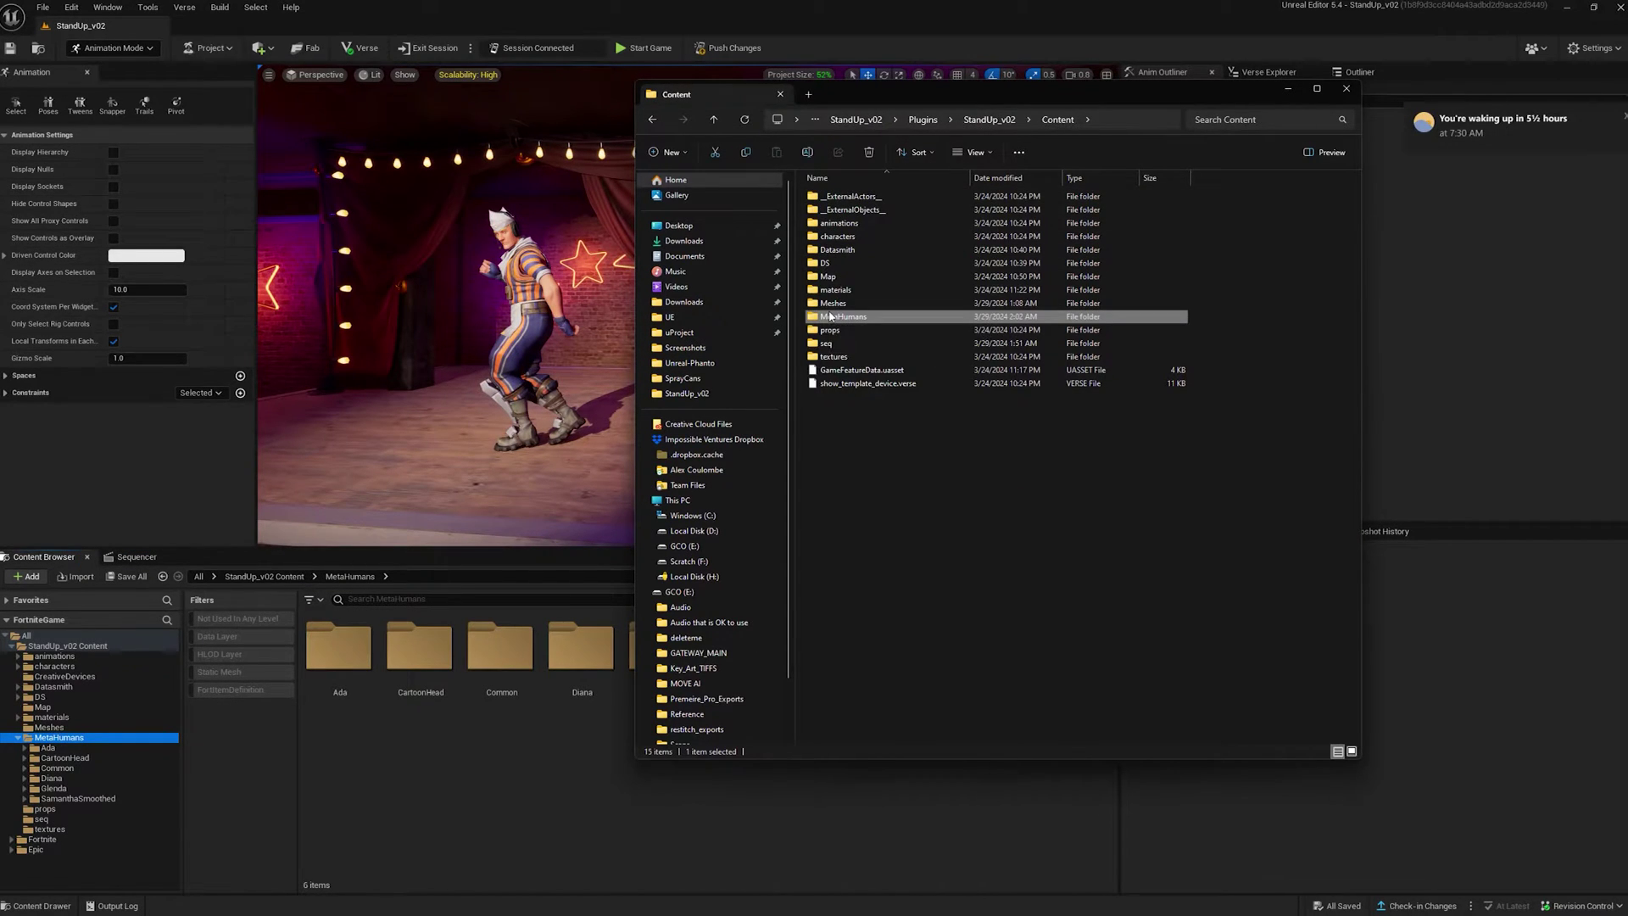
right_click(839, 317)
click(887, 499)
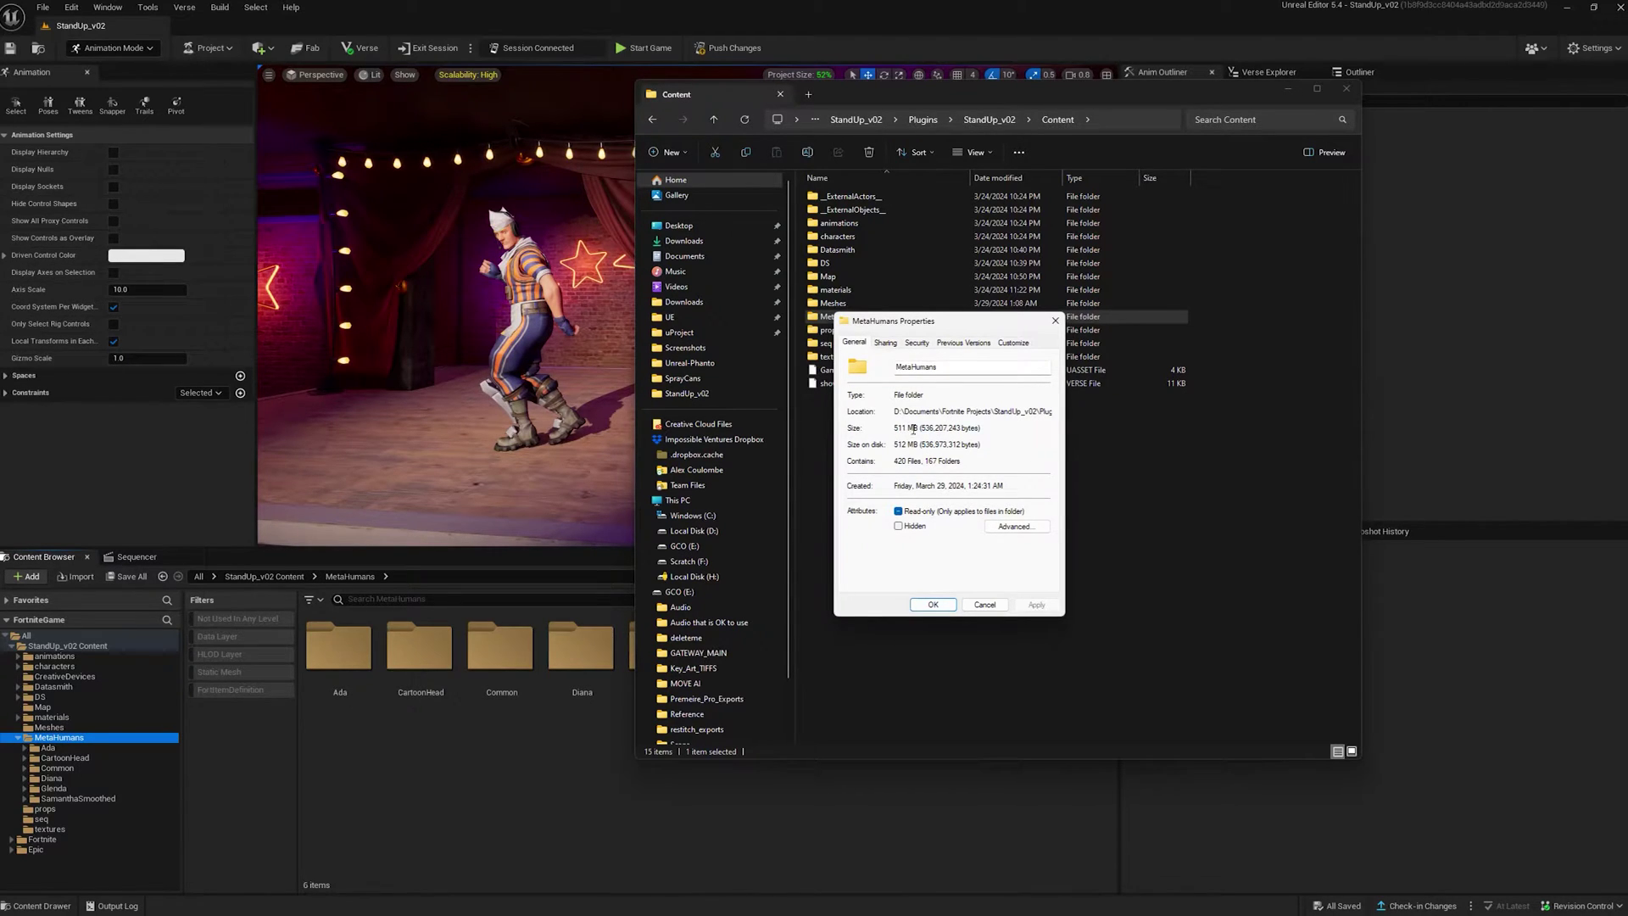
click(1054, 321)
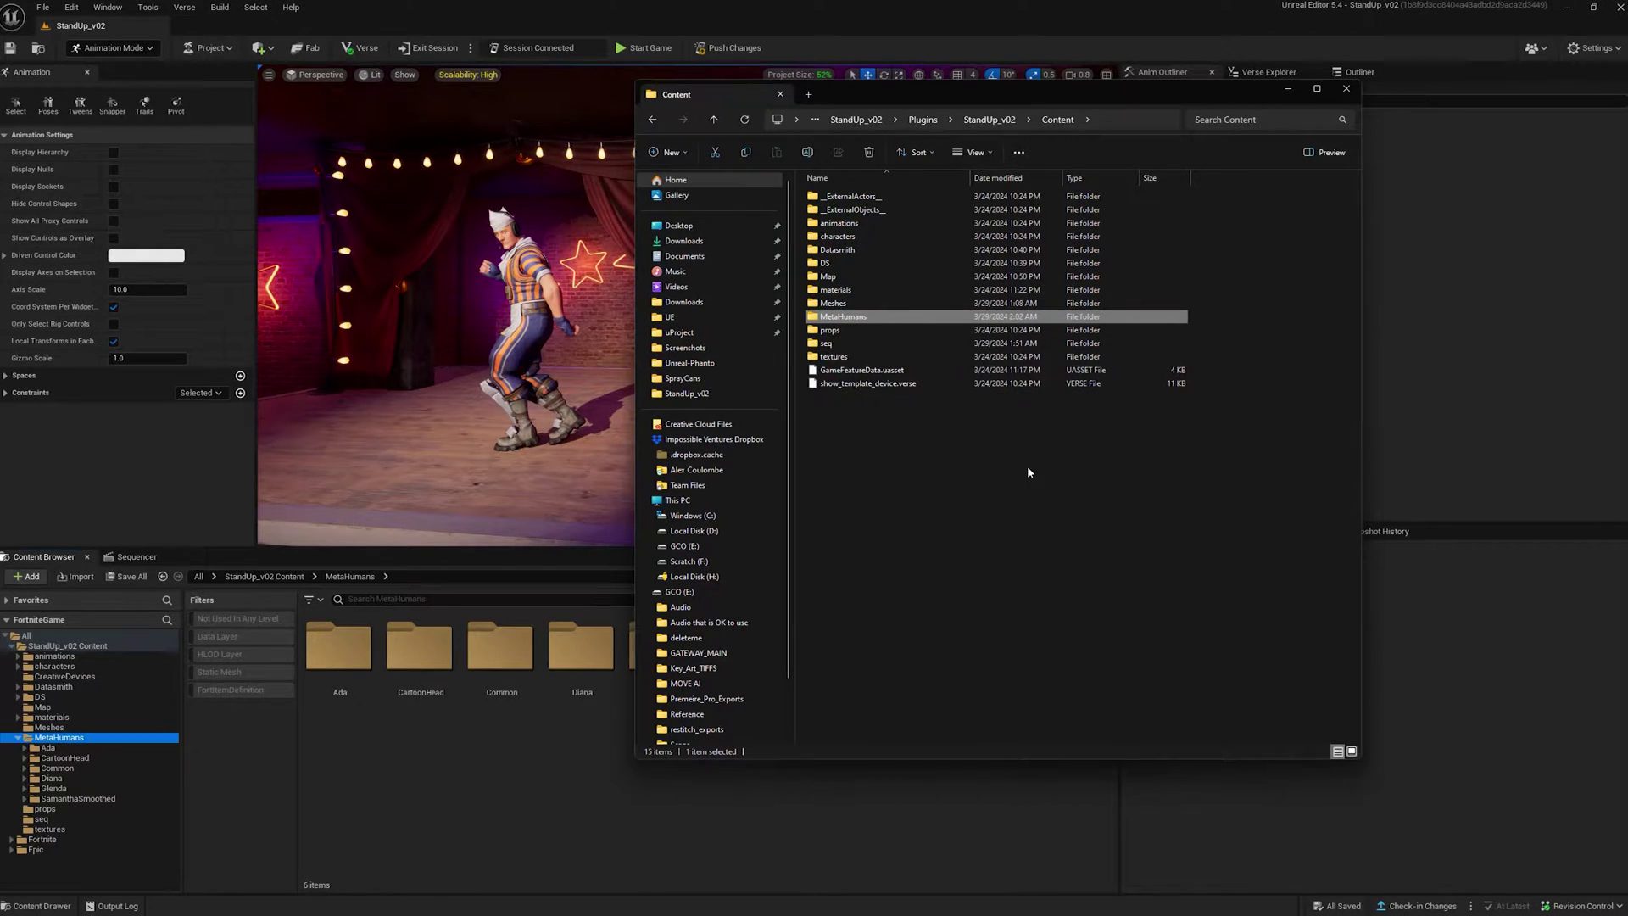
click(1286, 93)
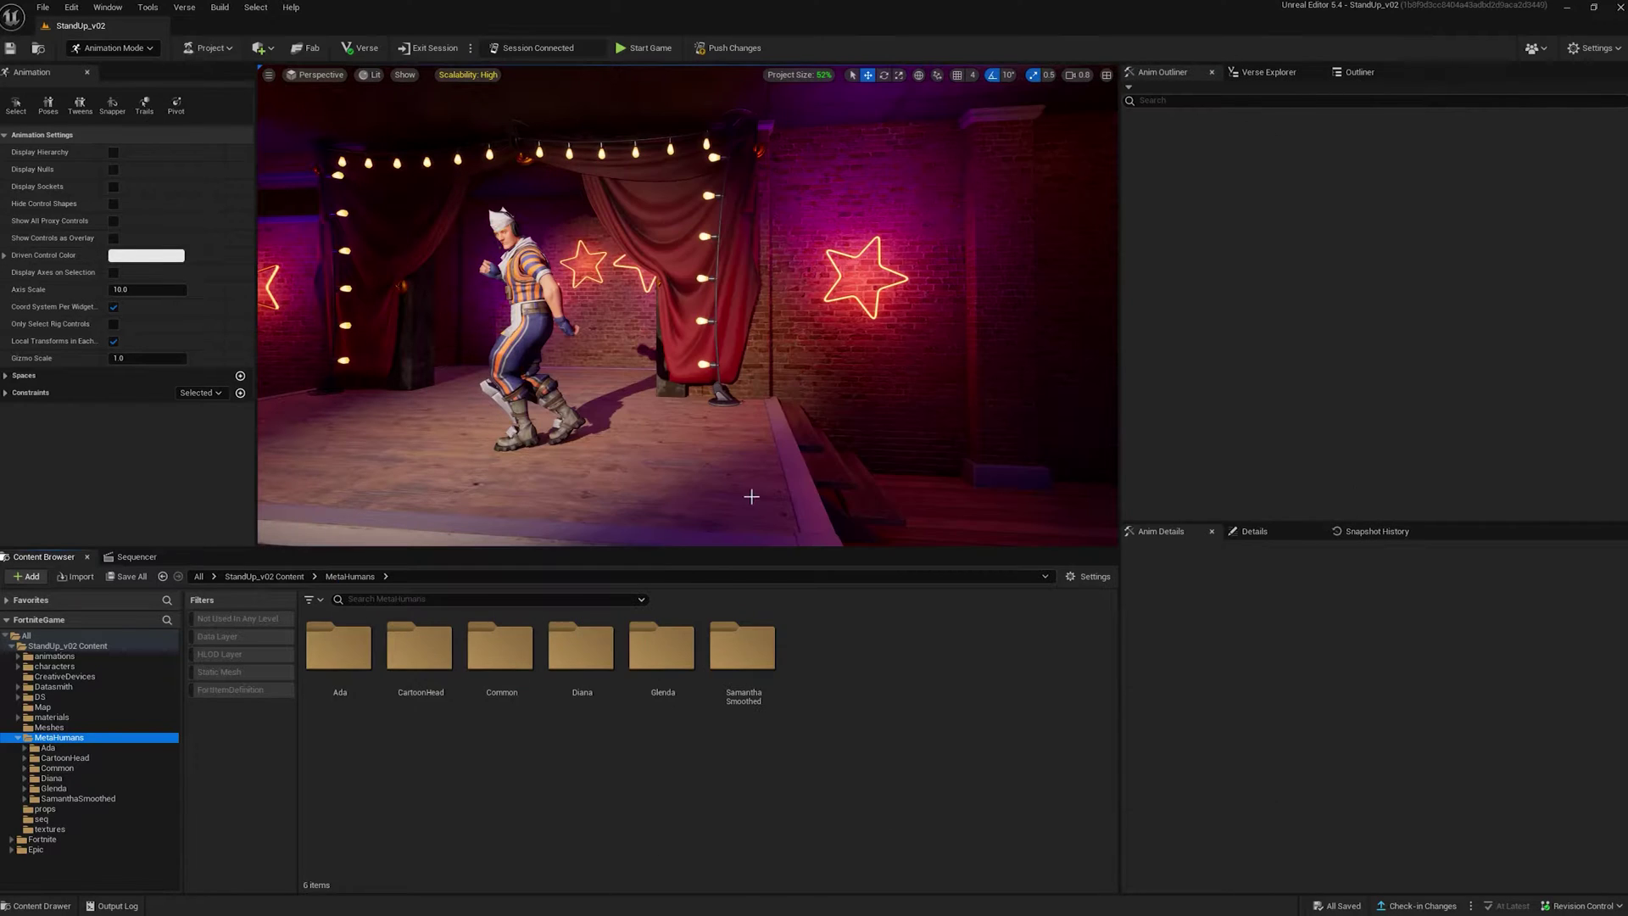
Place BP_SamanthaSmoothed on the floor to the right of the stage.
double_click(714, 652)
mouse_move(744, 664)
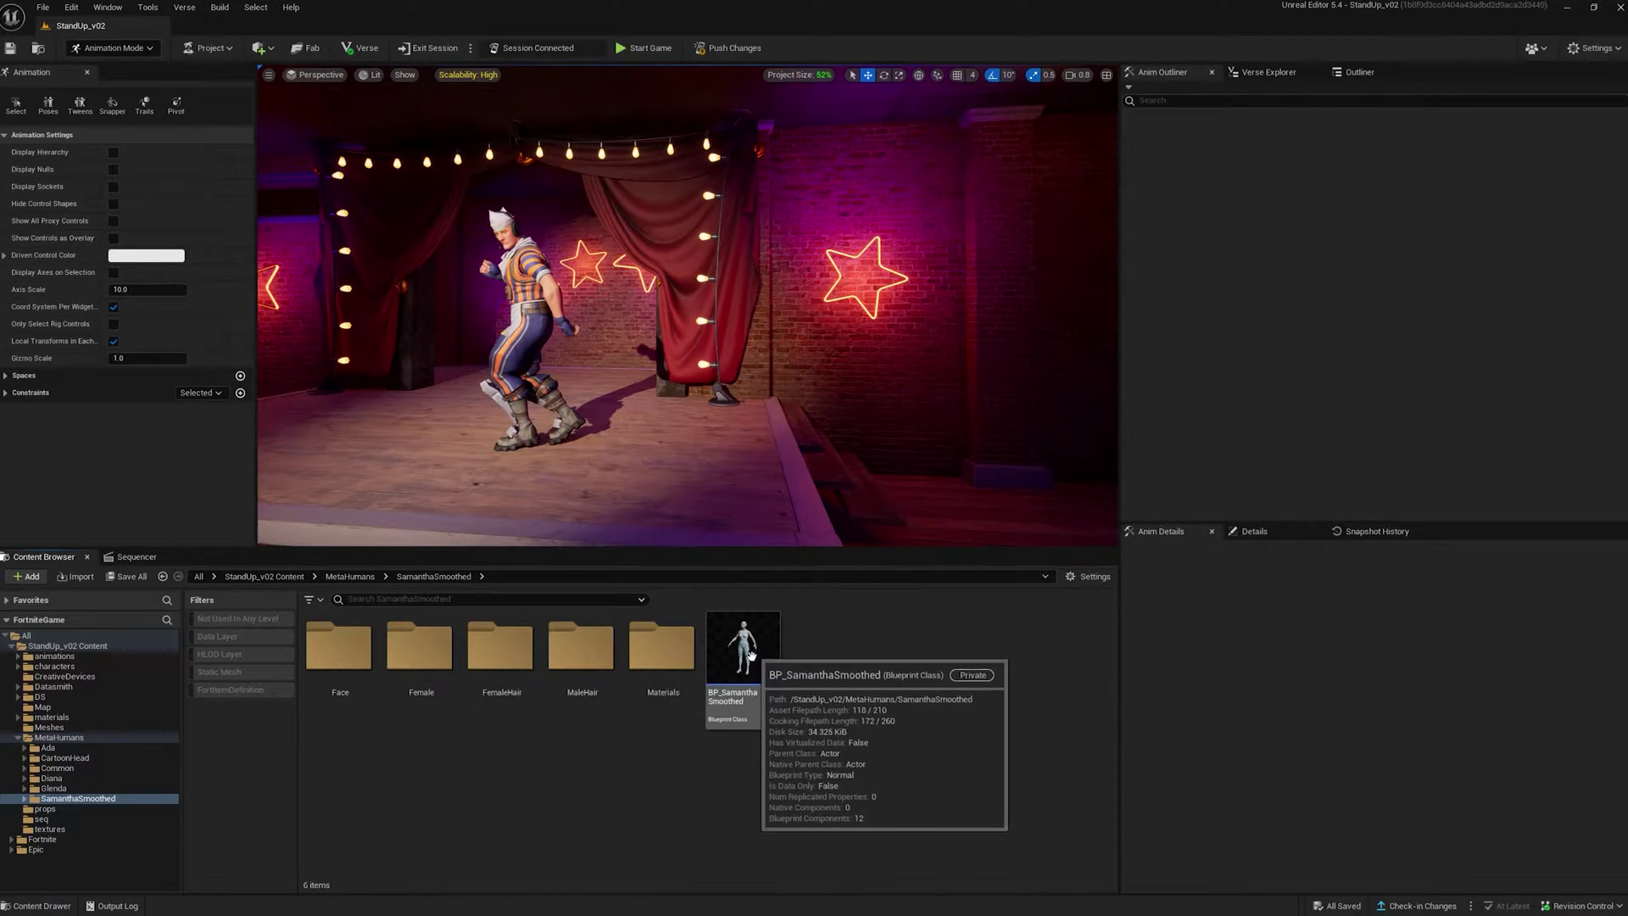
drag(753, 662, 943, 498)
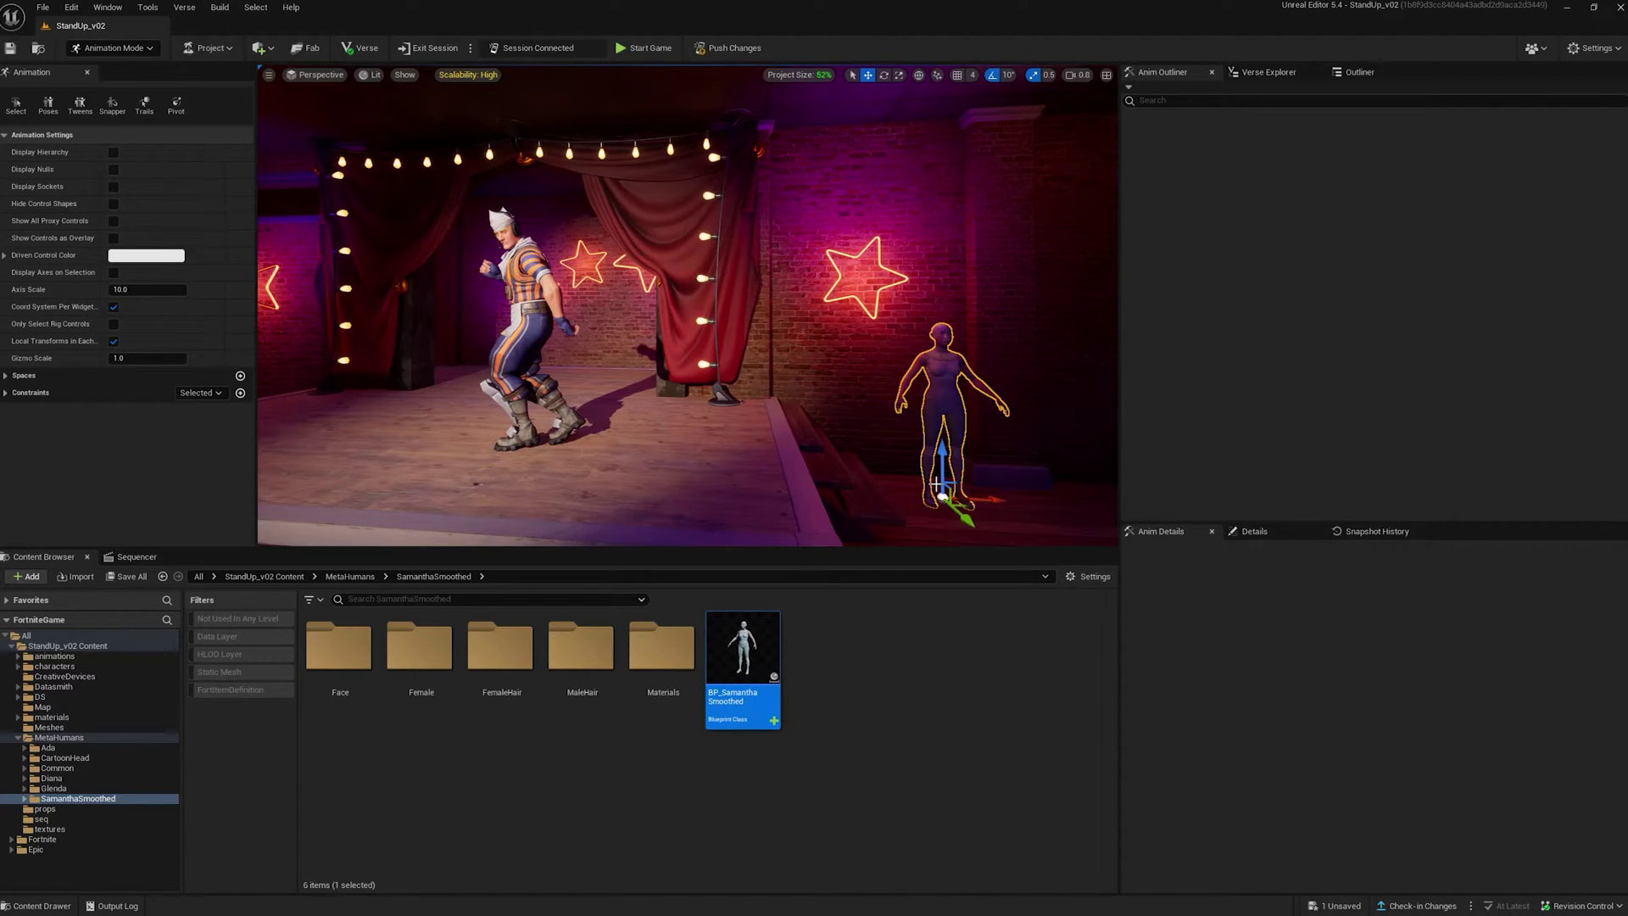
scroll(915, 483, down, 2)
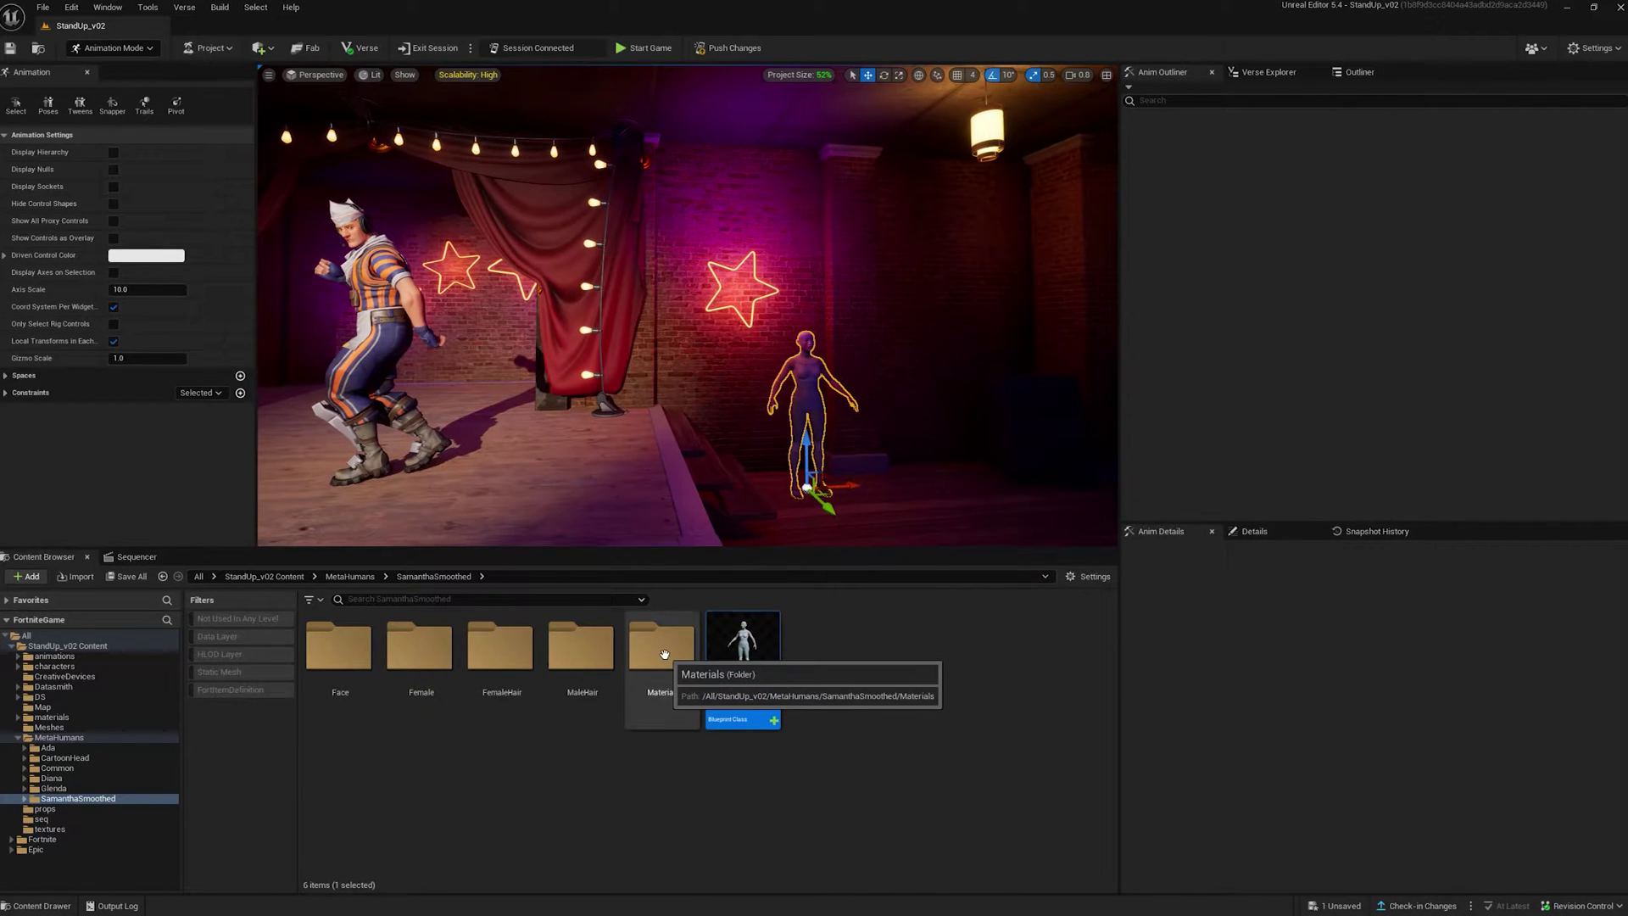
click(349, 577)
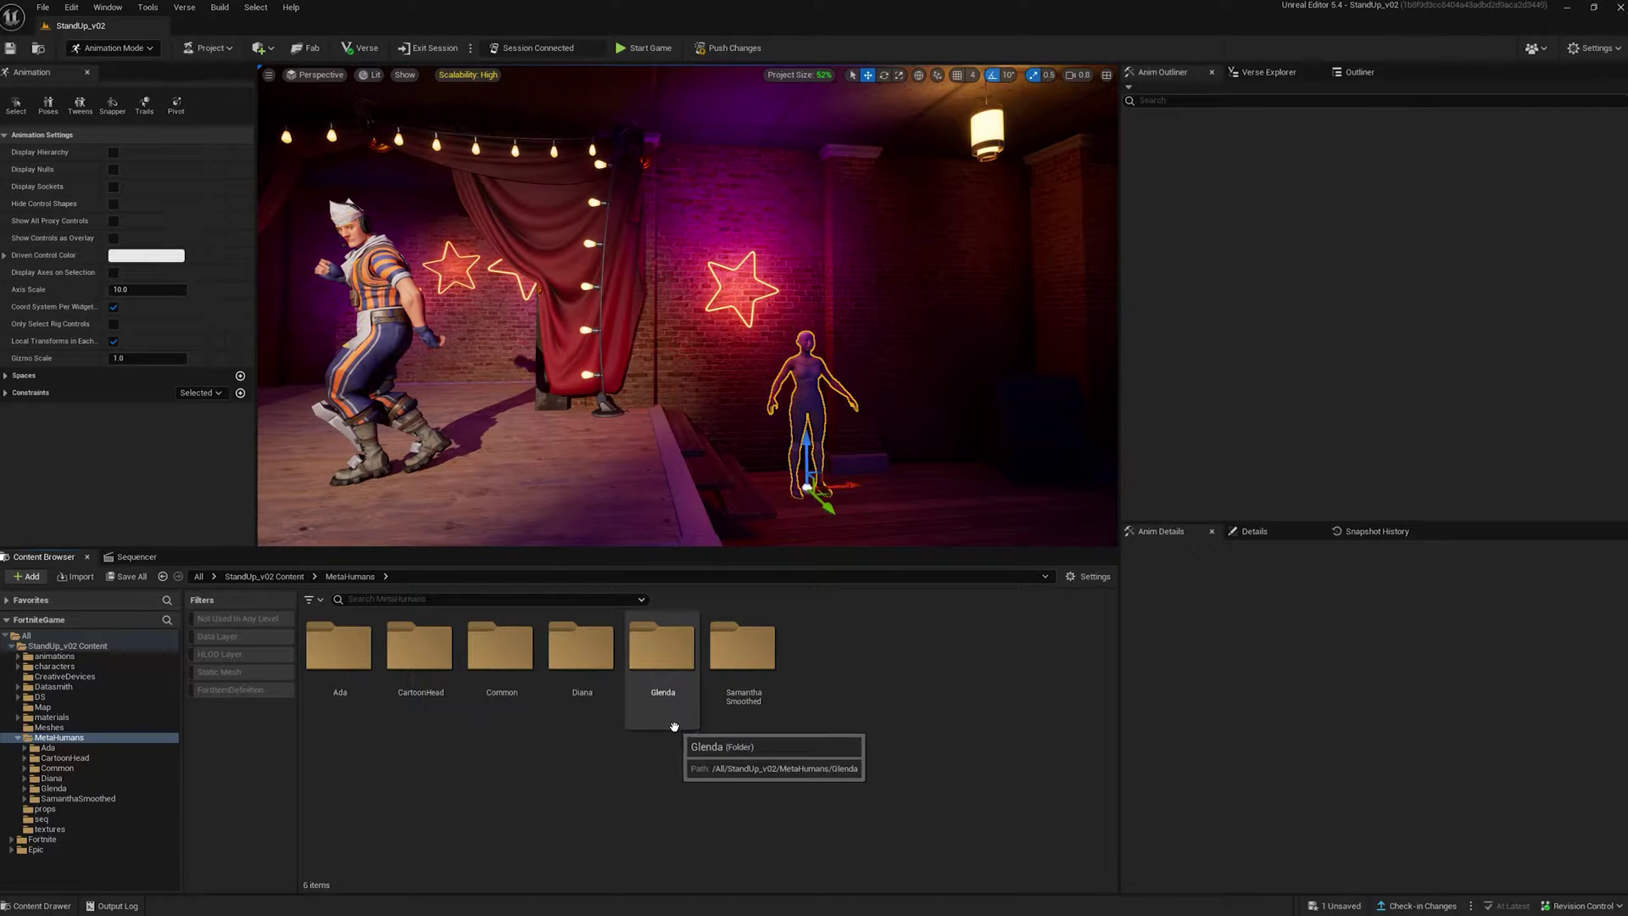
right_drag(669, 493, 713, 458)
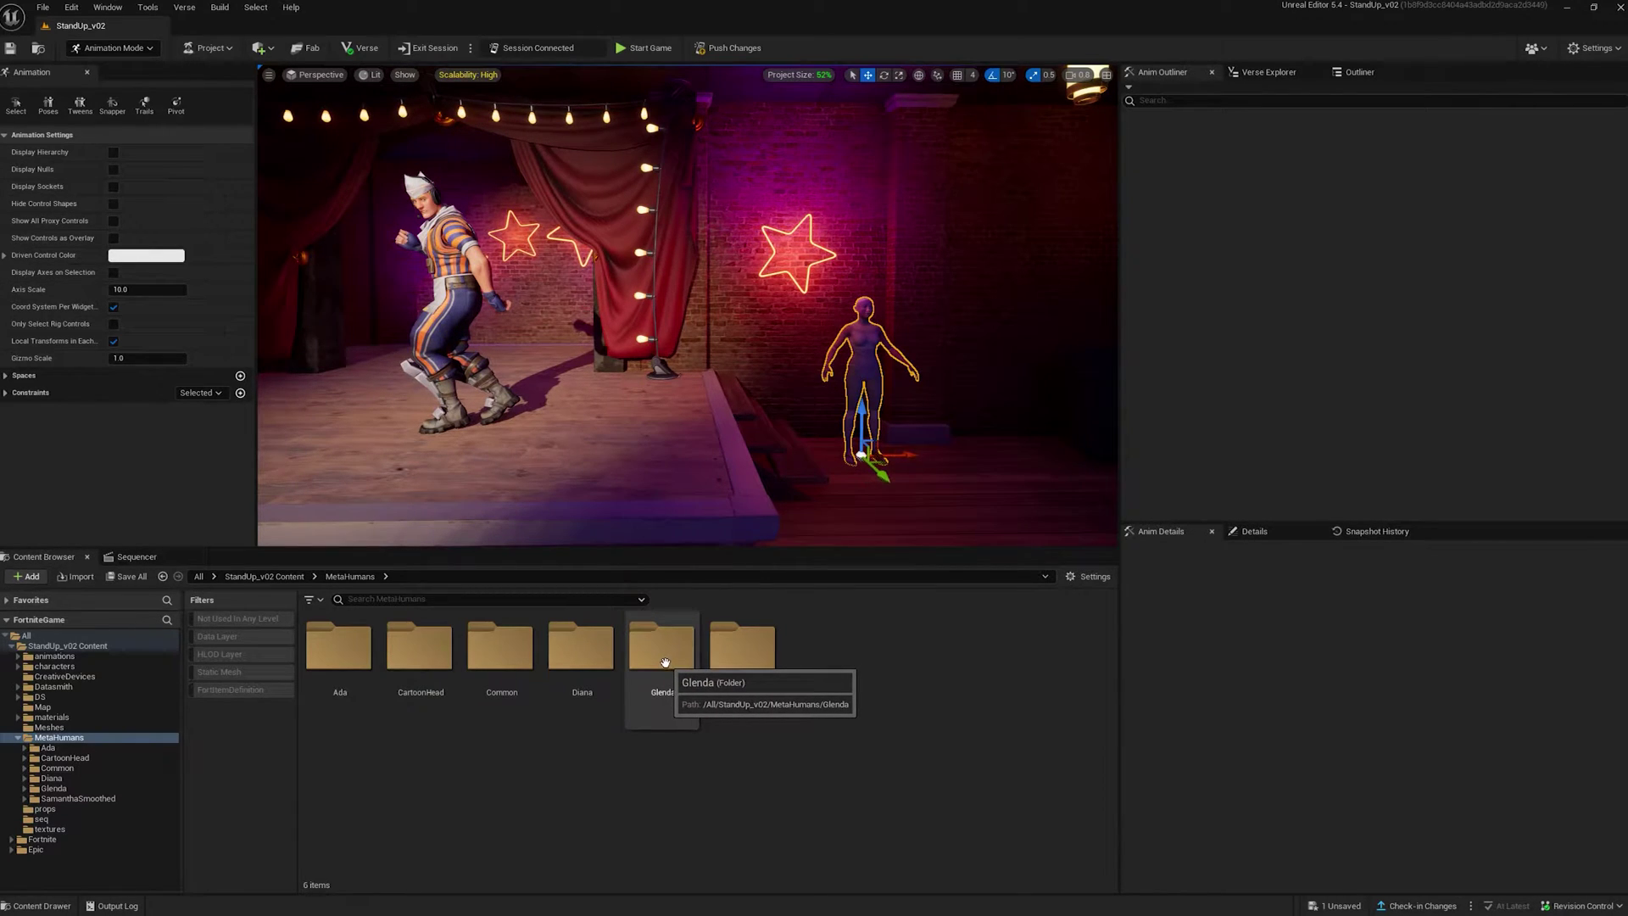
Place BP_CartoonHead in the level beside SamanthaSmoothed.
double_click(419, 649)
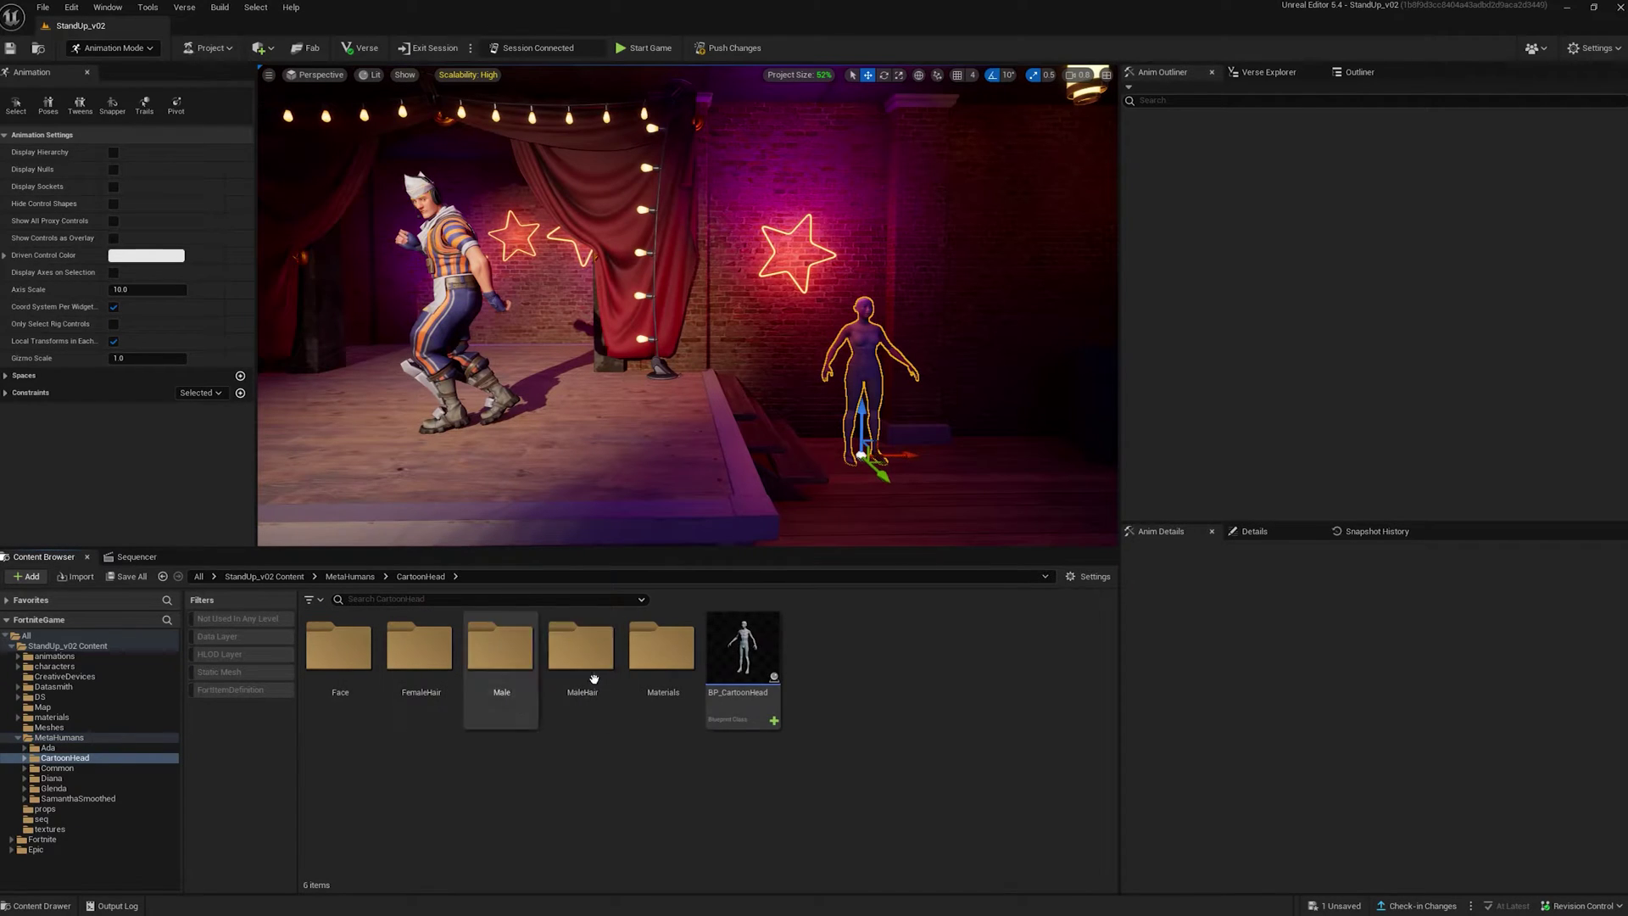
drag(744, 655, 955, 476)
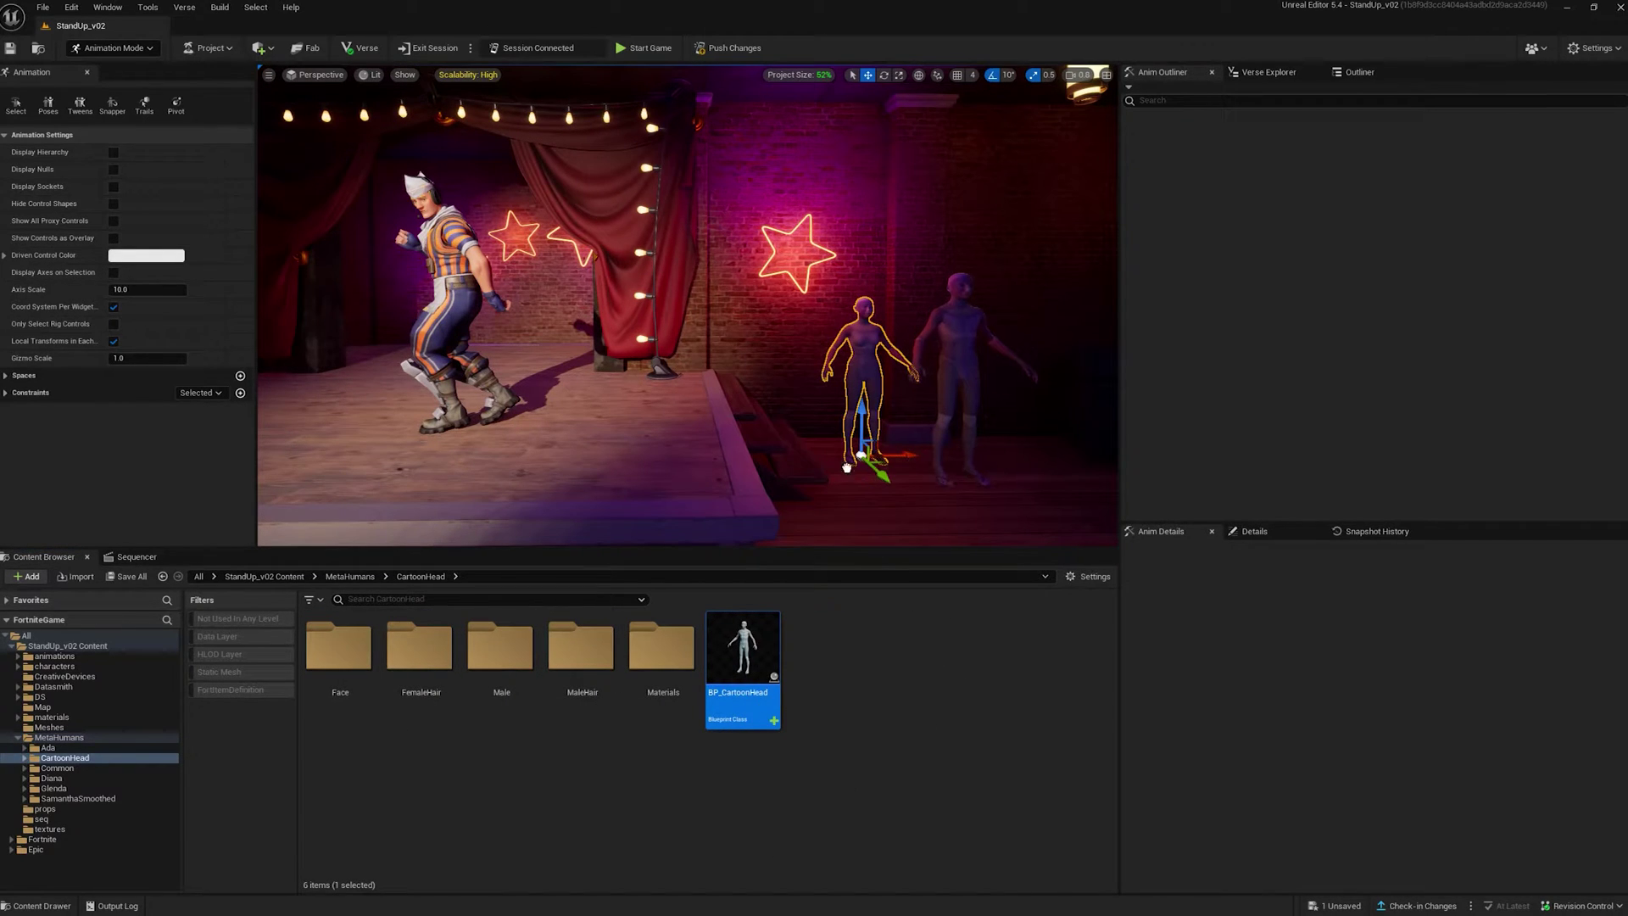
right_drag(837, 468, 891, 453)
drag(891, 453, 865, 439)
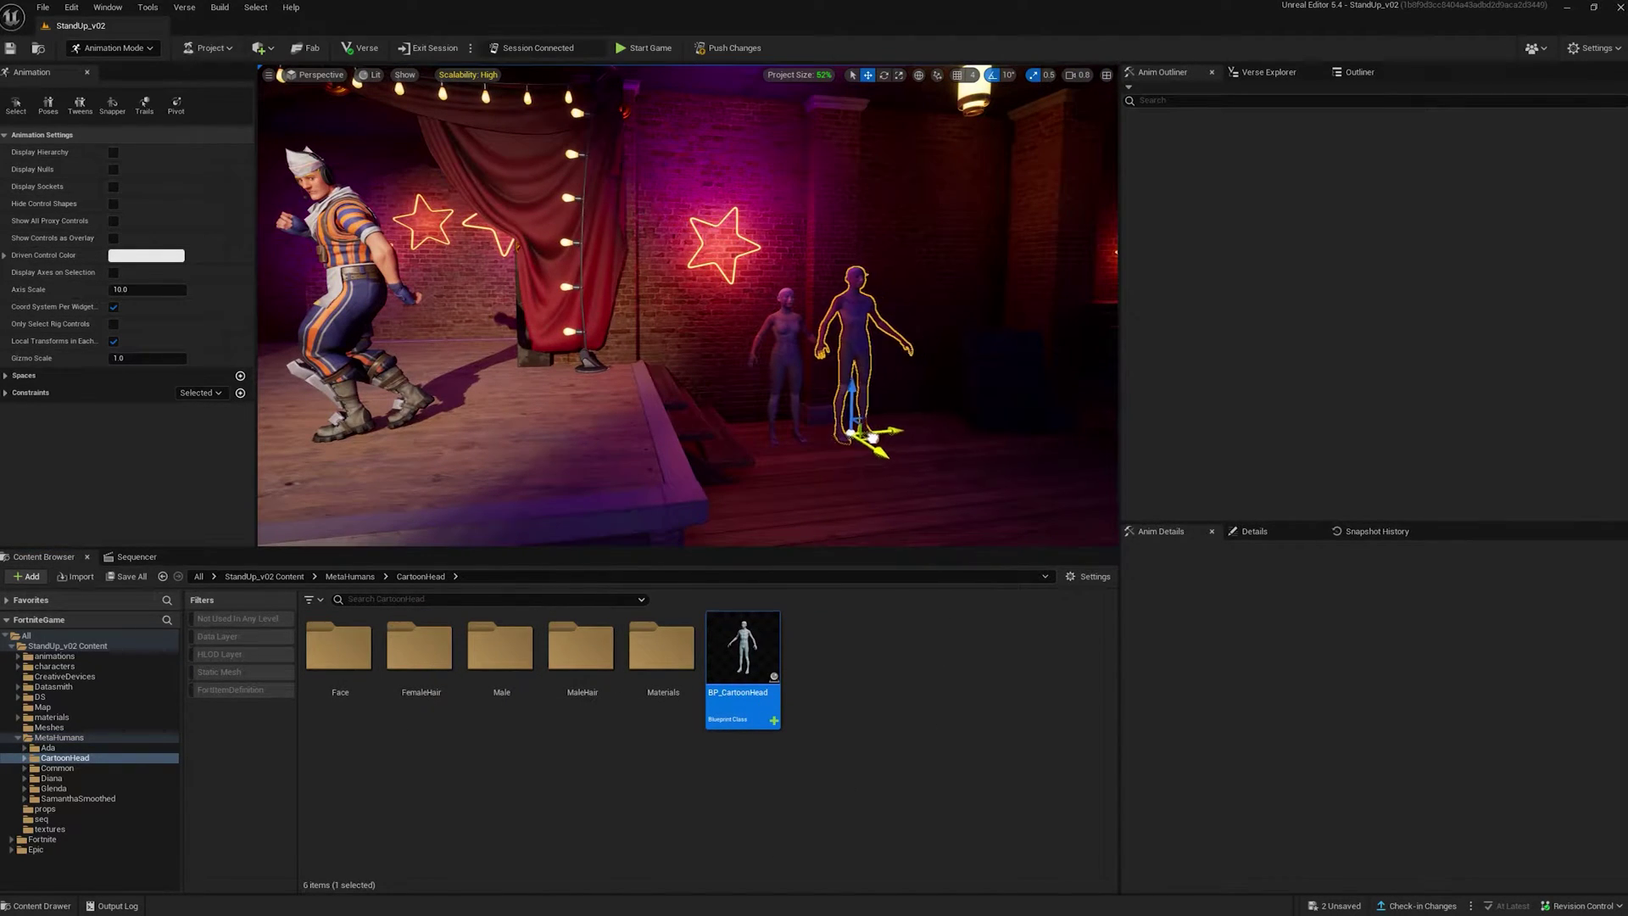
click(366, 581)
Place BP_Glenda near the wall, dropping her onto the floor with End.
double_click(661, 650)
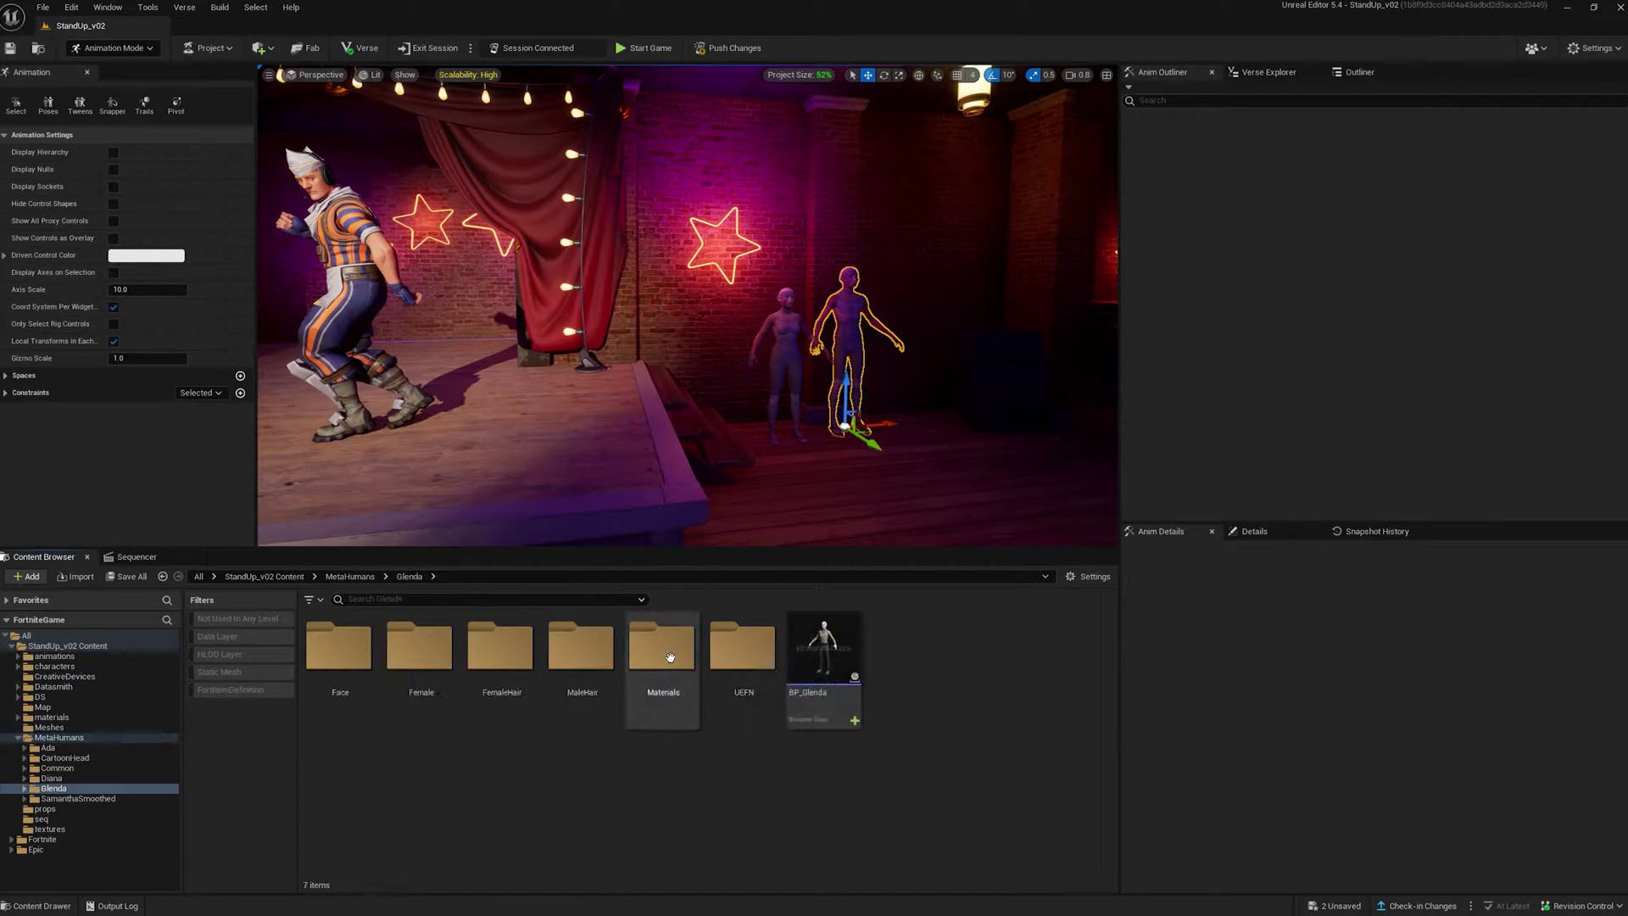
click(815, 662)
right_drag(865, 439, 913, 440)
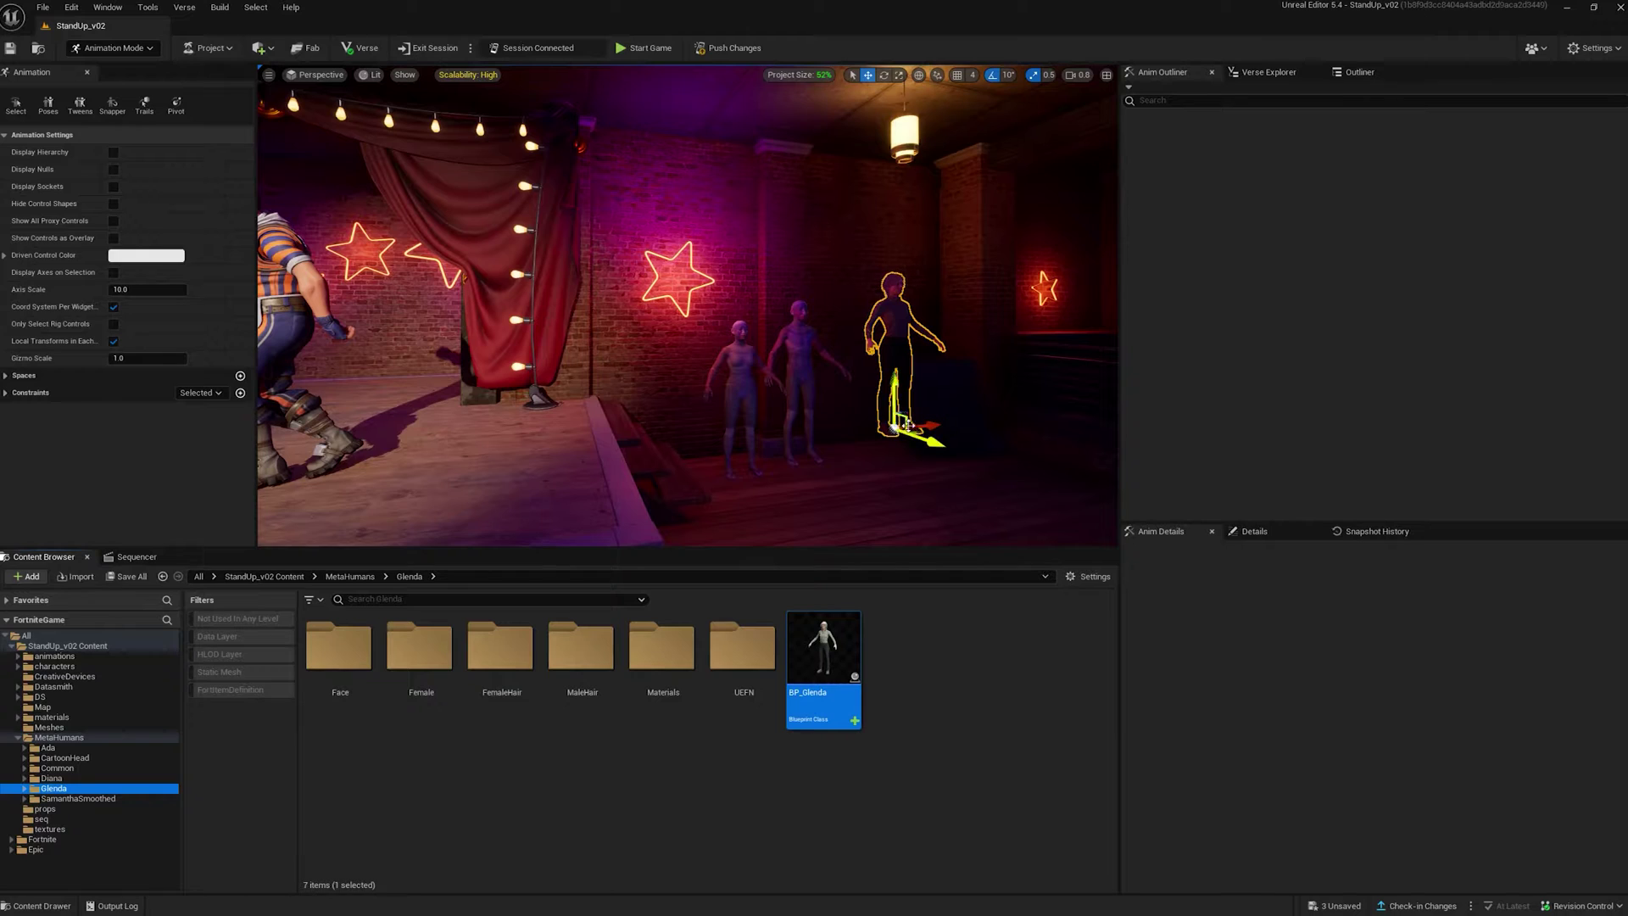
click(38, 848)
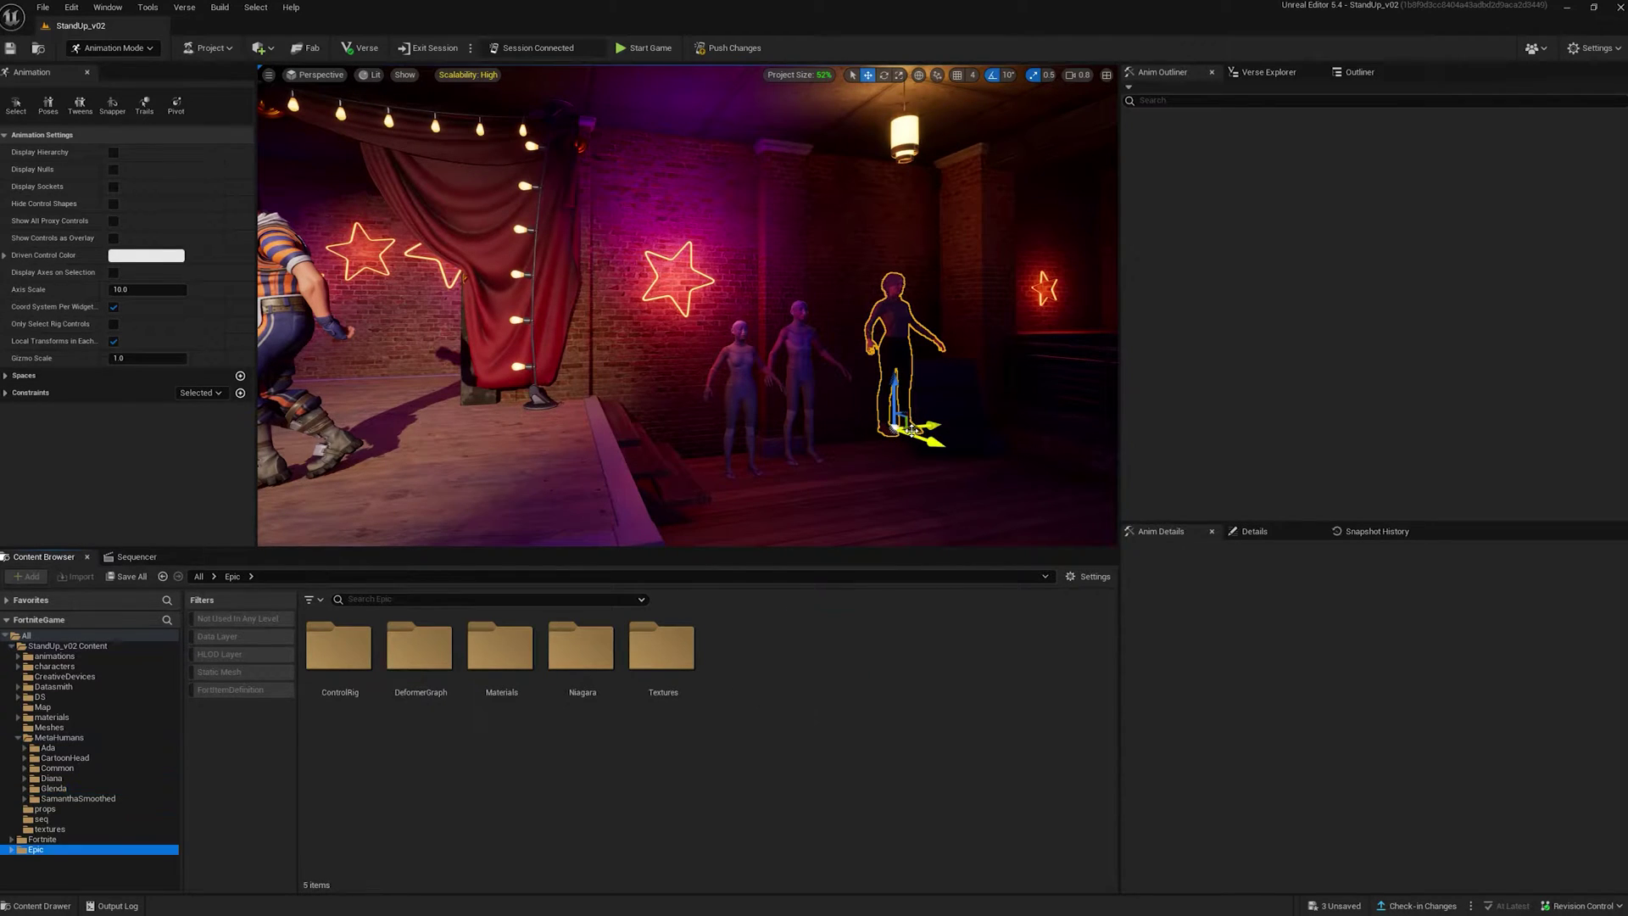
key(End)
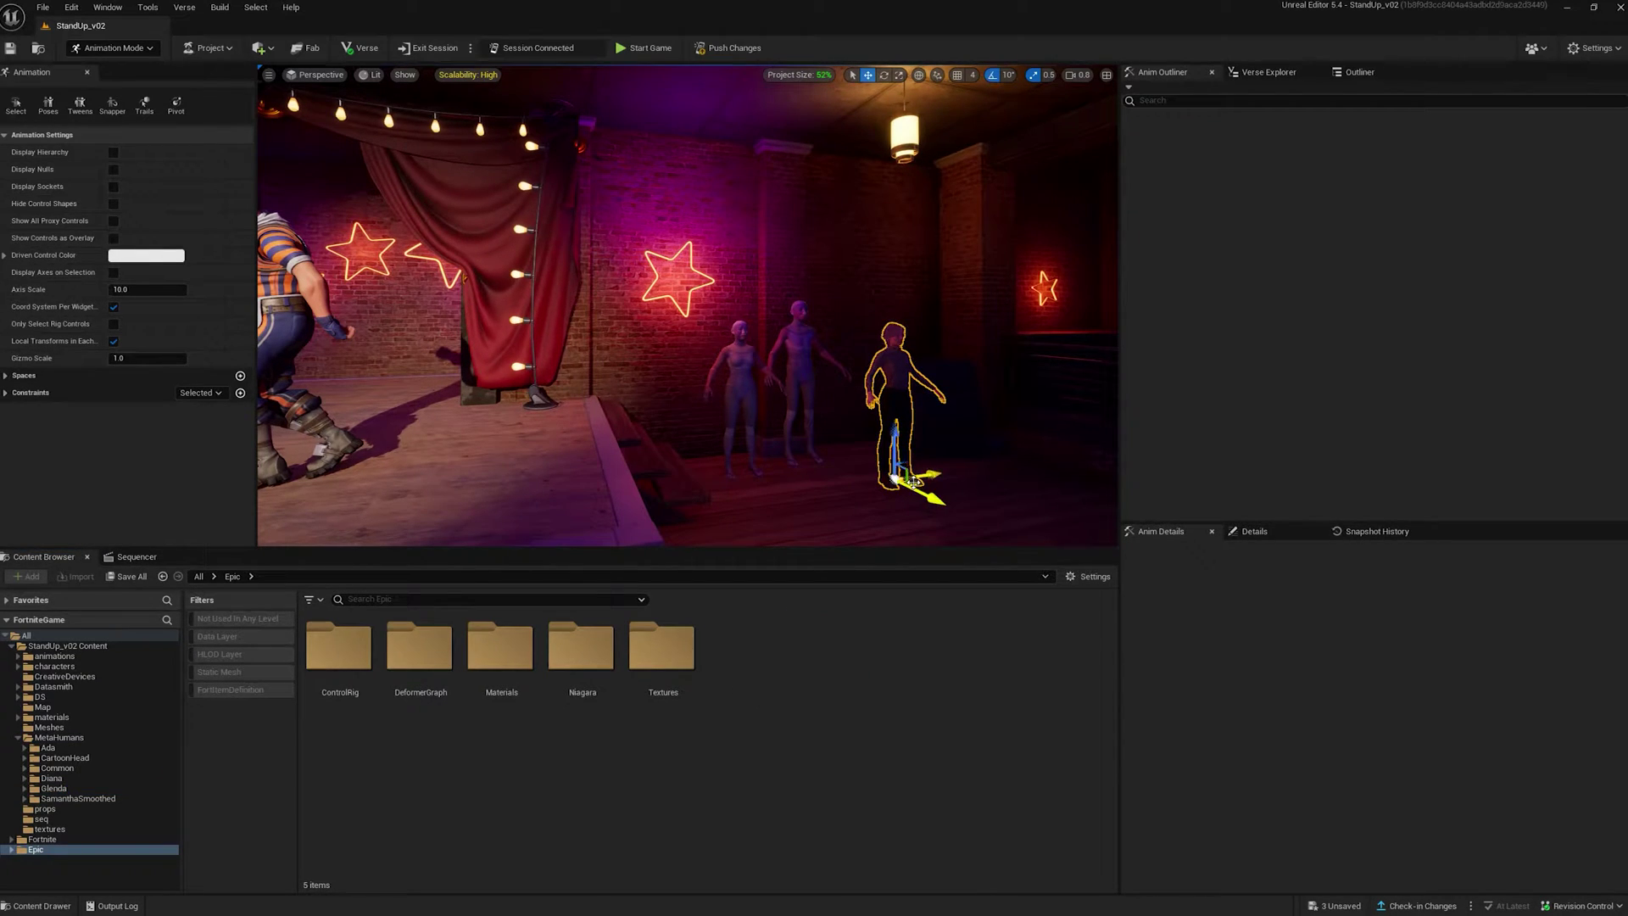
drag(911, 481, 877, 449)
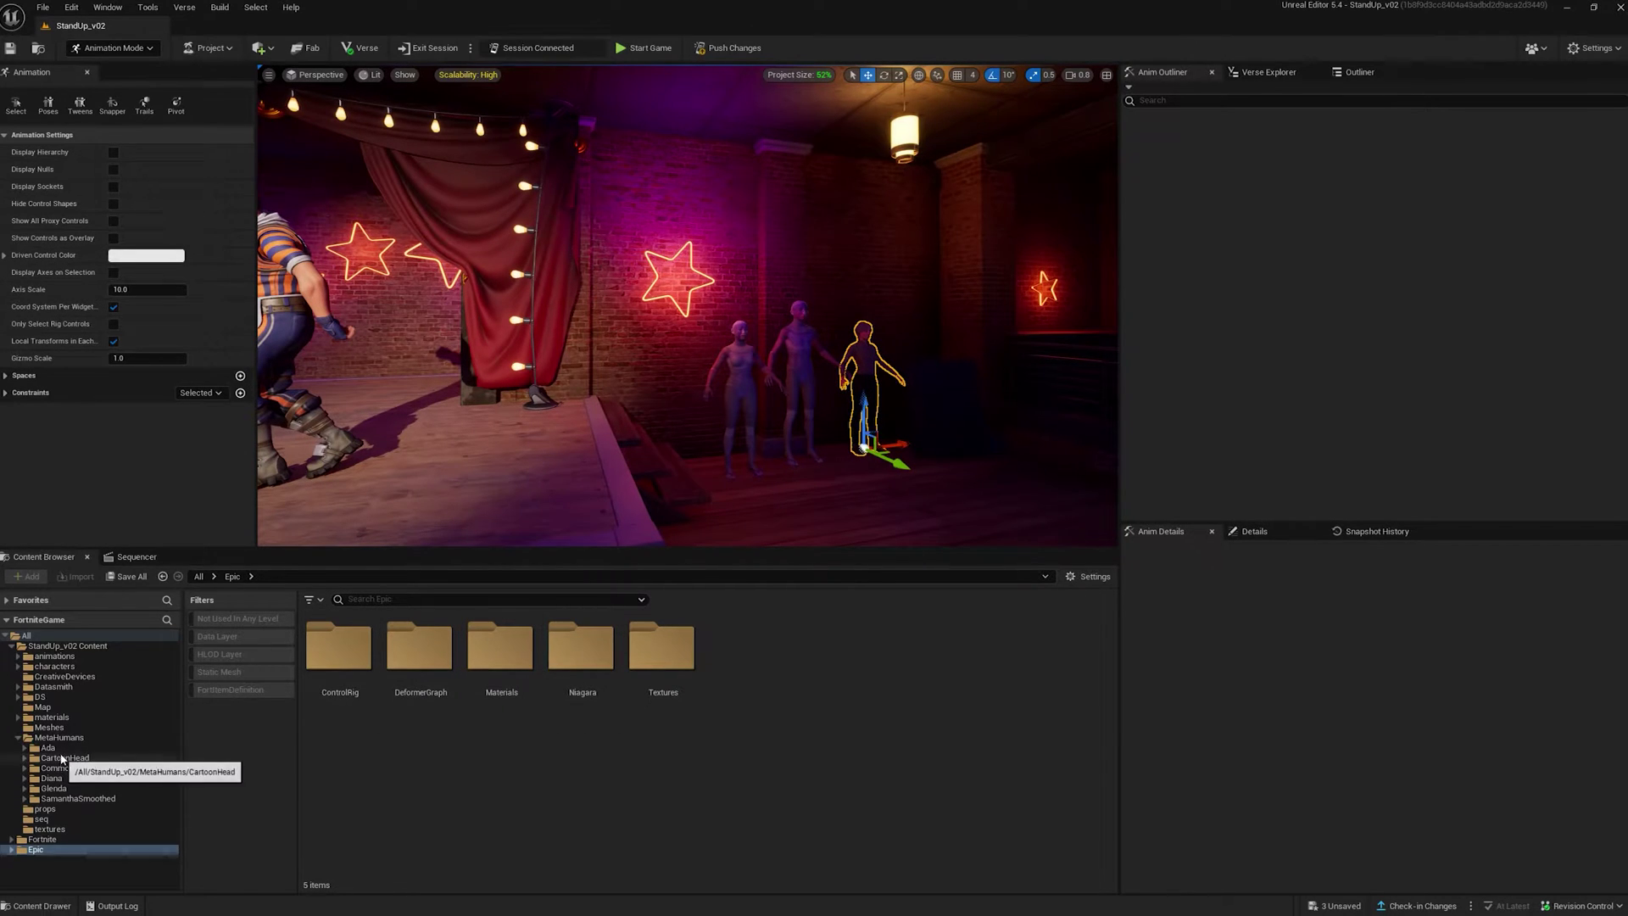
Place BP_Ada beside the others and BP_Diana near the brick wall.
click(48, 747)
mouse_move(743, 648)
mouse_down()
mouse_move(783, 499)
mouse_move(951, 498)
mouse_move(948, 469)
mouse_up()
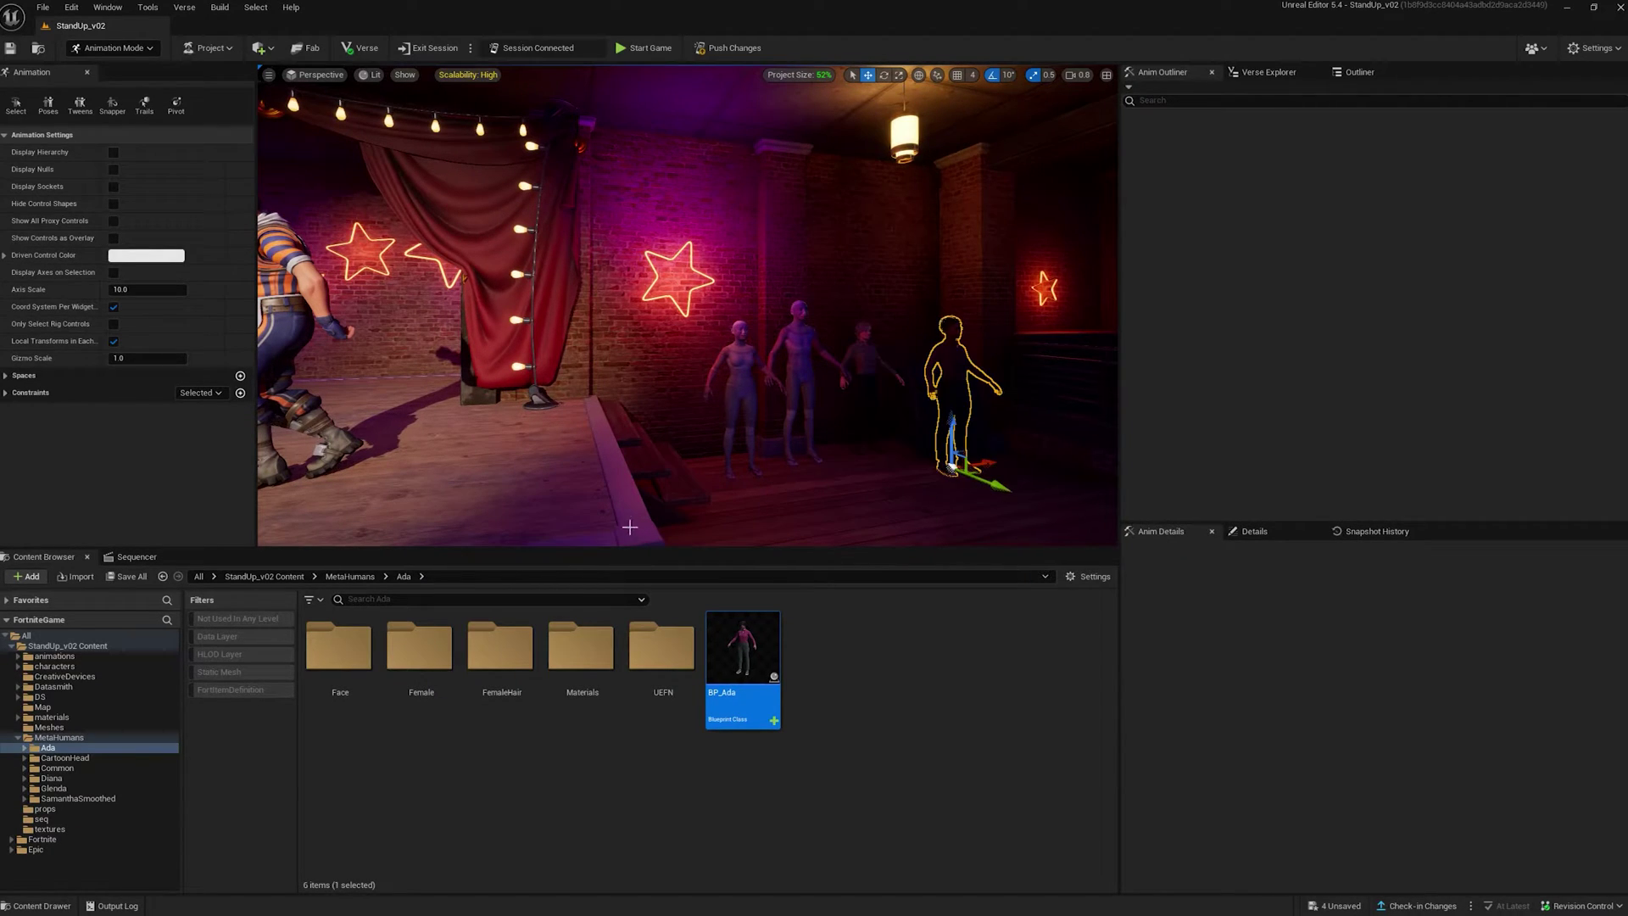
double_click(421, 649)
drag(743, 649, 796, 473)
mouse_move(796, 473)
right_down()
mouse_move(661, 343)
mouse_move(728, 456)
mouse_move(713, 382)
mouse_move(796, 441)
right_up()
Set Diana's Body component to play AS_MH_Neutral_Run_Loop_B at a 0.2 play rate.
click(1371, 73)
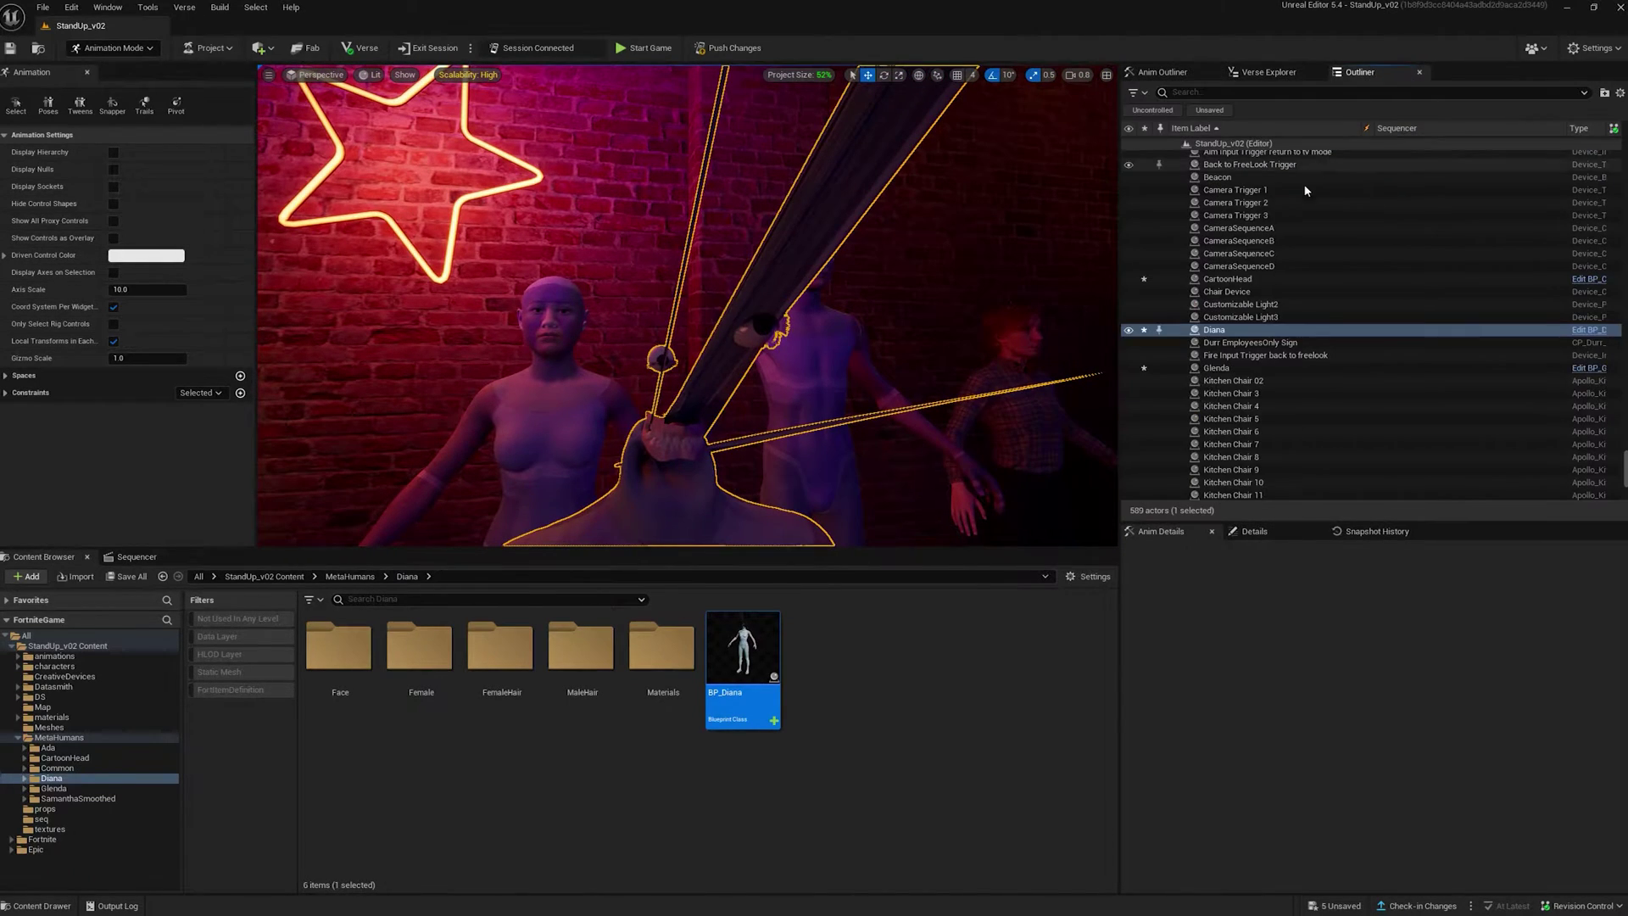
click(1254, 530)
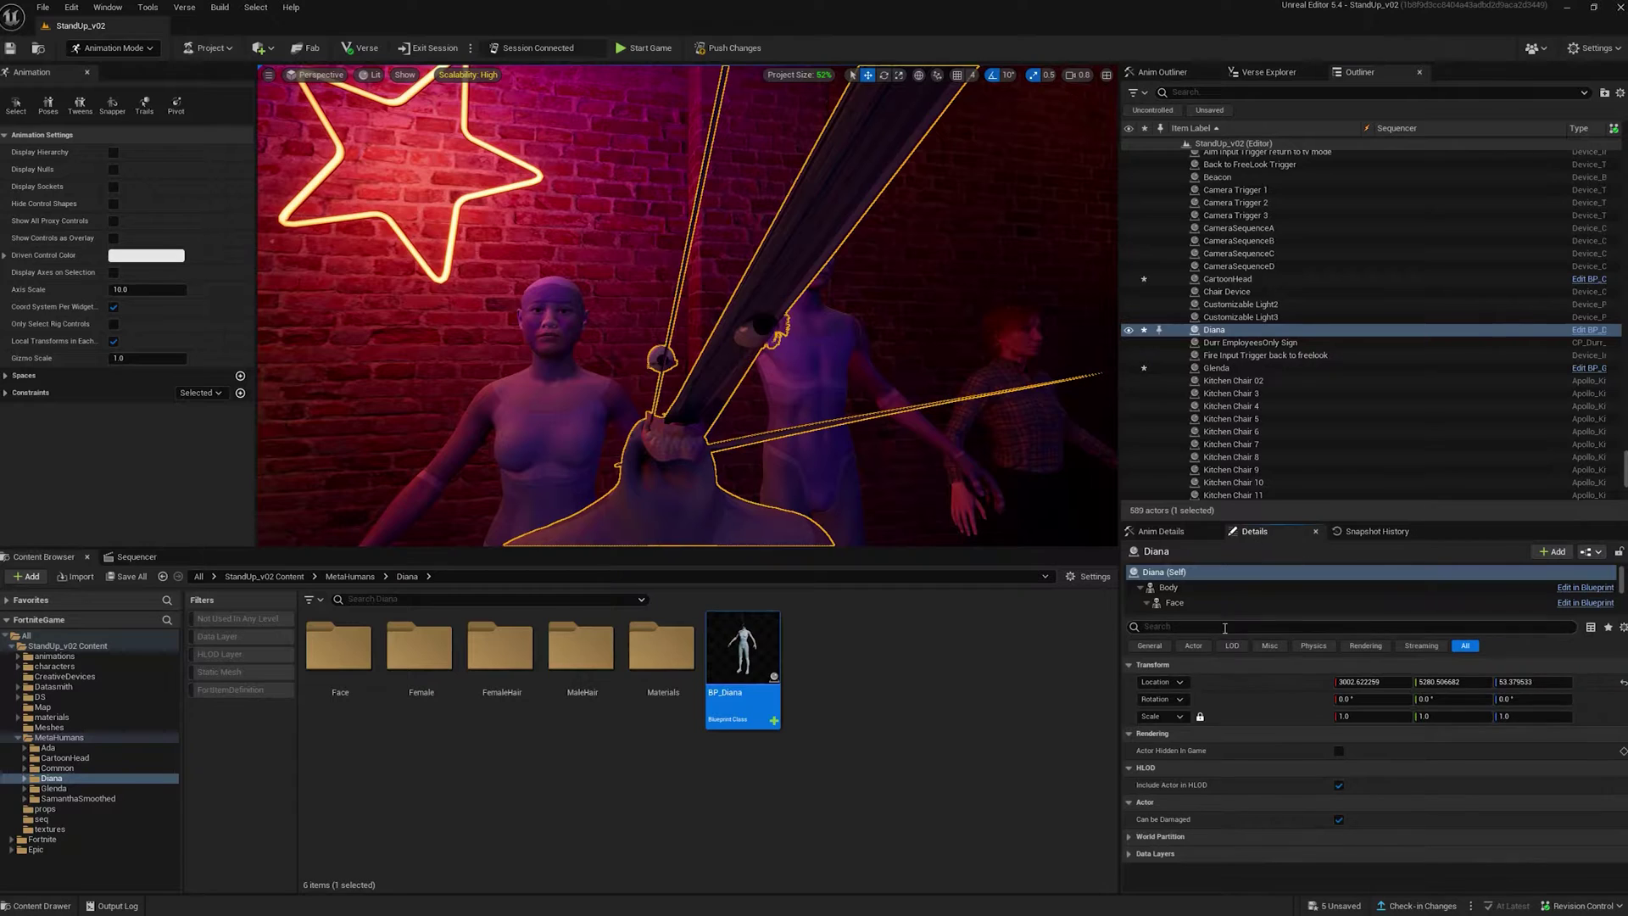
click(1167, 587)
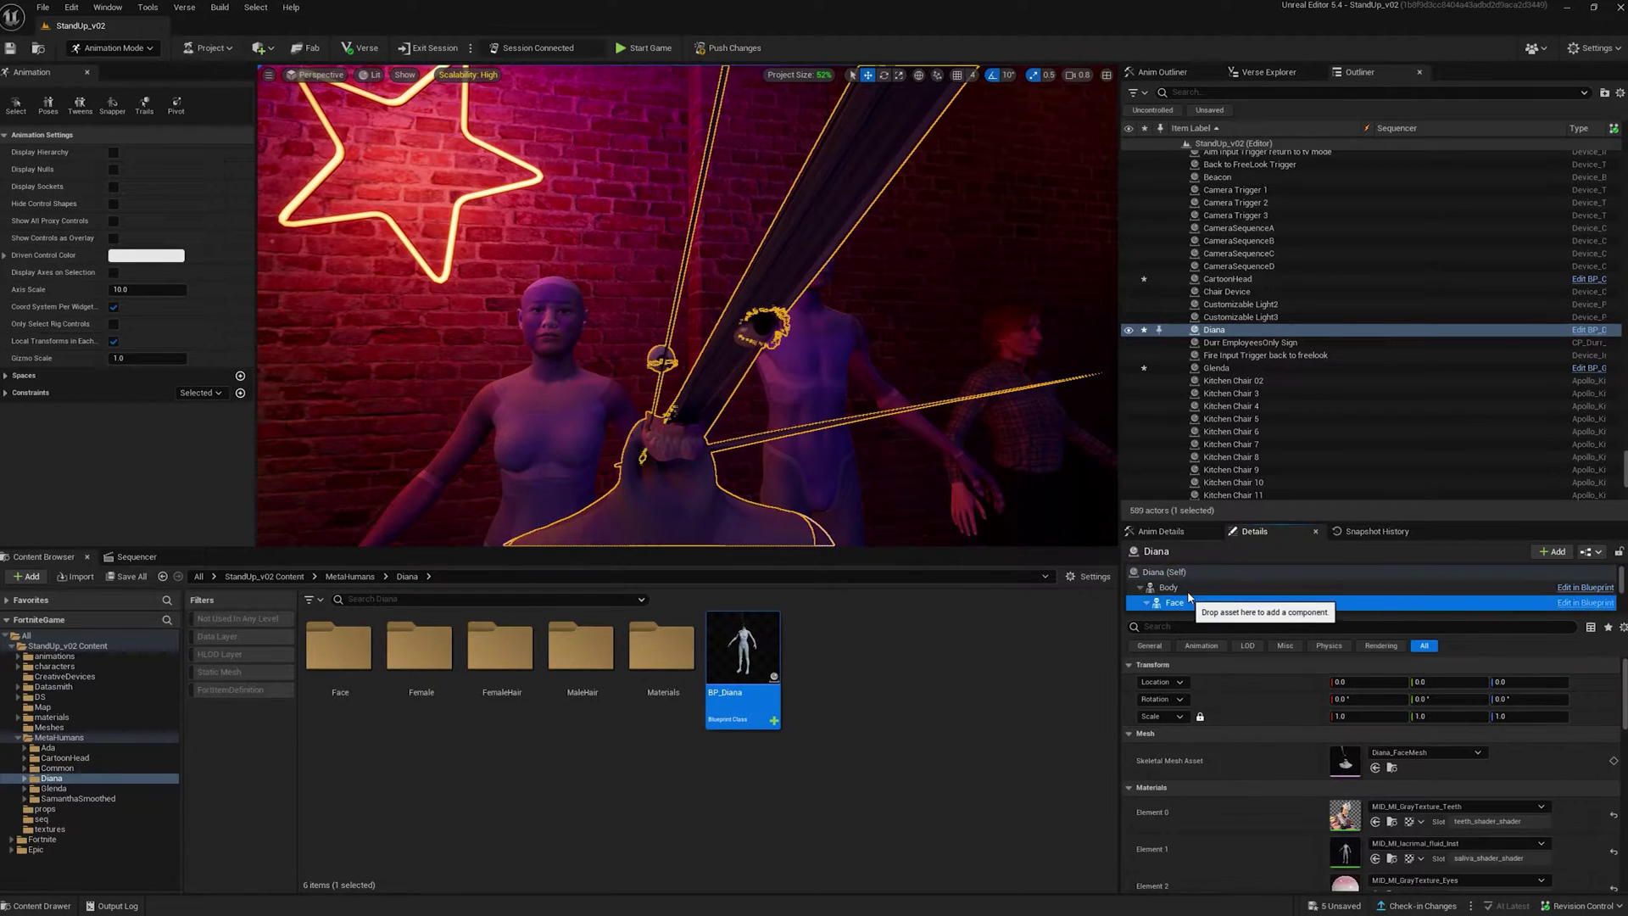
click(1411, 753)
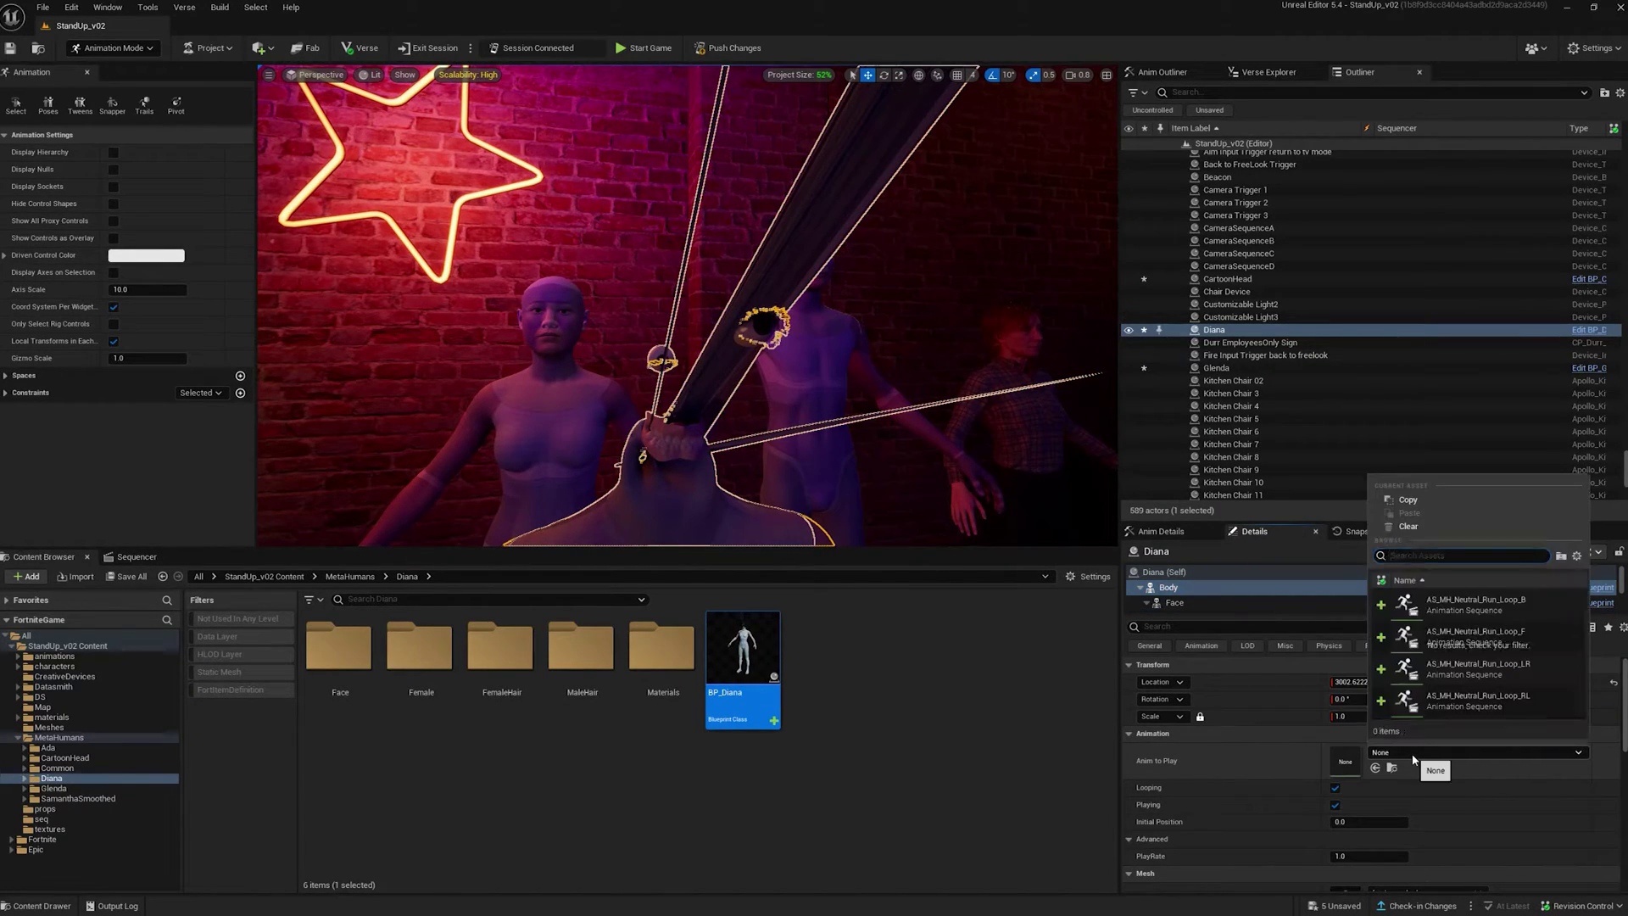
click(1476, 601)
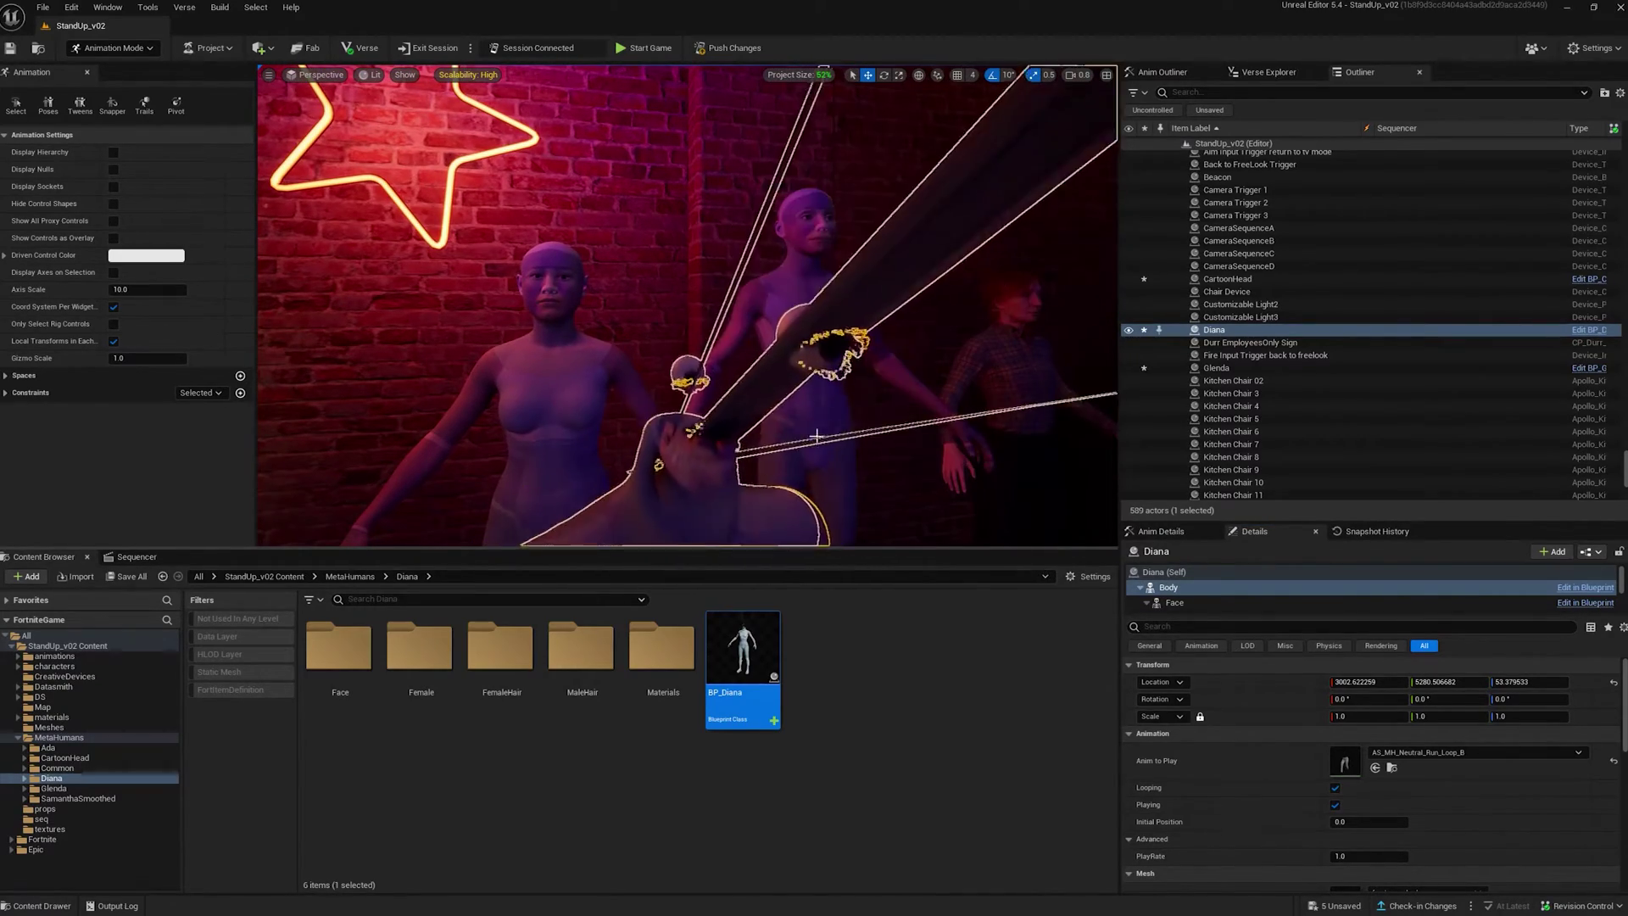
scroll(1347, 810, down, 2)
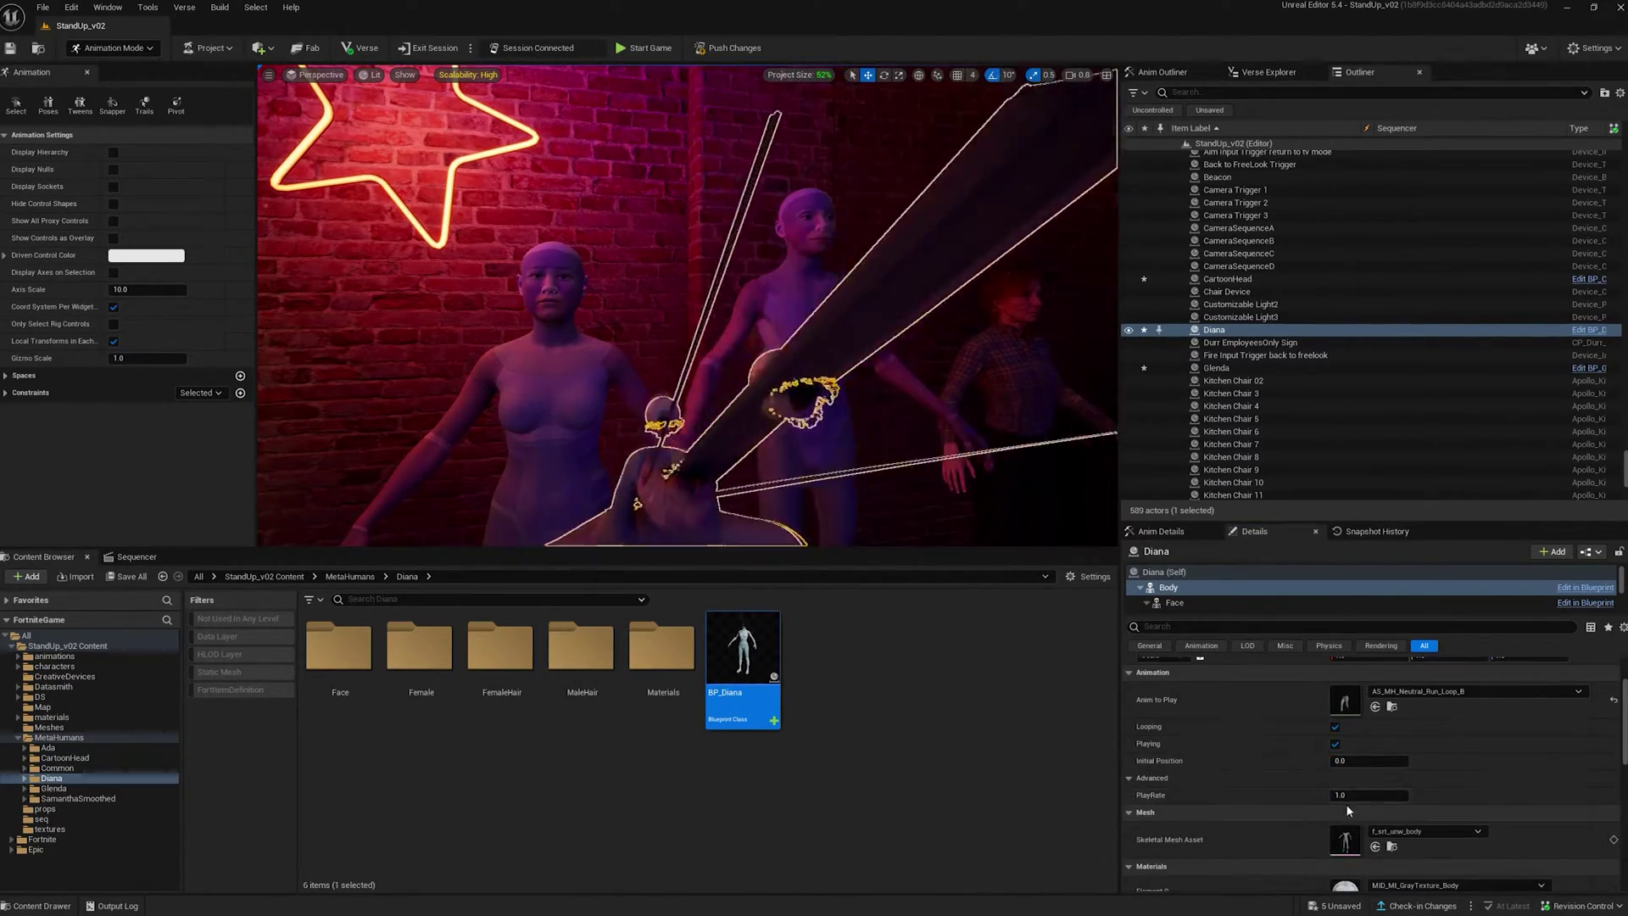
click(1372, 793)
text(2)
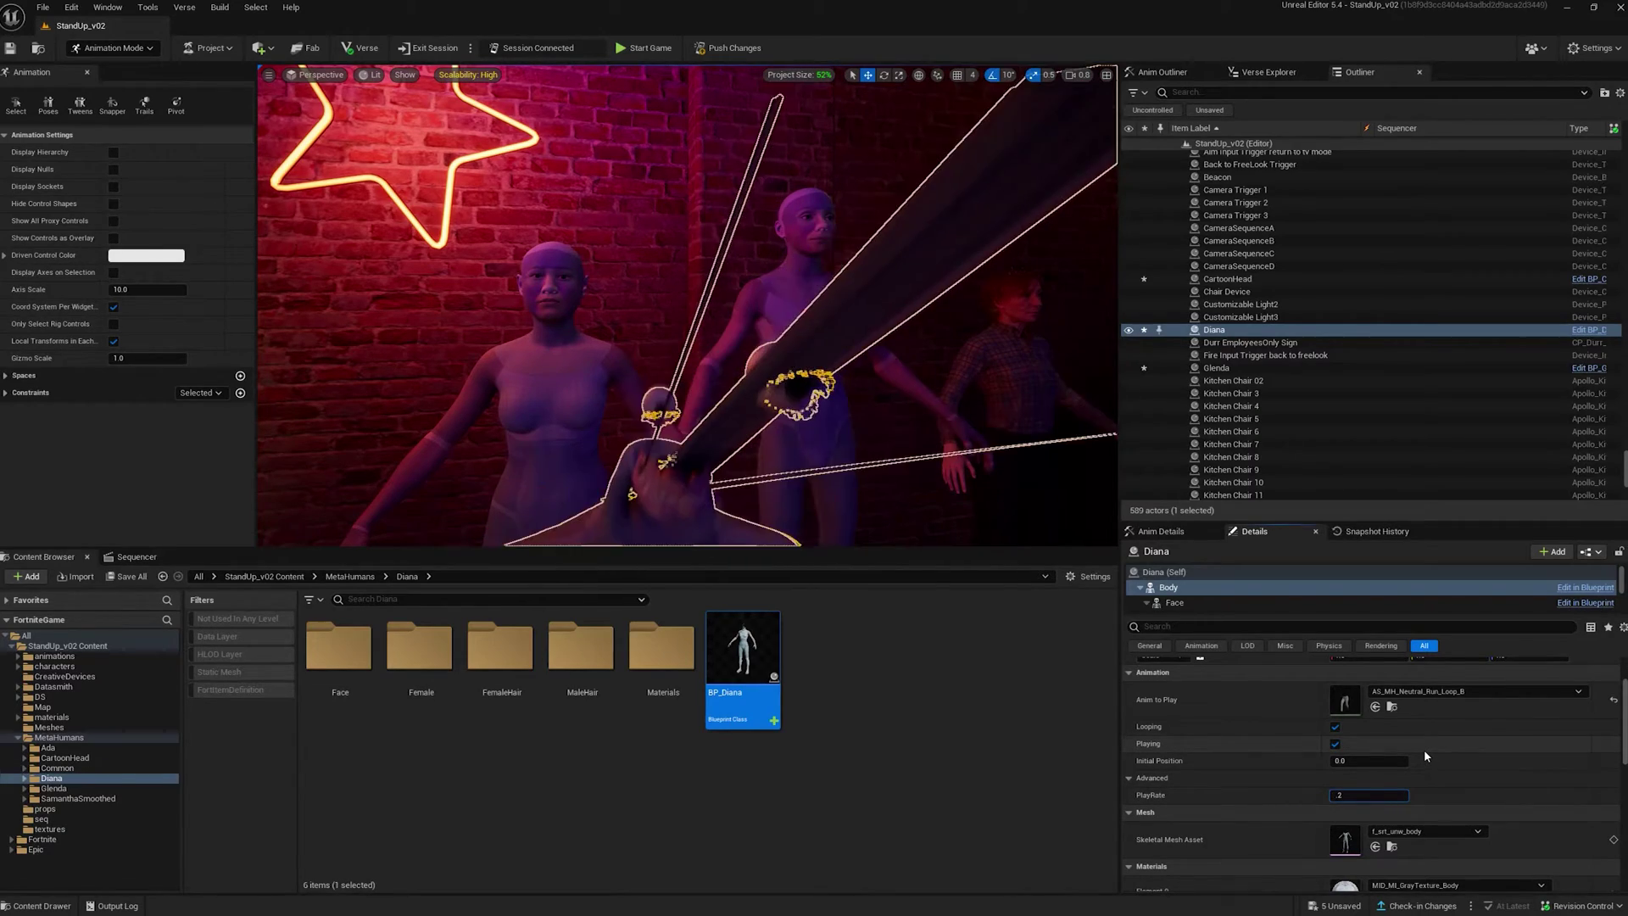
key(Return)
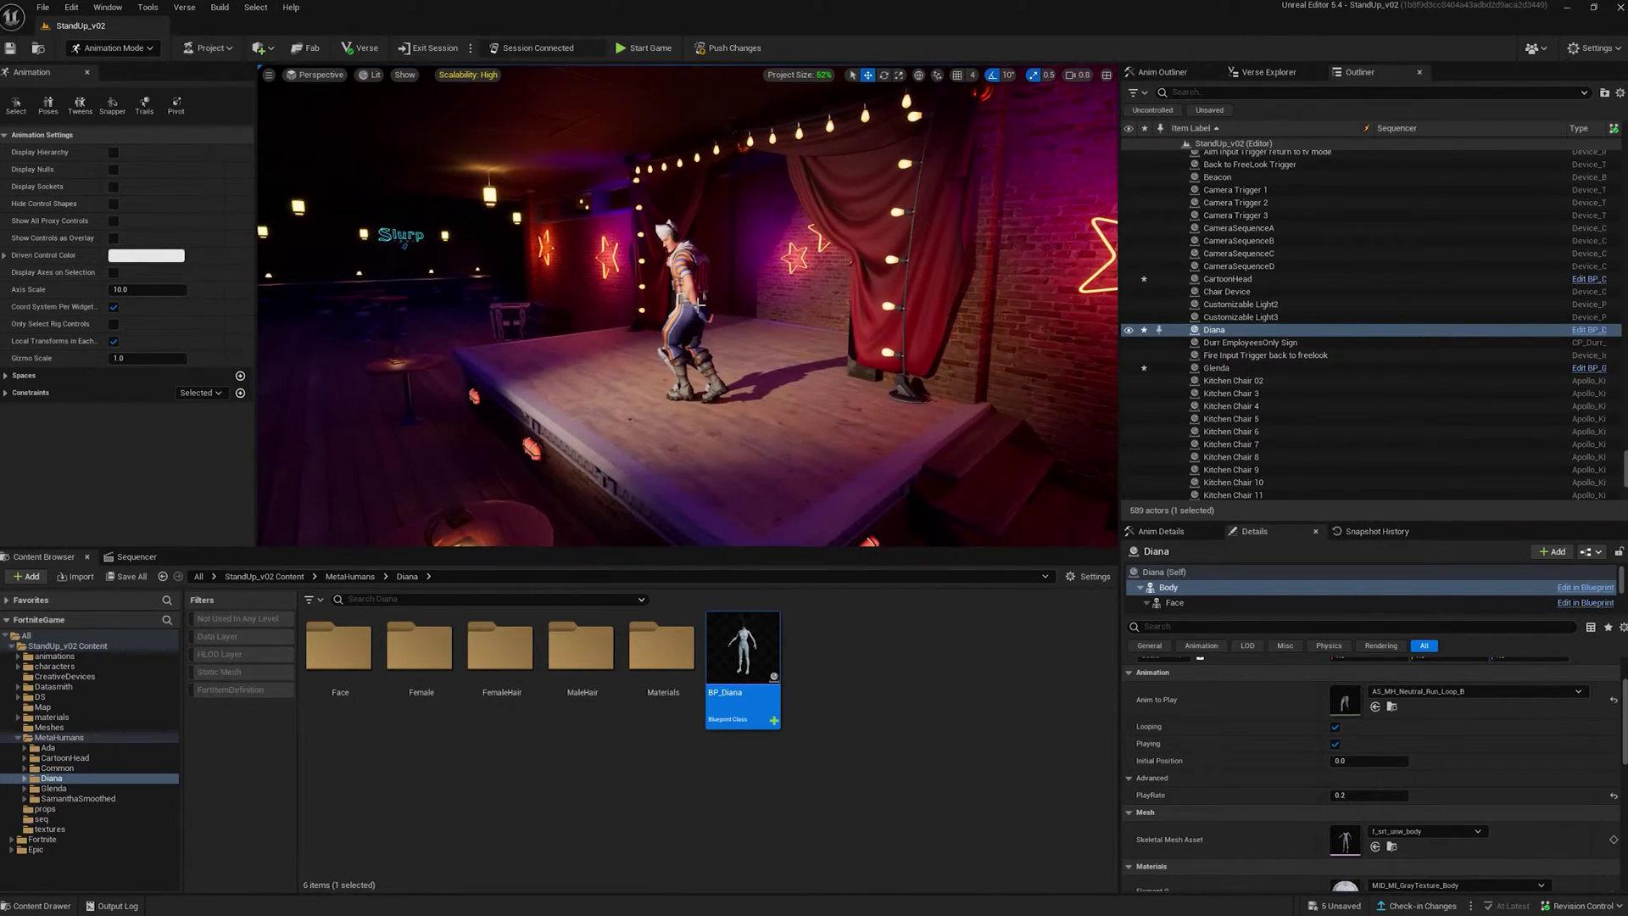
Select the hostA performer on the stage to show its settings.
click(697, 302)
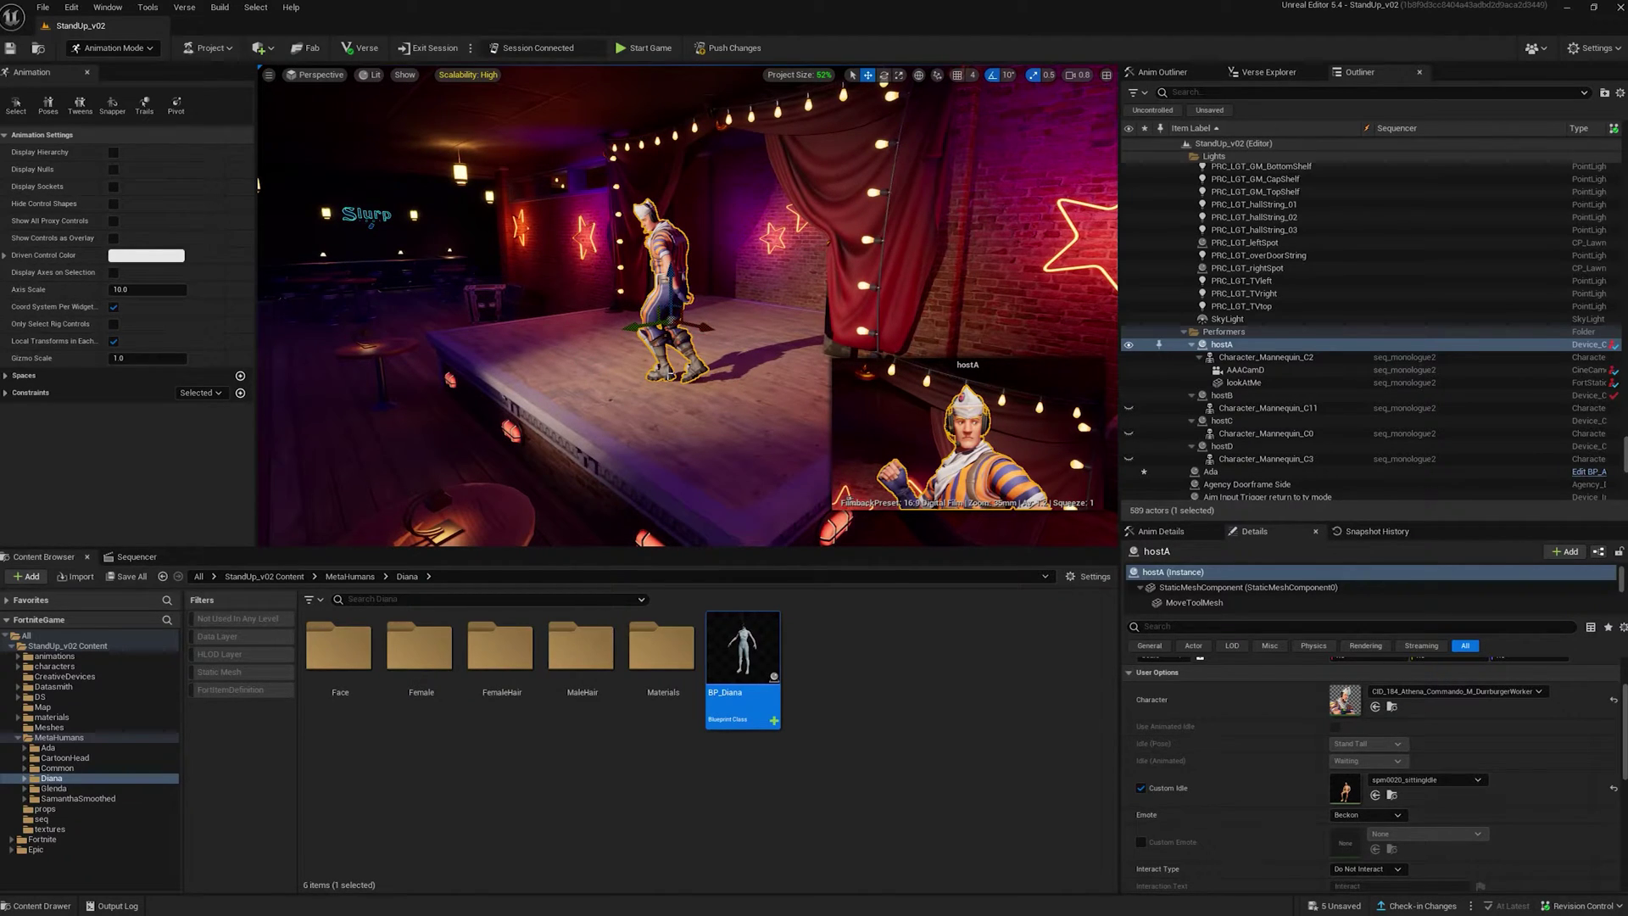
mouse_move(722, 298)
right_down()
mouse_move(764, 305)
mouse_move(670, 421)
right_up()
Swap hostC's character to CID_146_Athena_Commando_M_SoccerDude and play the sequence to preview it.
click(136, 556)
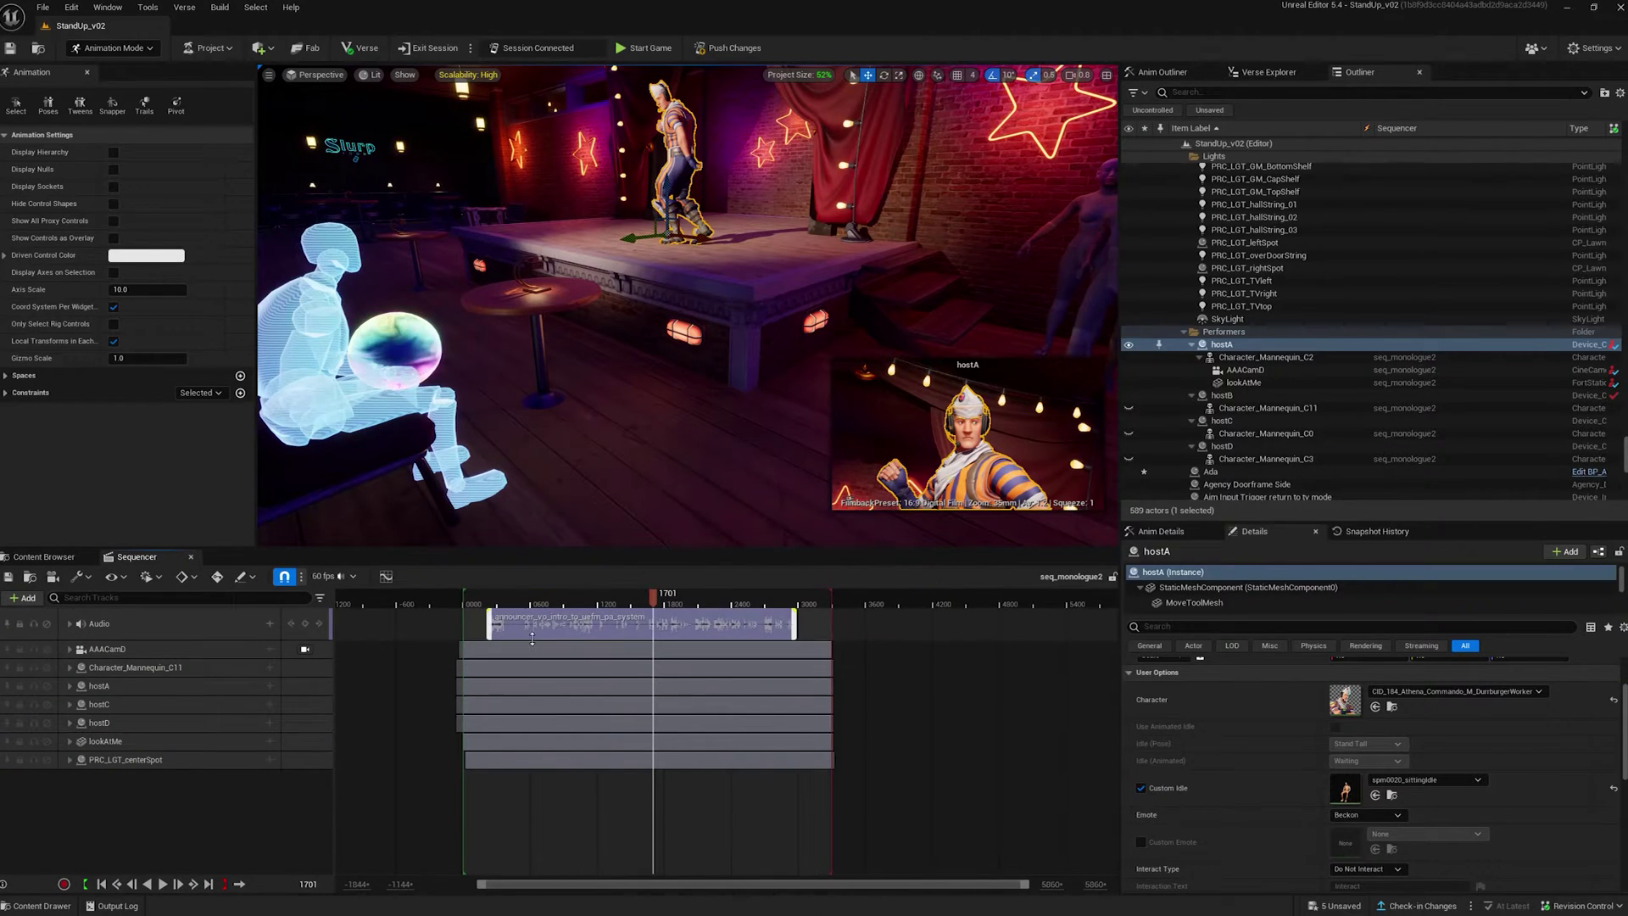
mouse_move(653, 595)
mouse_down()
mouse_move(626, 596)
mouse_move(642, 598)
mouse_up()
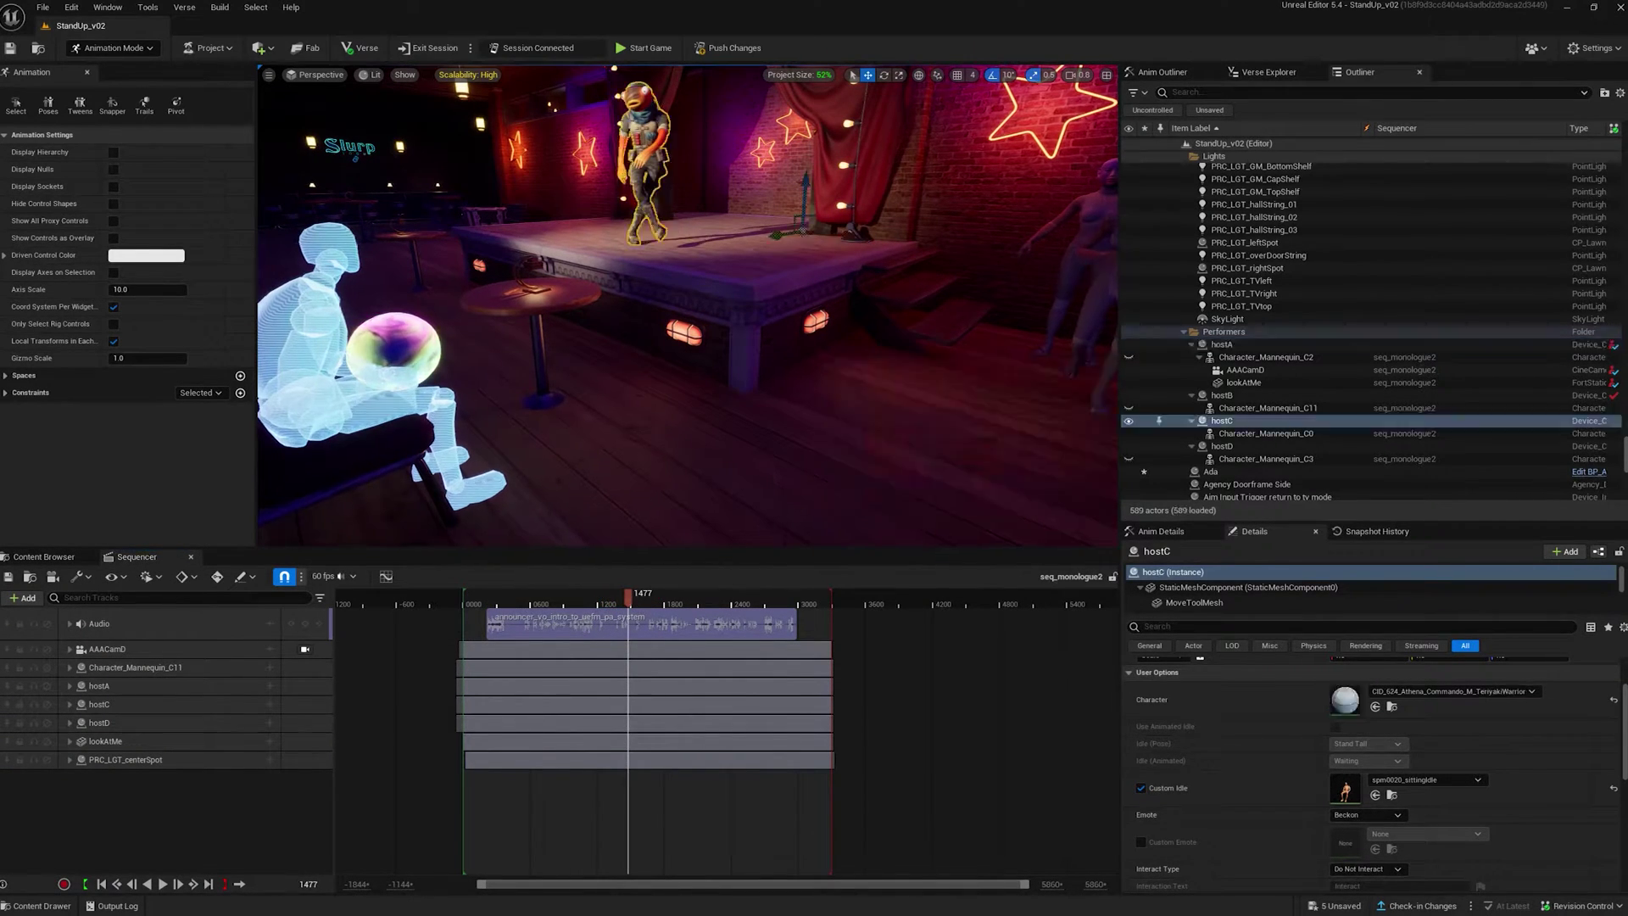
click(1400, 421)
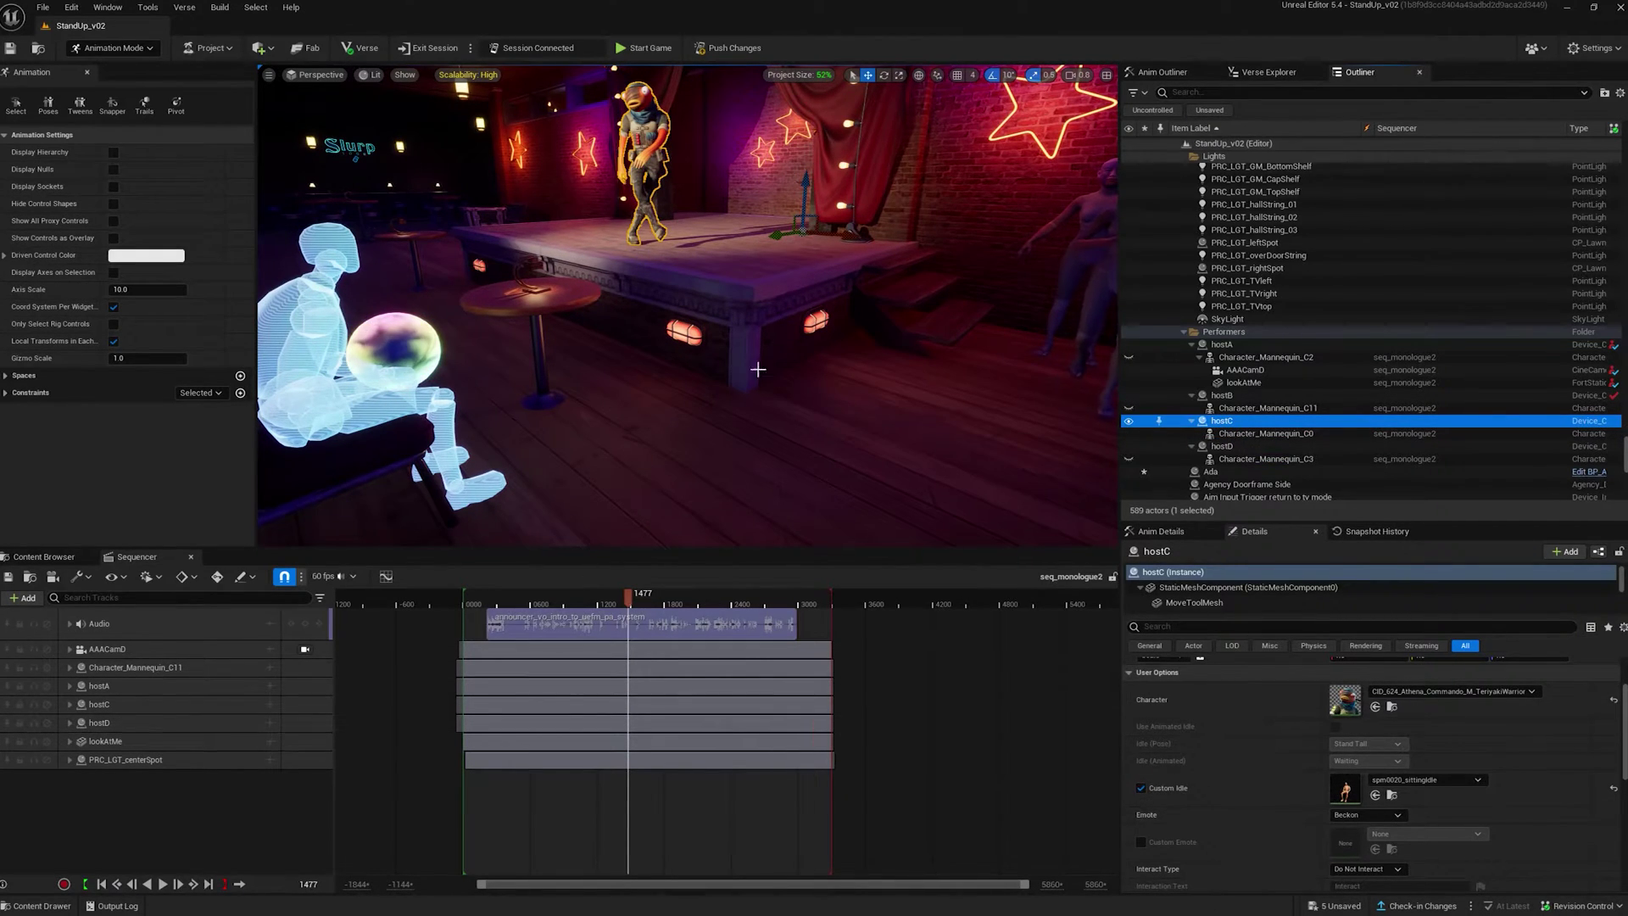
scroll(1424, 693, up, 1)
click(1451, 710)
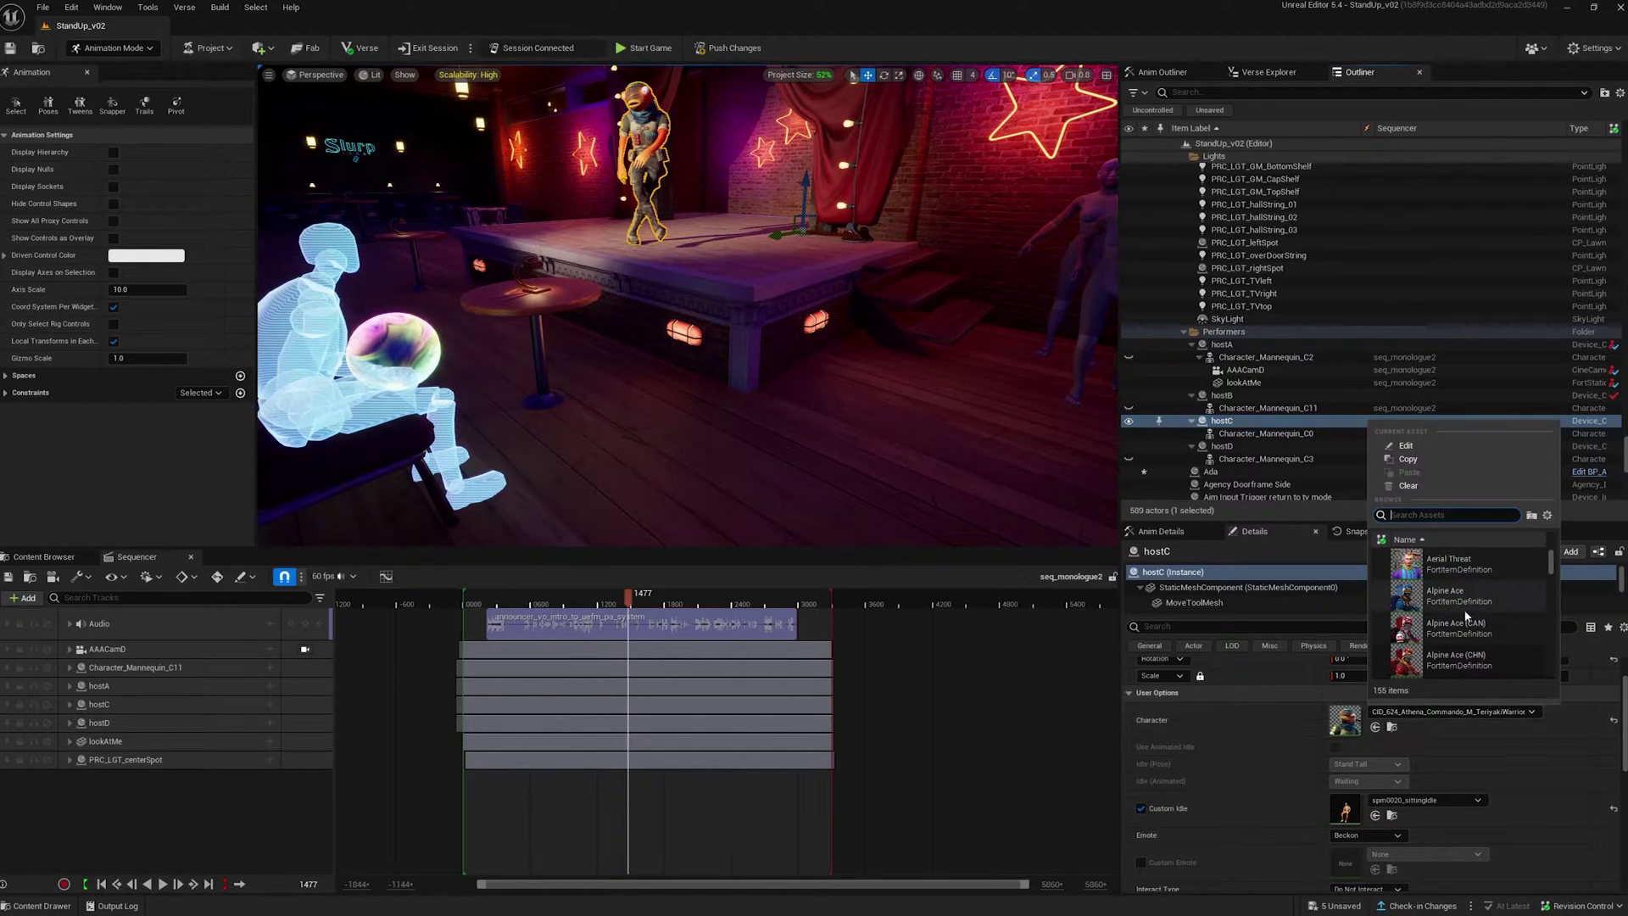
click(1450, 560)
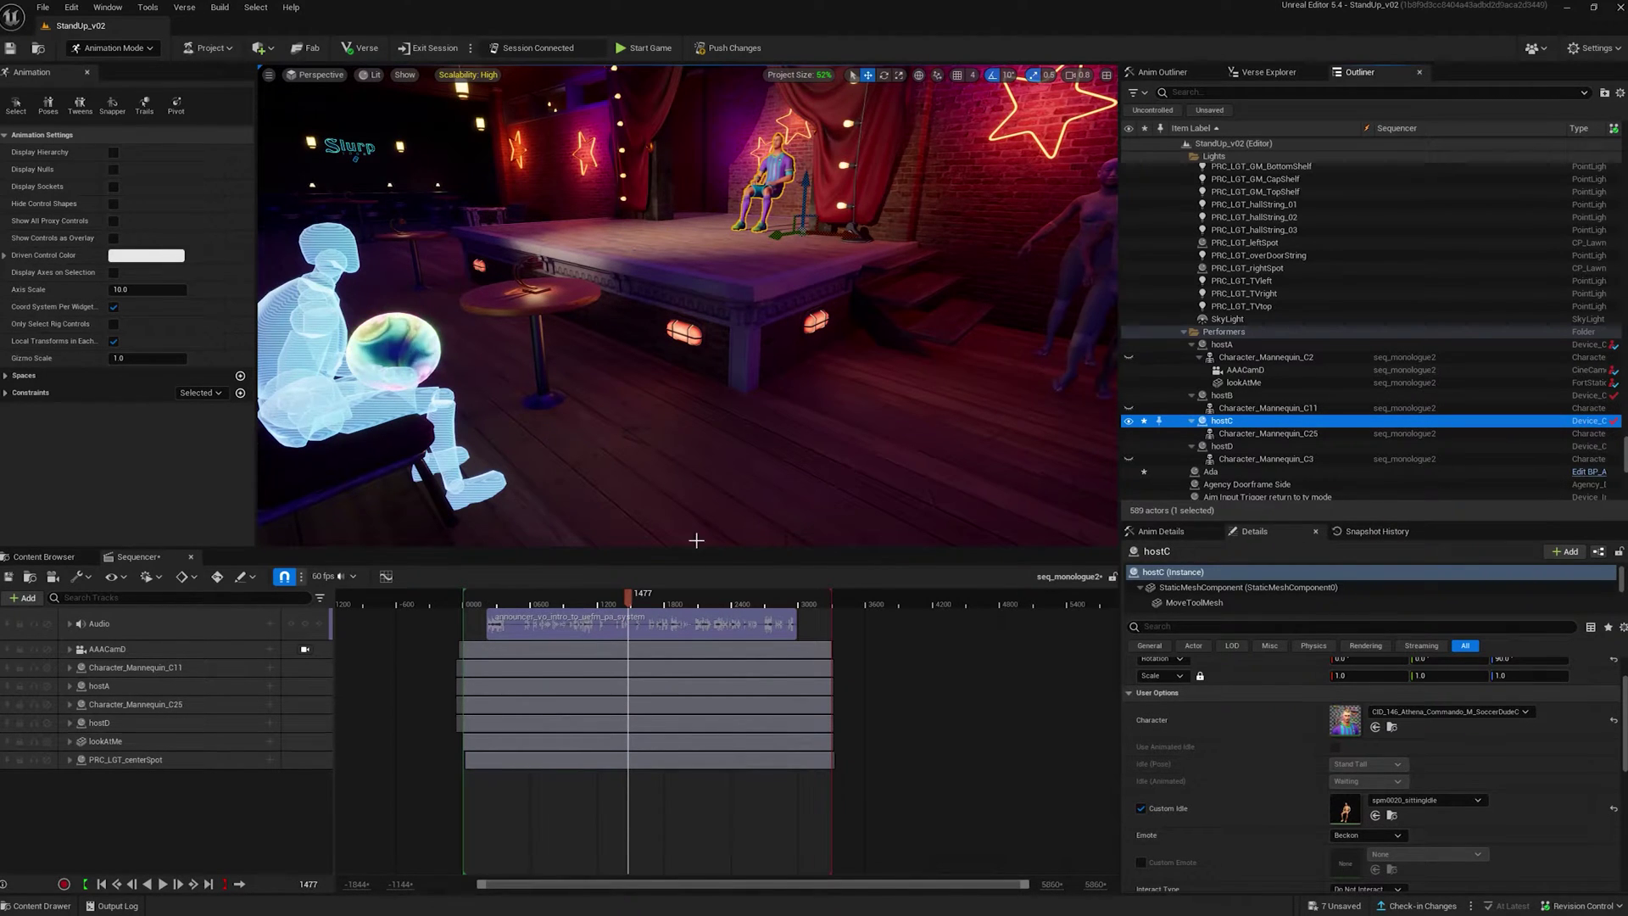
drag(642, 594, 627, 593)
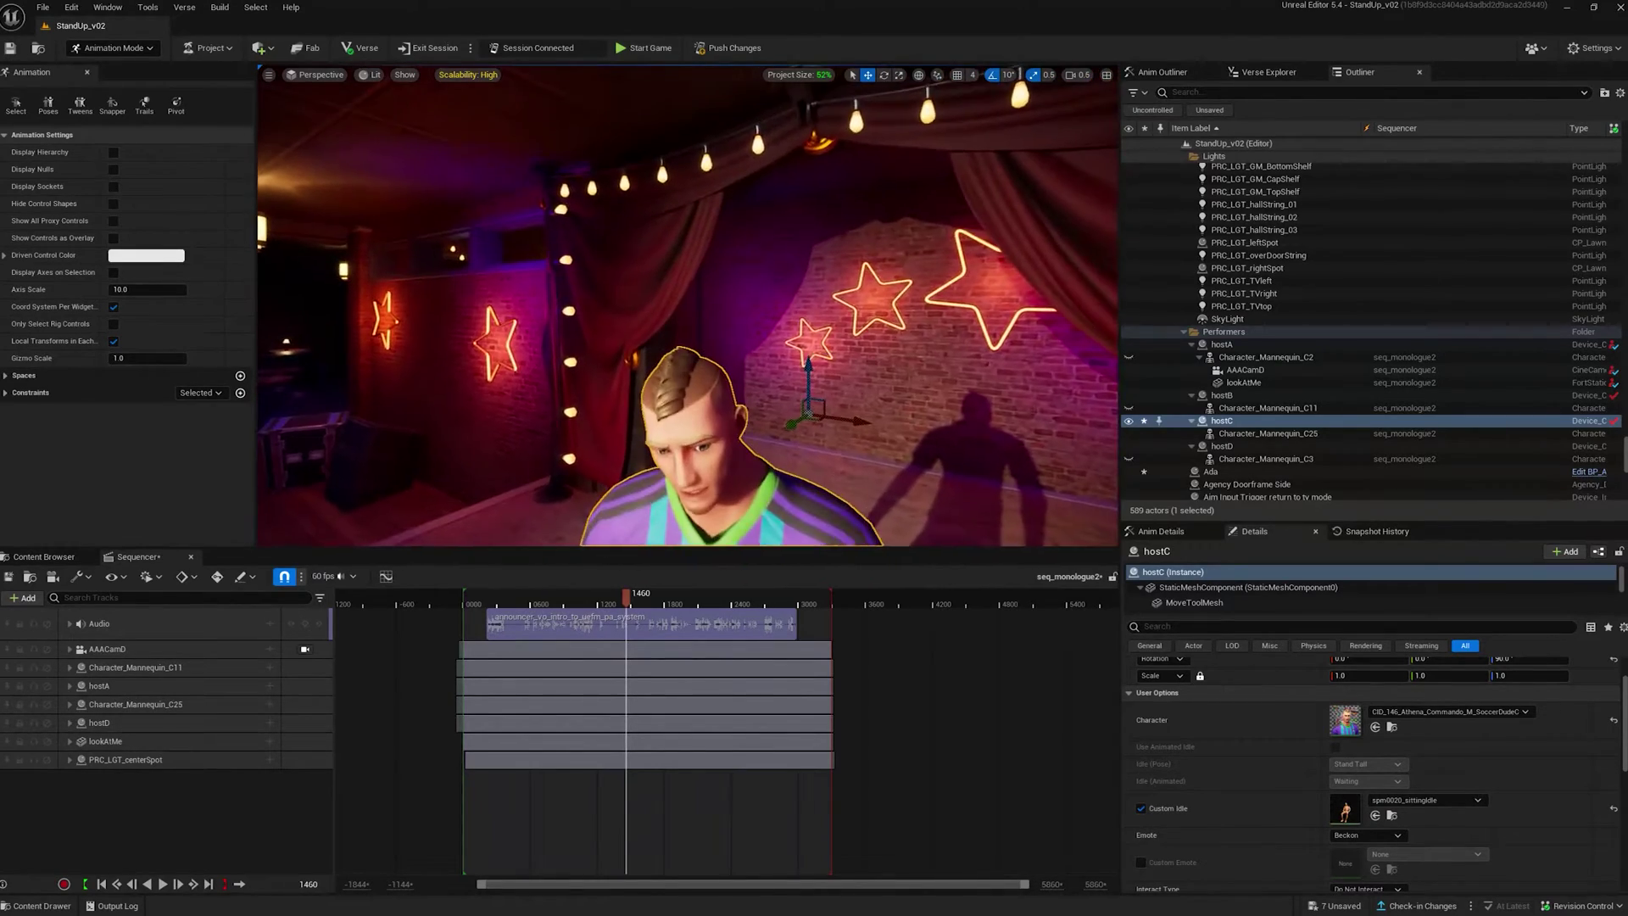
right_drag(638, 483, 638, 569)
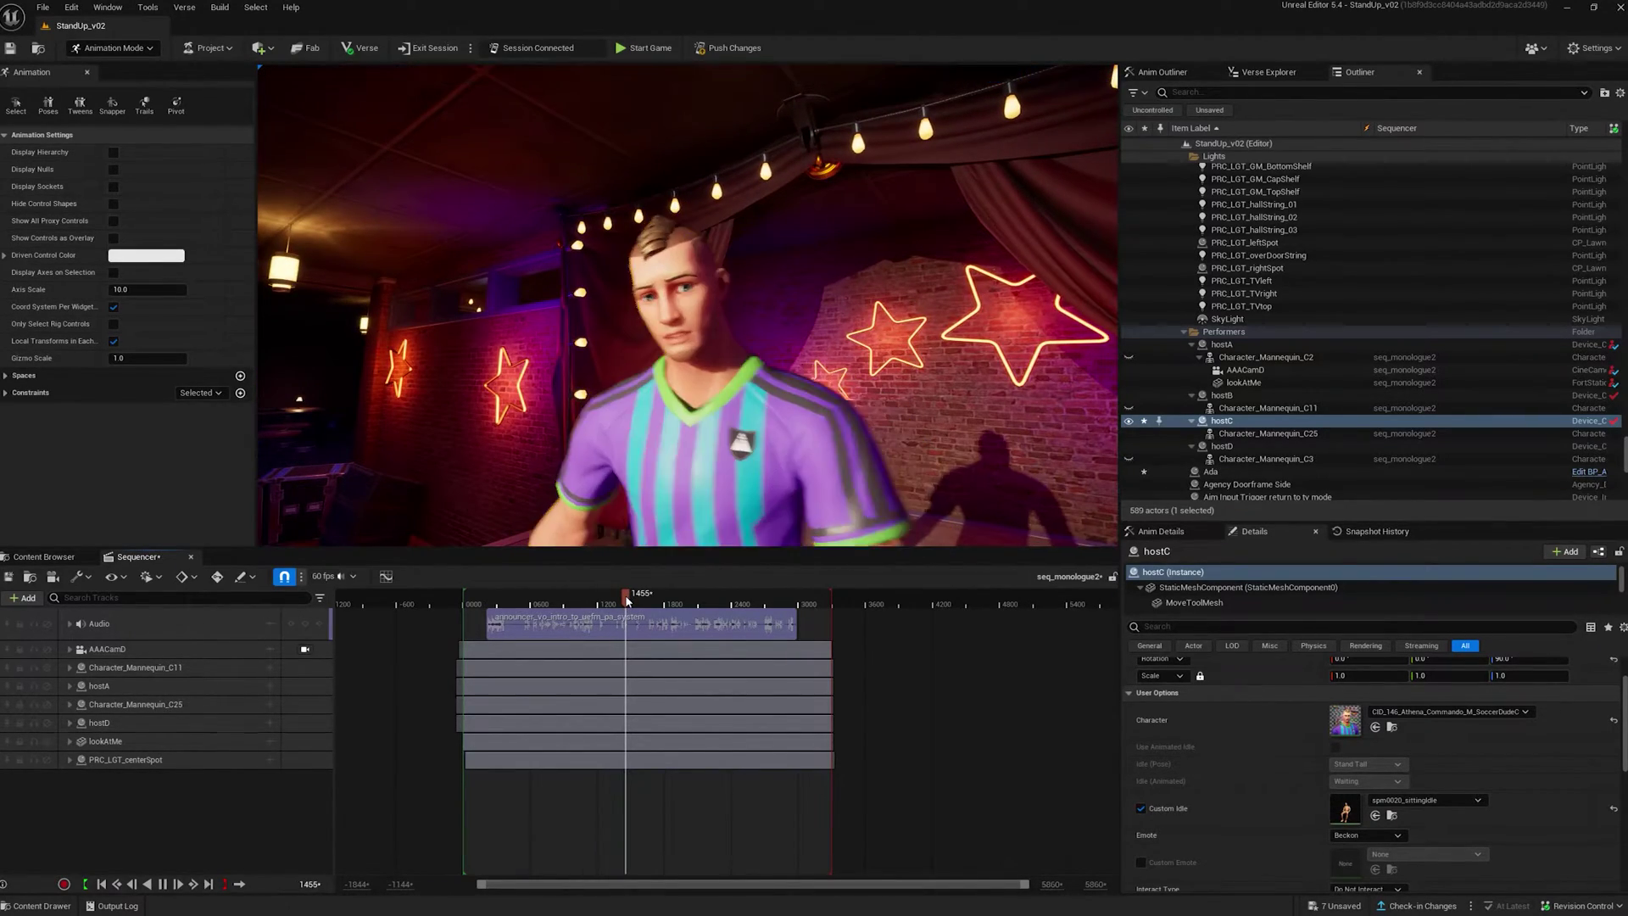
key(space)
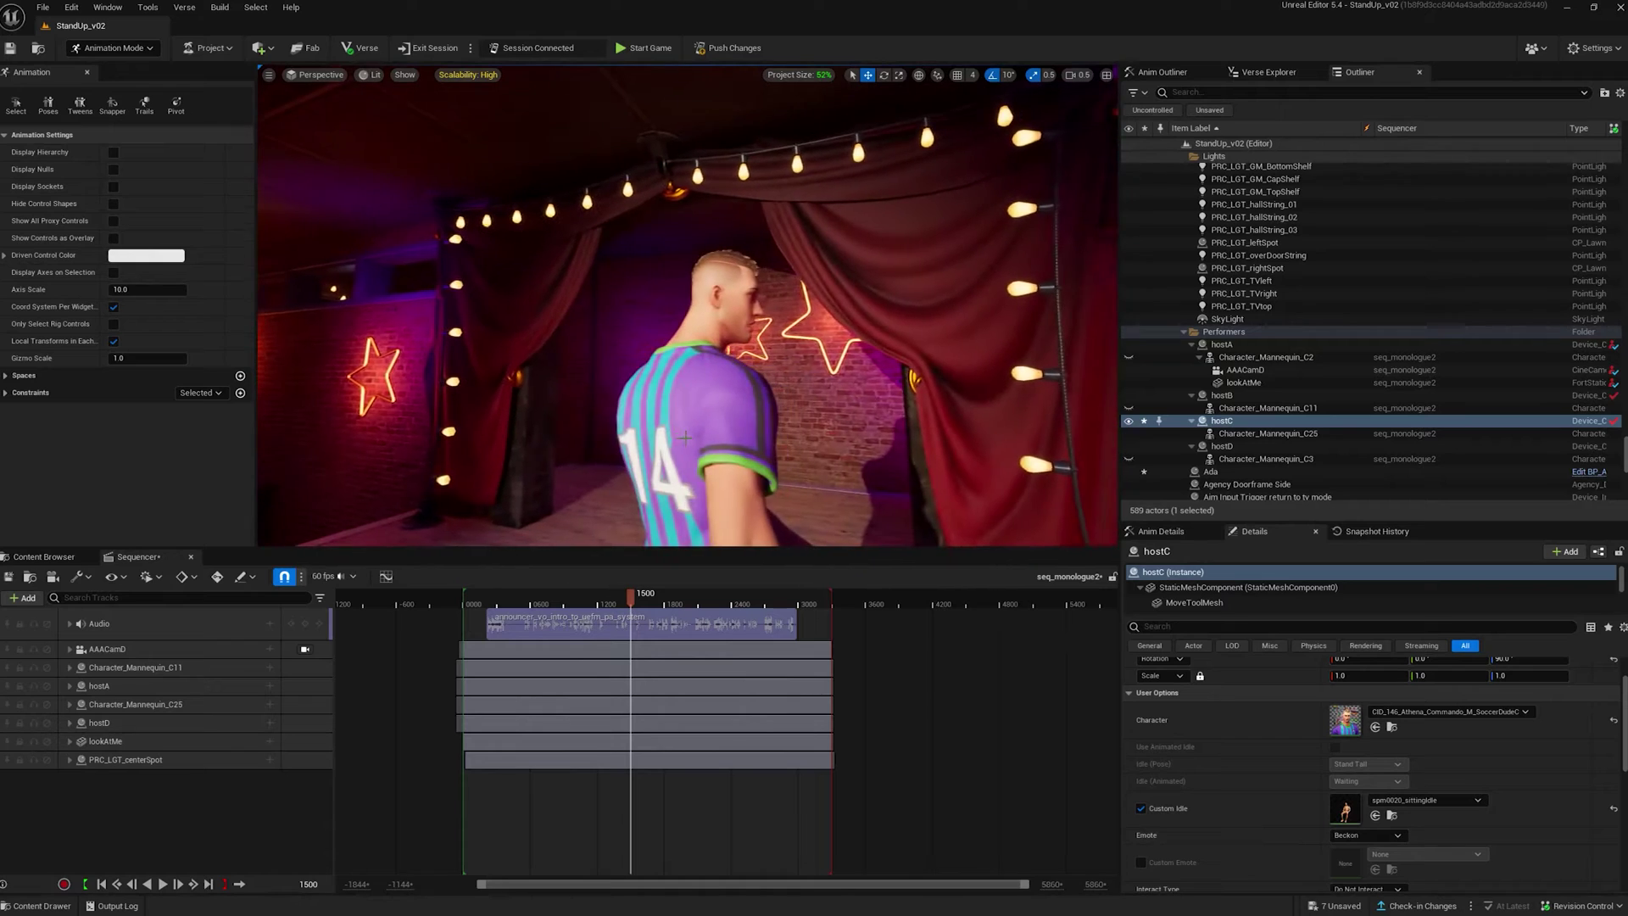
Search hostC's character list for Ada, find nothing and close it without changes.
click(1440, 712)
text(ad)
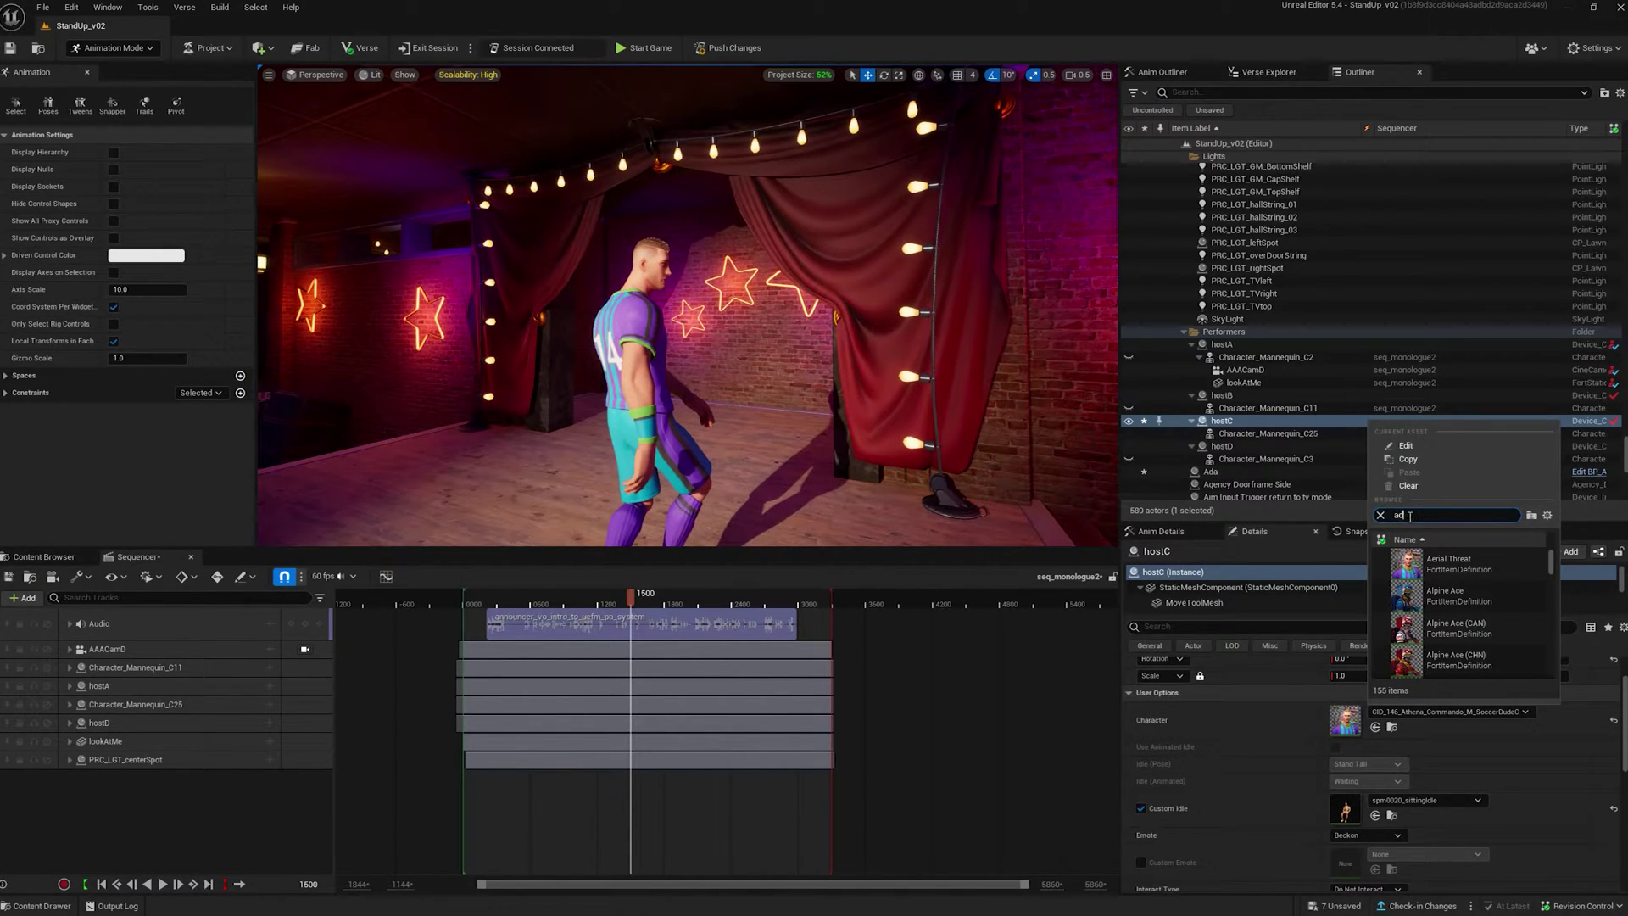
text(a)
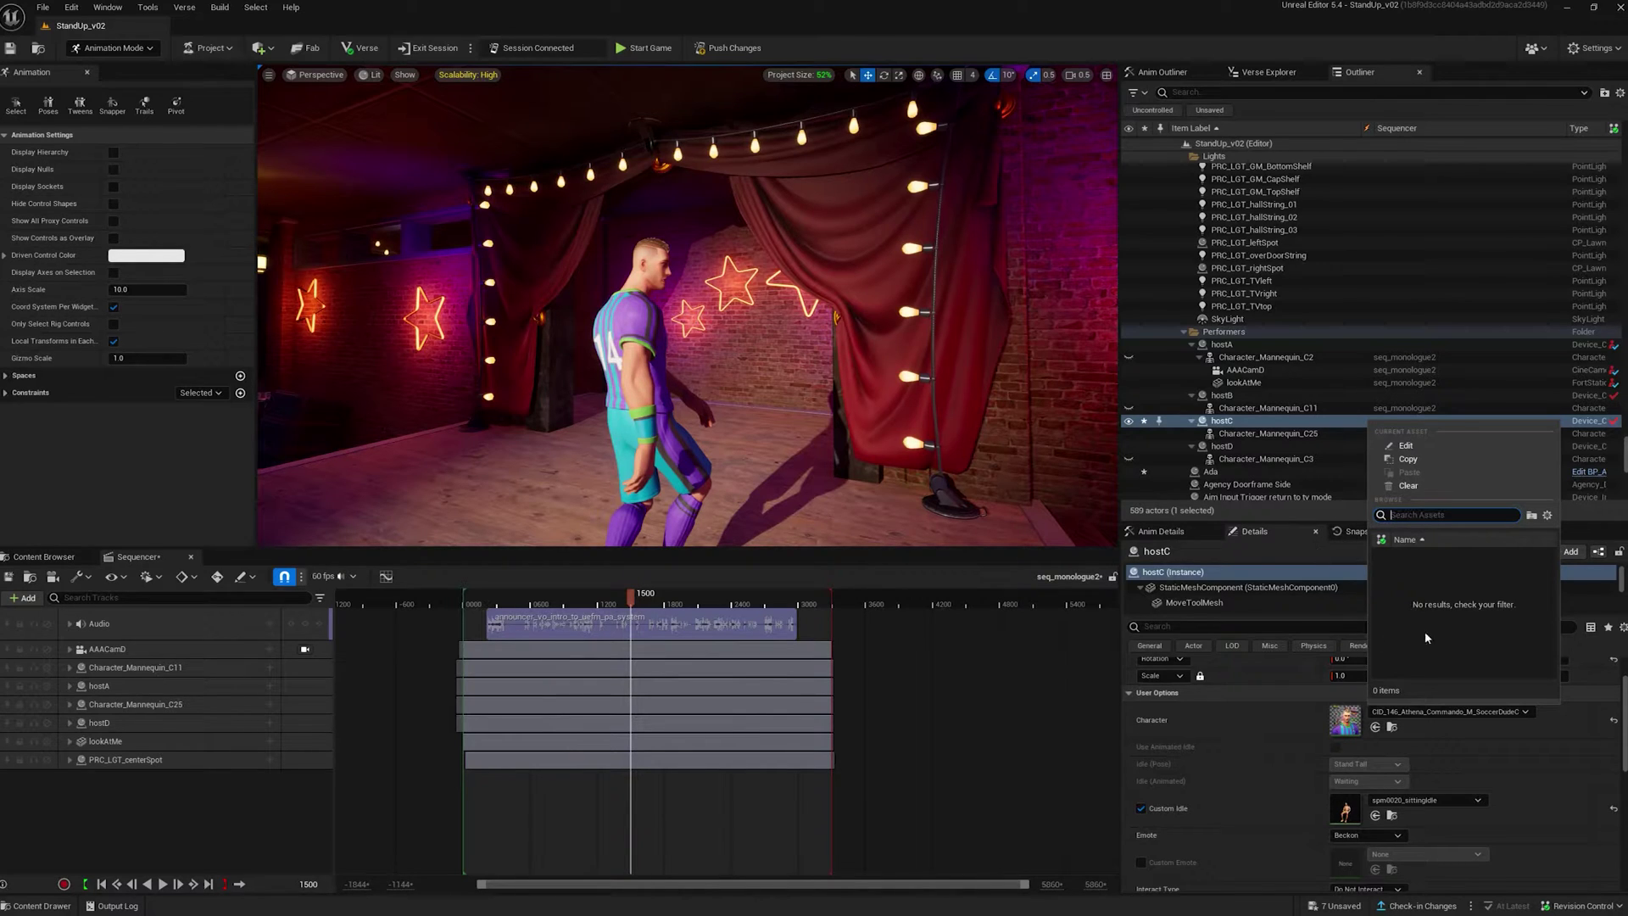
key(BackSpace)
key(BackSpace)
key(BackSpace)
click(1547, 514)
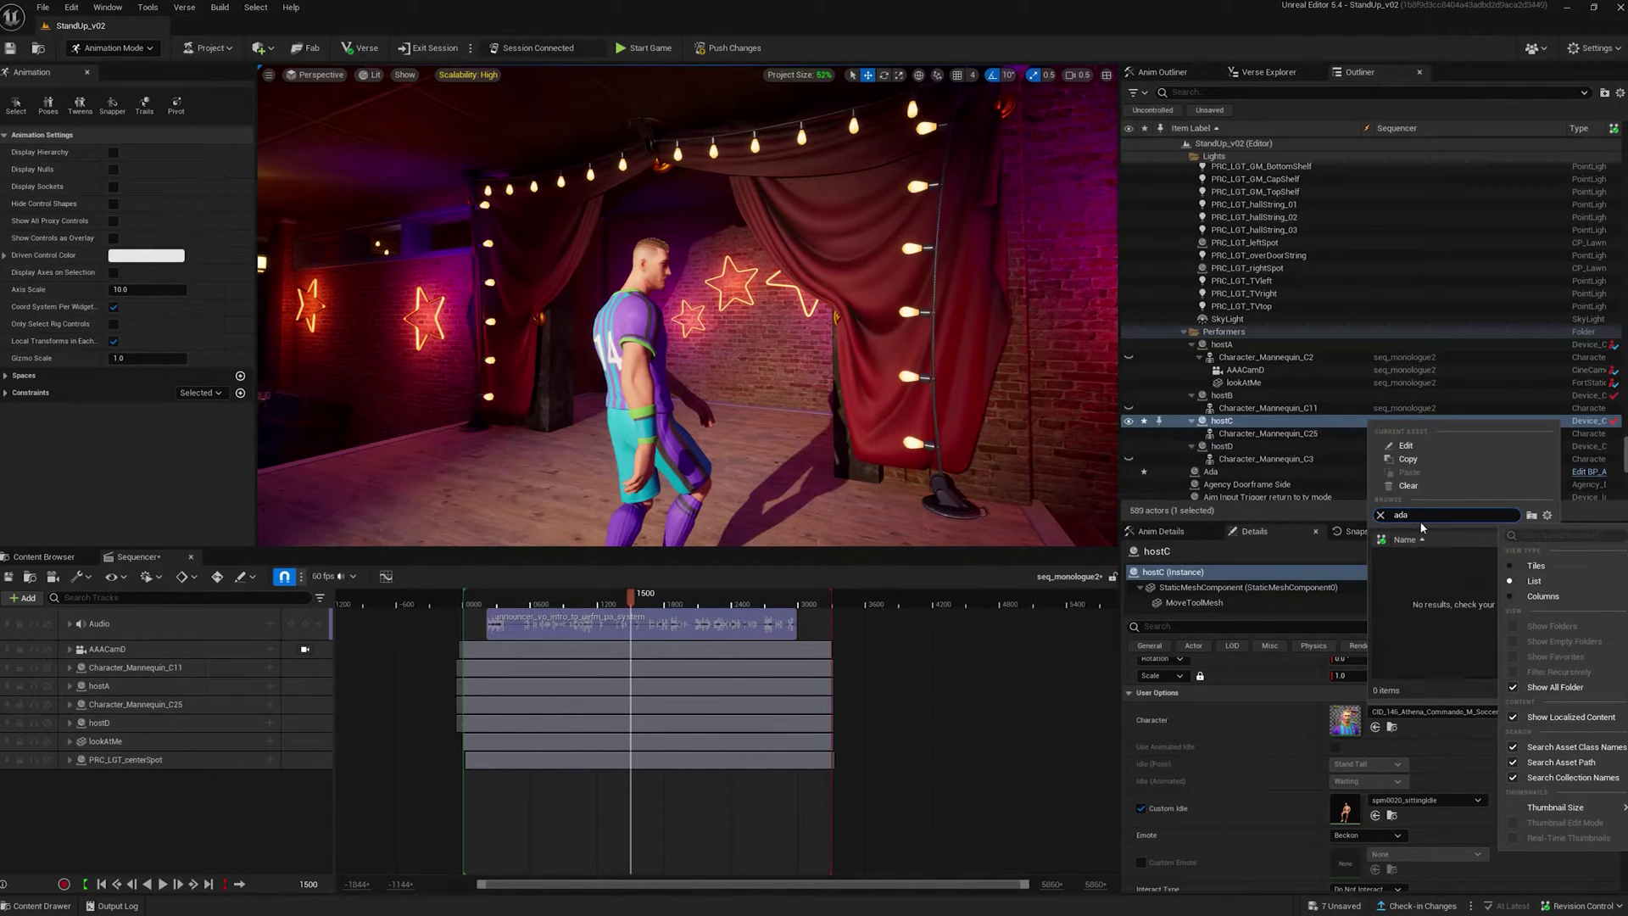
key(Escape)
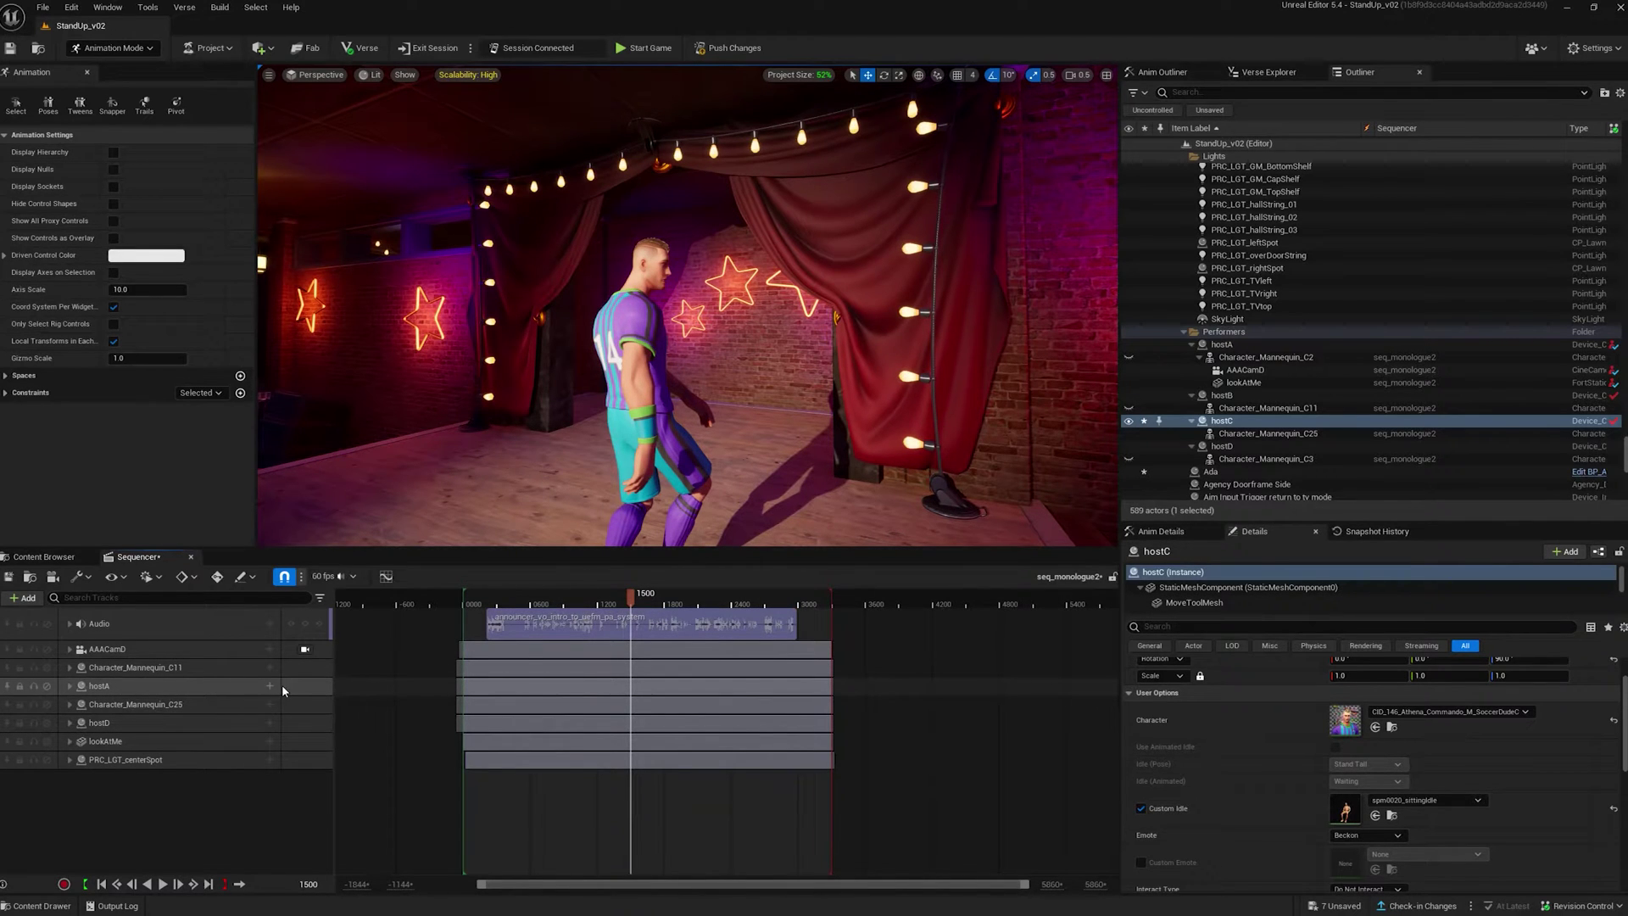
Move Glenda up onto the stage and drag her from the Outliner into the seq_monologue2 track list.
right_drag(686, 318, 509, 318)
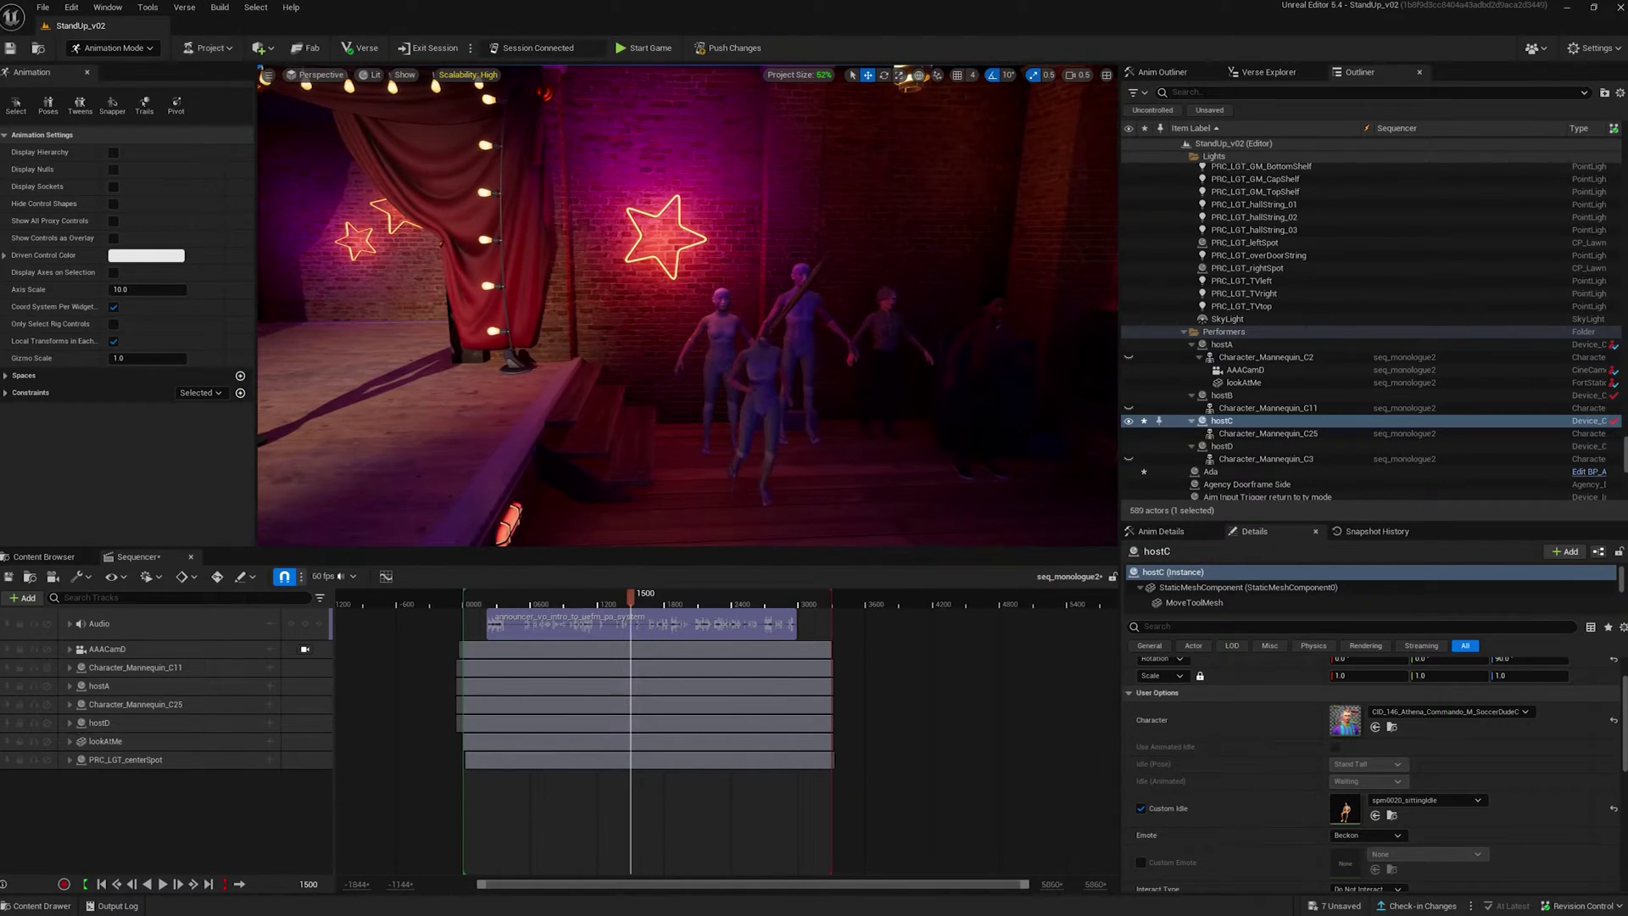
right_drag(739, 328, 719, 328)
click(887, 331)
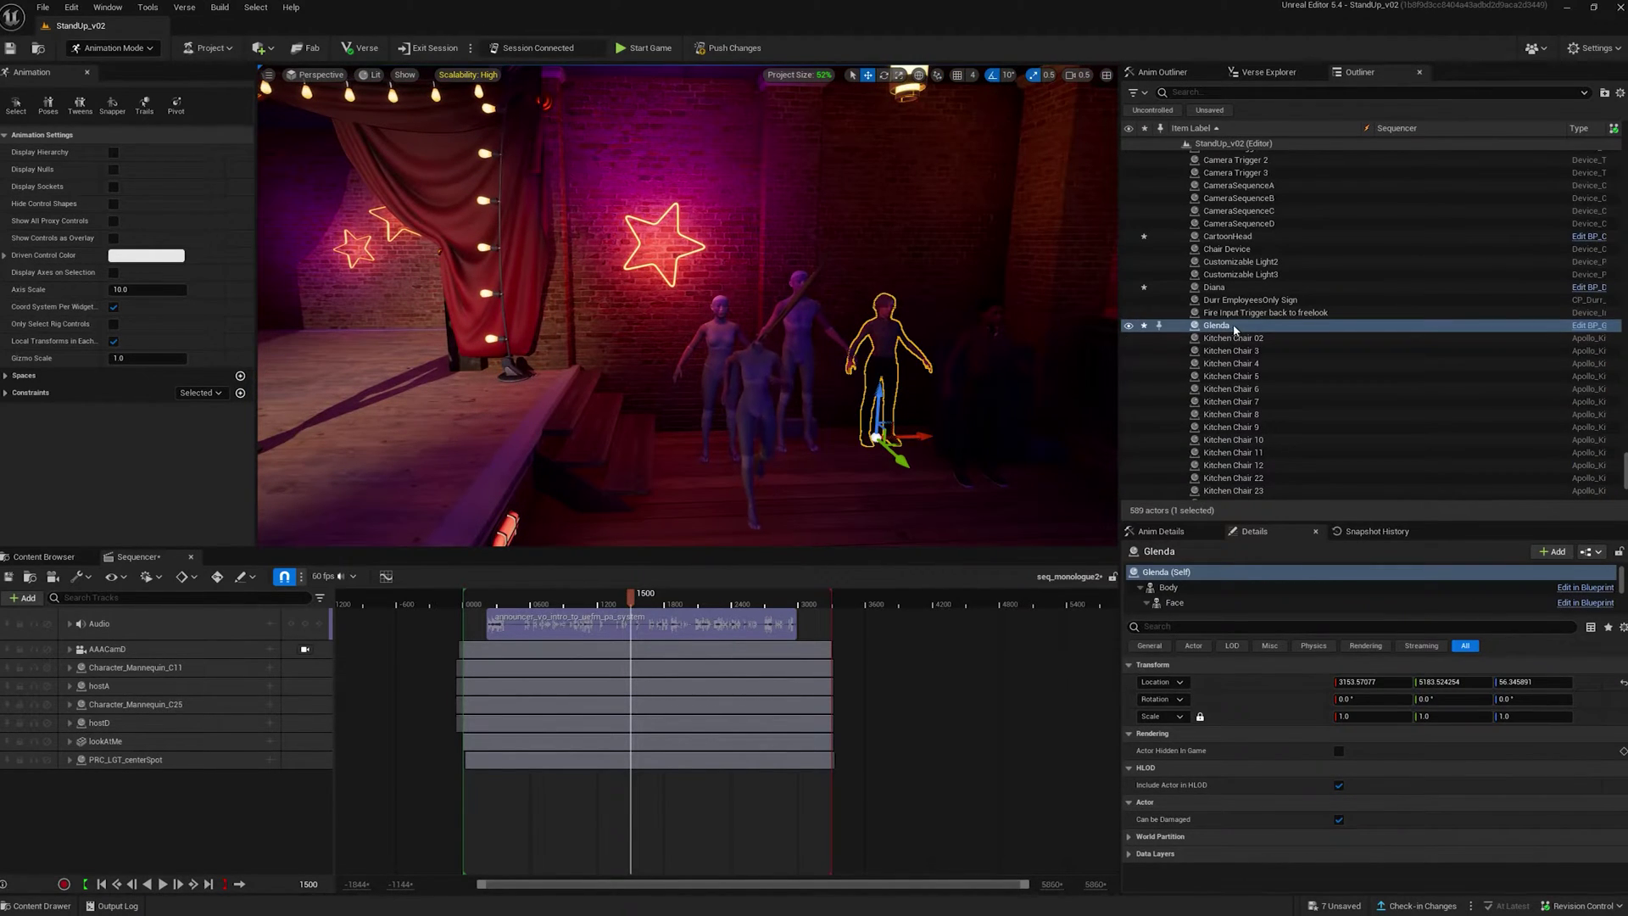
drag(897, 446, 293, 421)
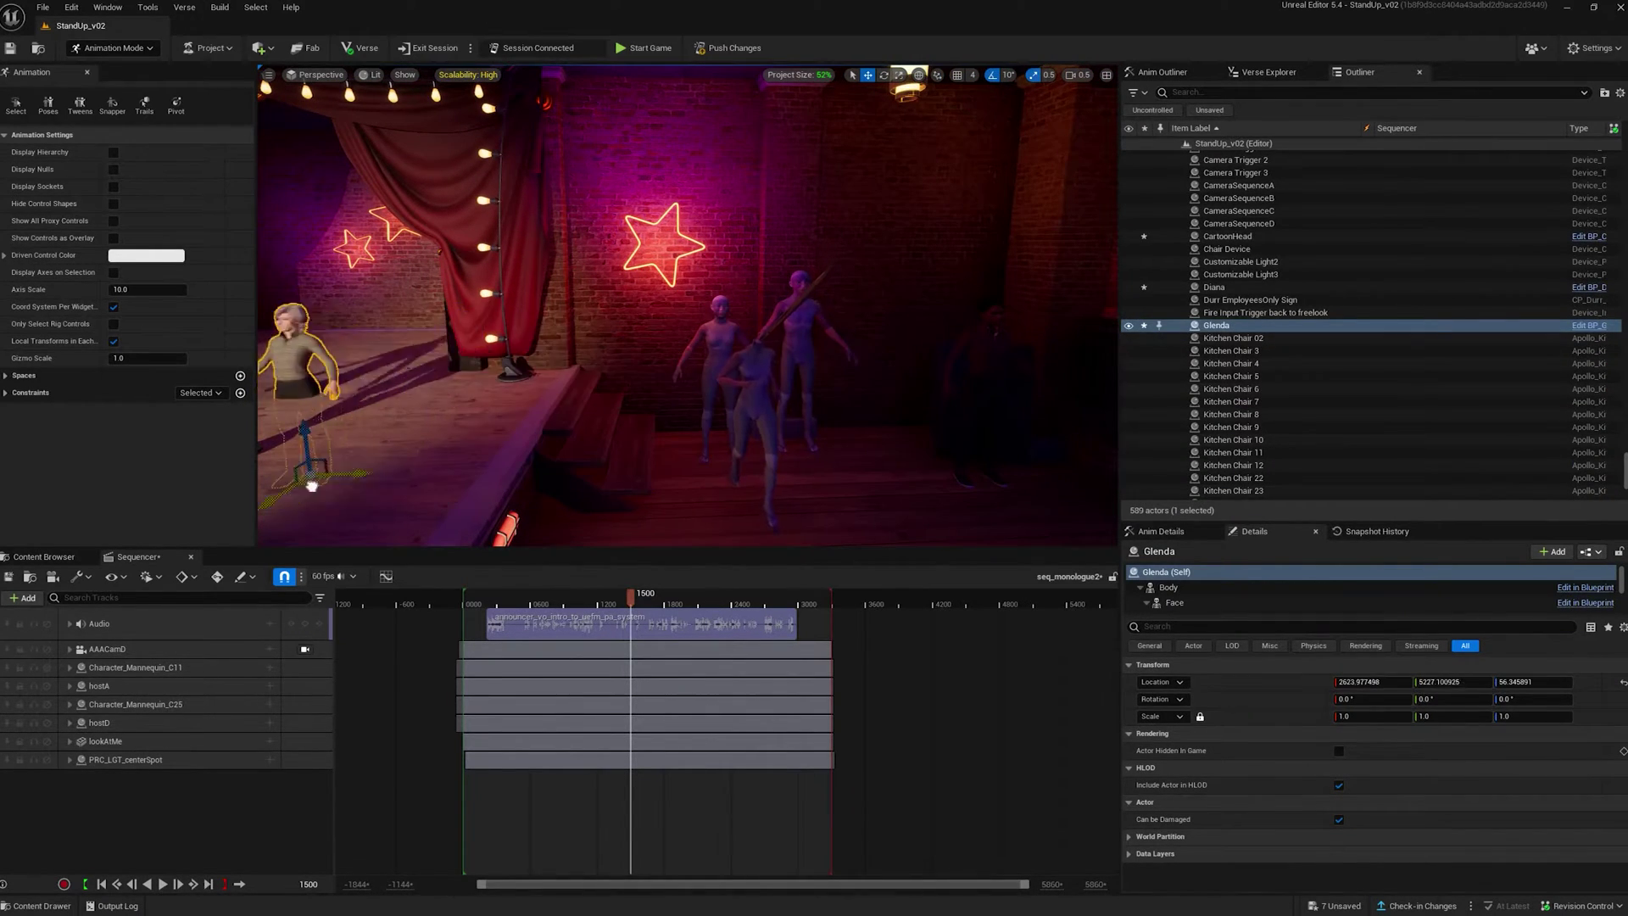
right_drag(687, 318, 382, 319)
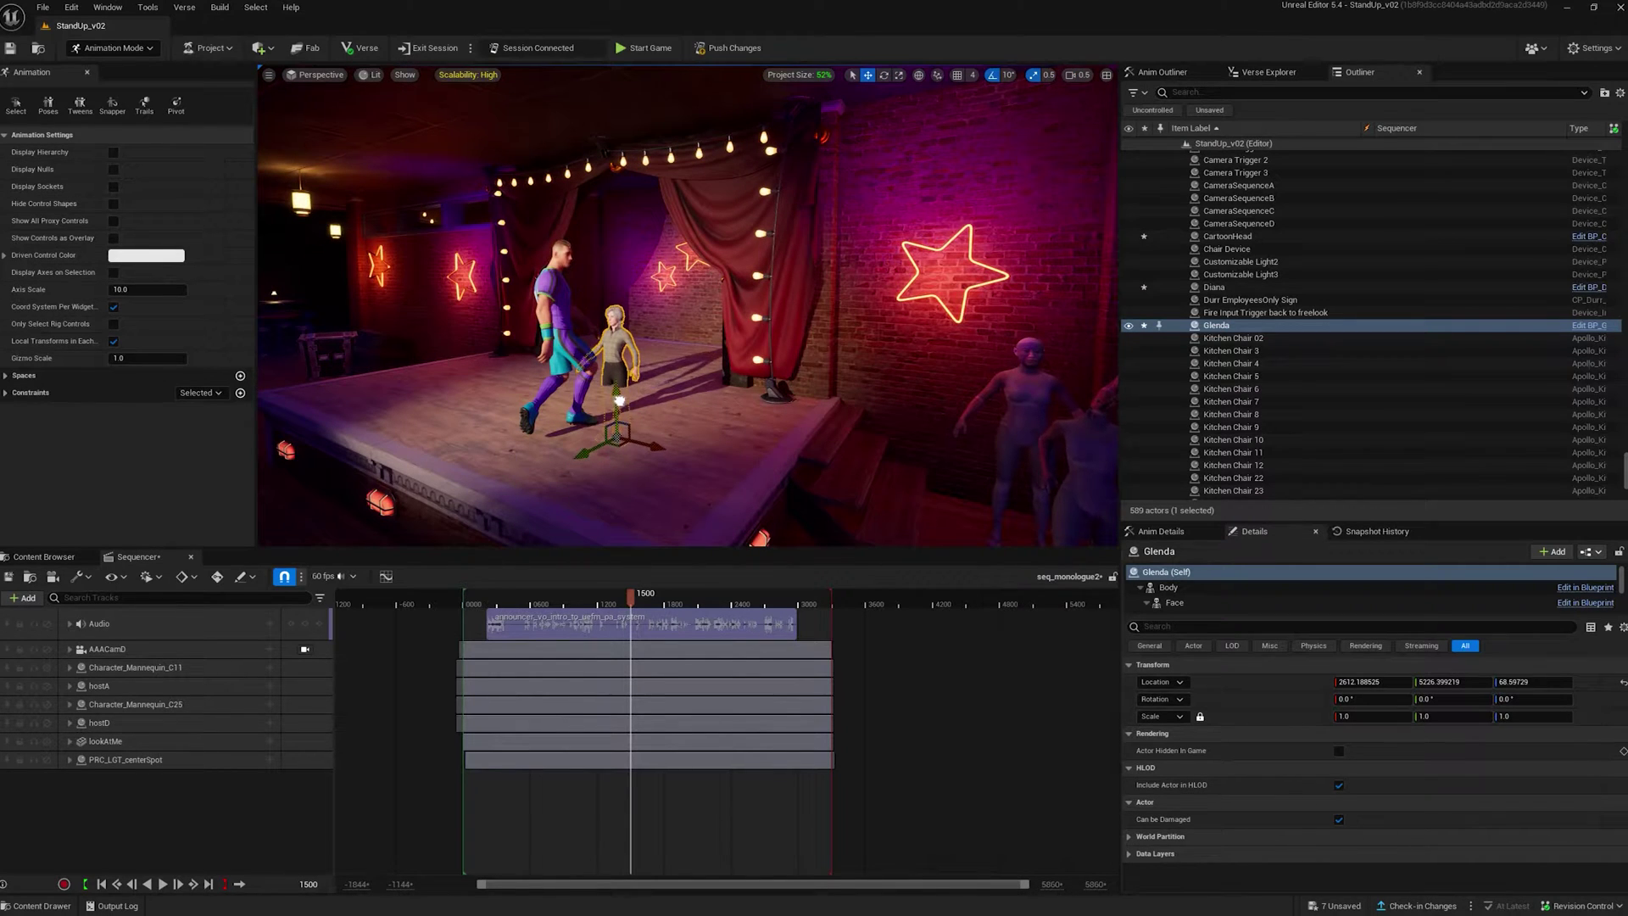
drag(617, 407, 616, 343)
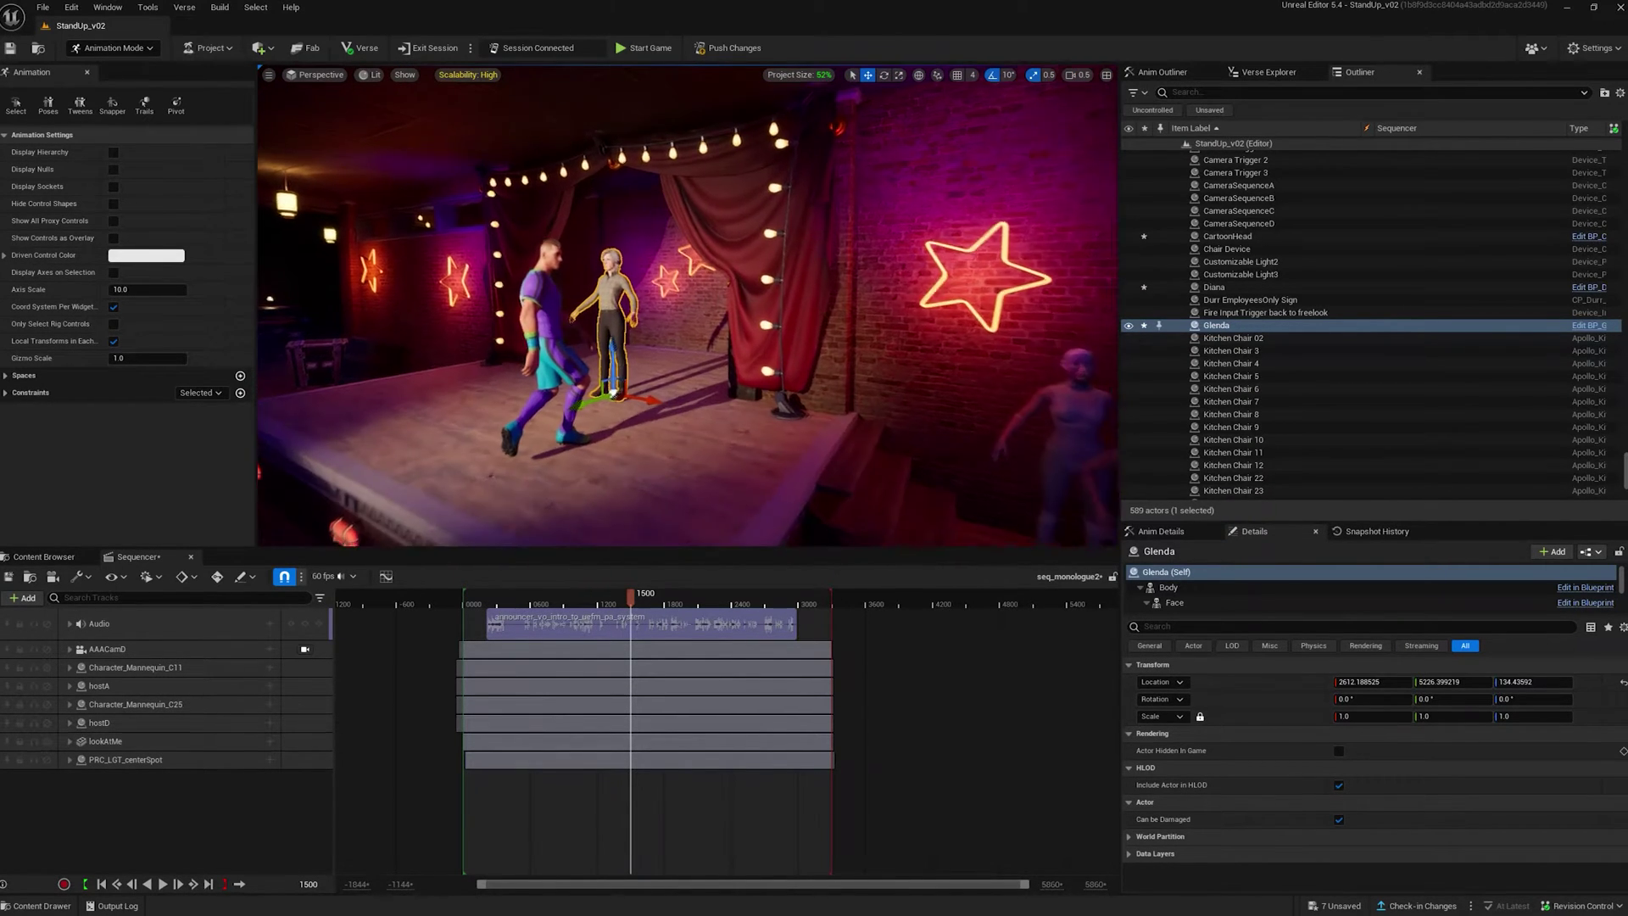
right_drag(617, 344, 907, 329)
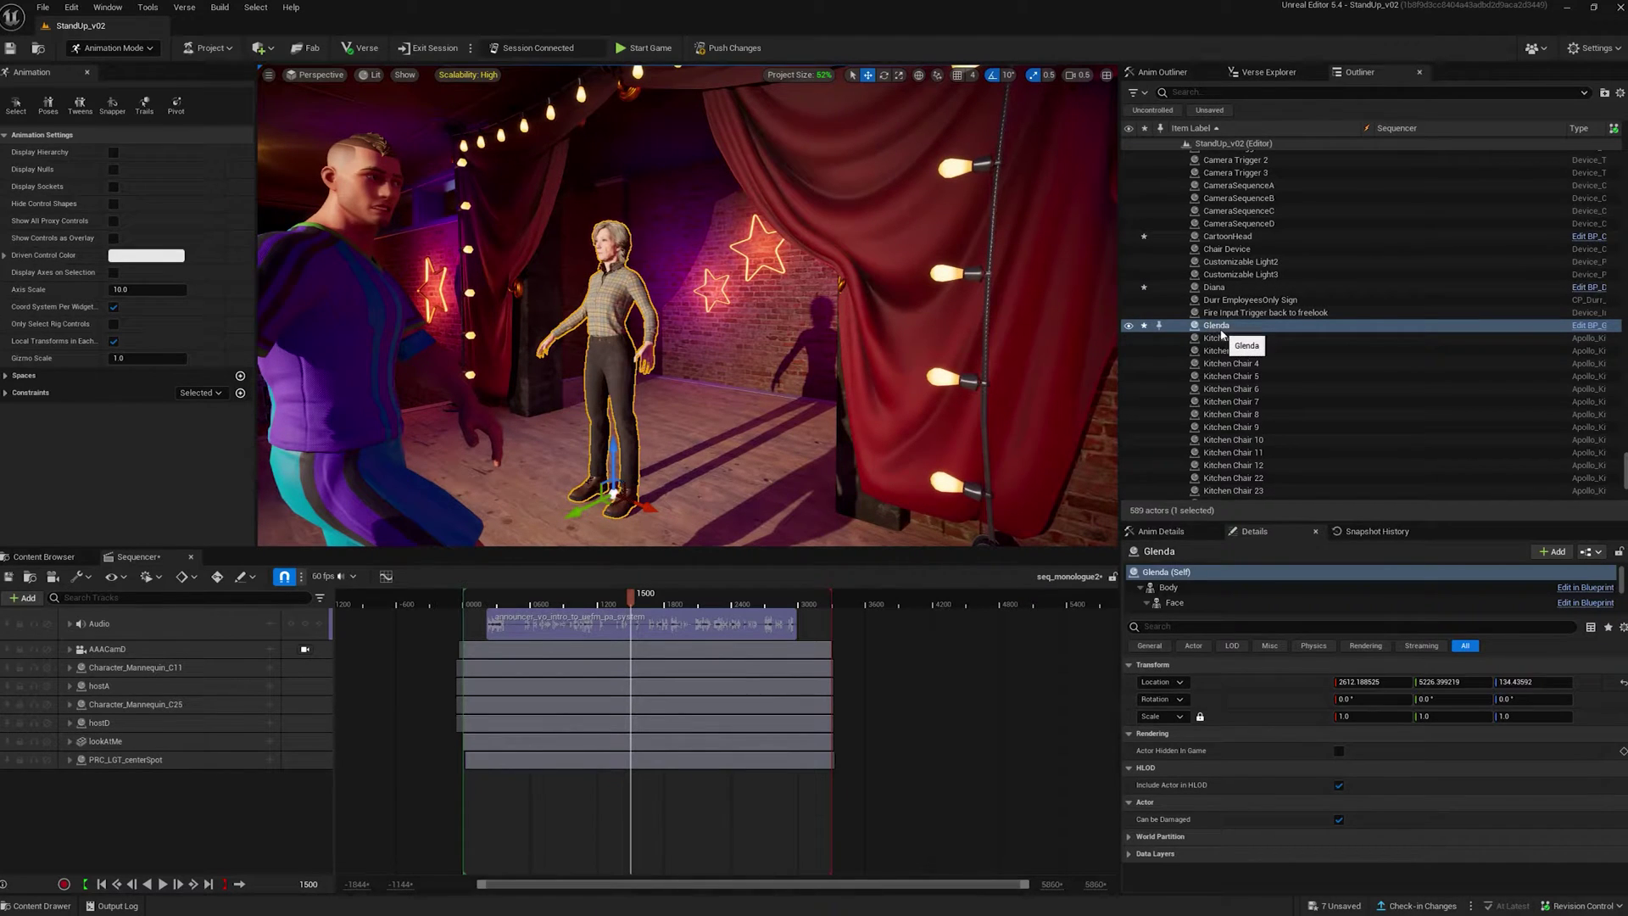
drag(1219, 328, 527, 534)
Add Glenda as a track in seq_monologue2 and frame her with the face control rig expanded.
drag(106, 800, 105, 814)
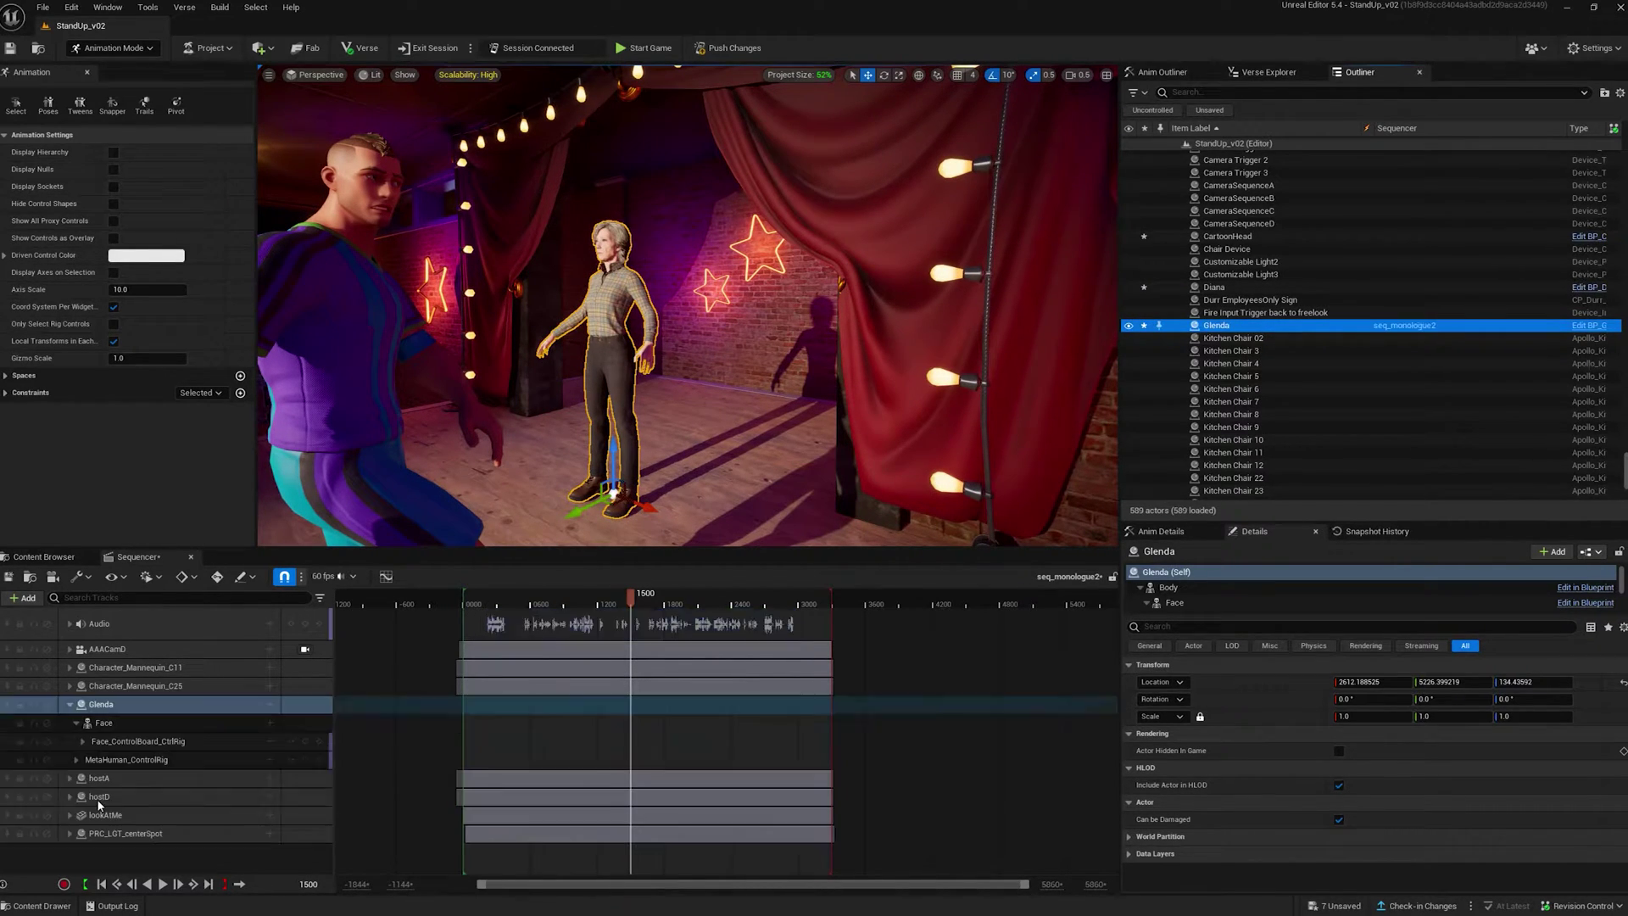
click(114, 741)
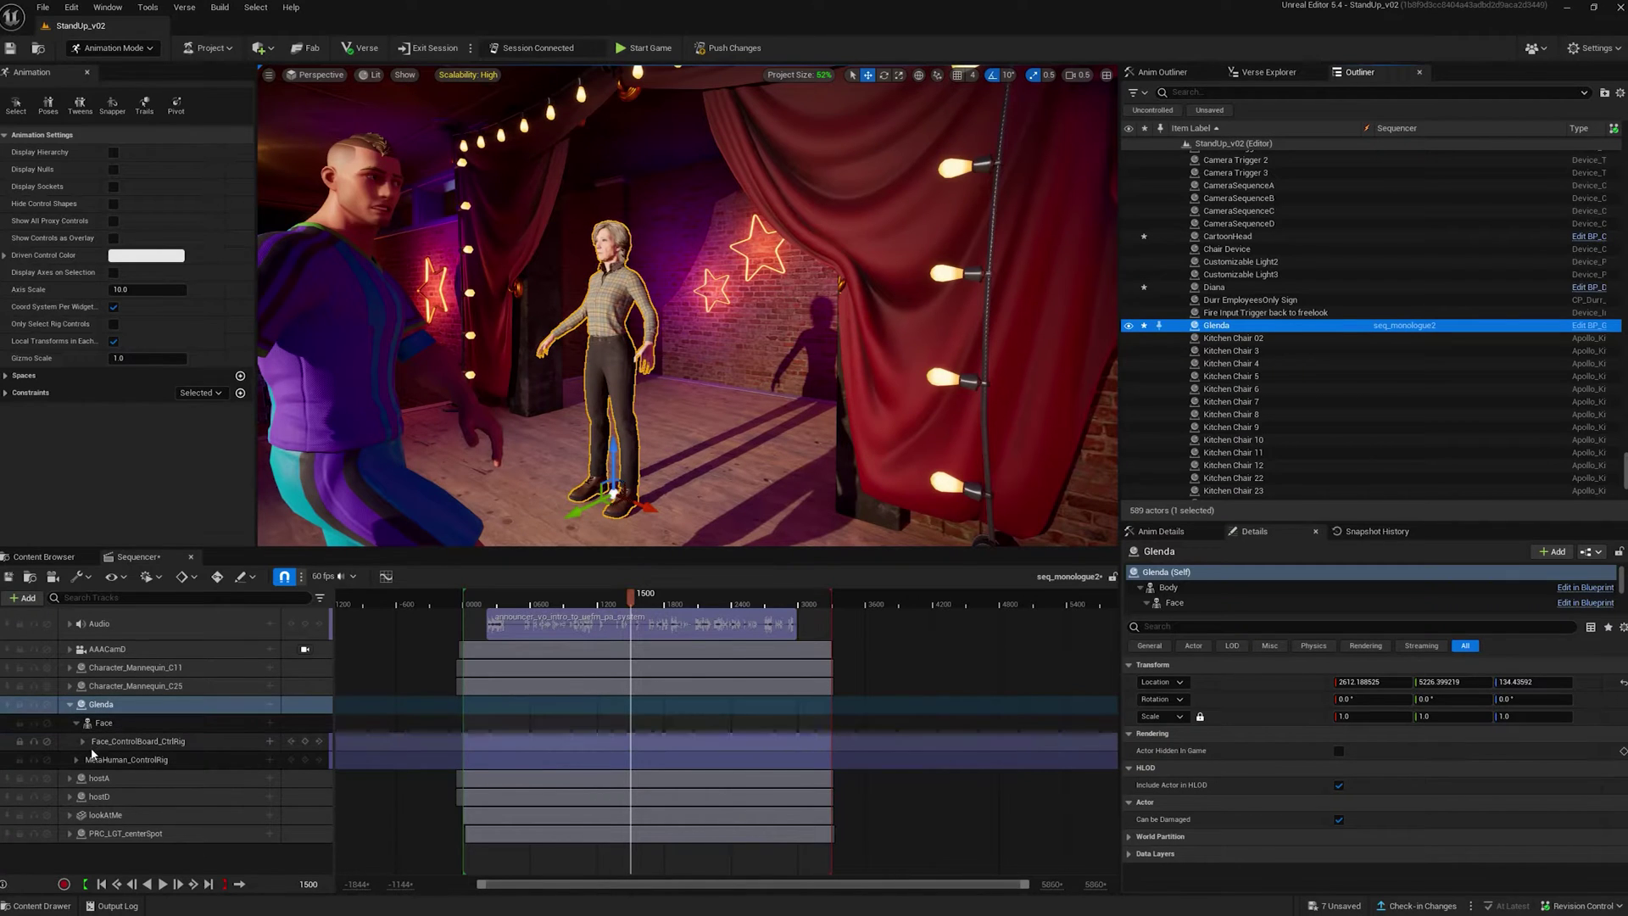
click(85, 742)
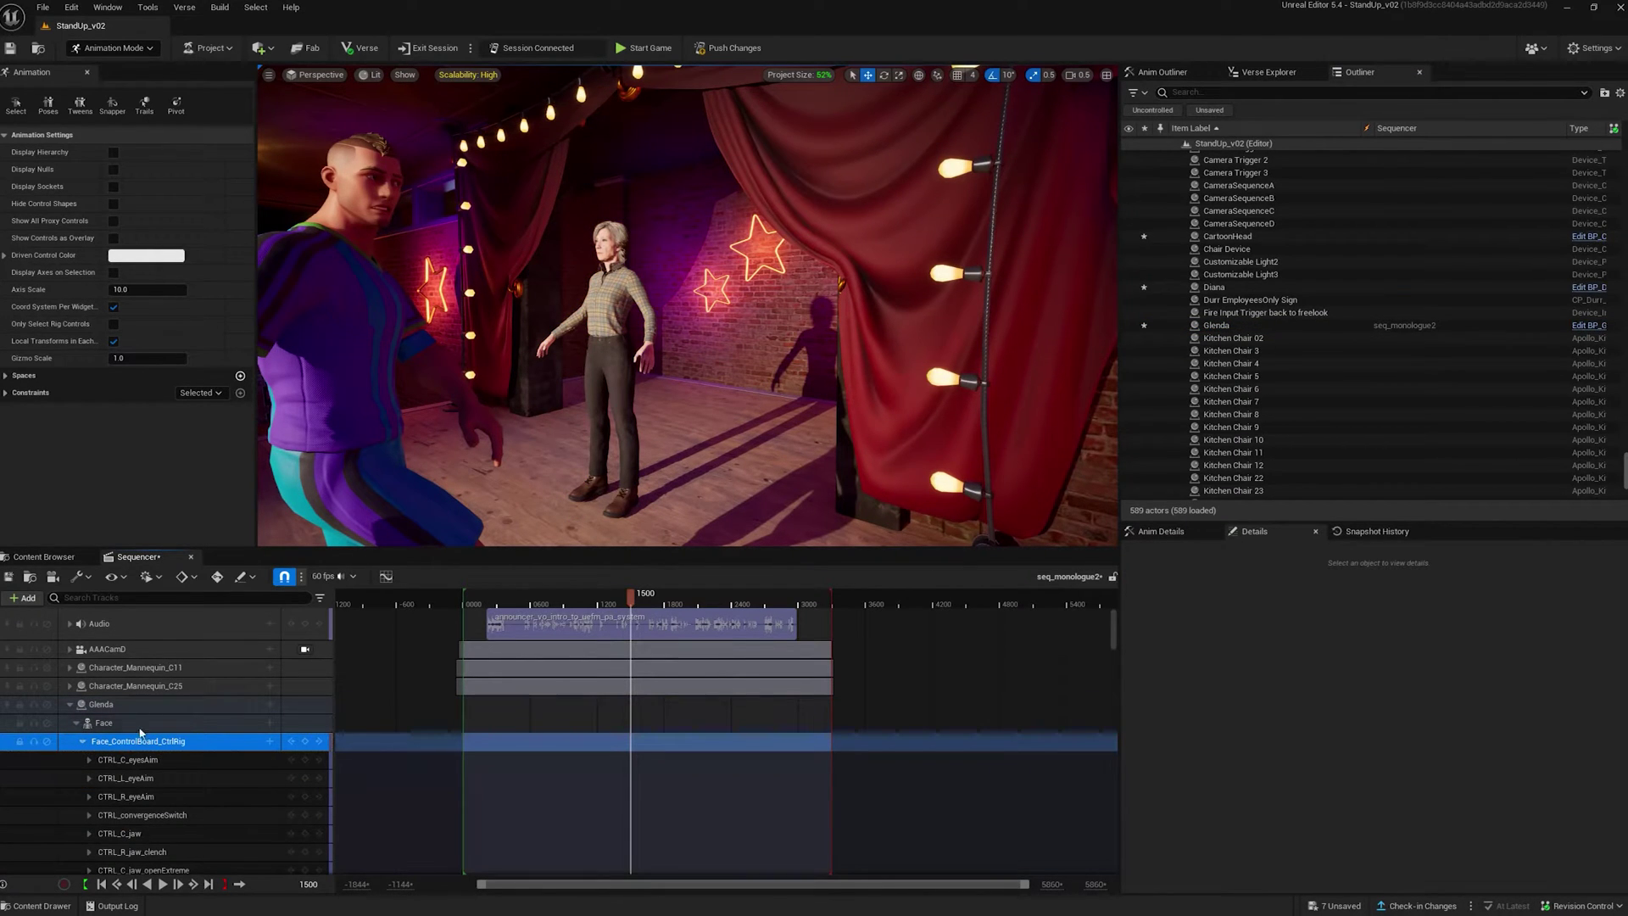
key(f)
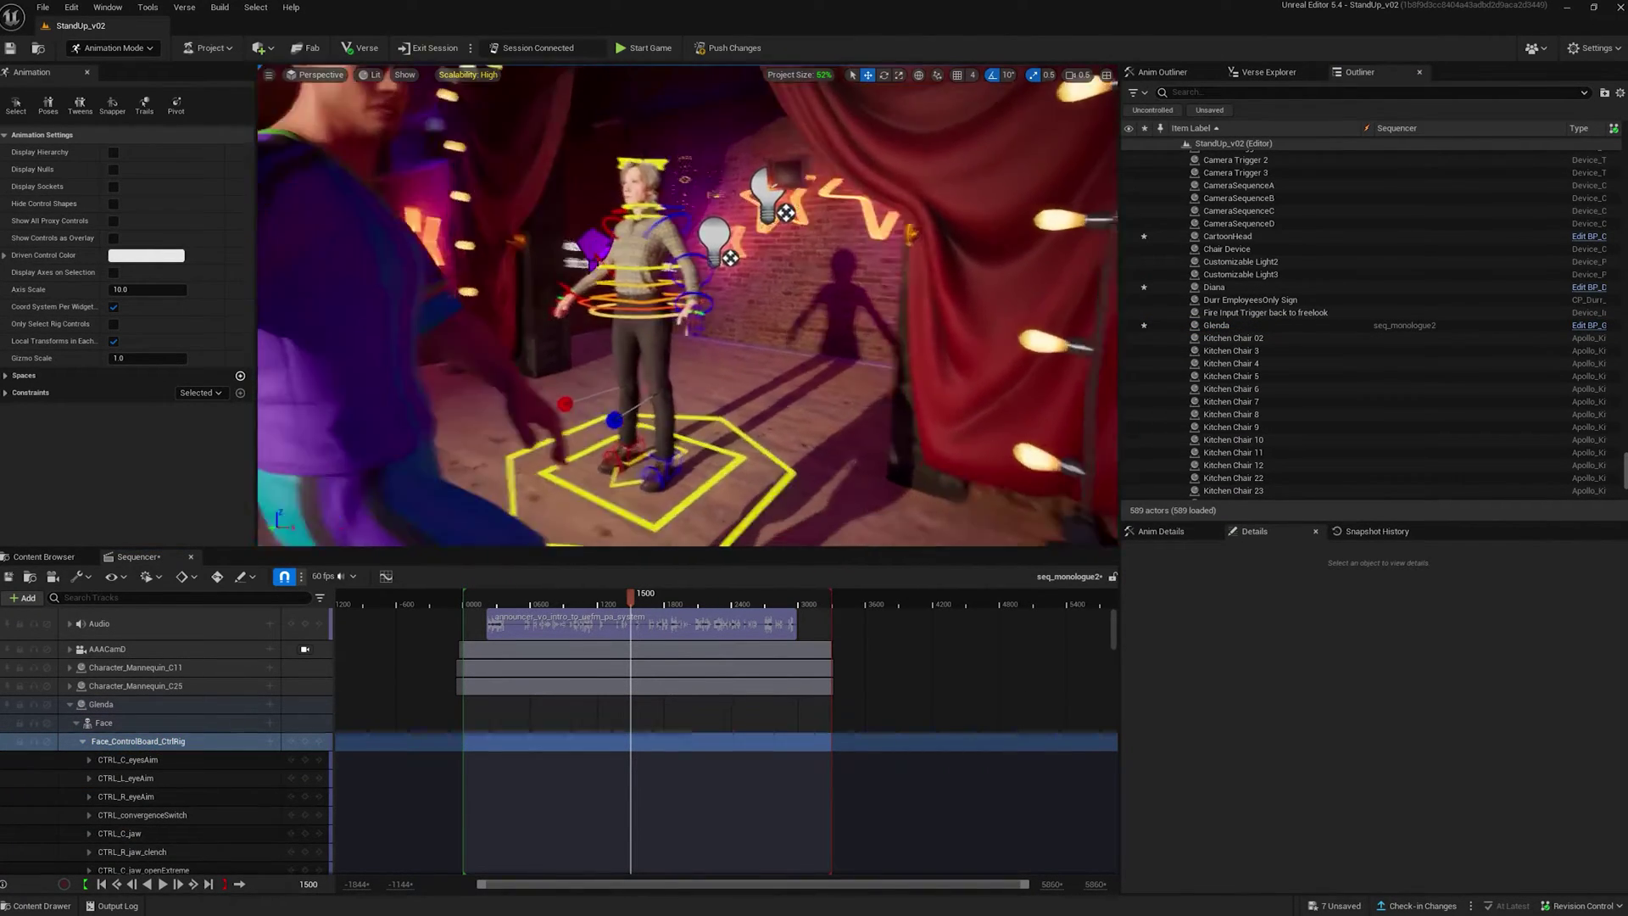
right_drag(686, 306, 508, 306)
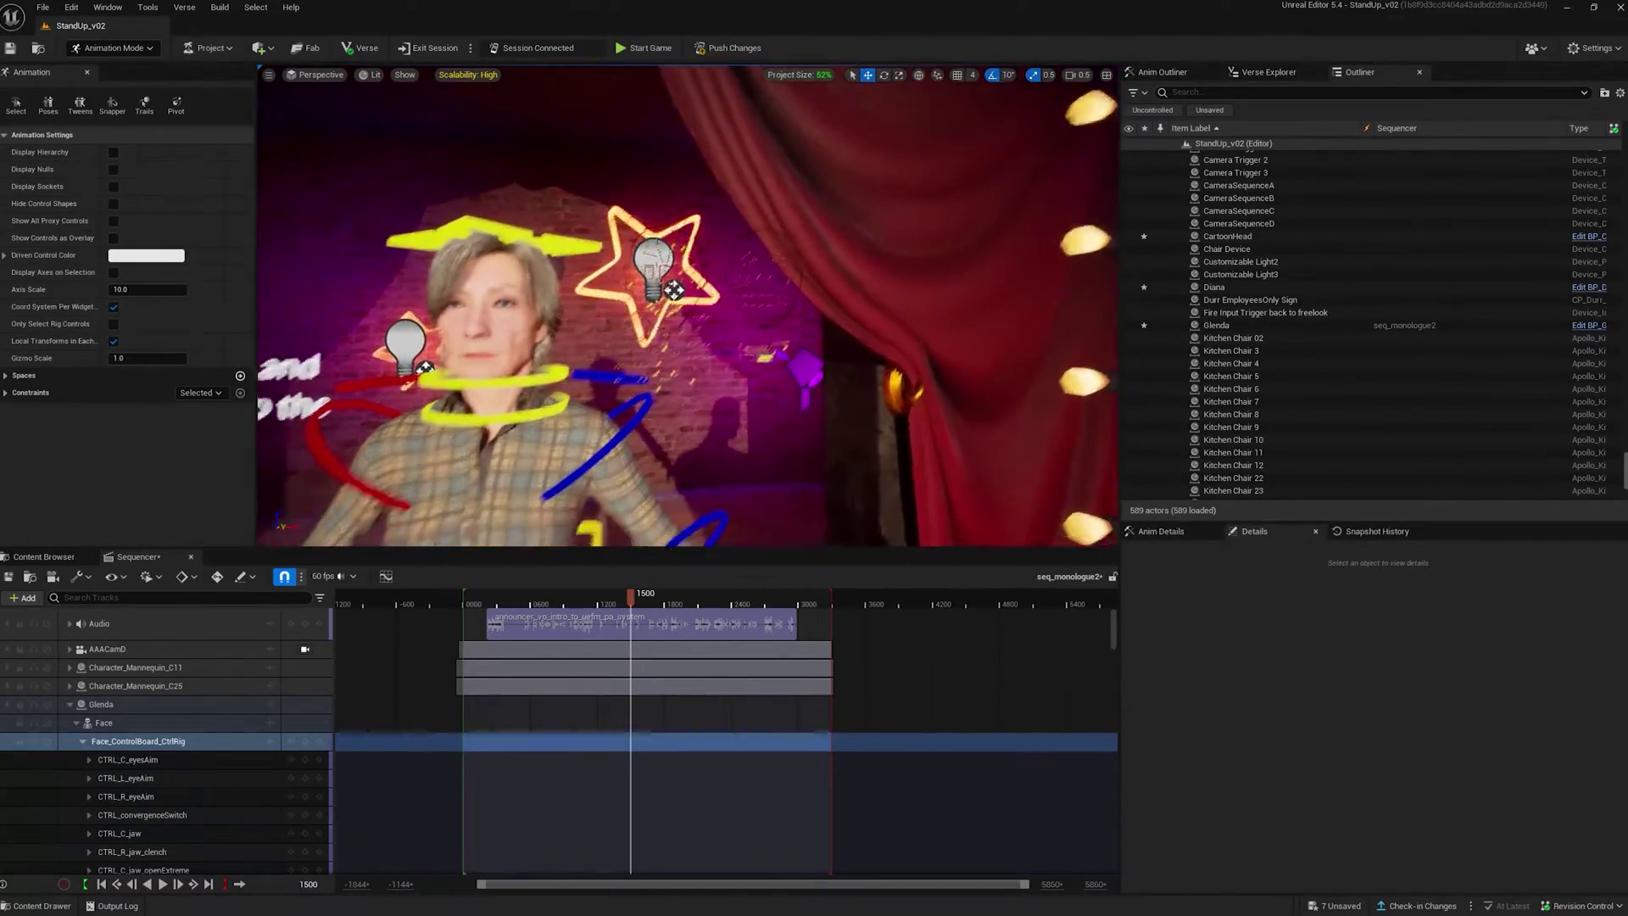
right_drag(687, 305, 572, 381)
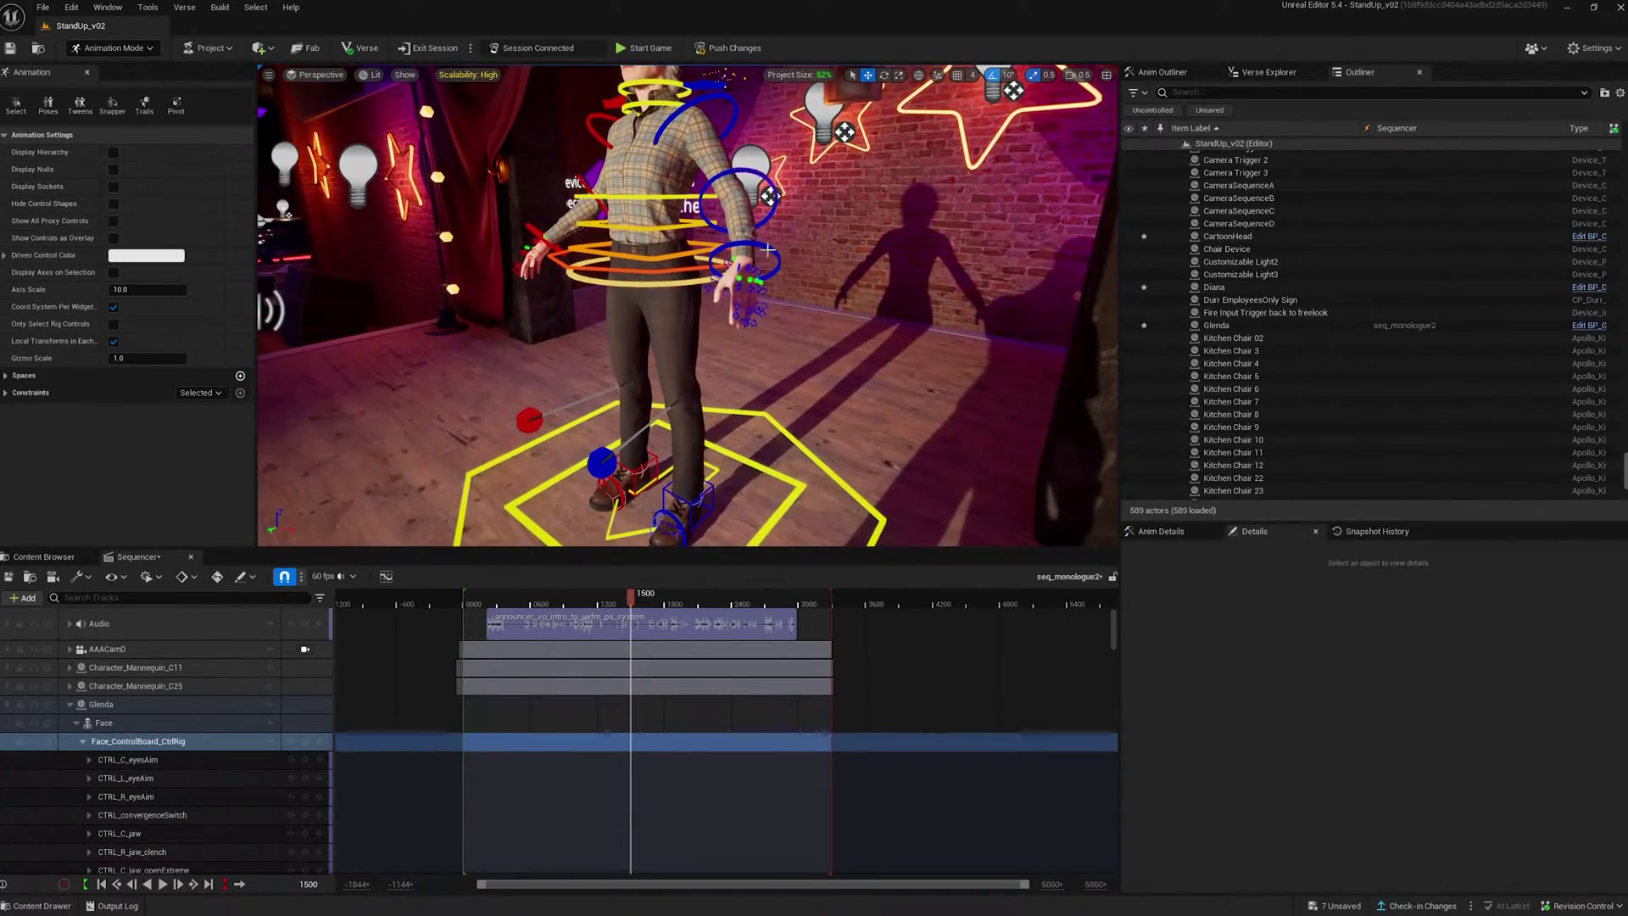
Try rotating Glenda's left hand control outward, then undo the move.
click(761, 255)
mouse_move(764, 260)
mouse_down()
mouse_move(779, 269)
mouse_move(763, 152)
mouse_up()
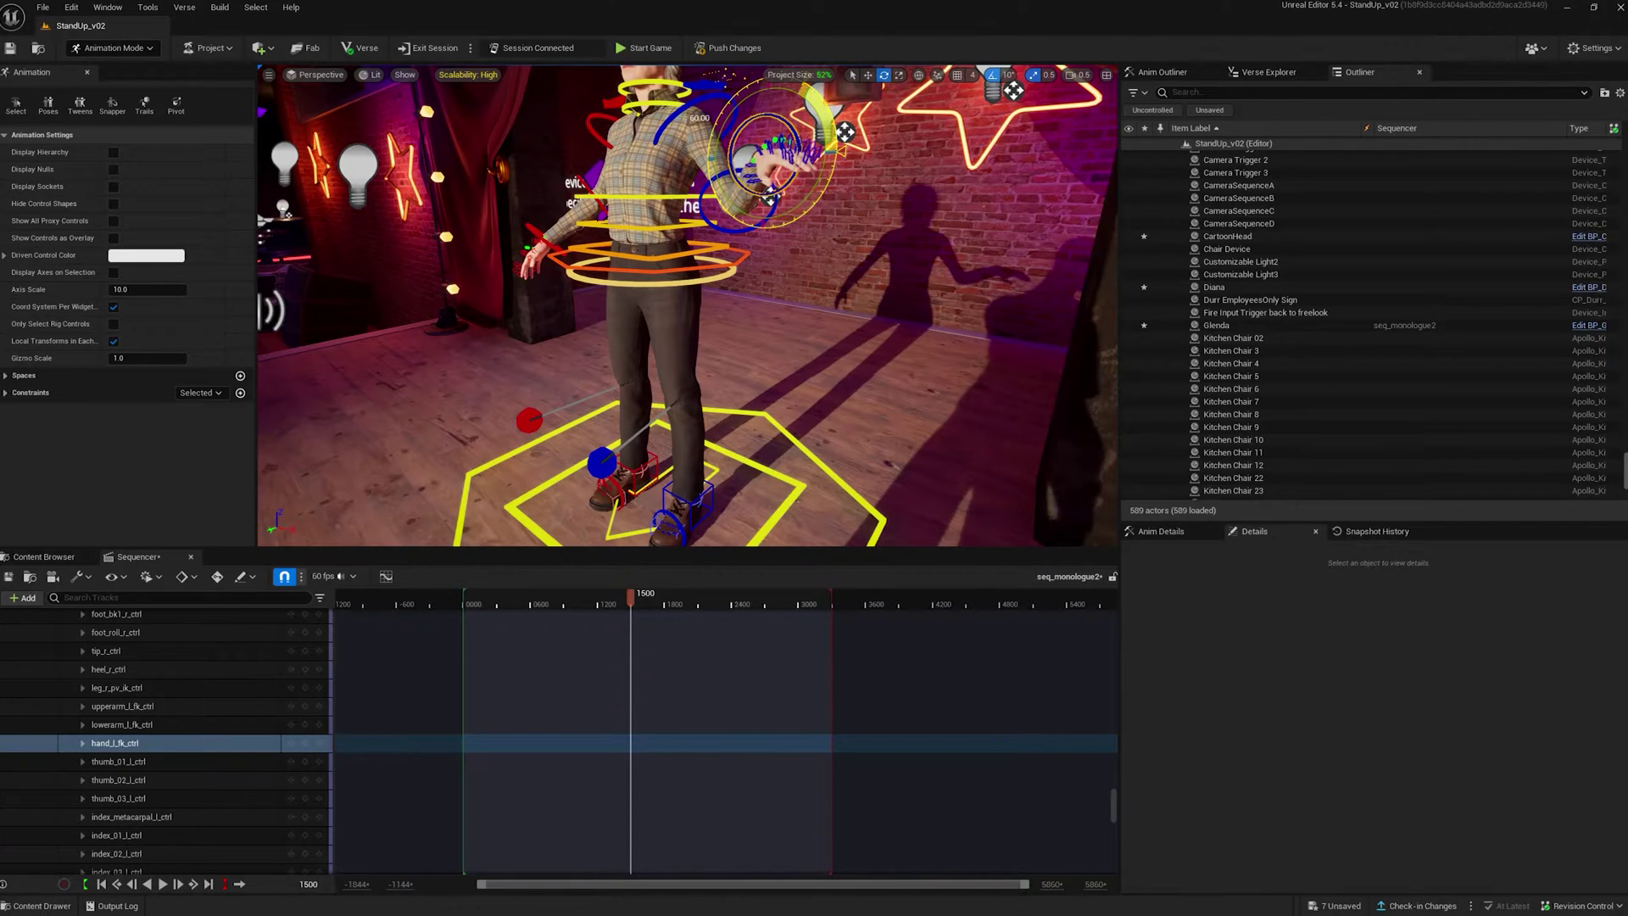
key(ctrl+z)
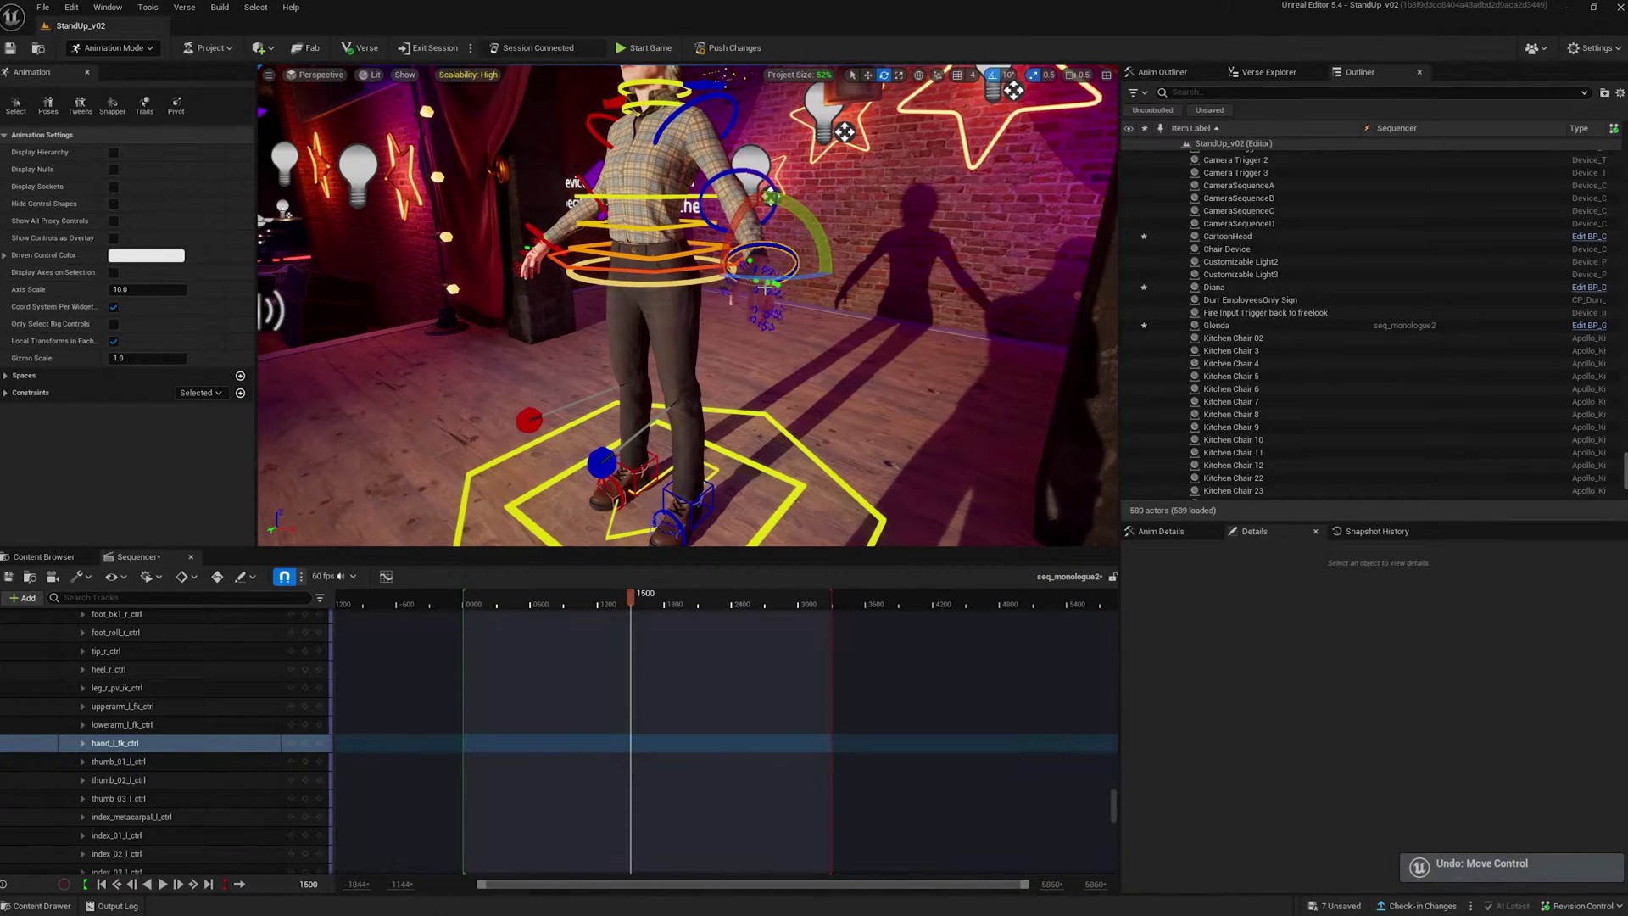
right_drag(687, 306, 510, 305)
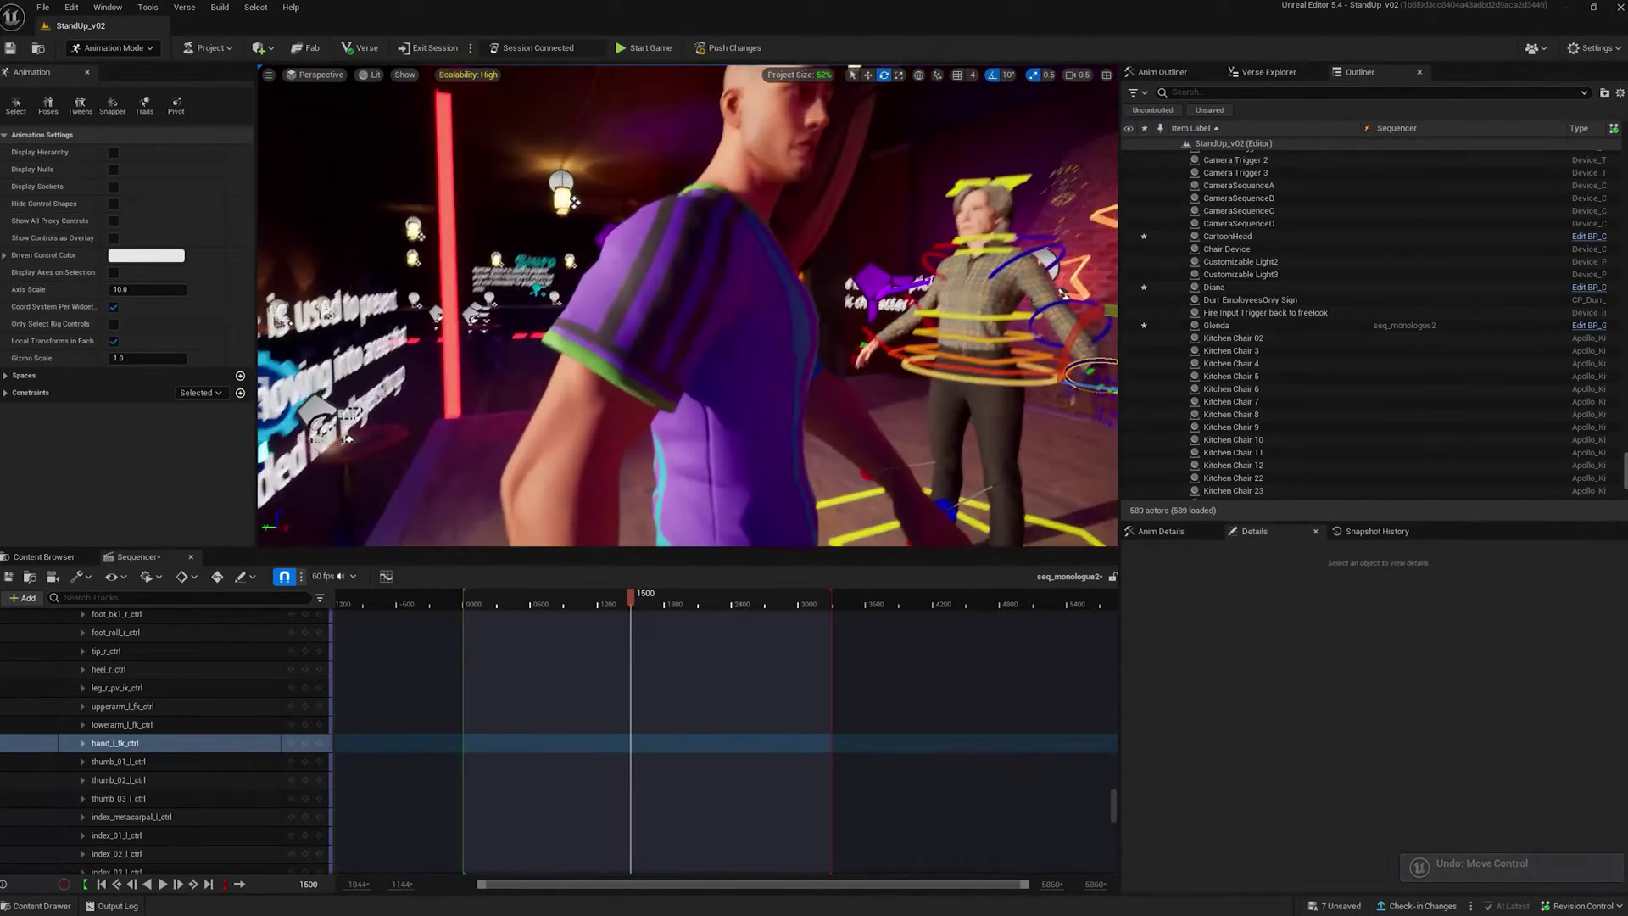
right_drag(686, 306, 572, 382)
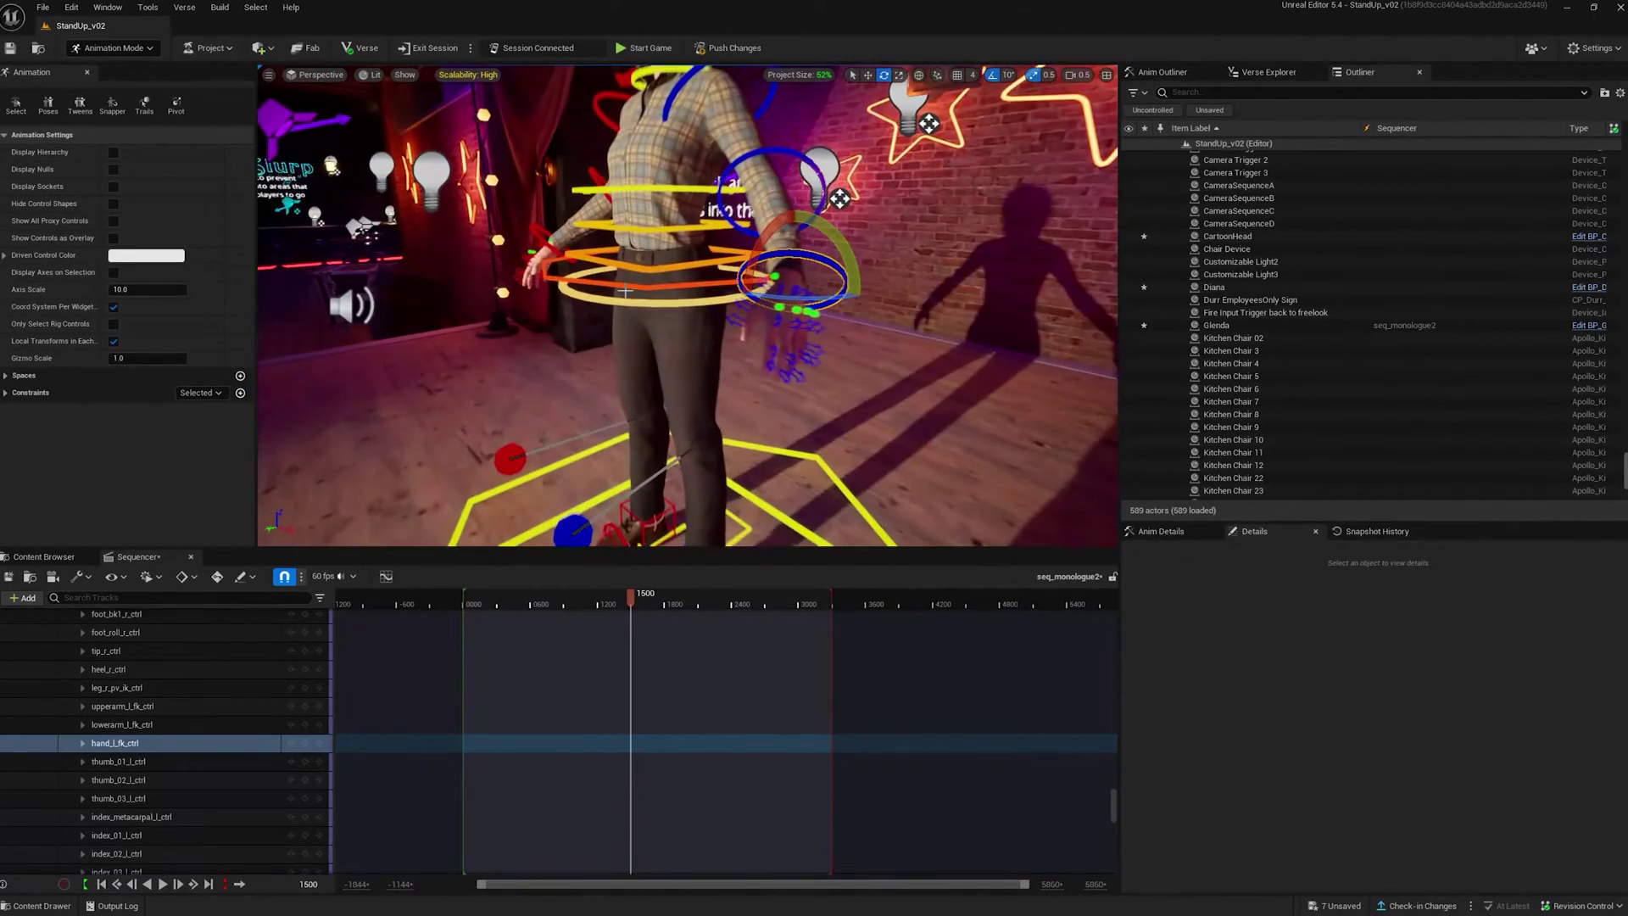
scroll(217, 710, up, 3)
scroll(274, 695, up, 3)
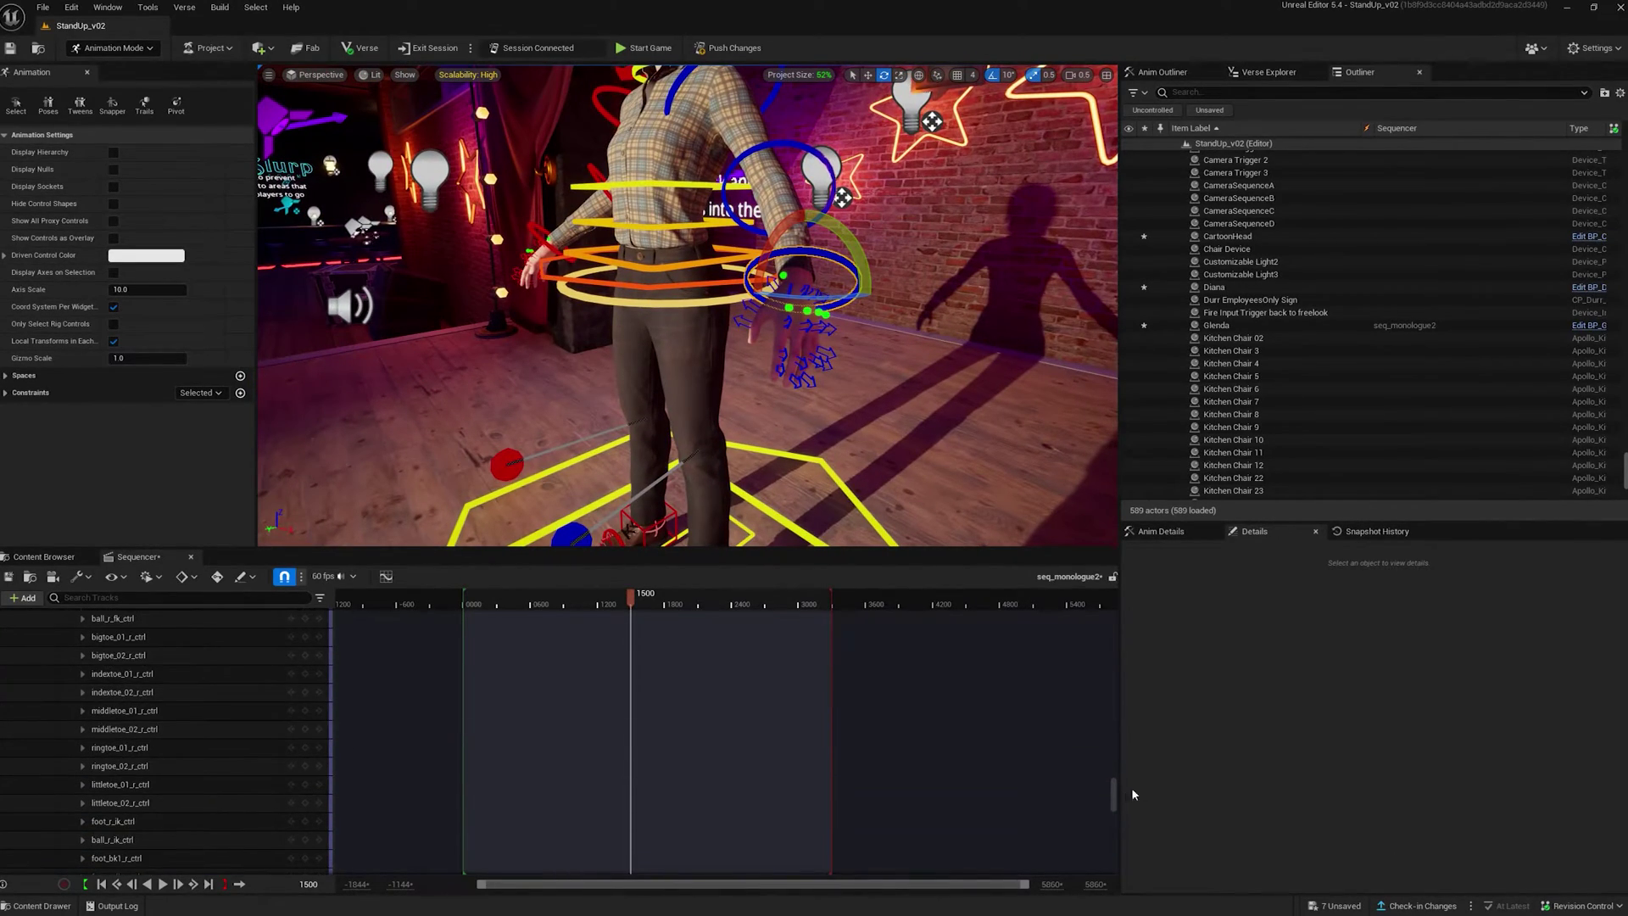
drag(1115, 801, 1118, 630)
scroll(191, 713, up, 3)
Delete Glenda's Face_ControlBoard_CtrlRig and MetaHuman_ControlRig tracks, leaving only Face.
click(119, 742)
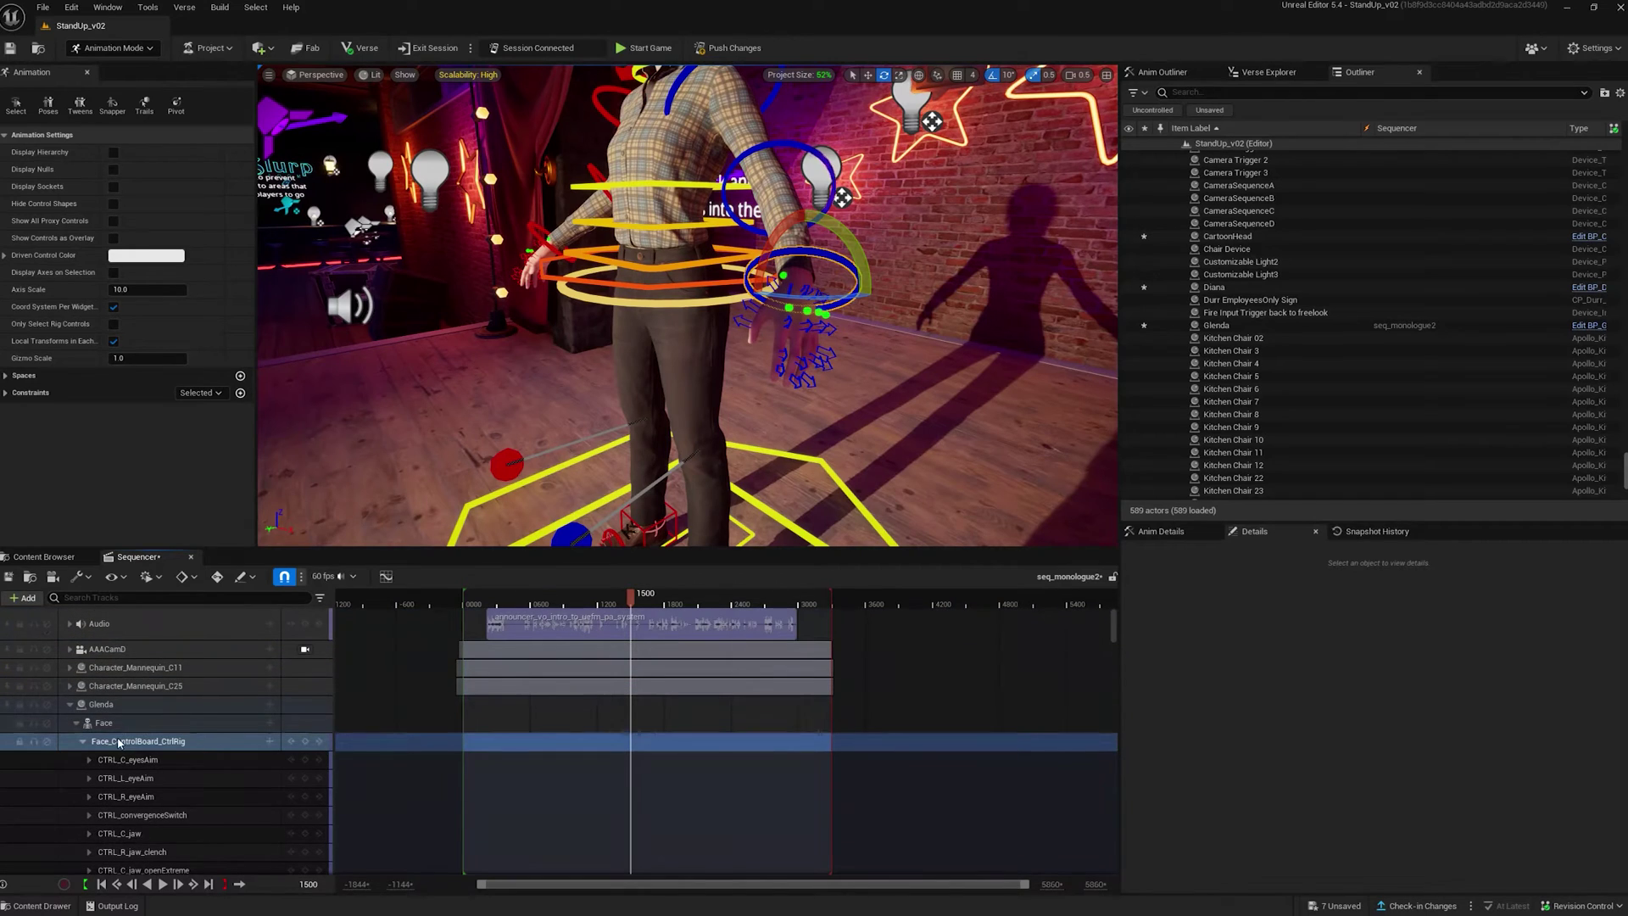
click(83, 742)
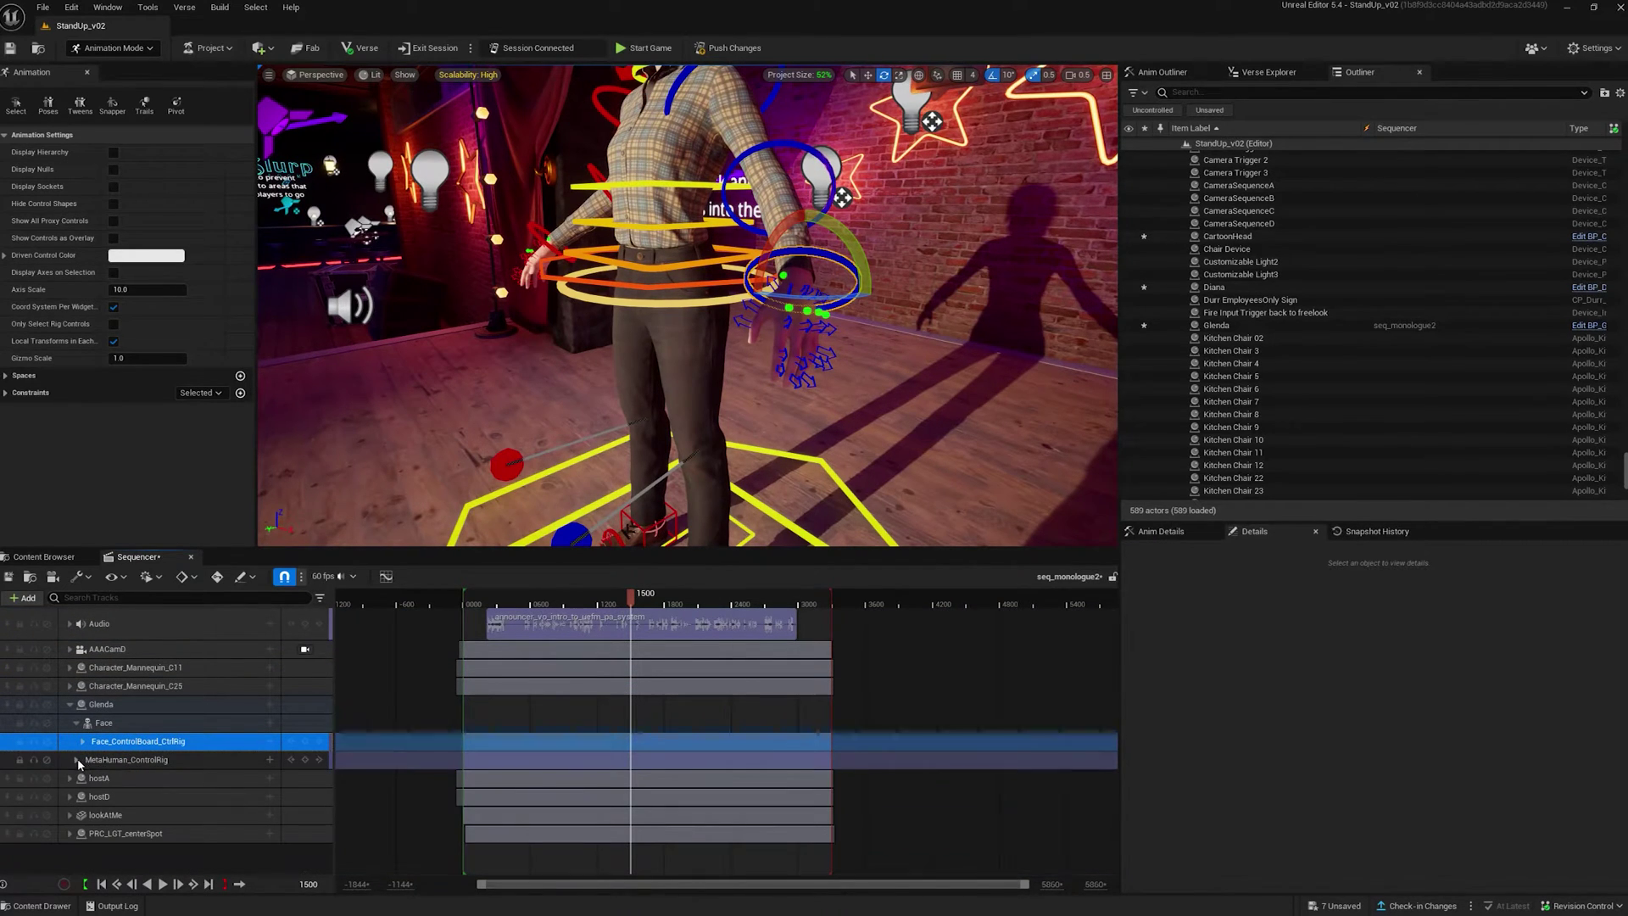
ctrl+click(128, 760)
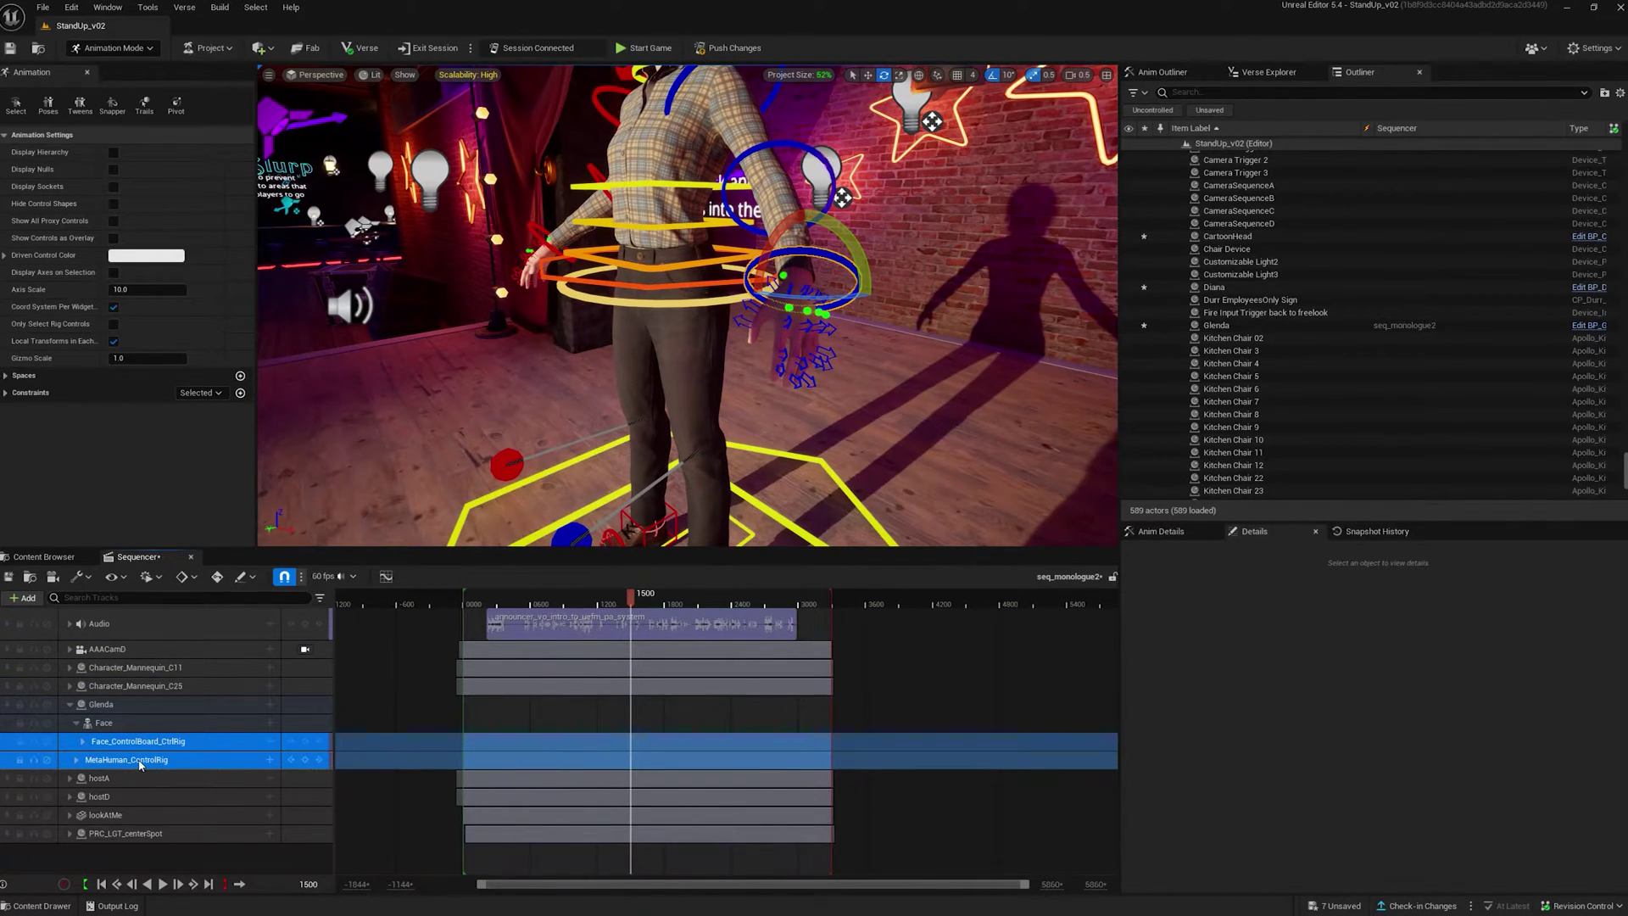
key(Delete)
click(99, 705)
click(73, 723)
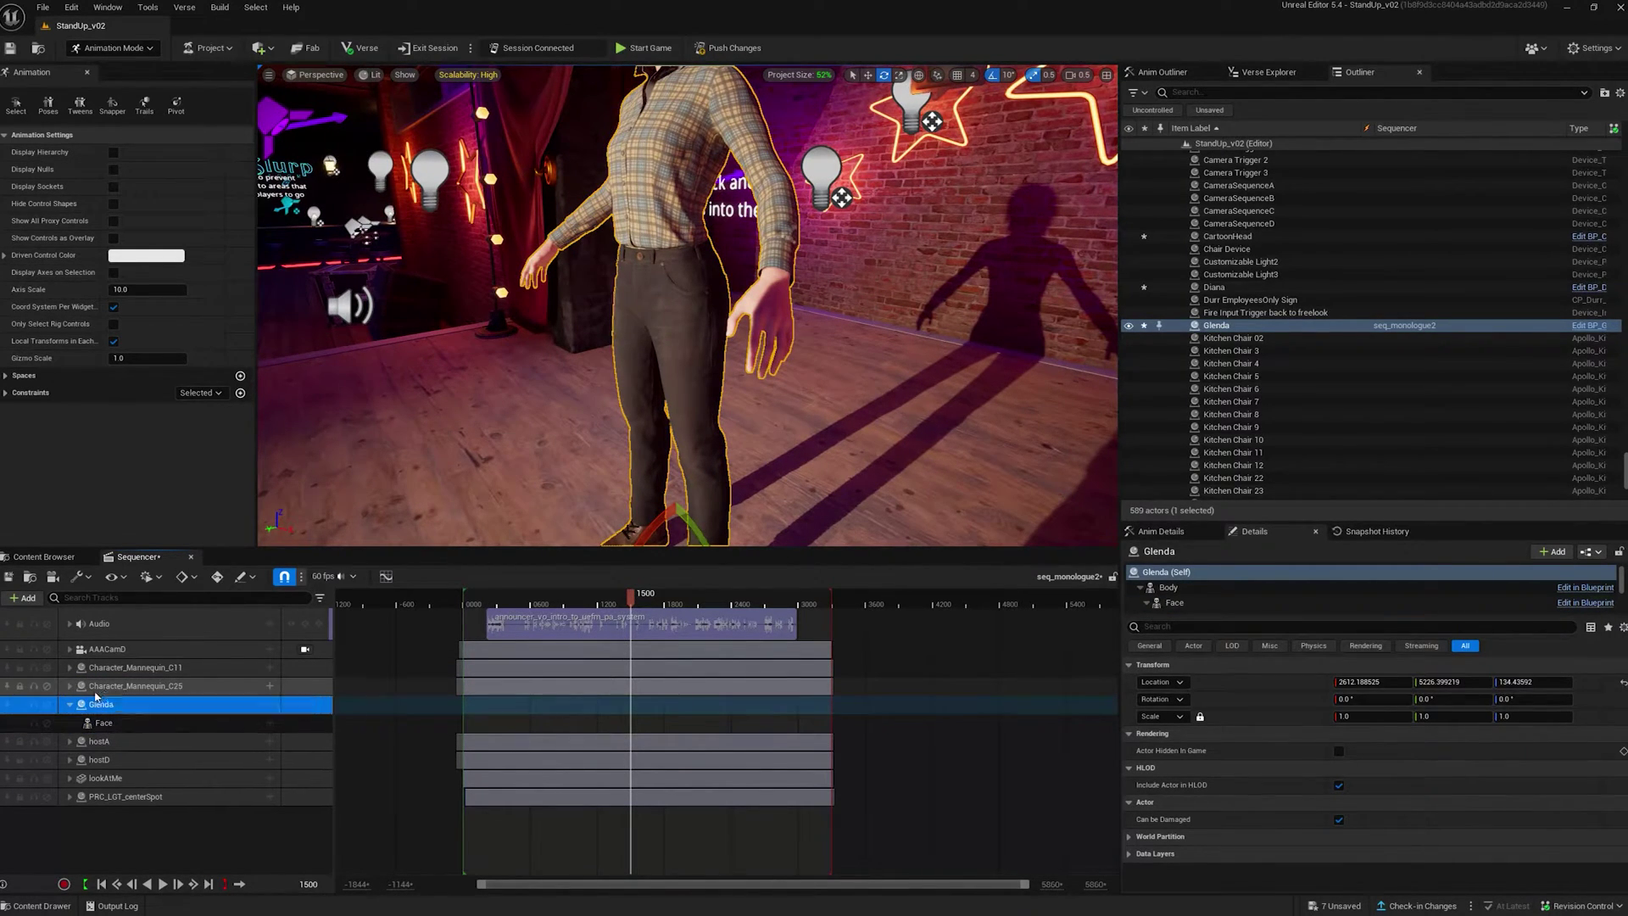
double_click(153, 686)
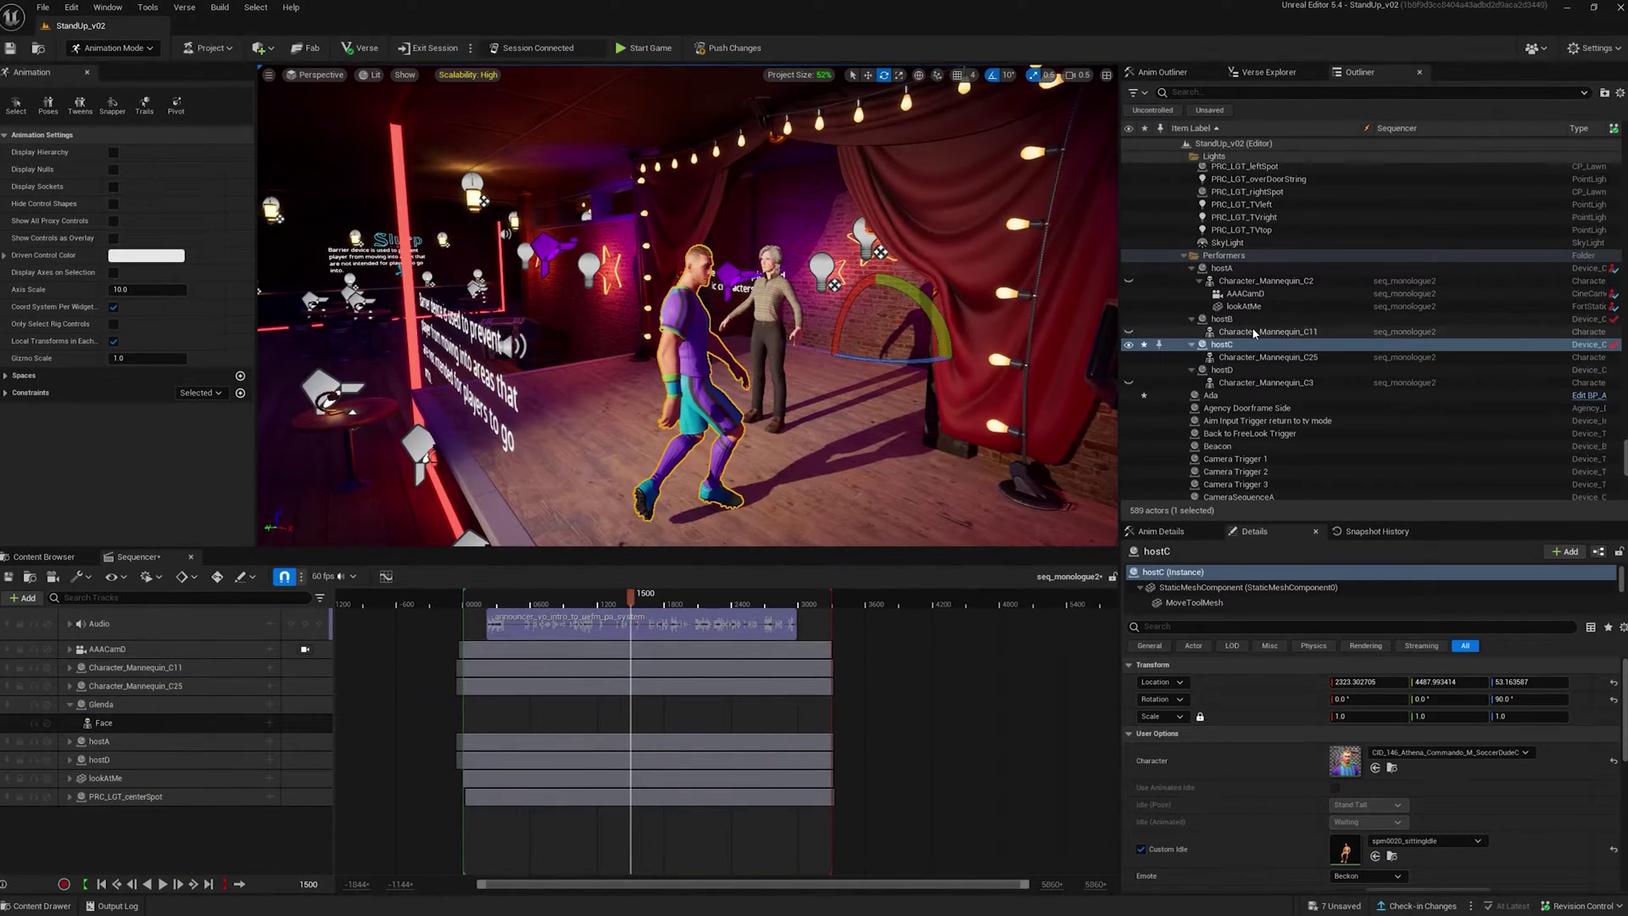
Select hostA's SU2-AnimCarter Animation and Visibility tracks in the sequence for copying.
click(1219, 268)
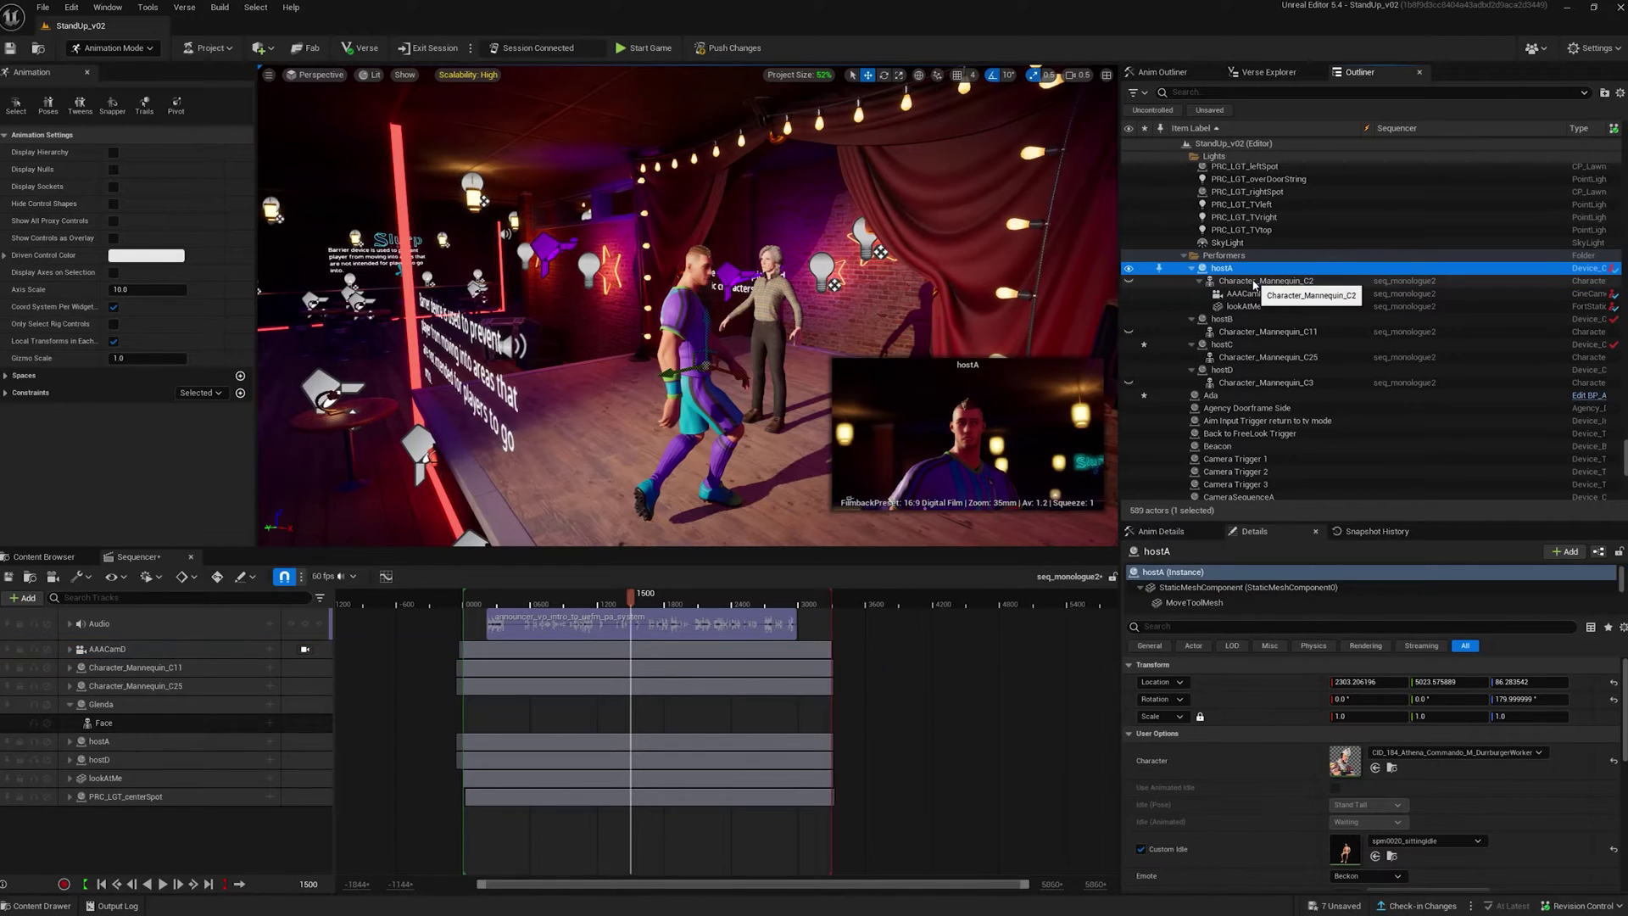
click(71, 741)
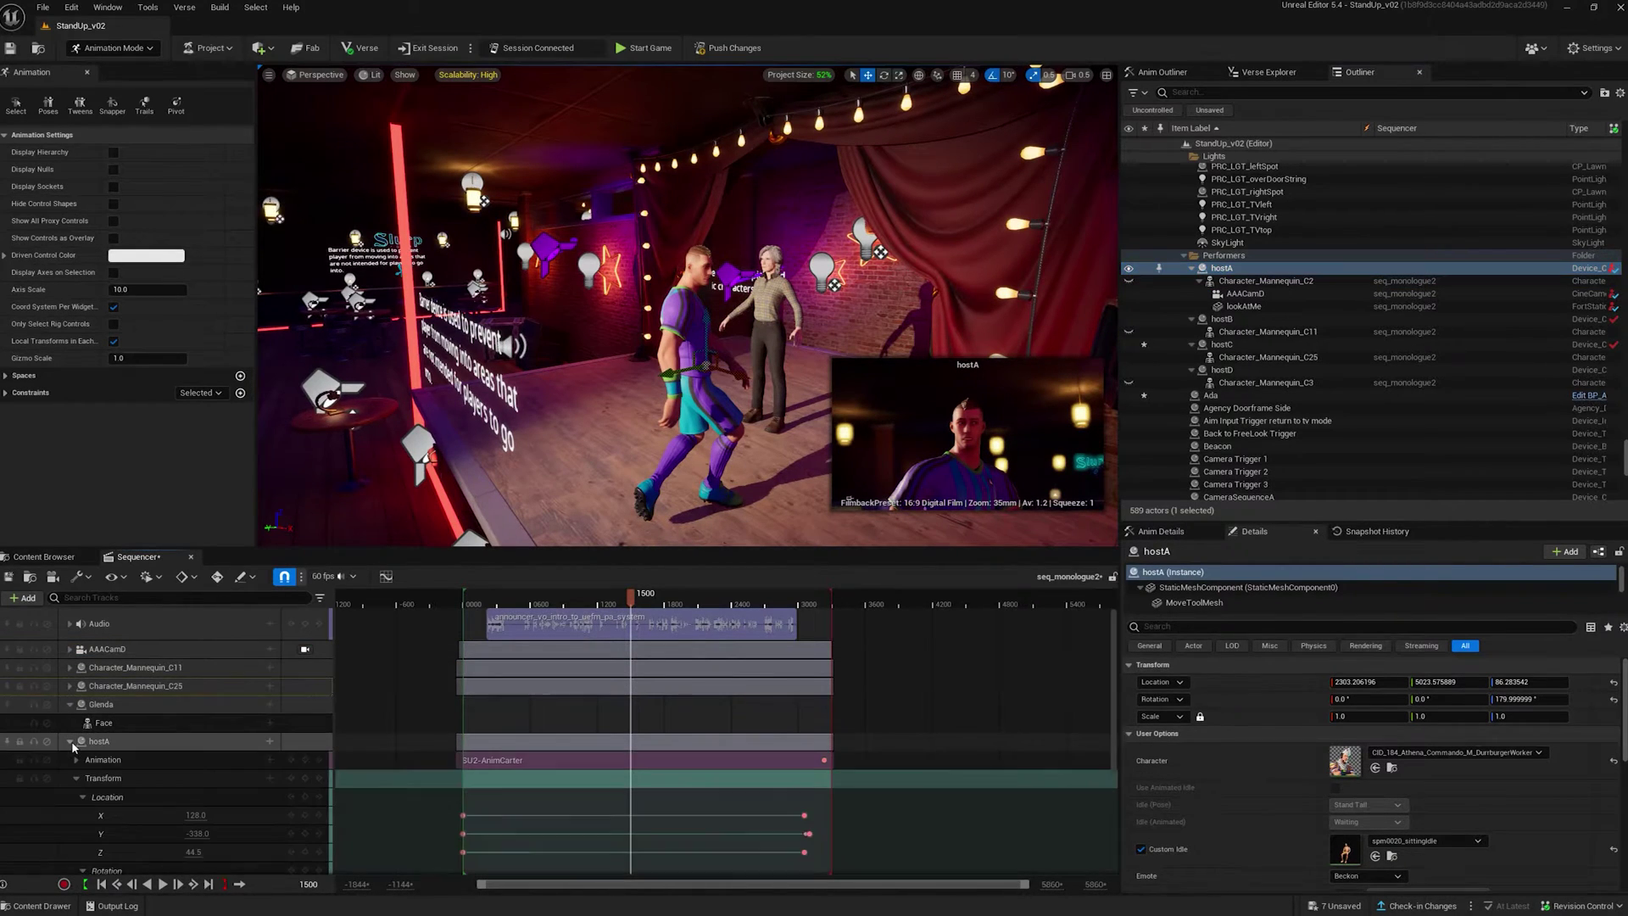
click(108, 760)
click(78, 777)
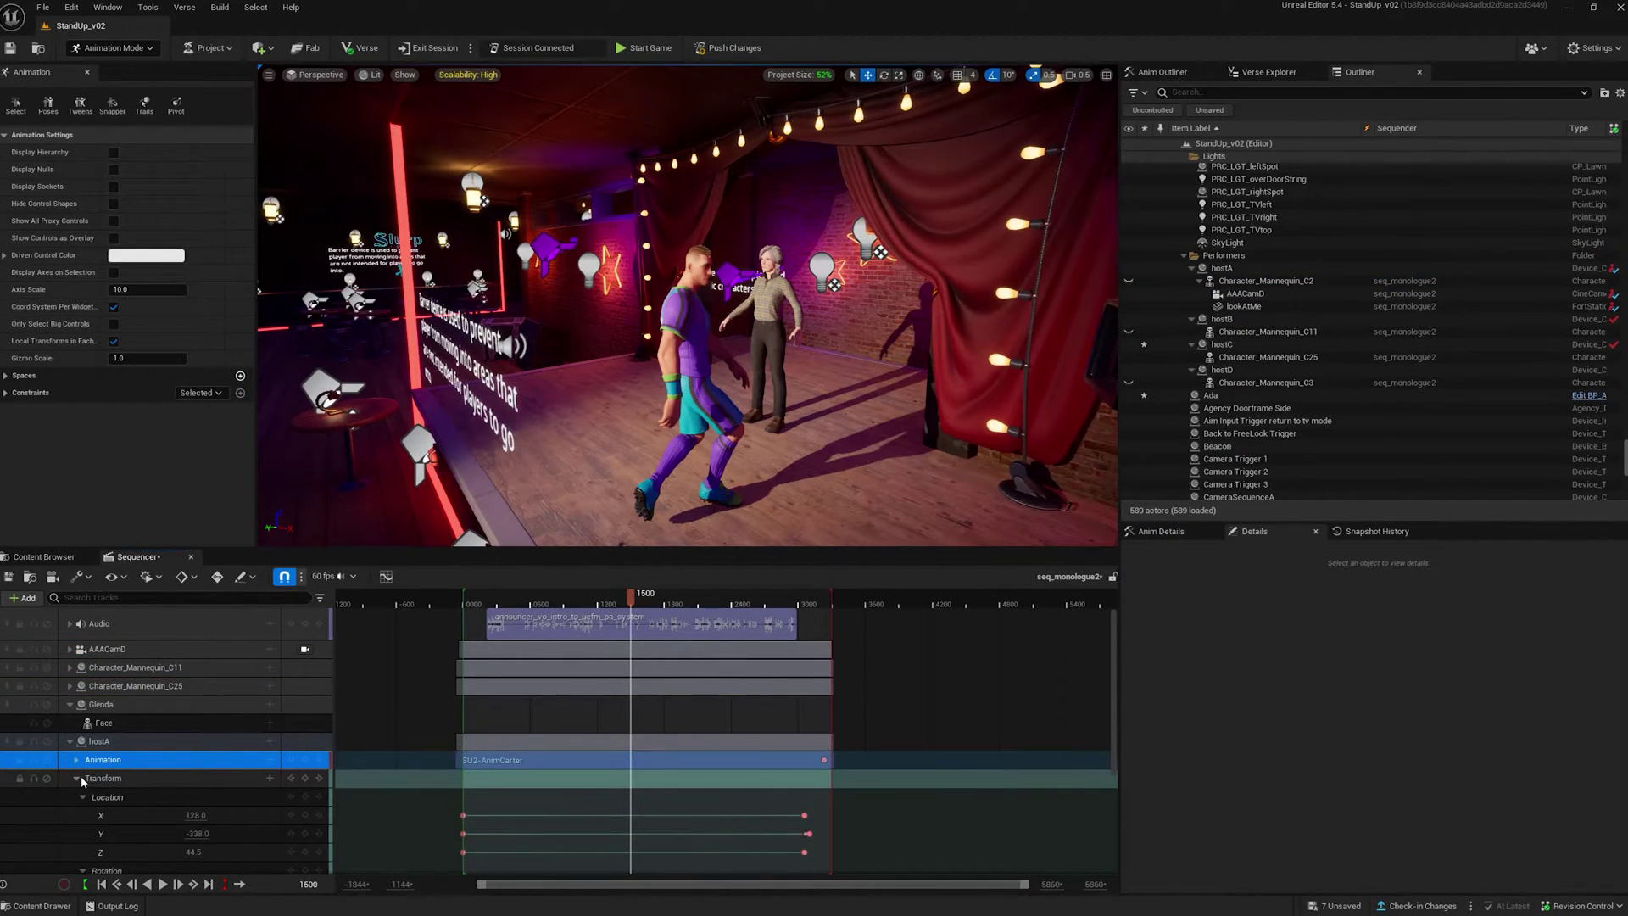
ctrl+click(124, 778)
ctrl+click(142, 778)
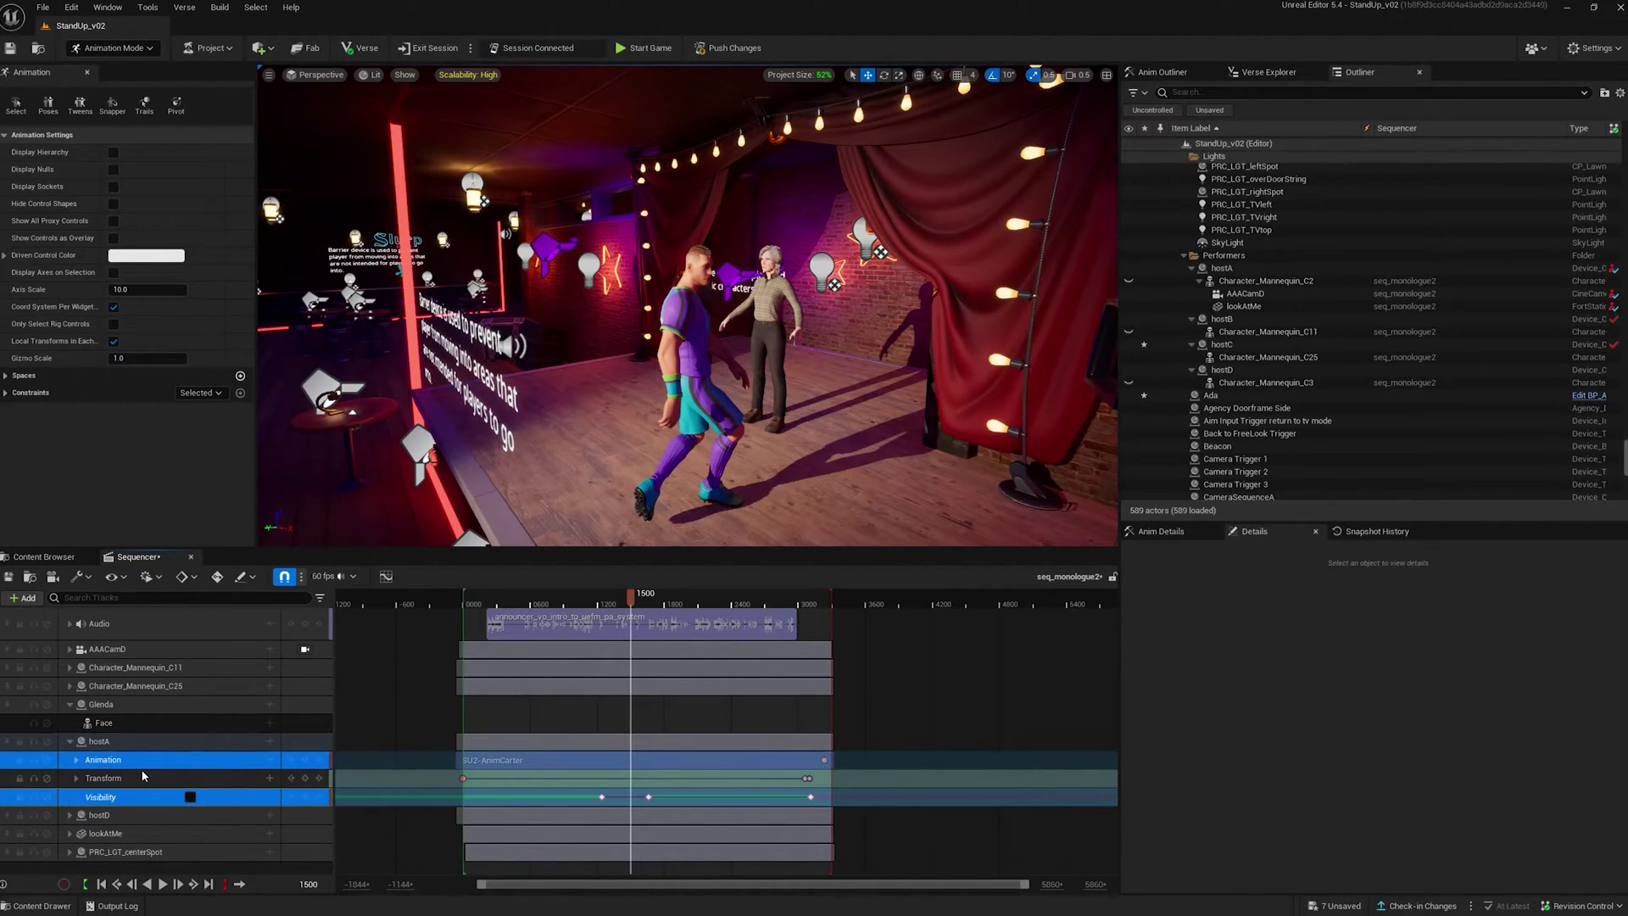
Paste the copied animation and visibility tracks onto Glenda's track beneath Face.
click(127, 704)
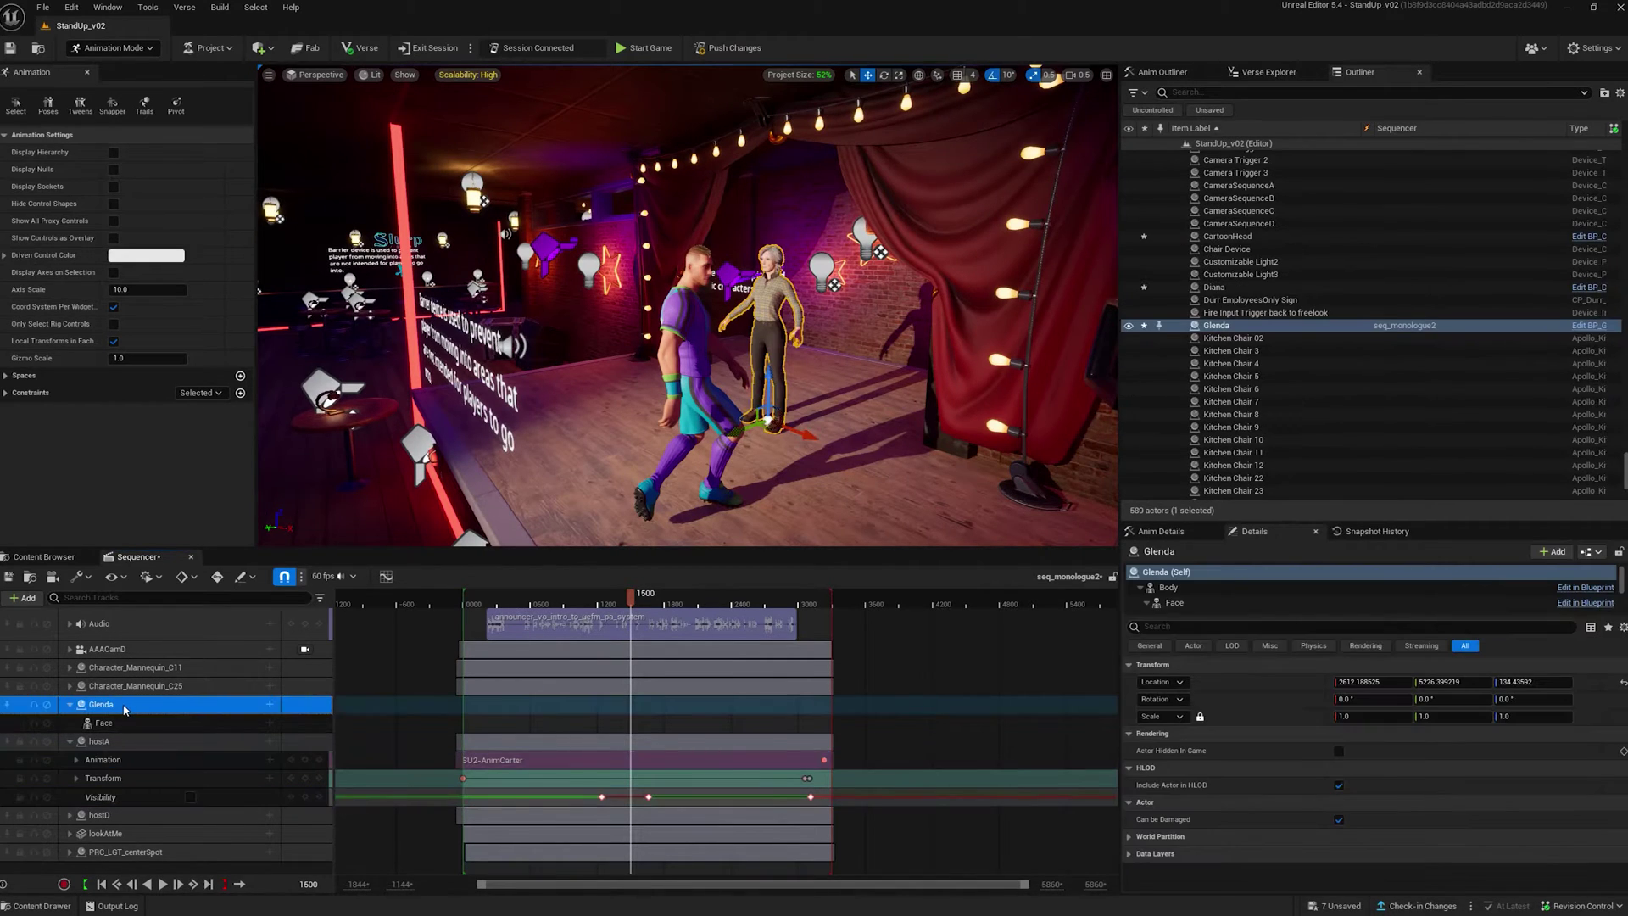
key(ctrl+v)
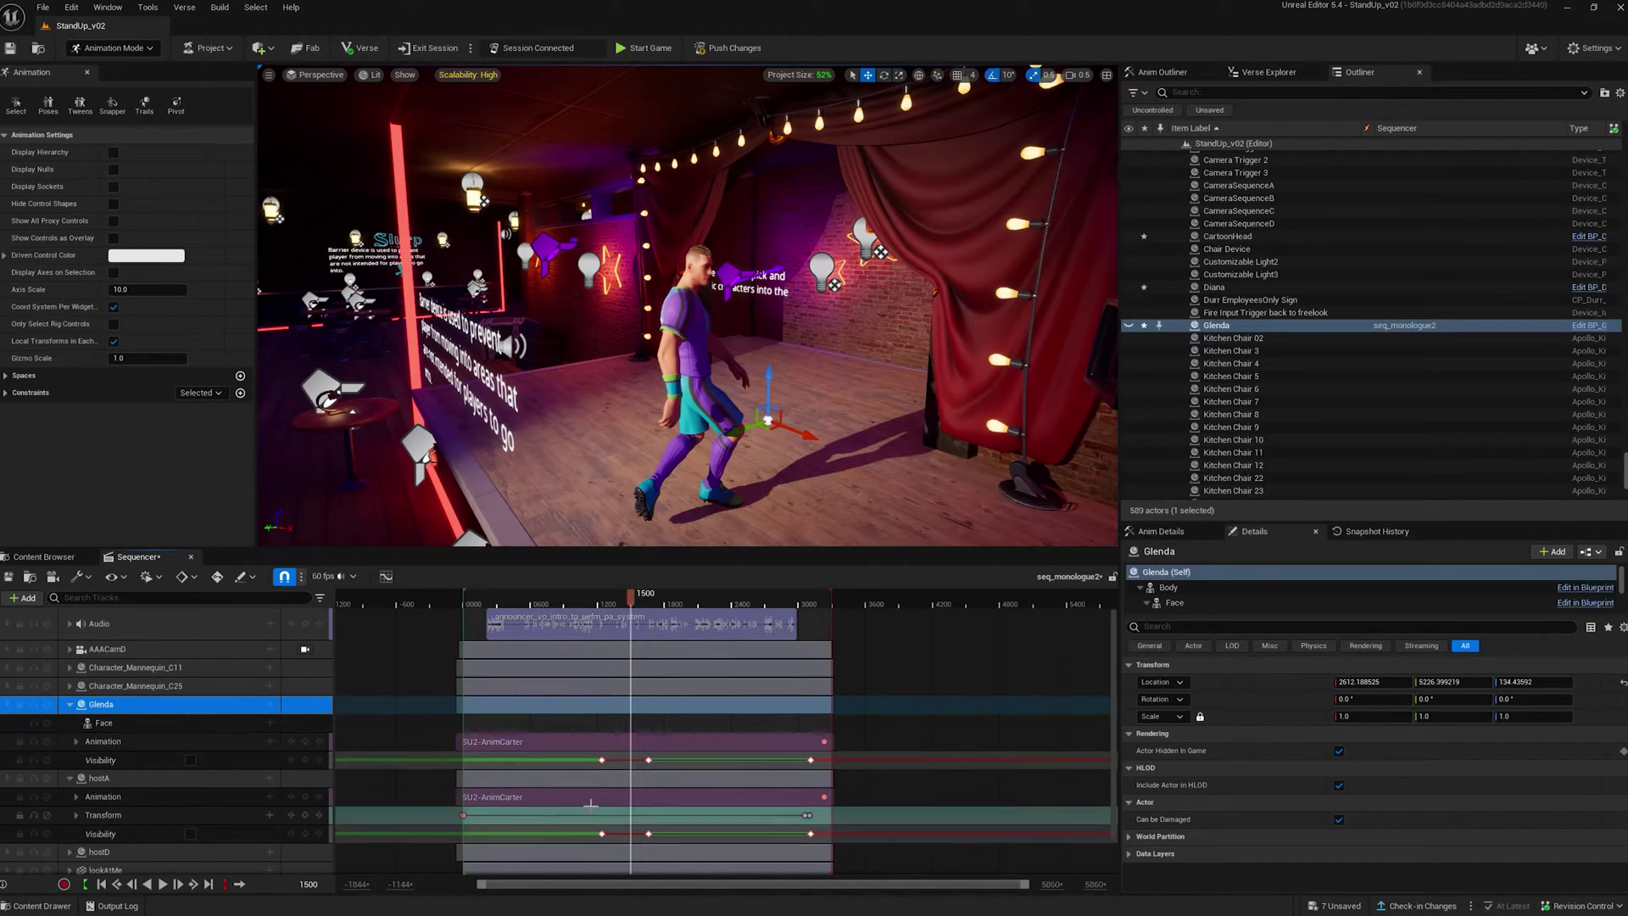
Scrub the sequence around frames 1701-1804 to check Glenda's copied poses on stage.
drag(643, 605, 658, 605)
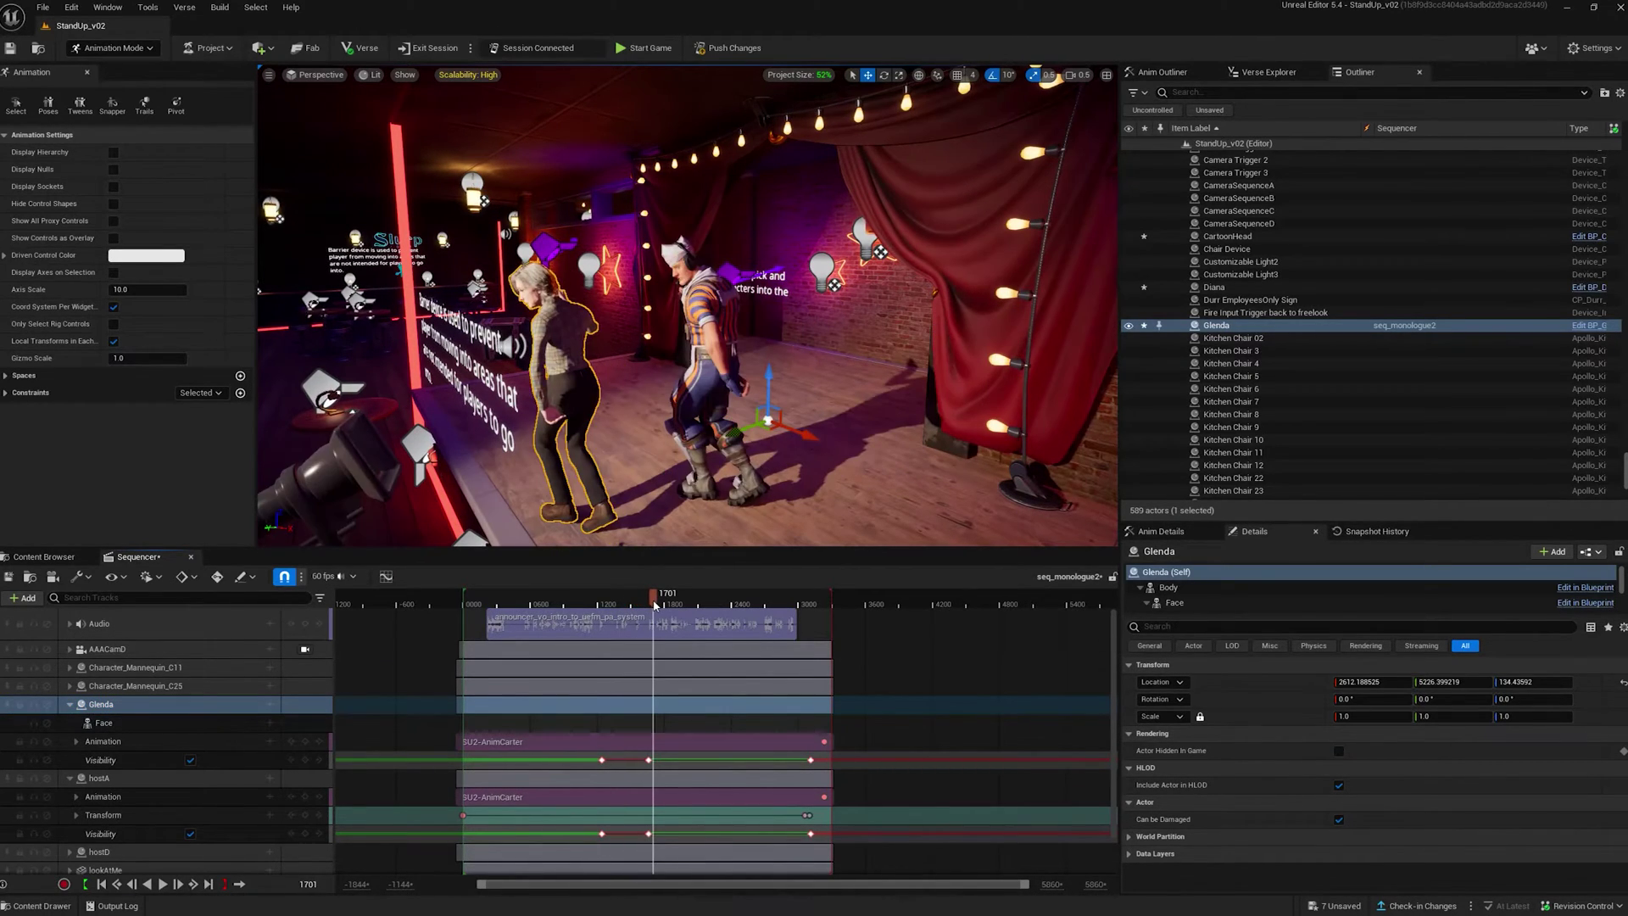
right_drag(687, 305, 661, 287)
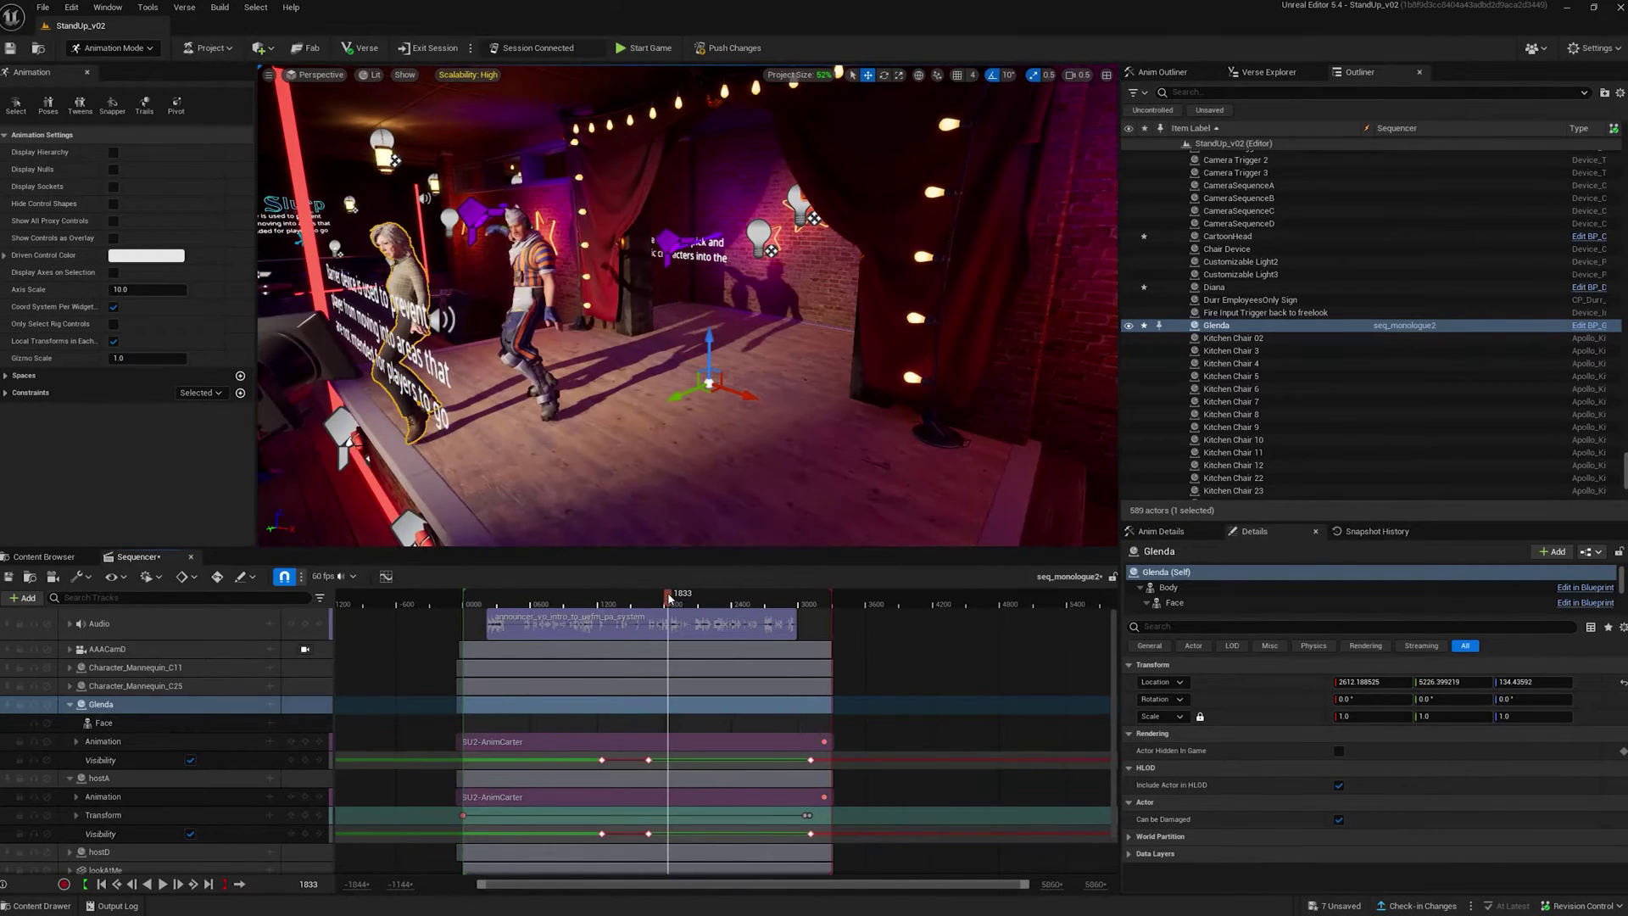
drag(661, 593, 679, 593)
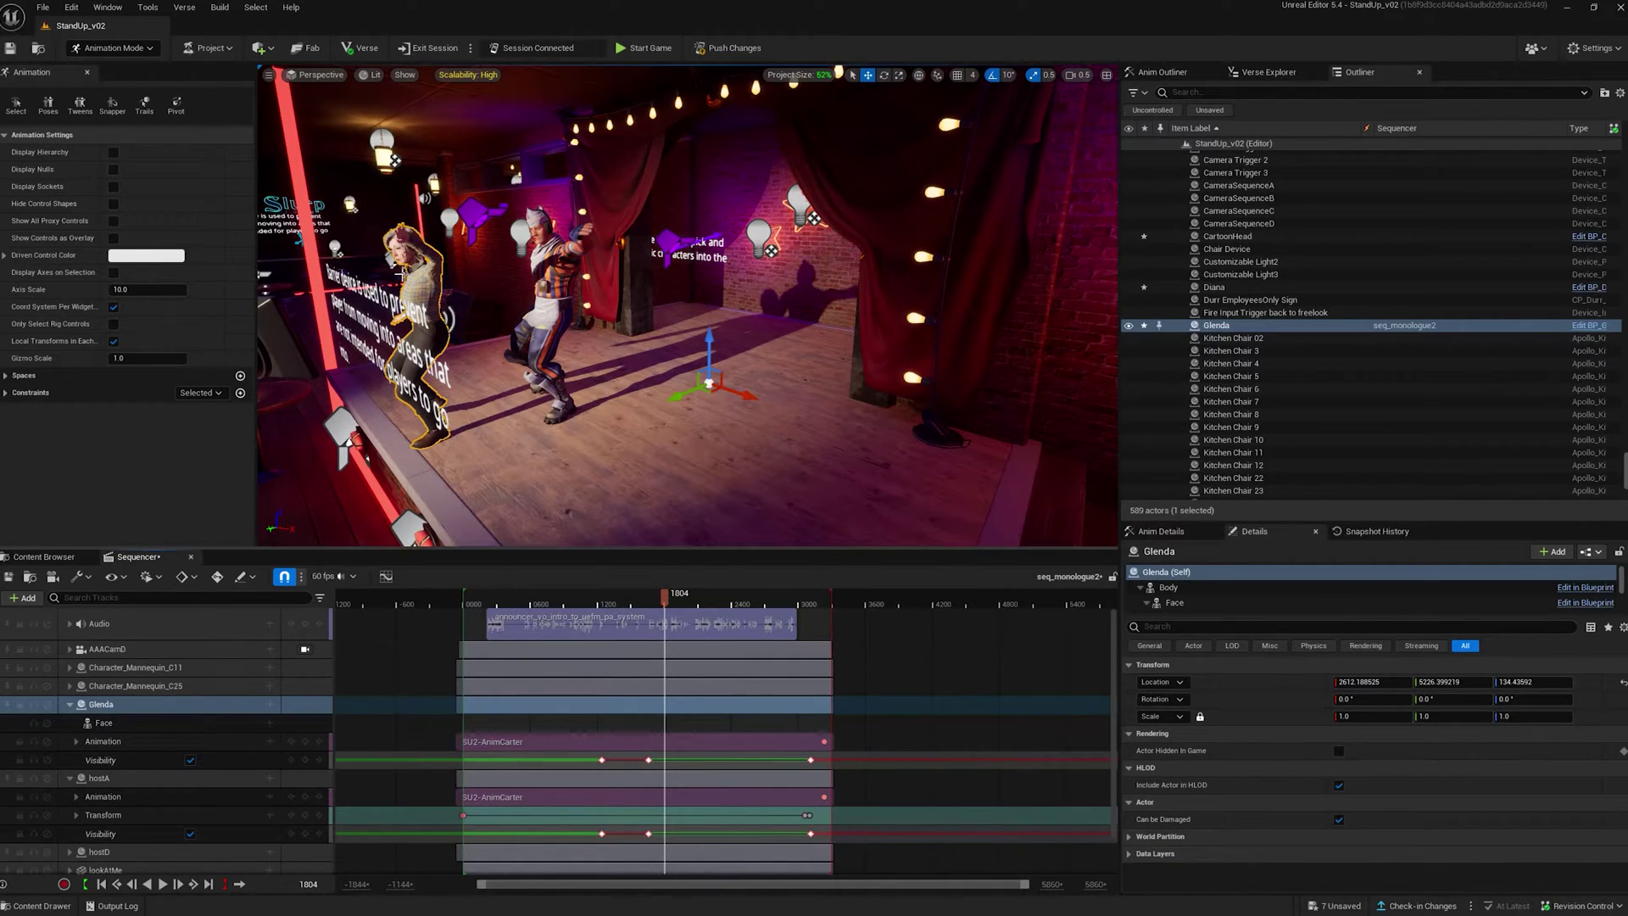
mouse_move(687, 305)
right_down()
mouse_move(636, 318)
mouse_move(612, 280)
mouse_move(662, 254)
mouse_move(712, 331)
mouse_move(686, 268)
mouse_move(662, 318)
right_up()
drag(680, 594, 666, 595)
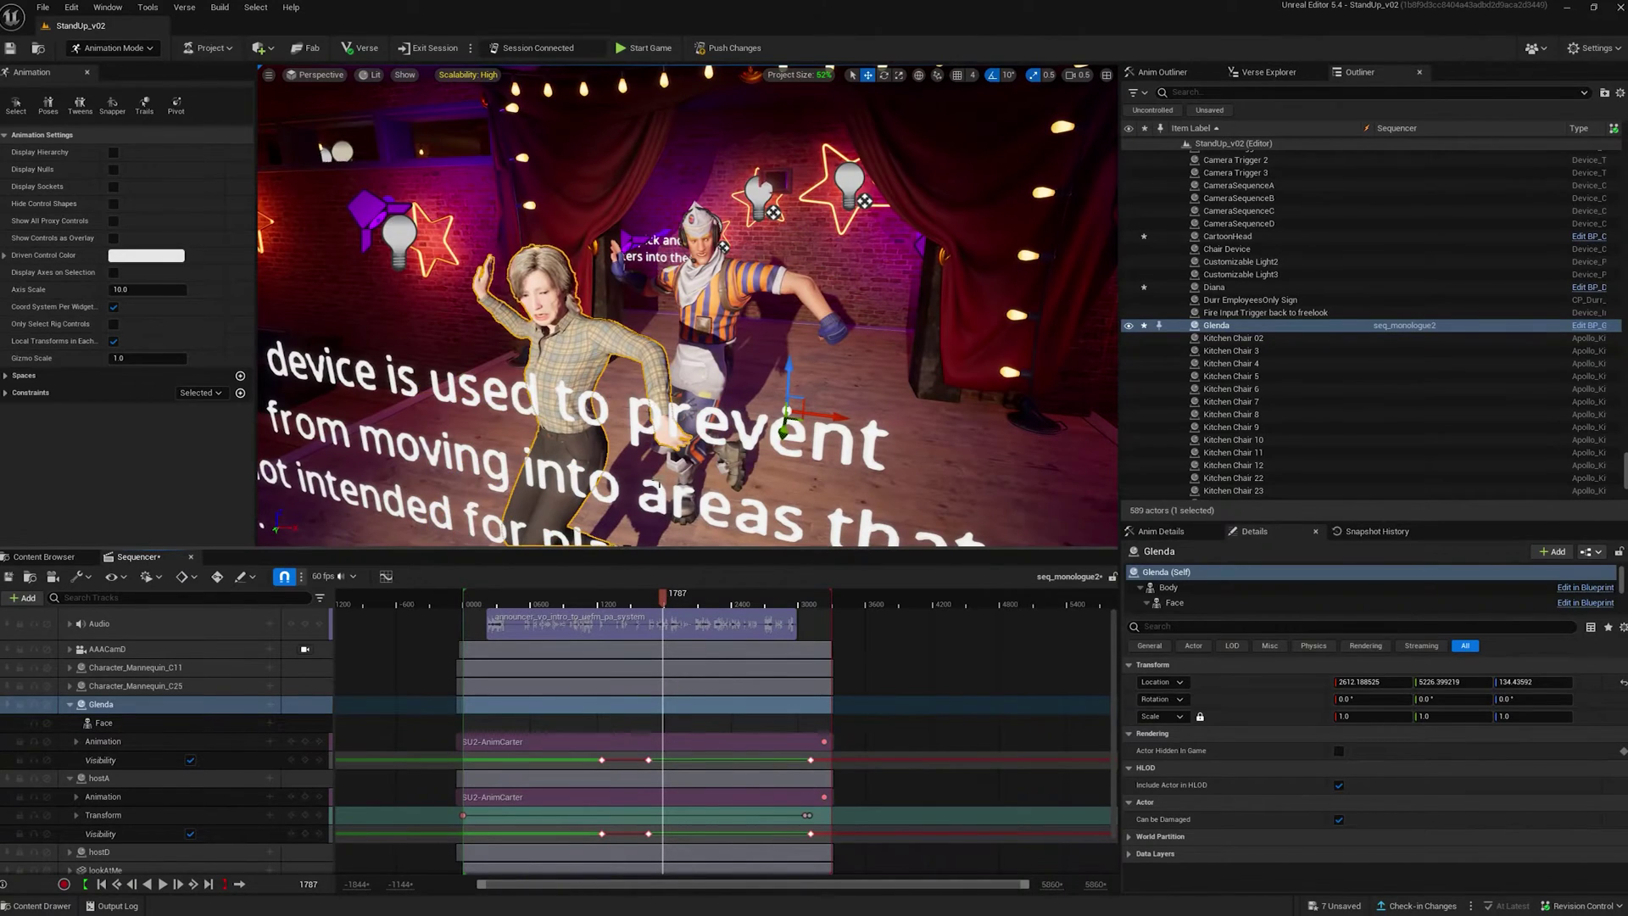
Play the sequence with Glenda performing beside the host and stop at frame 2739.
key(space)
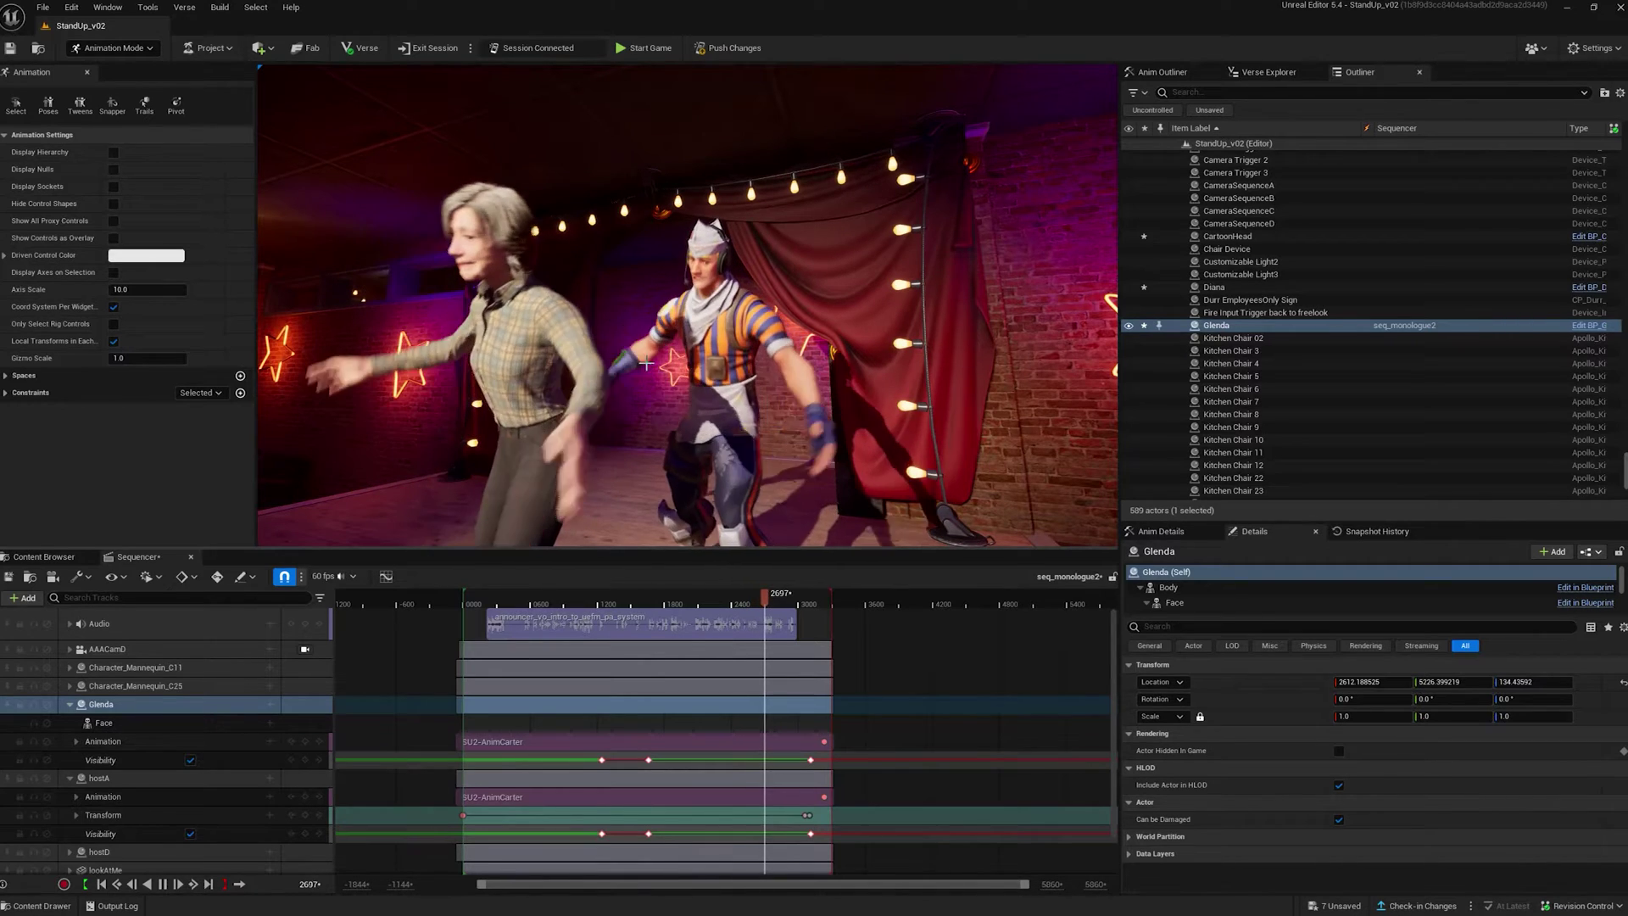
click(768, 593)
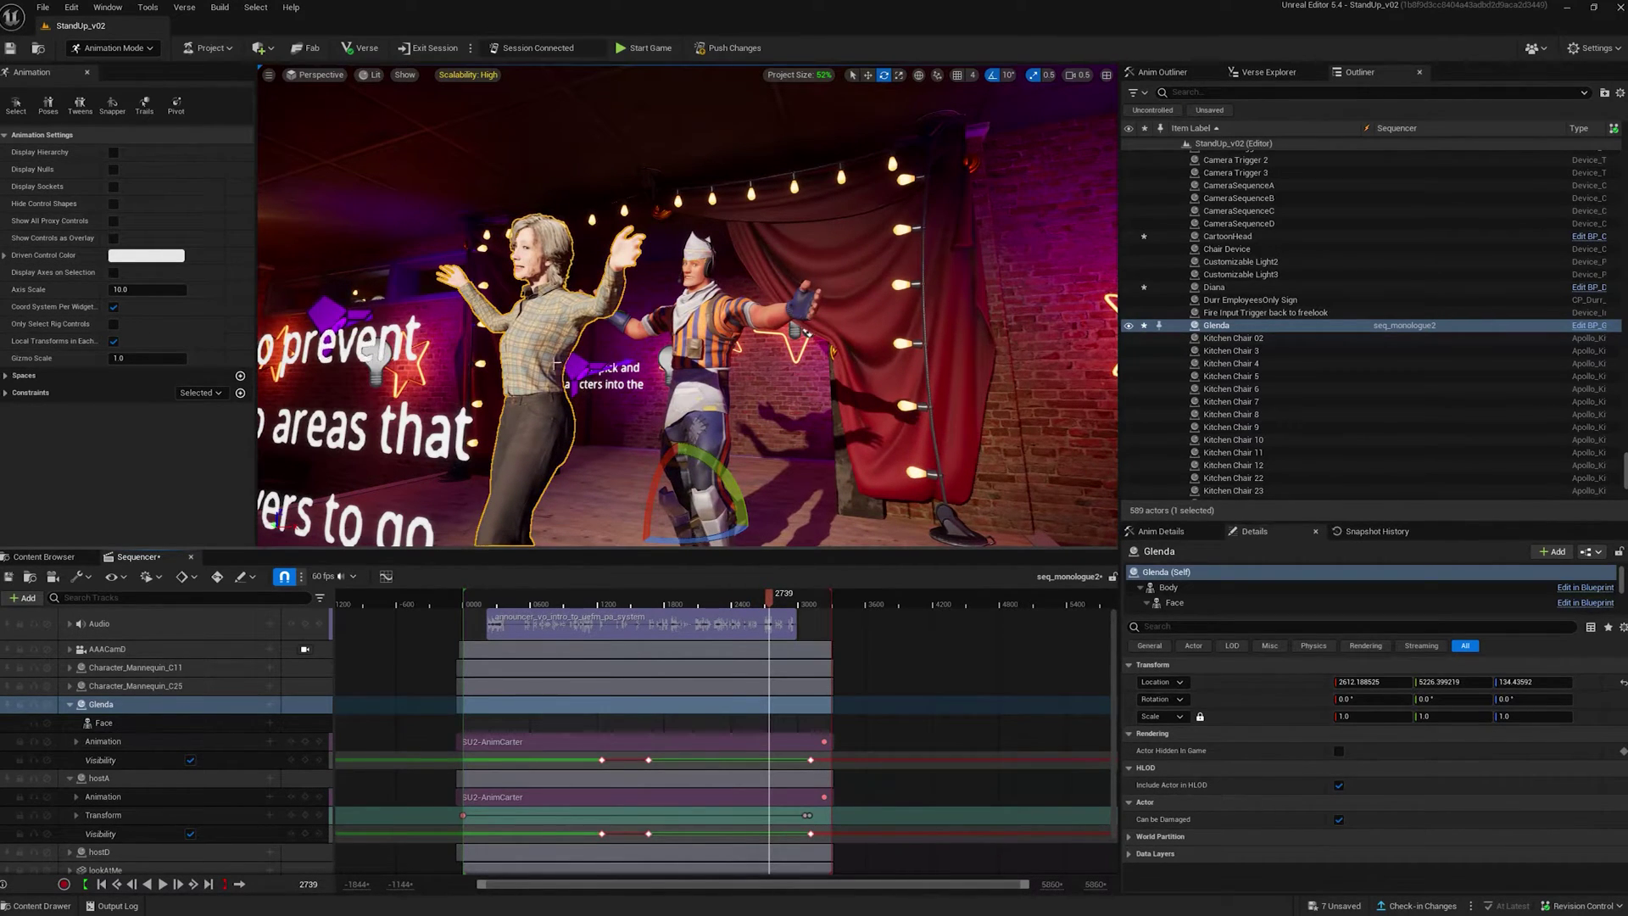
right_drag(737, 292, 728, 292)
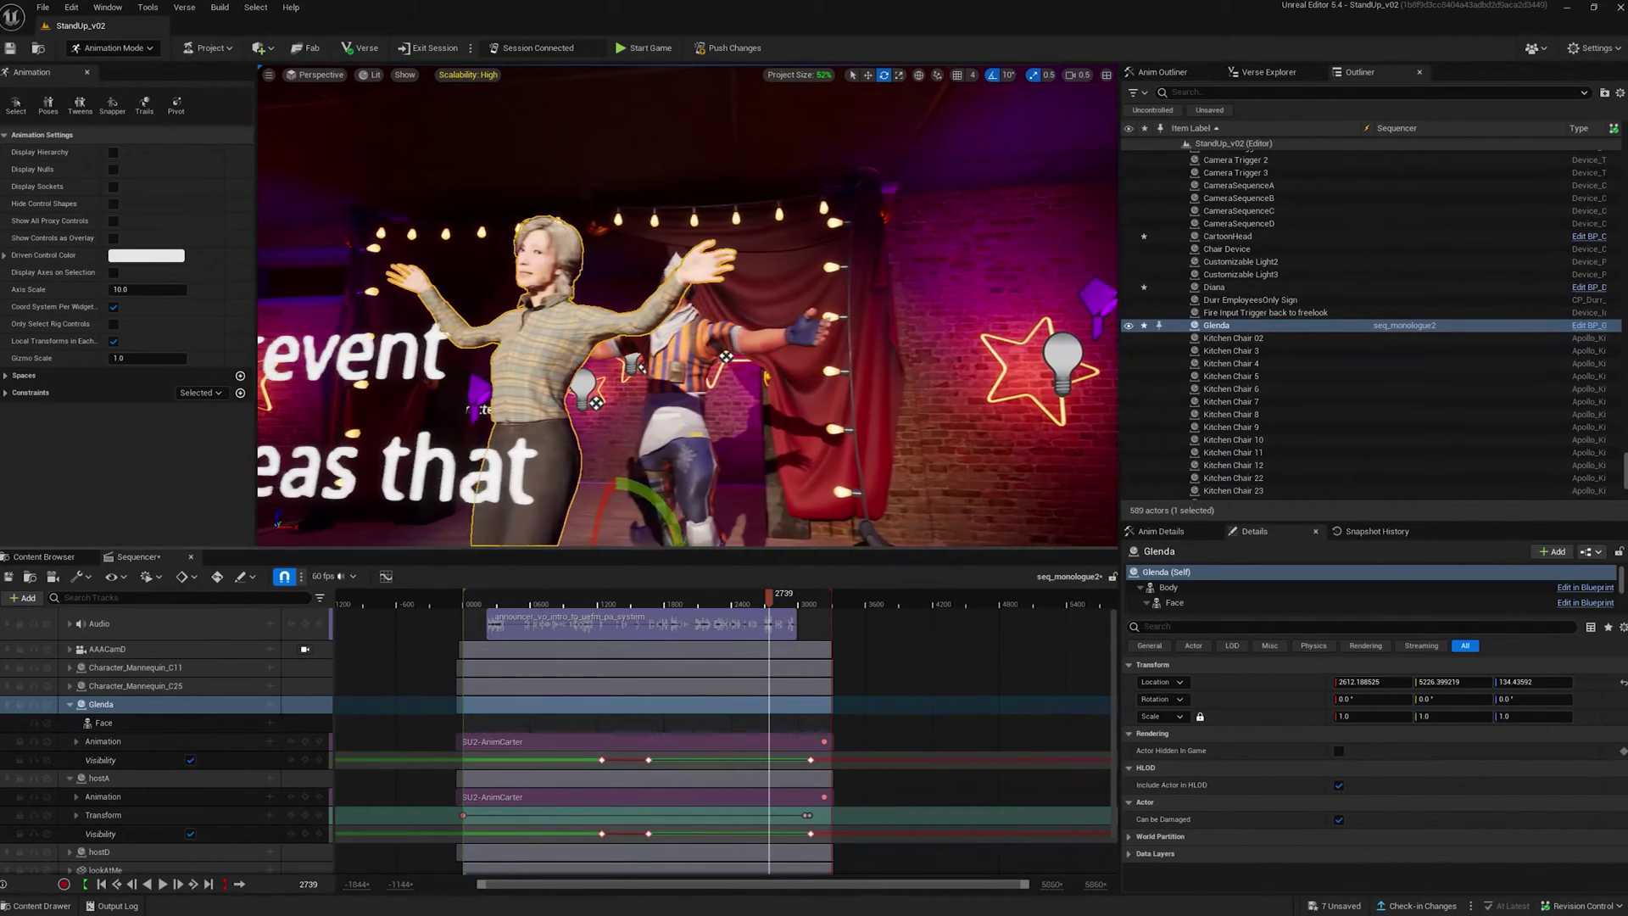
key(r)
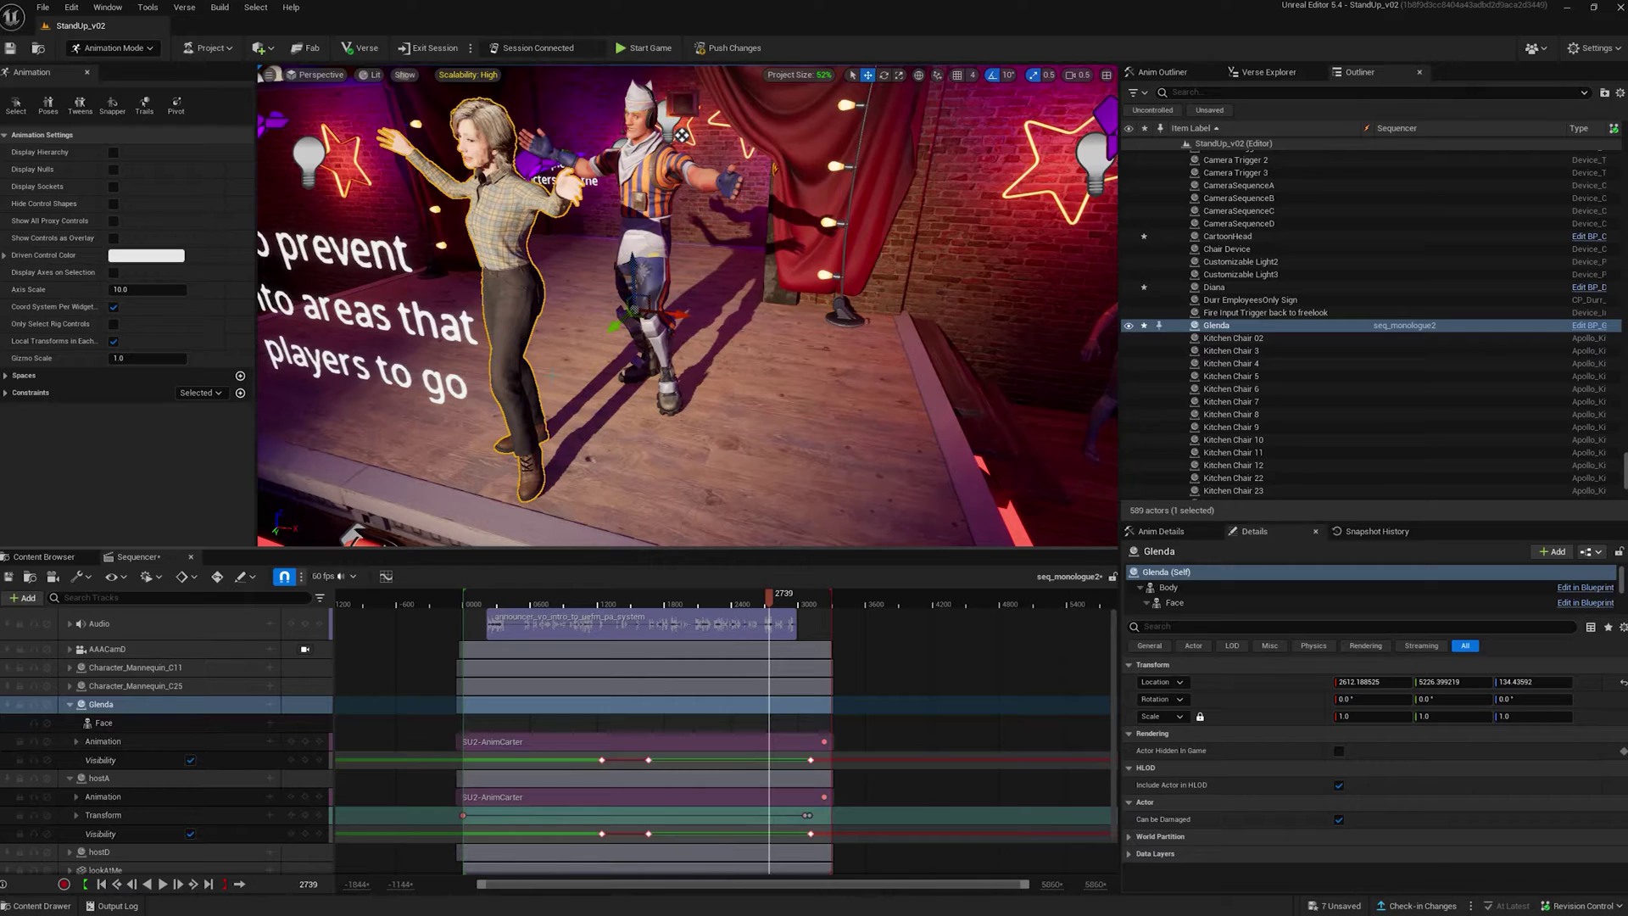
Move Glenda onto the host's spot and shift her Visibility keyframe later so she stays hidden at 1668.
drag(636, 324, 700, 295)
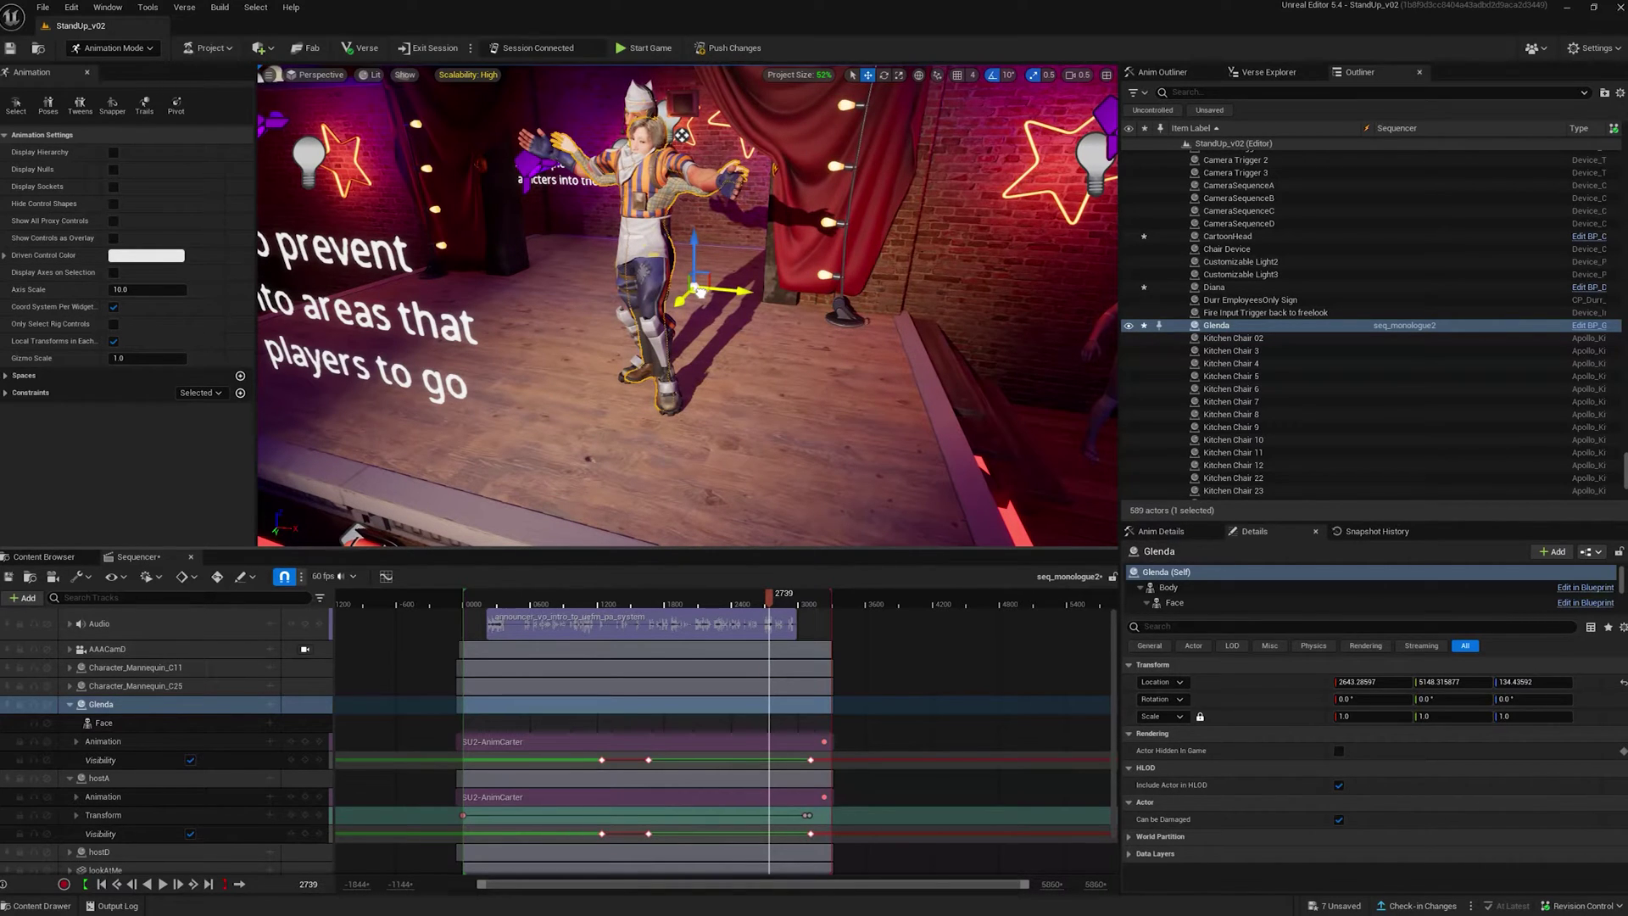
scroll(776, 242, up, 5)
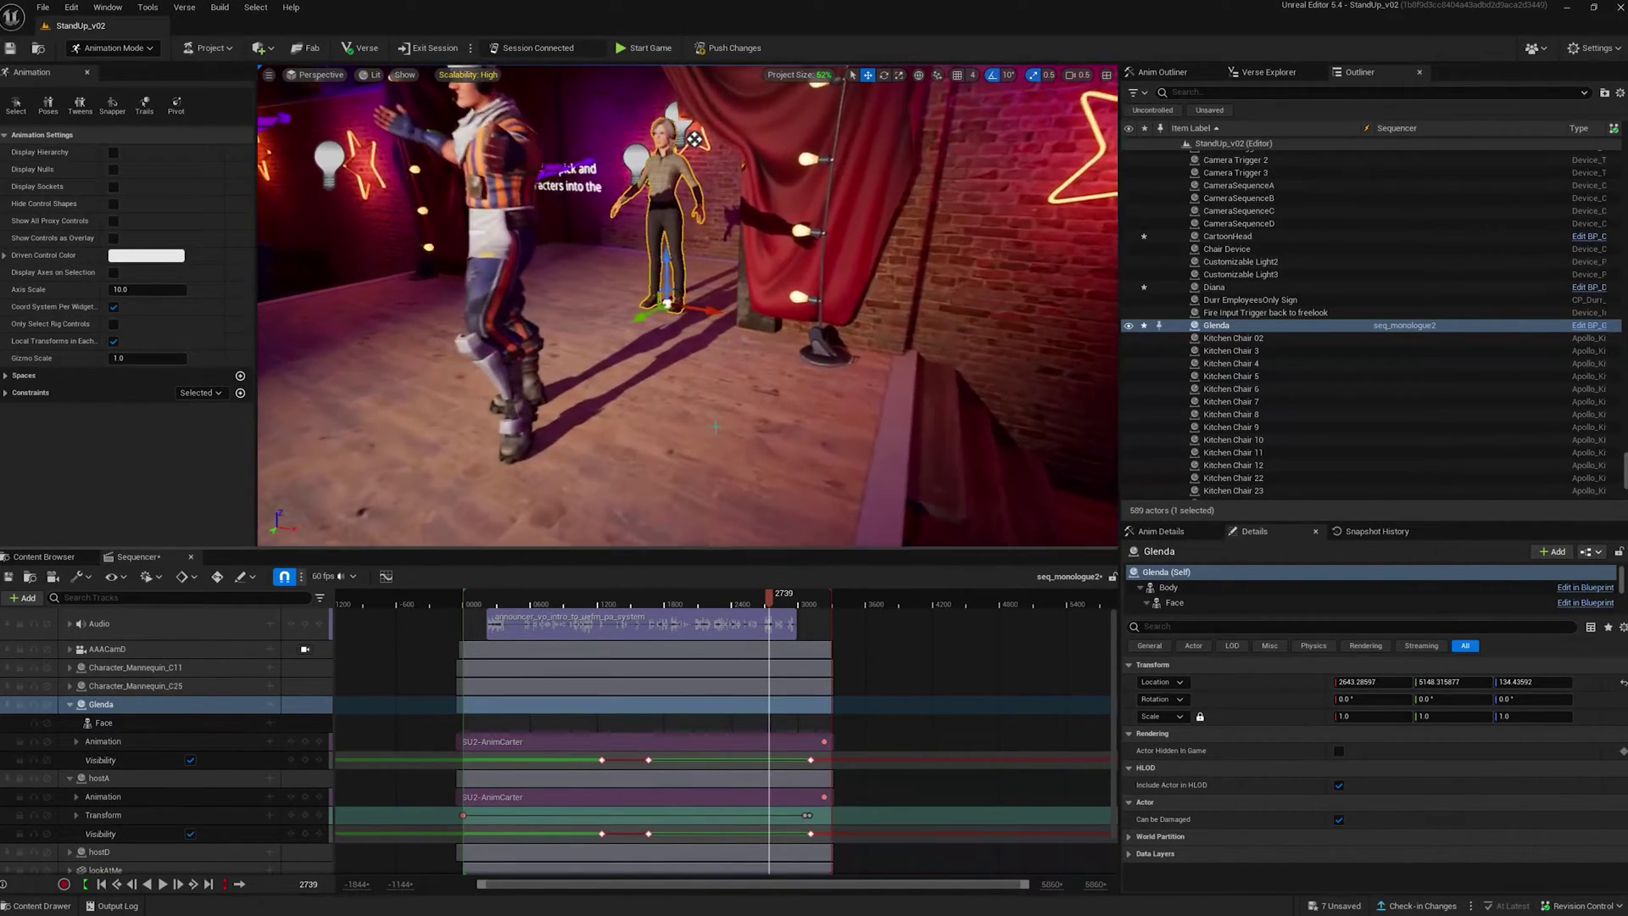
click(768, 598)
mouse_move(769, 598)
mouse_down()
mouse_move(788, 601)
mouse_move(766, 601)
mouse_up()
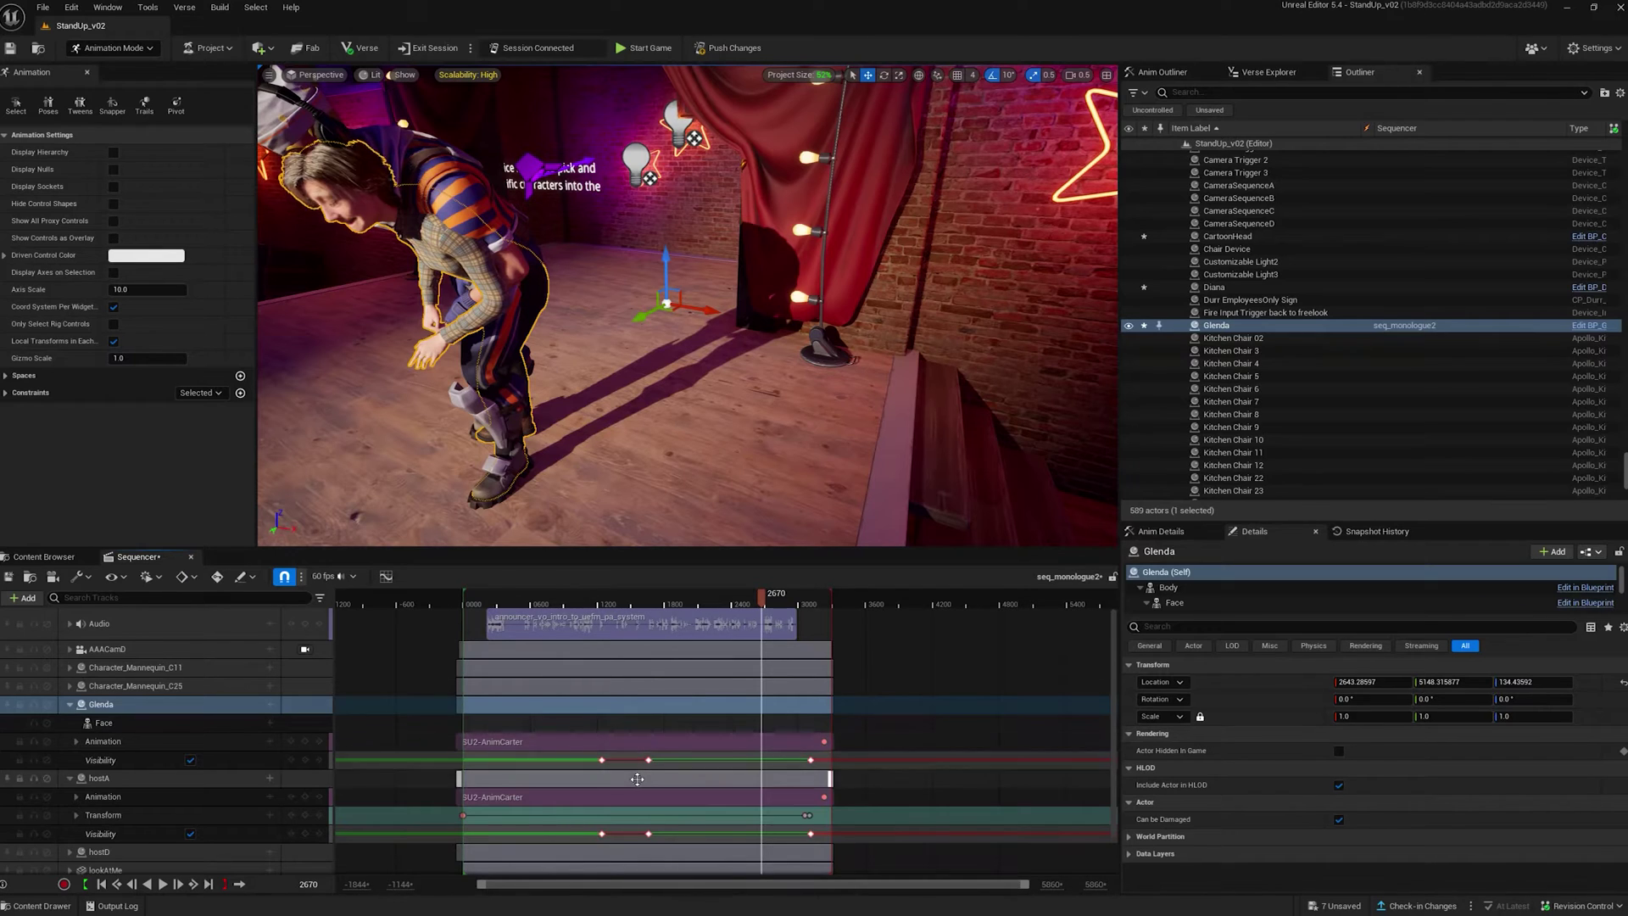
drag(765, 602, 758, 602)
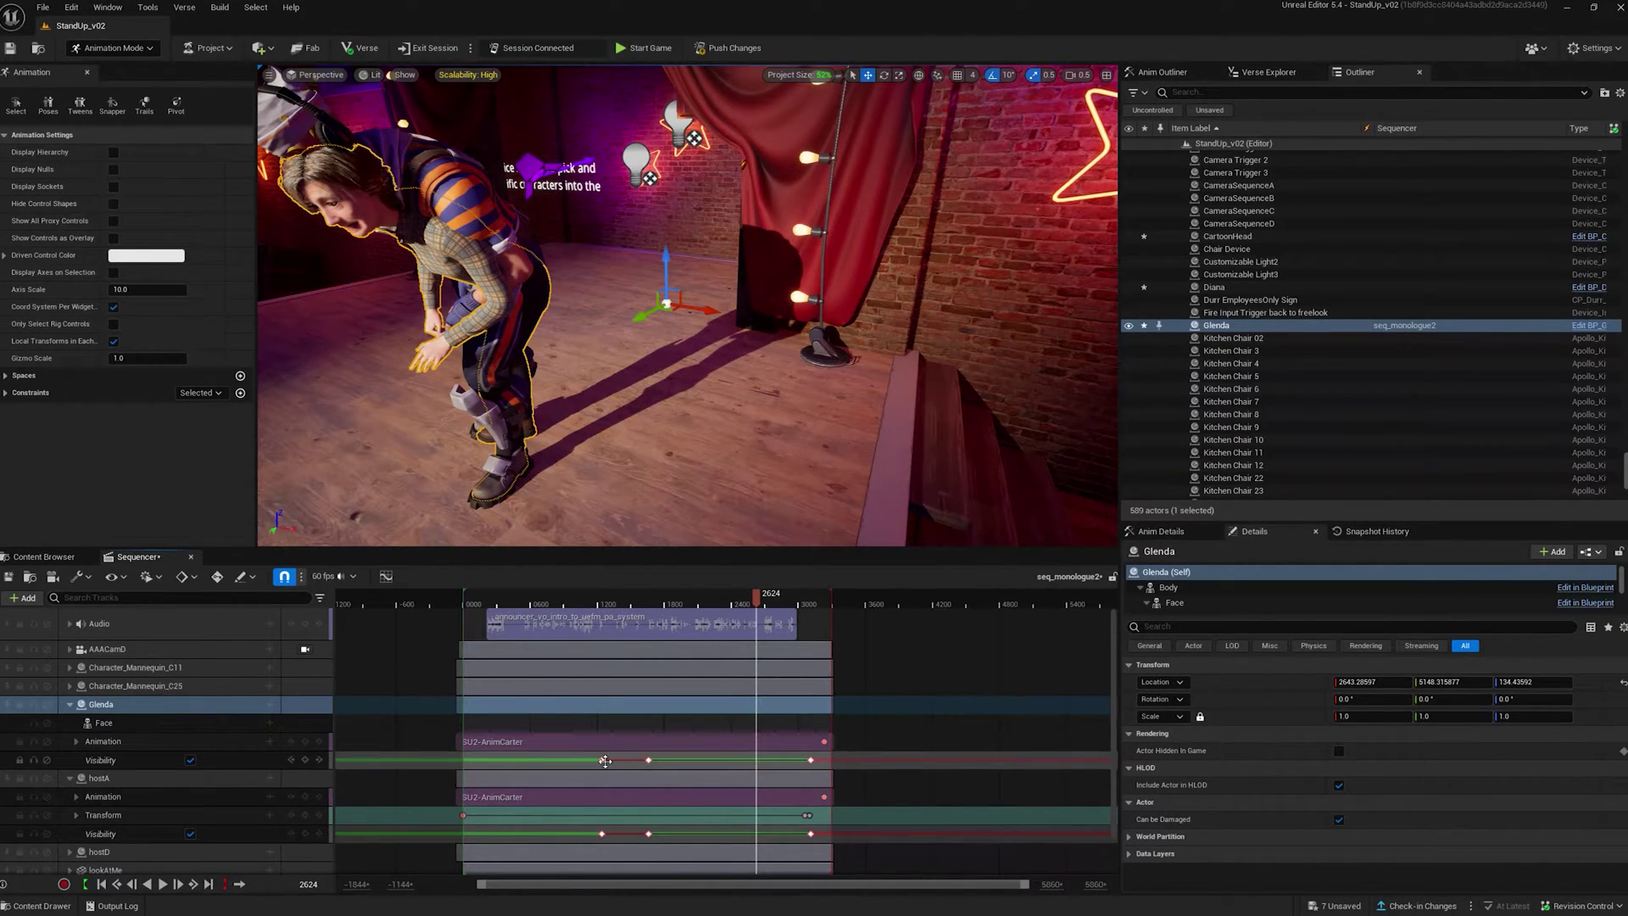
drag(648, 760, 775, 759)
click(705, 818)
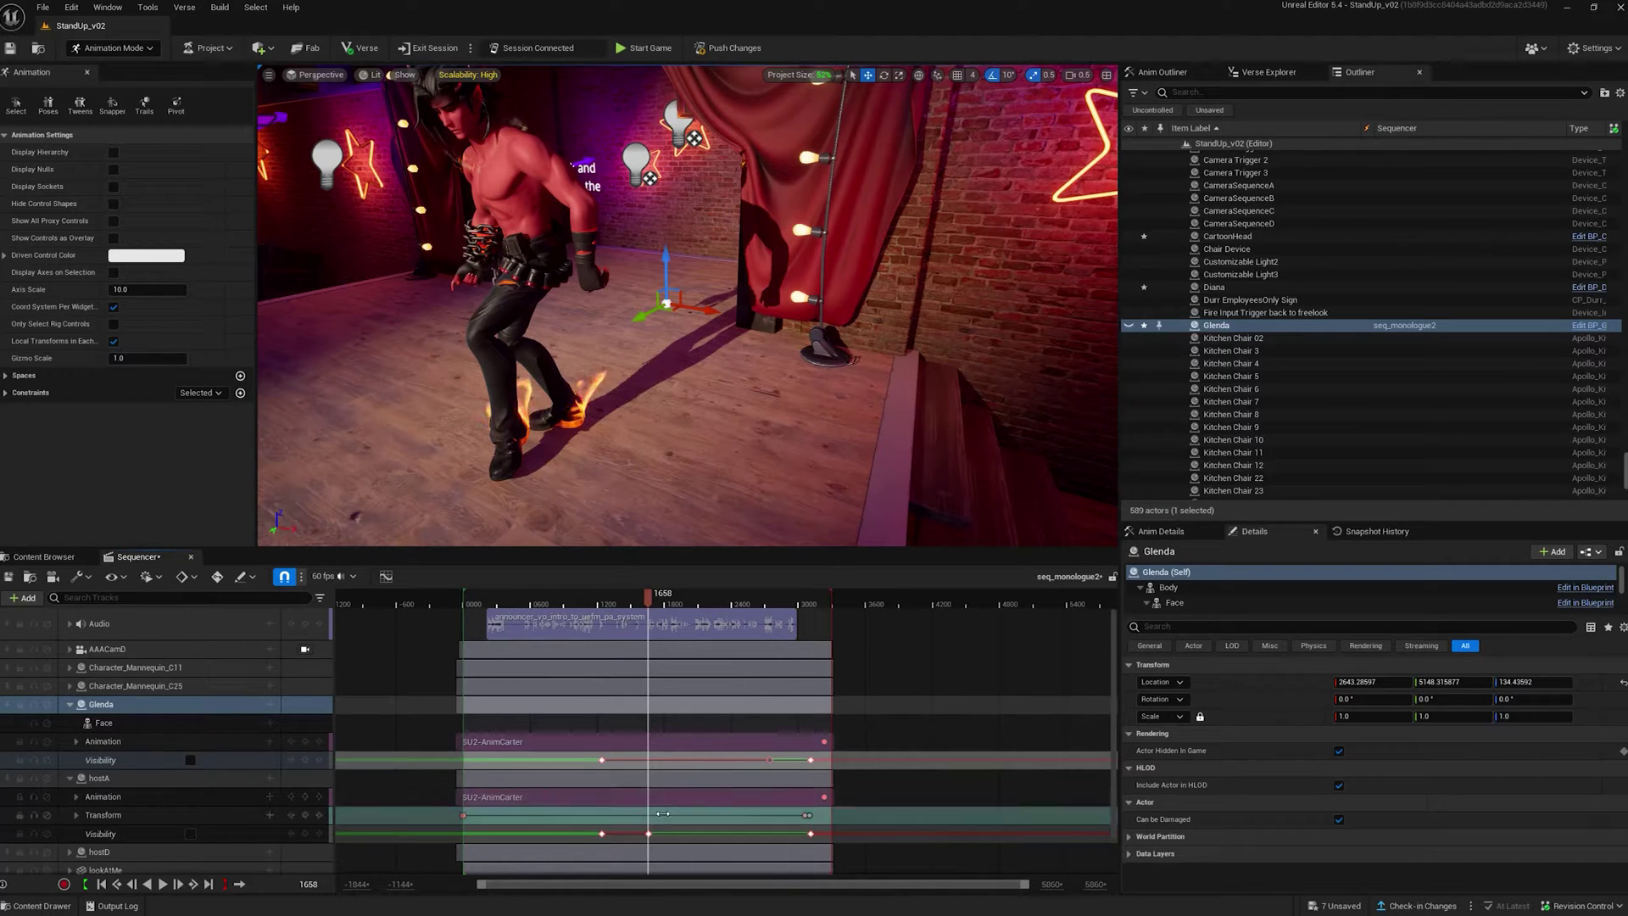
drag(601, 760, 515, 764)
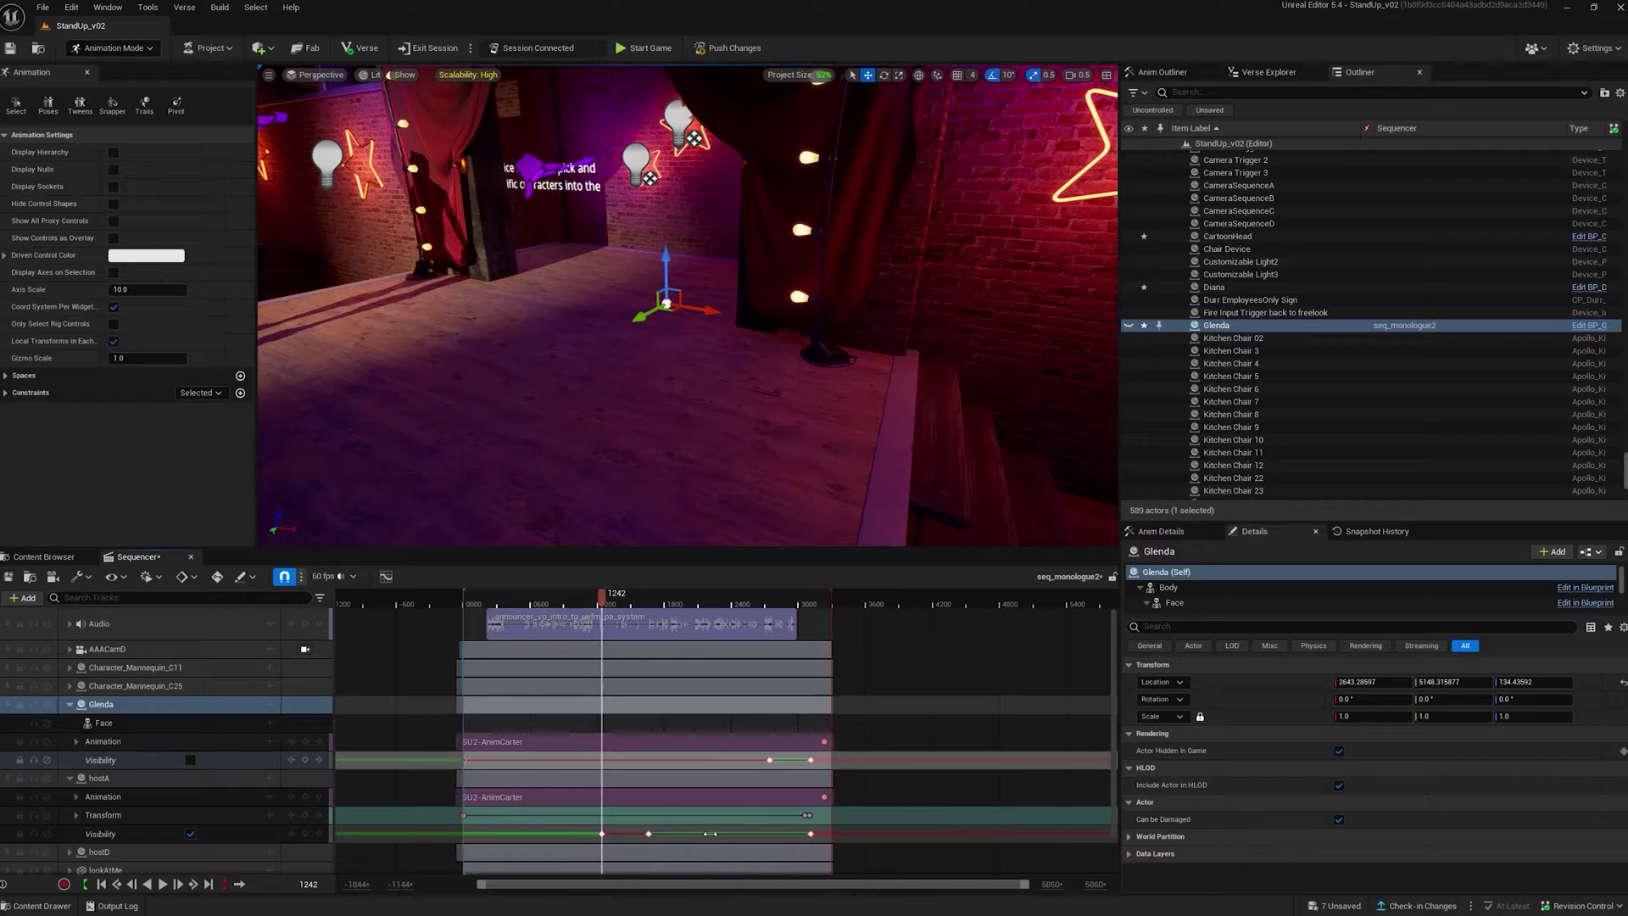
click(810, 833)
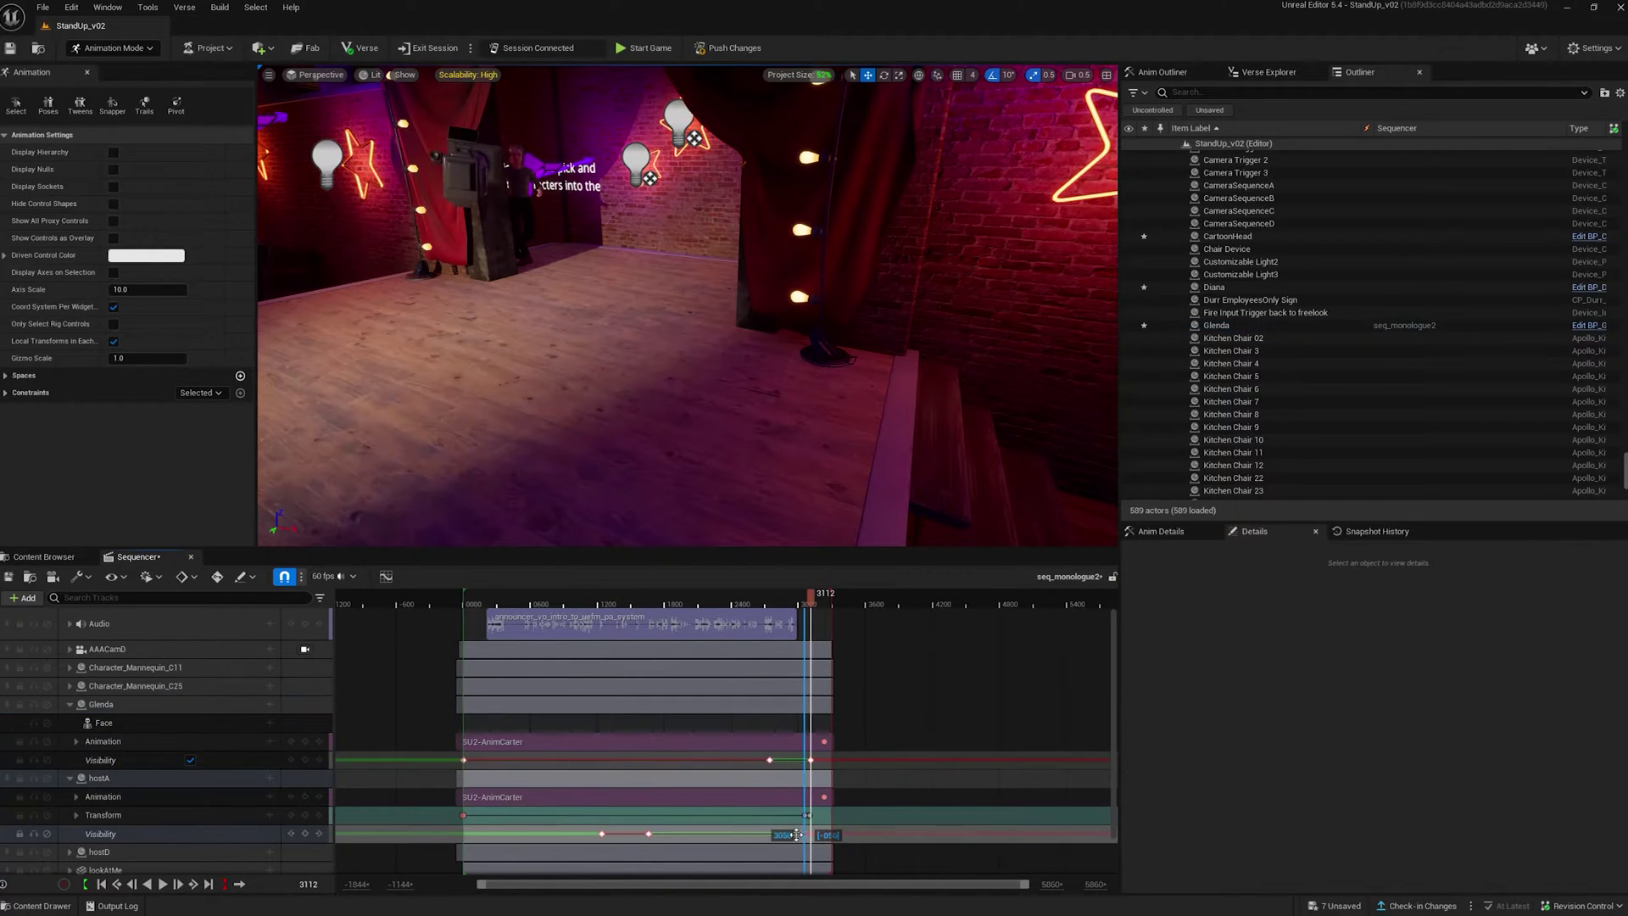
click(759, 597)
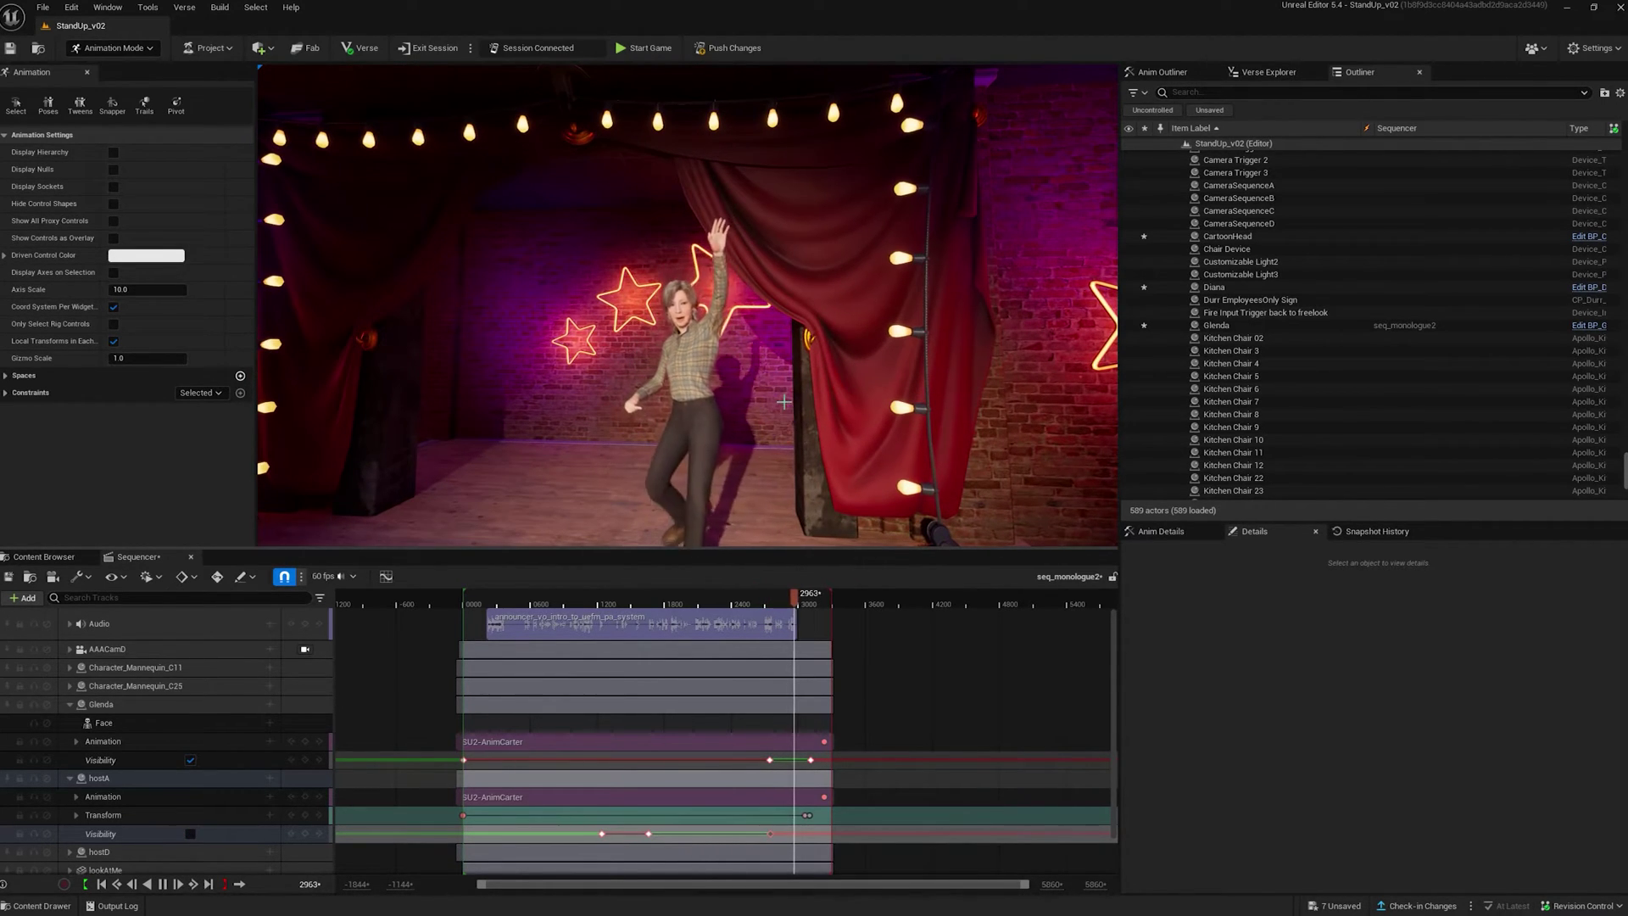
drag(793, 604, 774, 601)
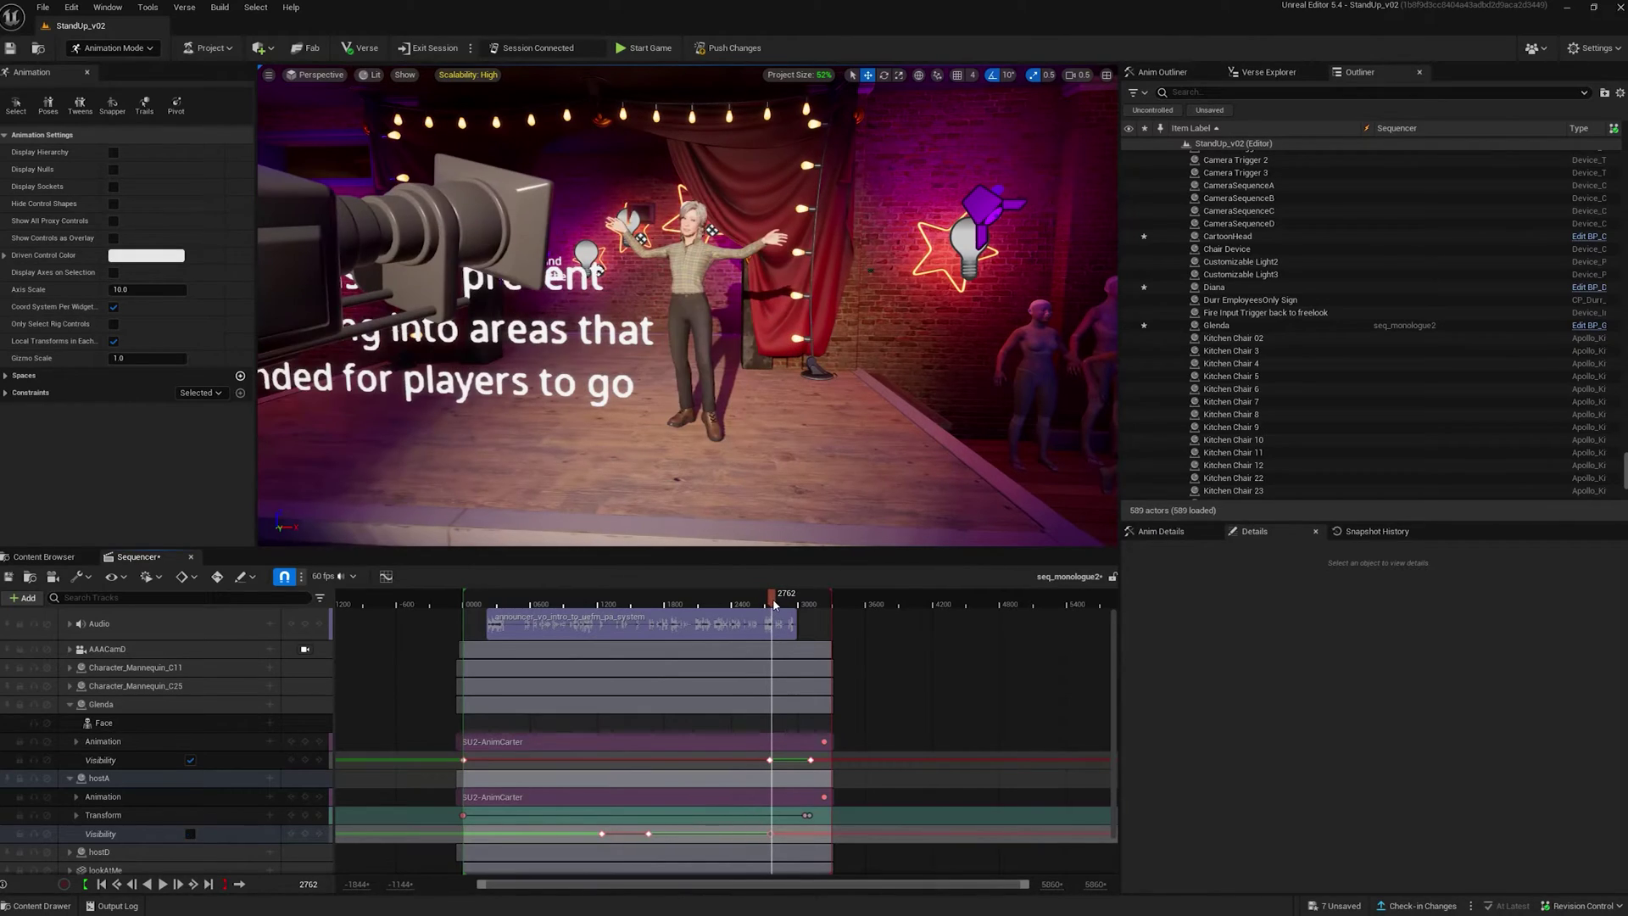
mouse_move(713, 232)
right_down()
mouse_move(550, 276)
mouse_move(688, 305)
mouse_move(829, 534)
mouse_move(688, 305)
mouse_move(559, 280)
mouse_move(813, 330)
right_up()
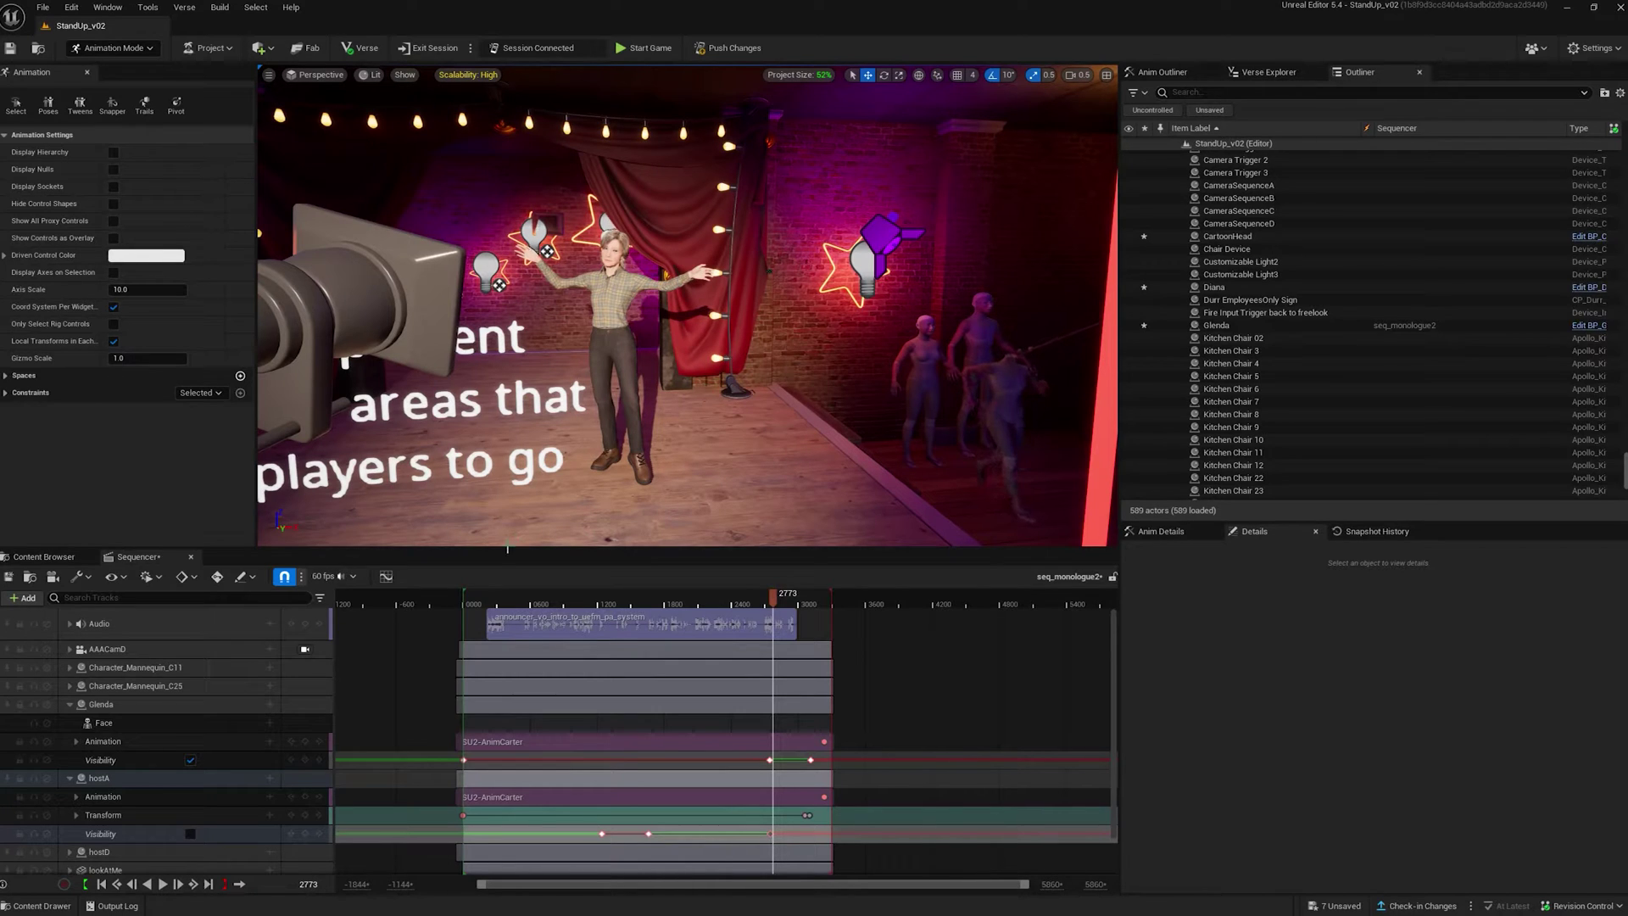
click(1032, 445)
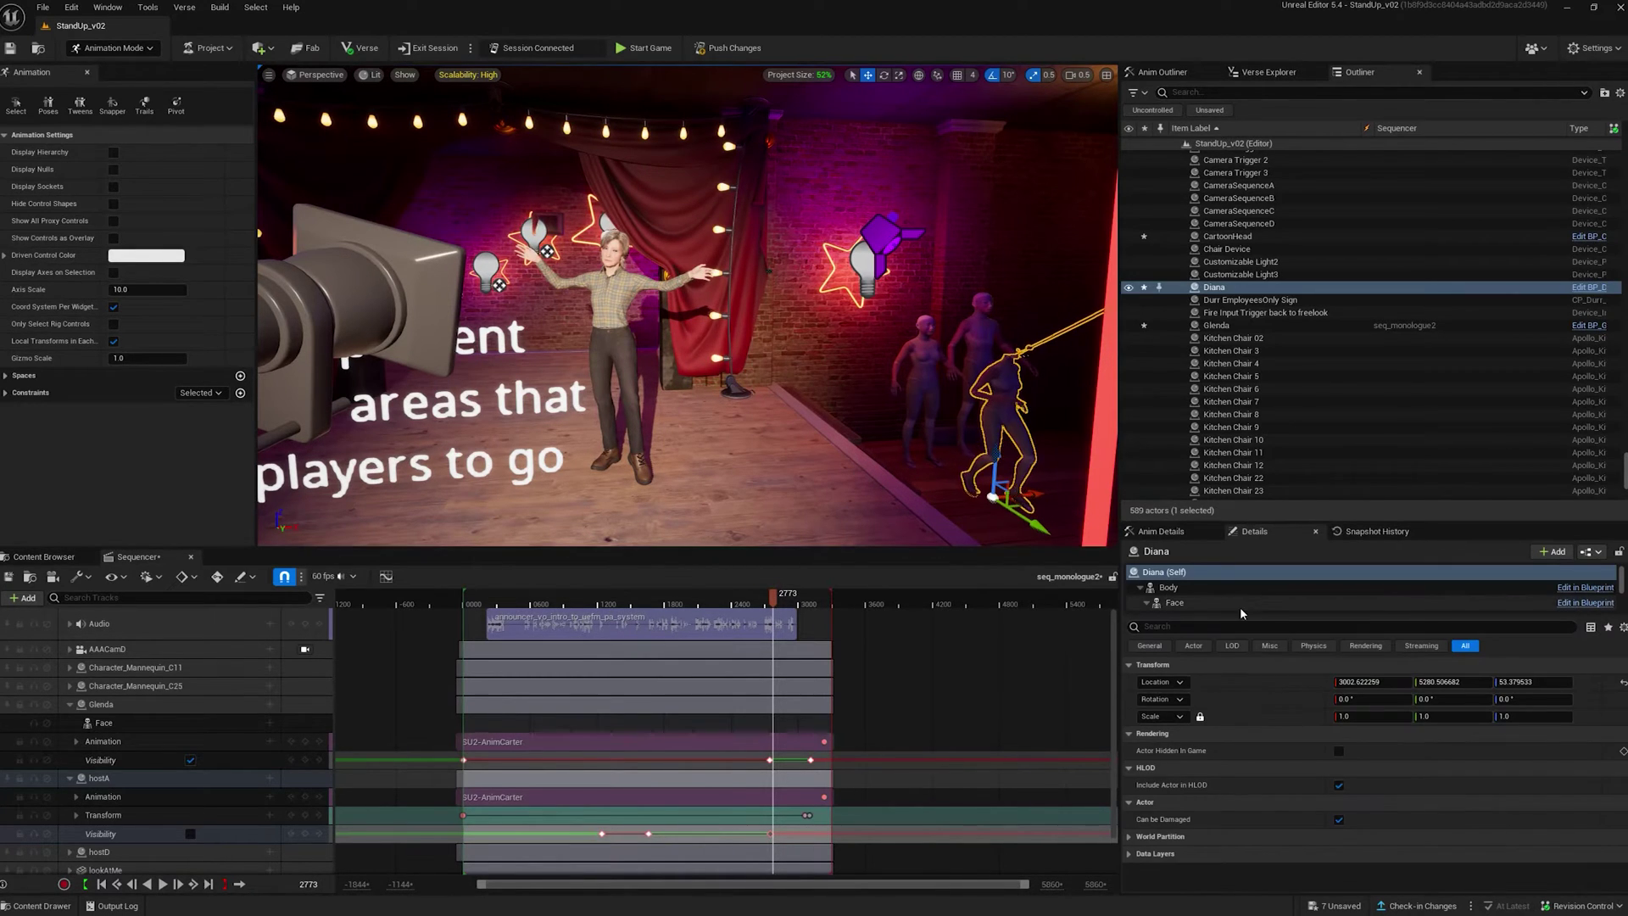
click(1185, 587)
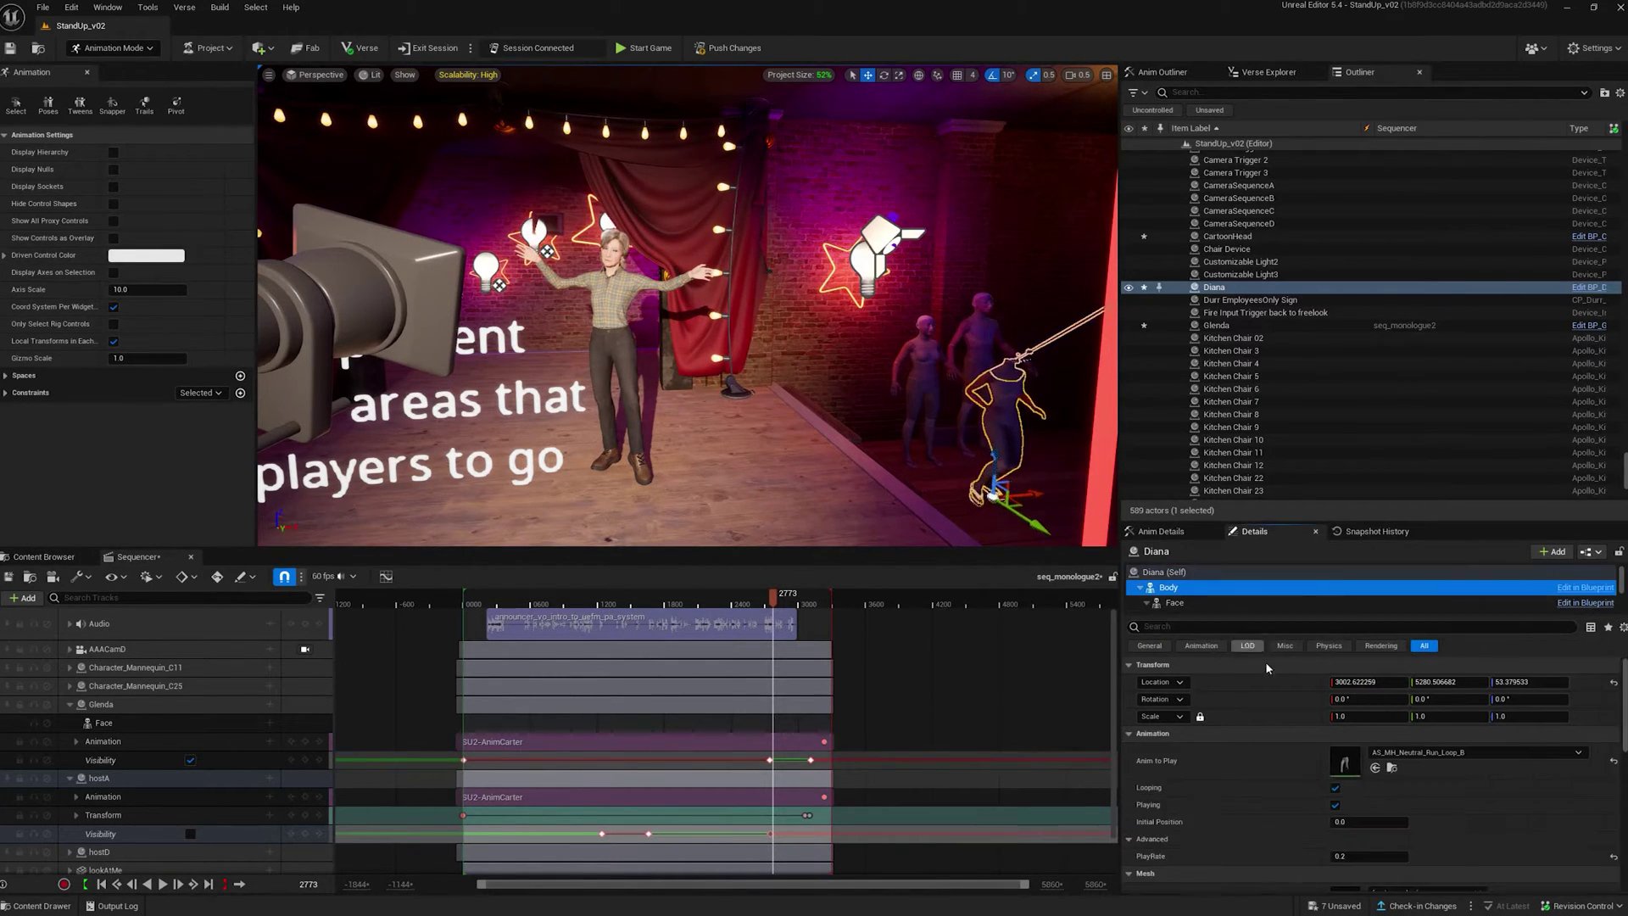
click(1184, 604)
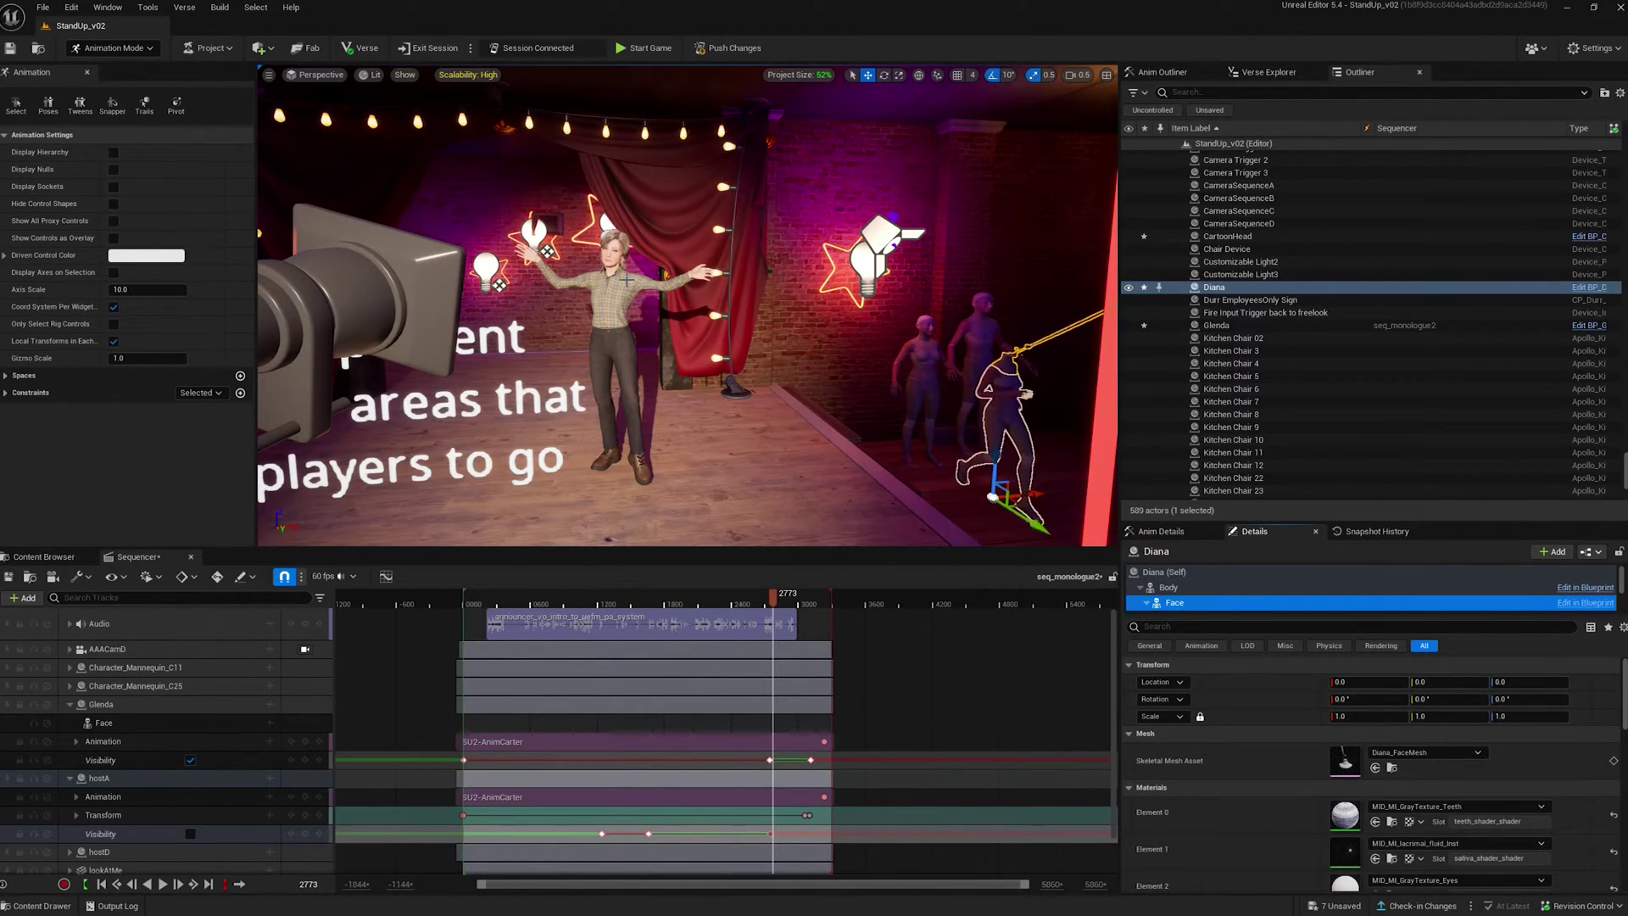
click(433, 420)
right_drag(501, 283, 667, 271)
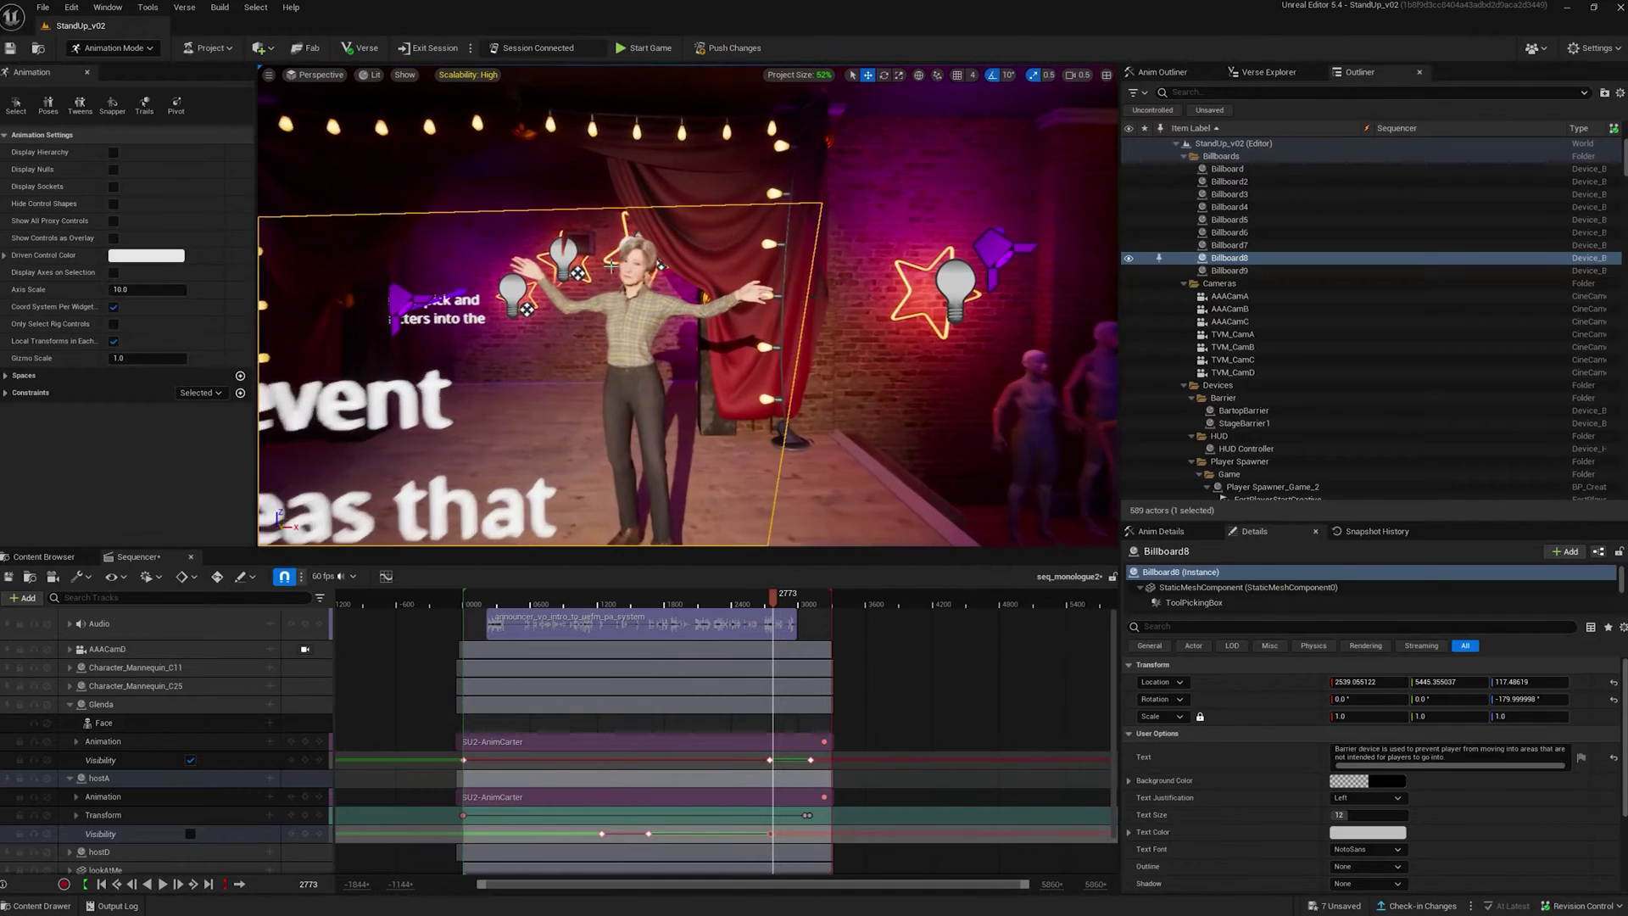
click(668, 271)
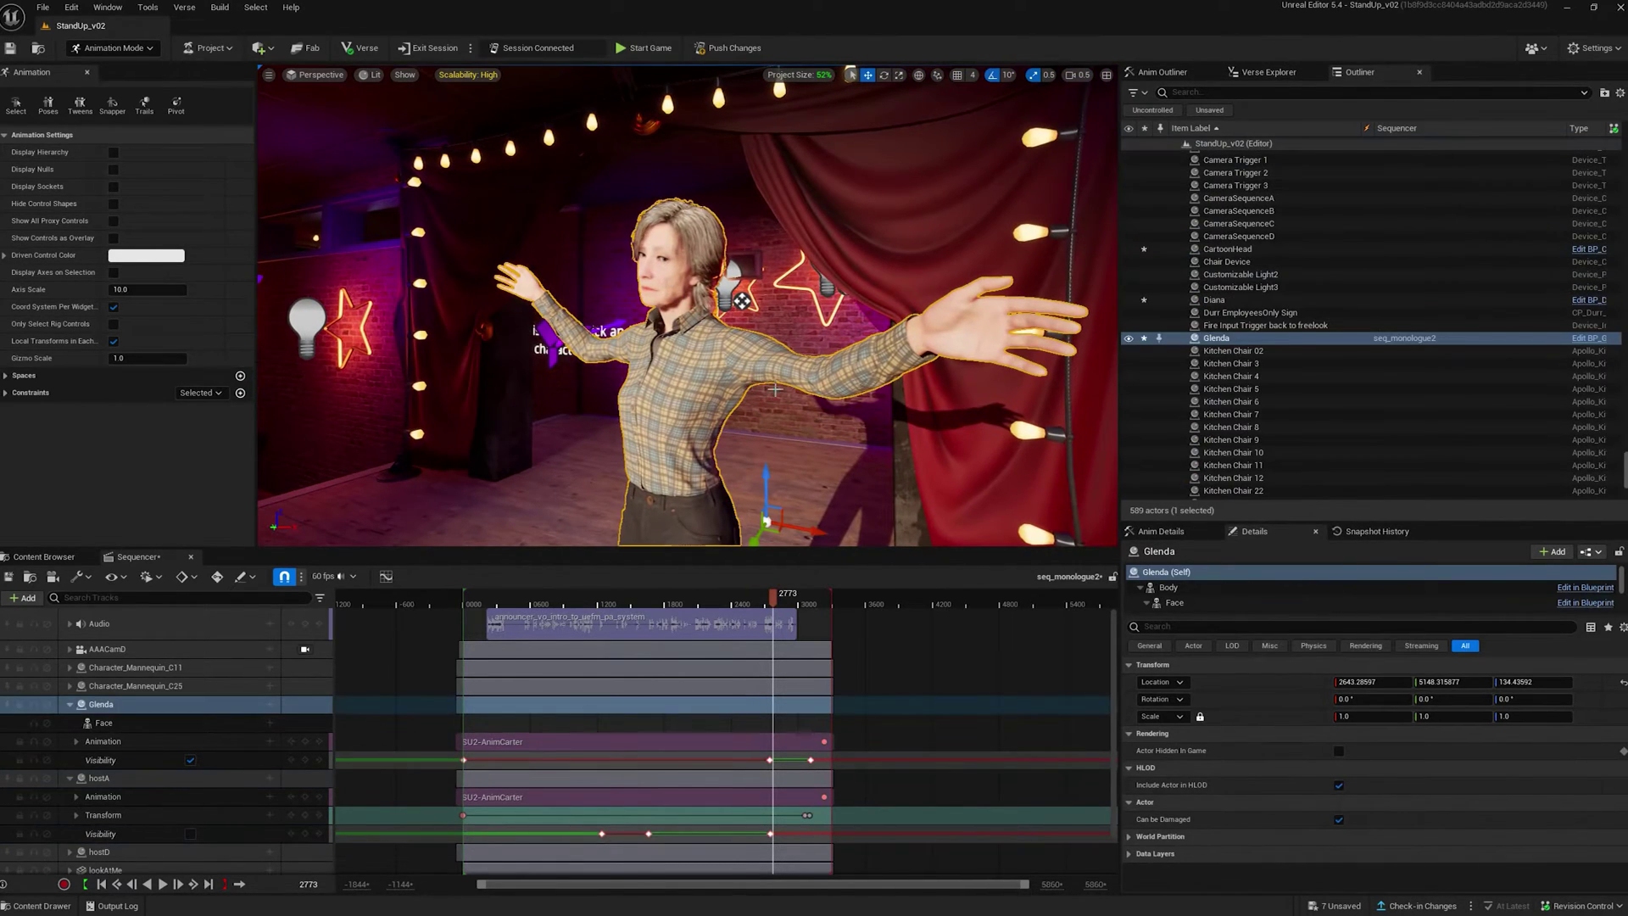
click(1173, 603)
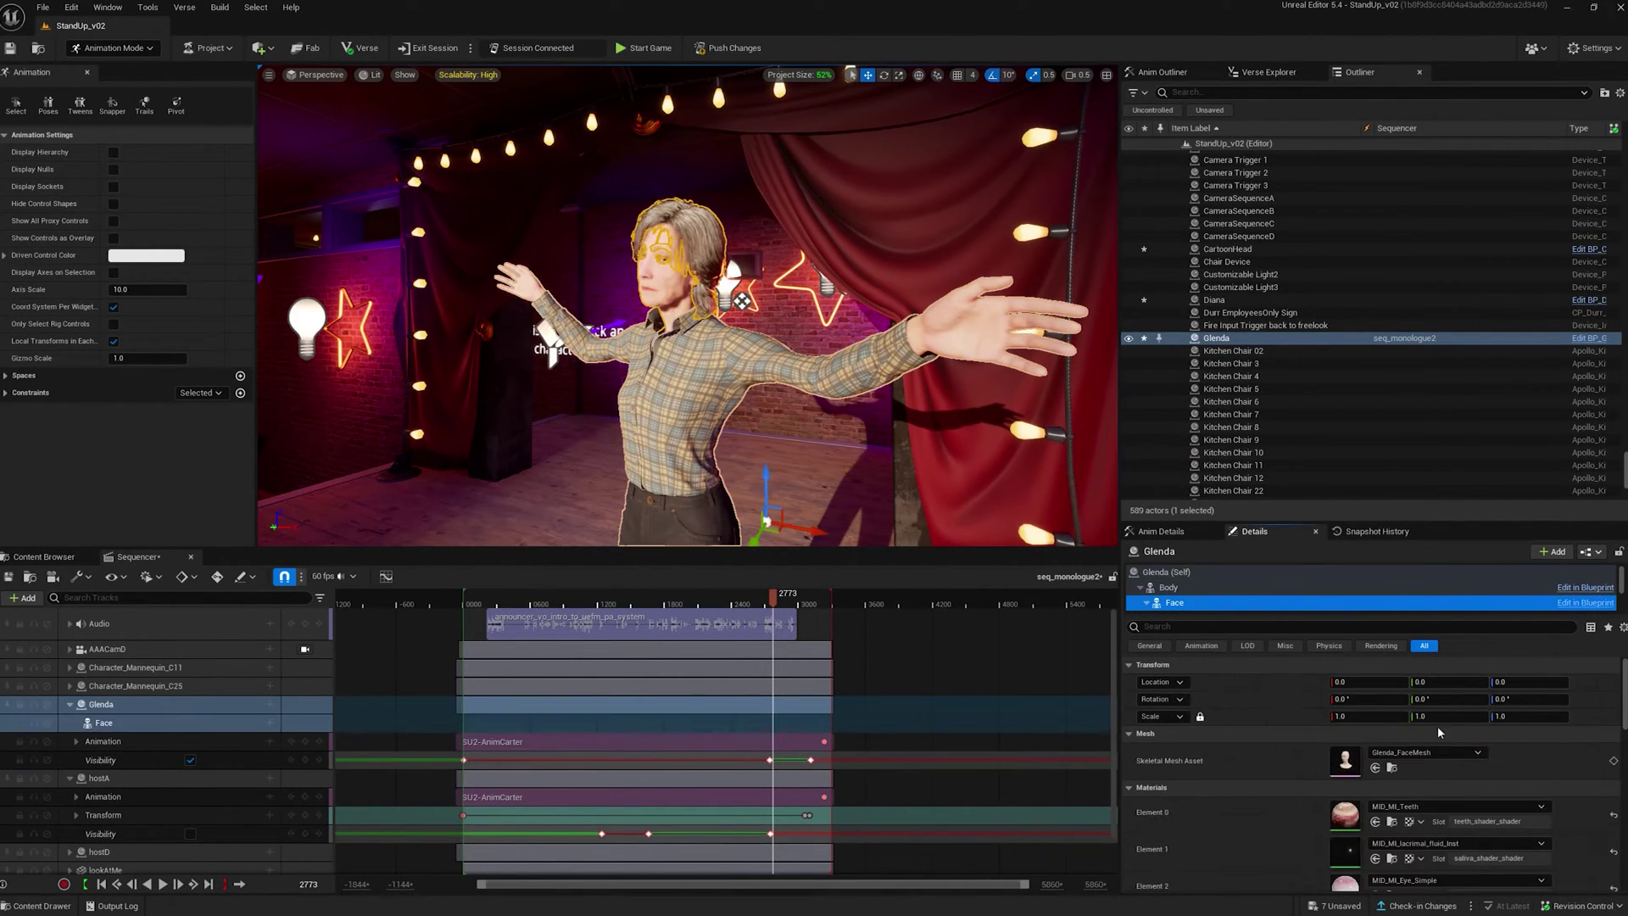
click(1424, 751)
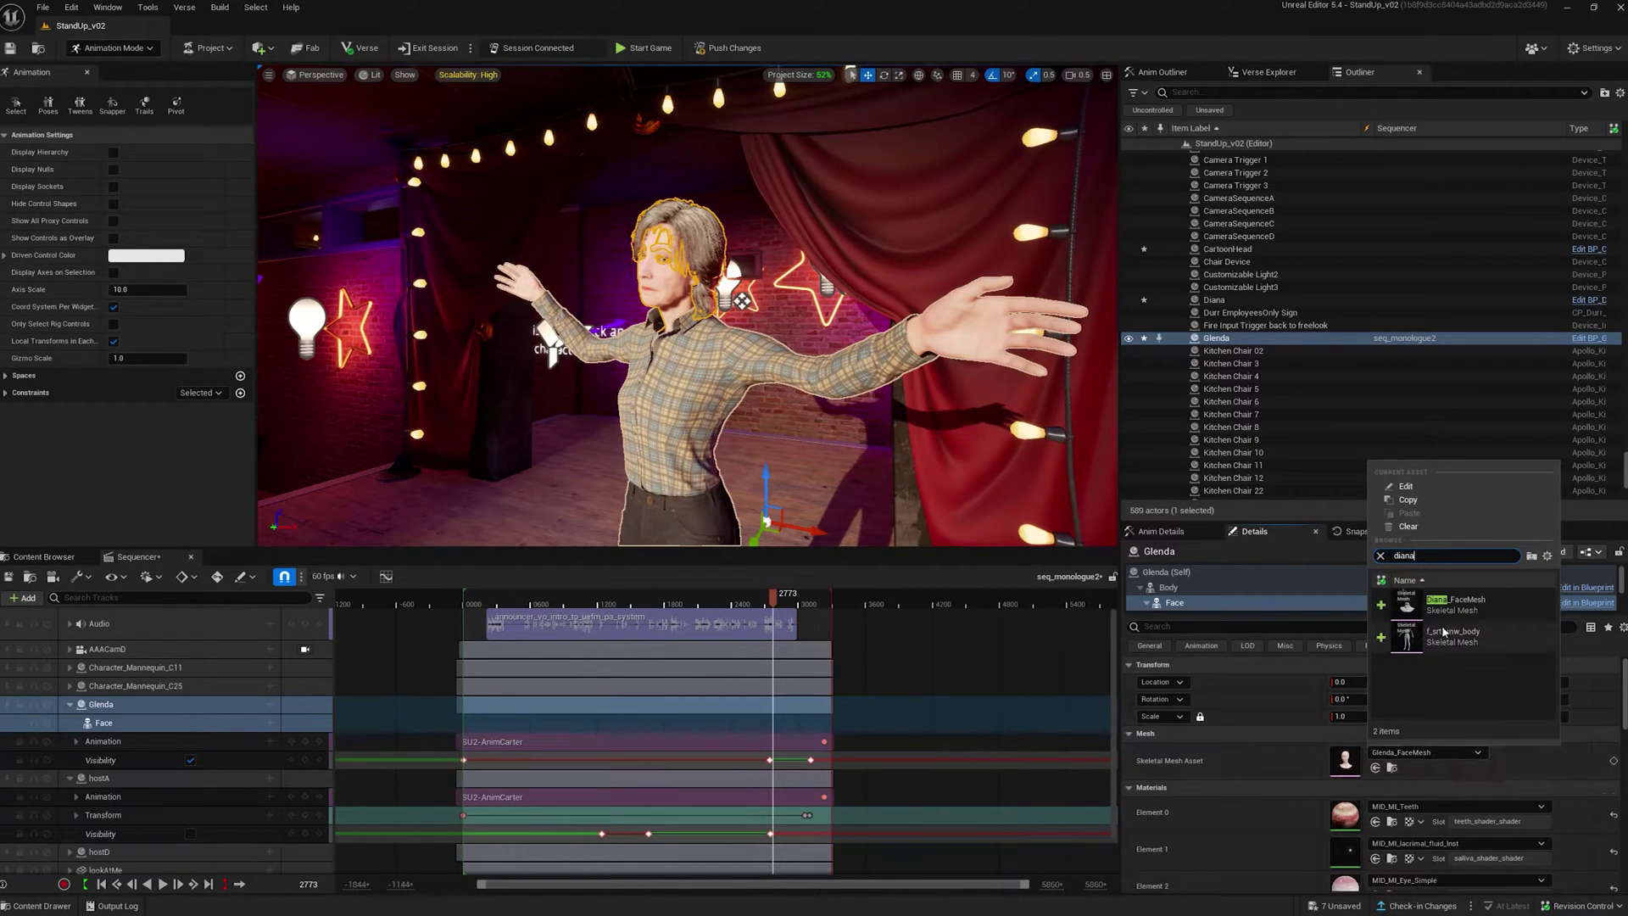
click(1450, 631)
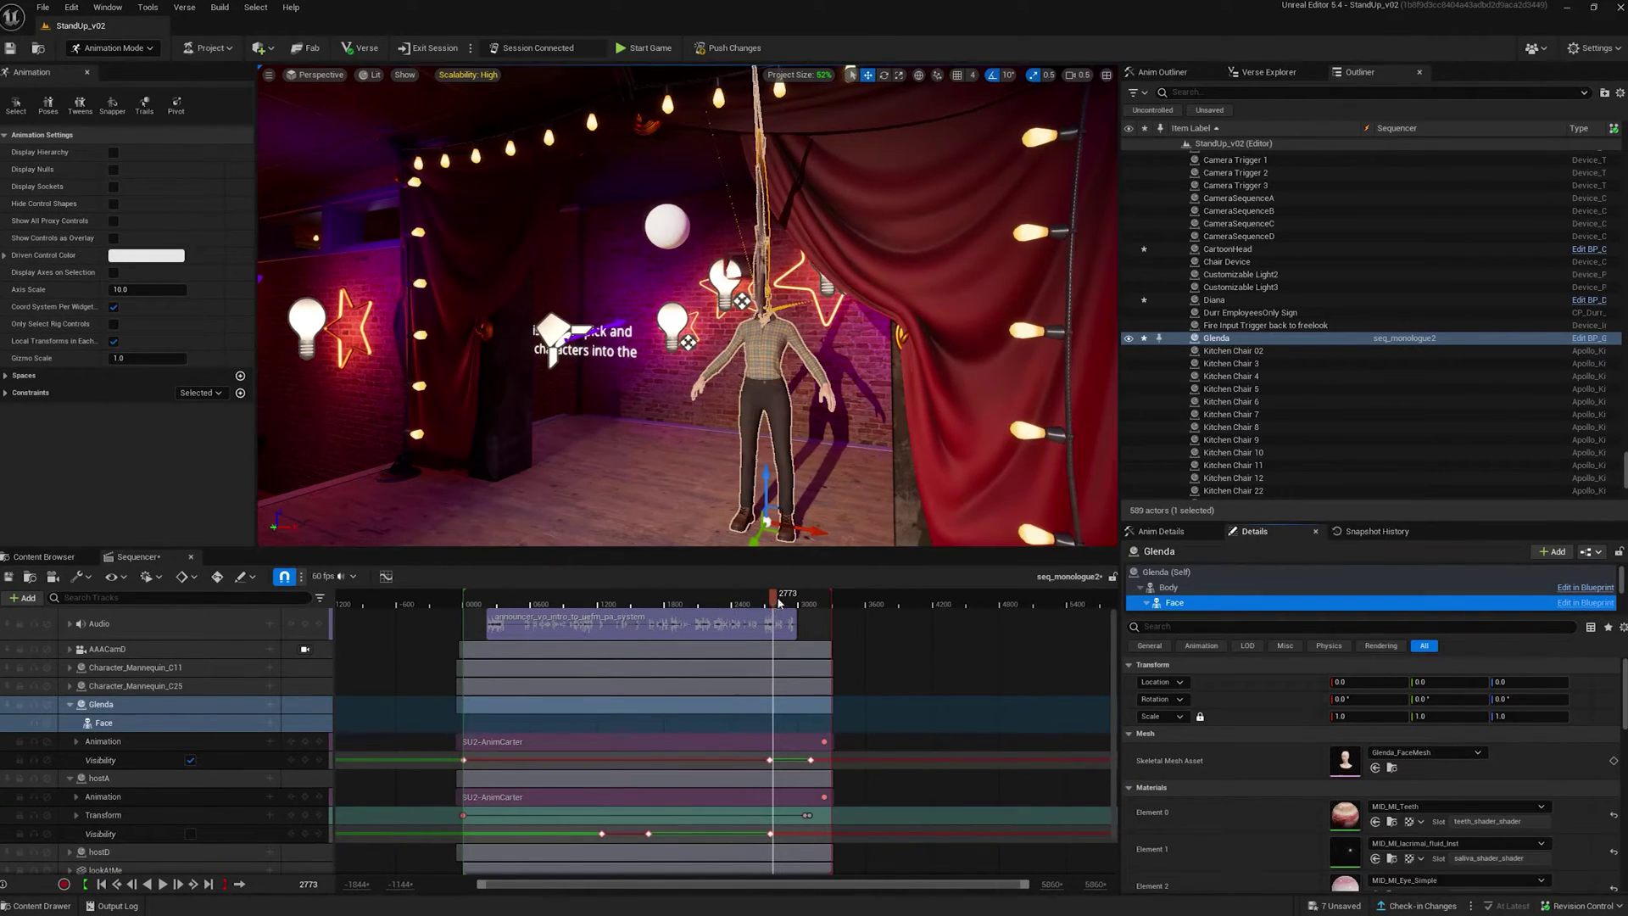
drag(783, 599, 765, 600)
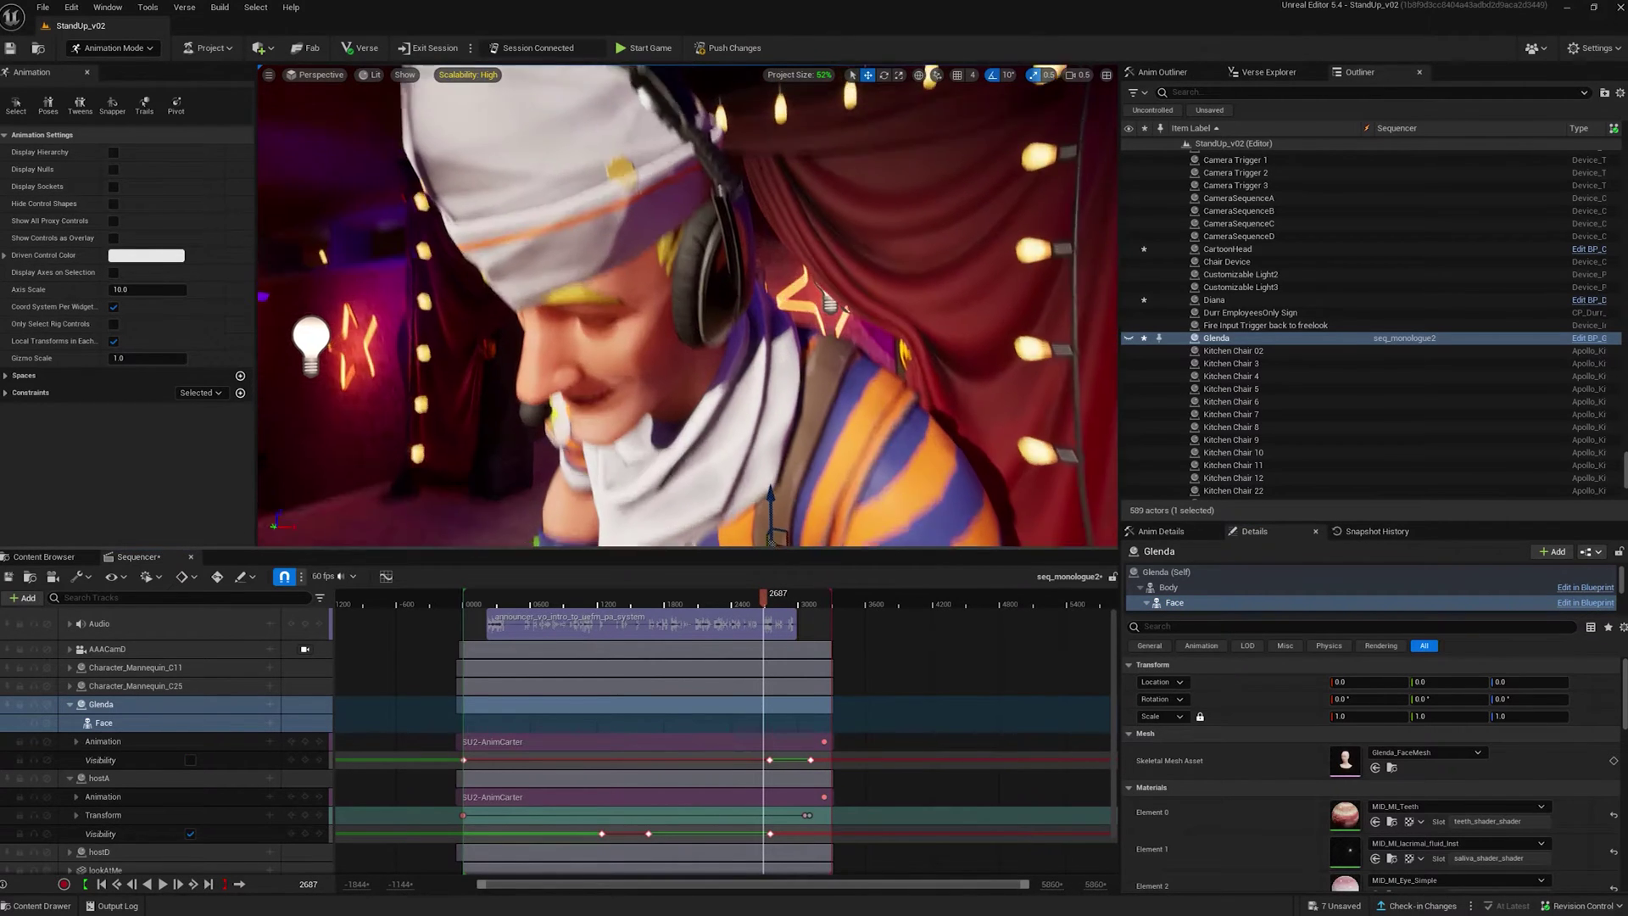
right_drag(733, 435, 688, 306)
key(e)
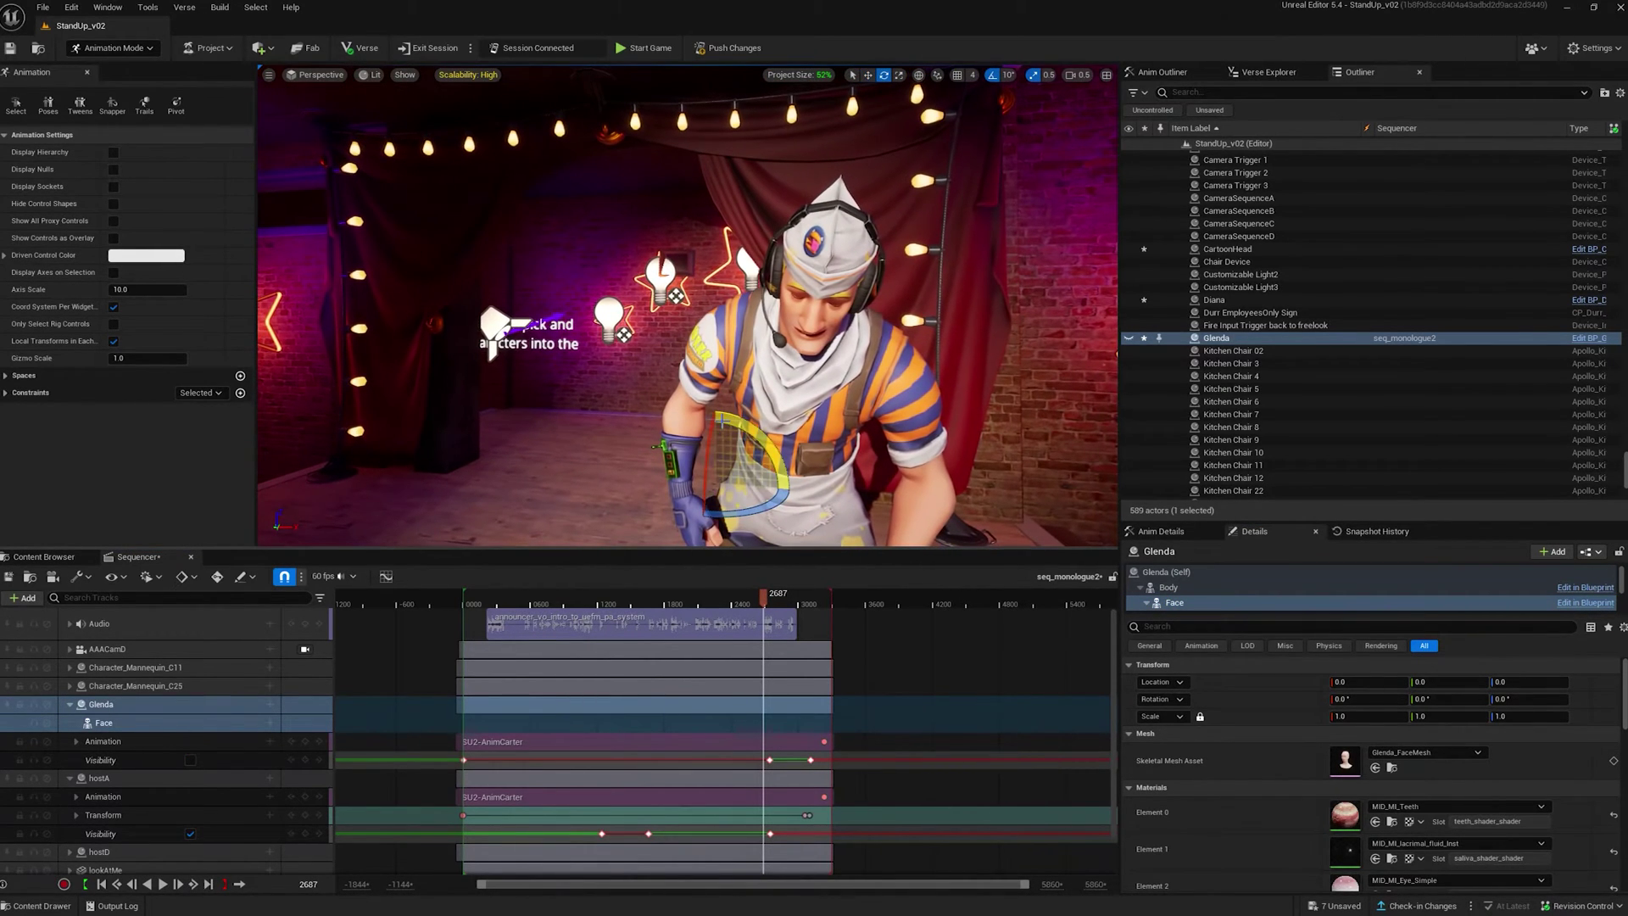
click(770, 499)
middle_drag(782, 468, 808, 489)
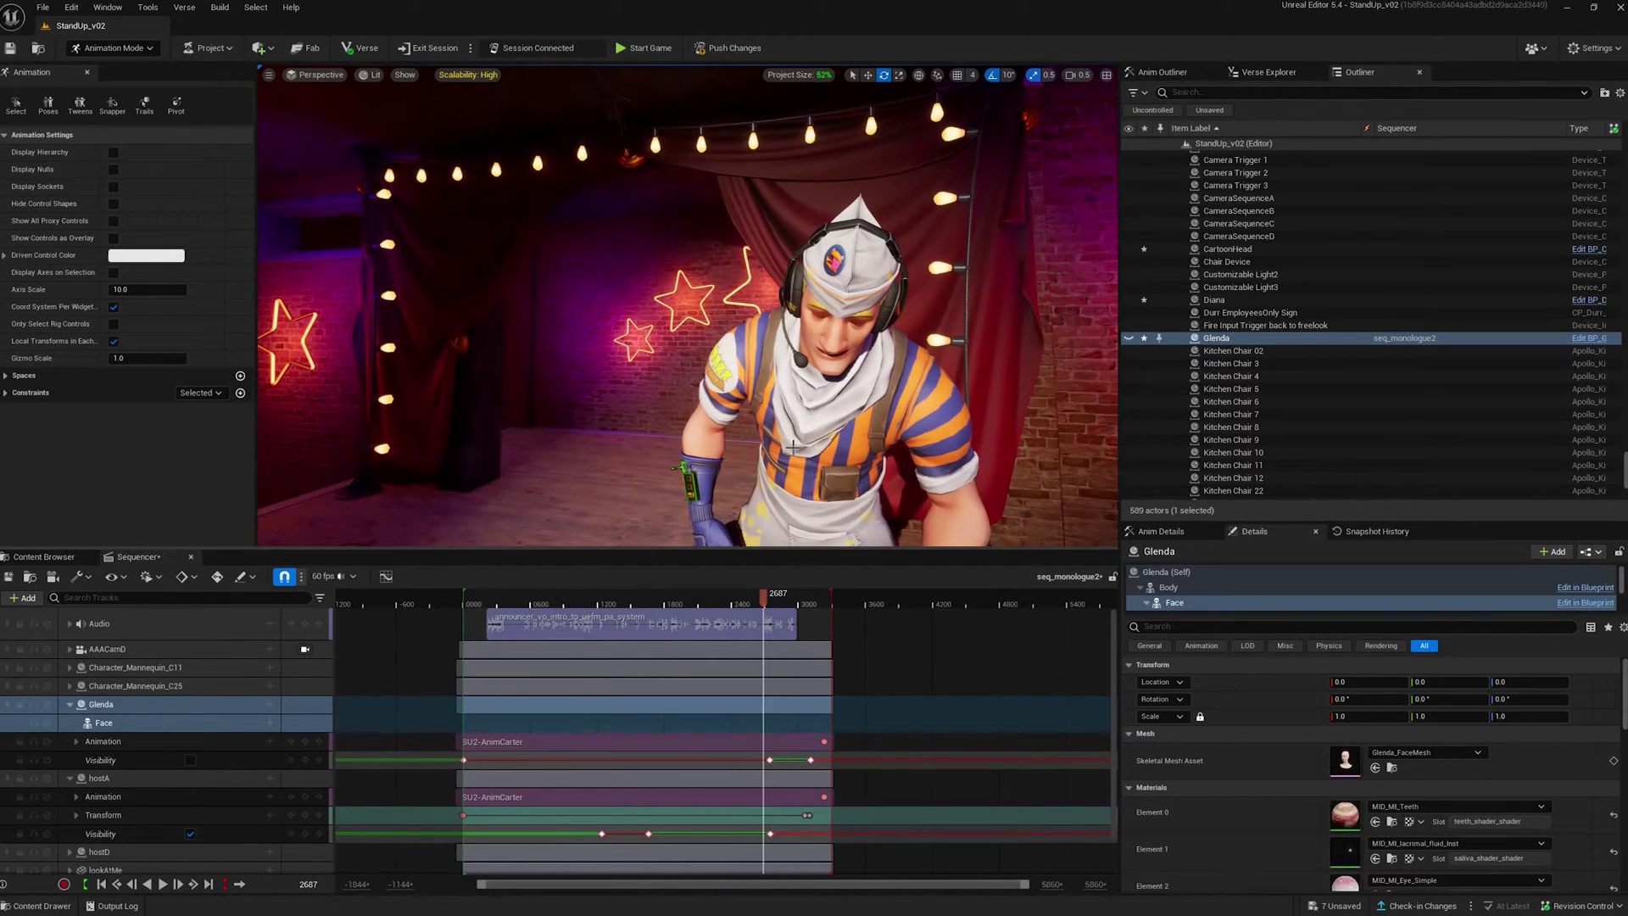
key(space)
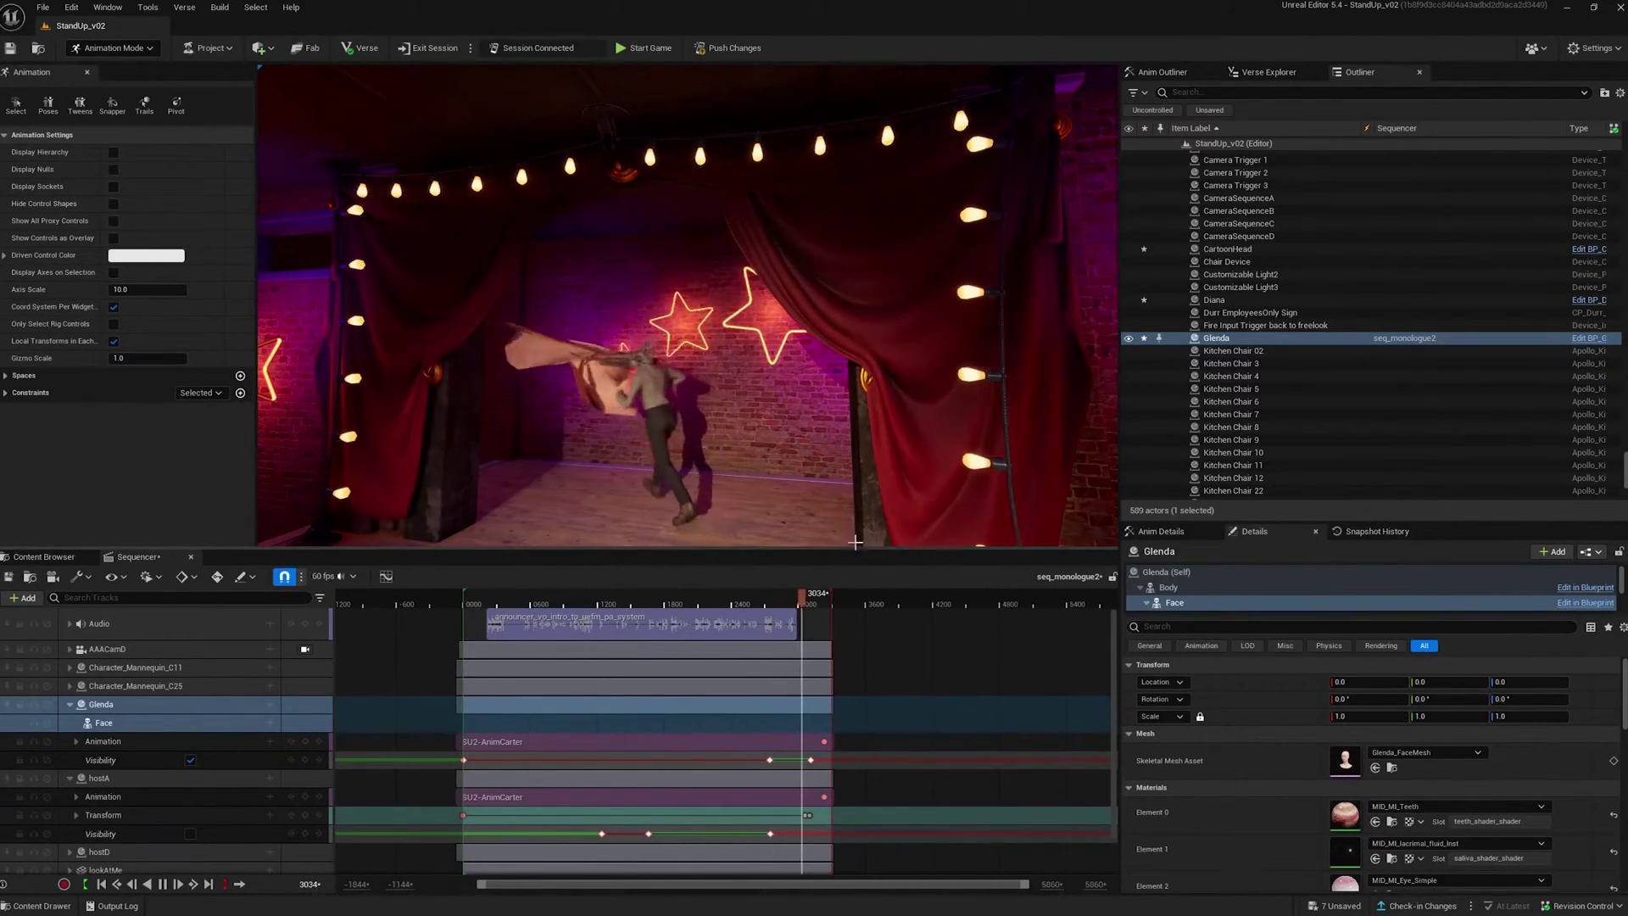
drag(814, 593, 791, 594)
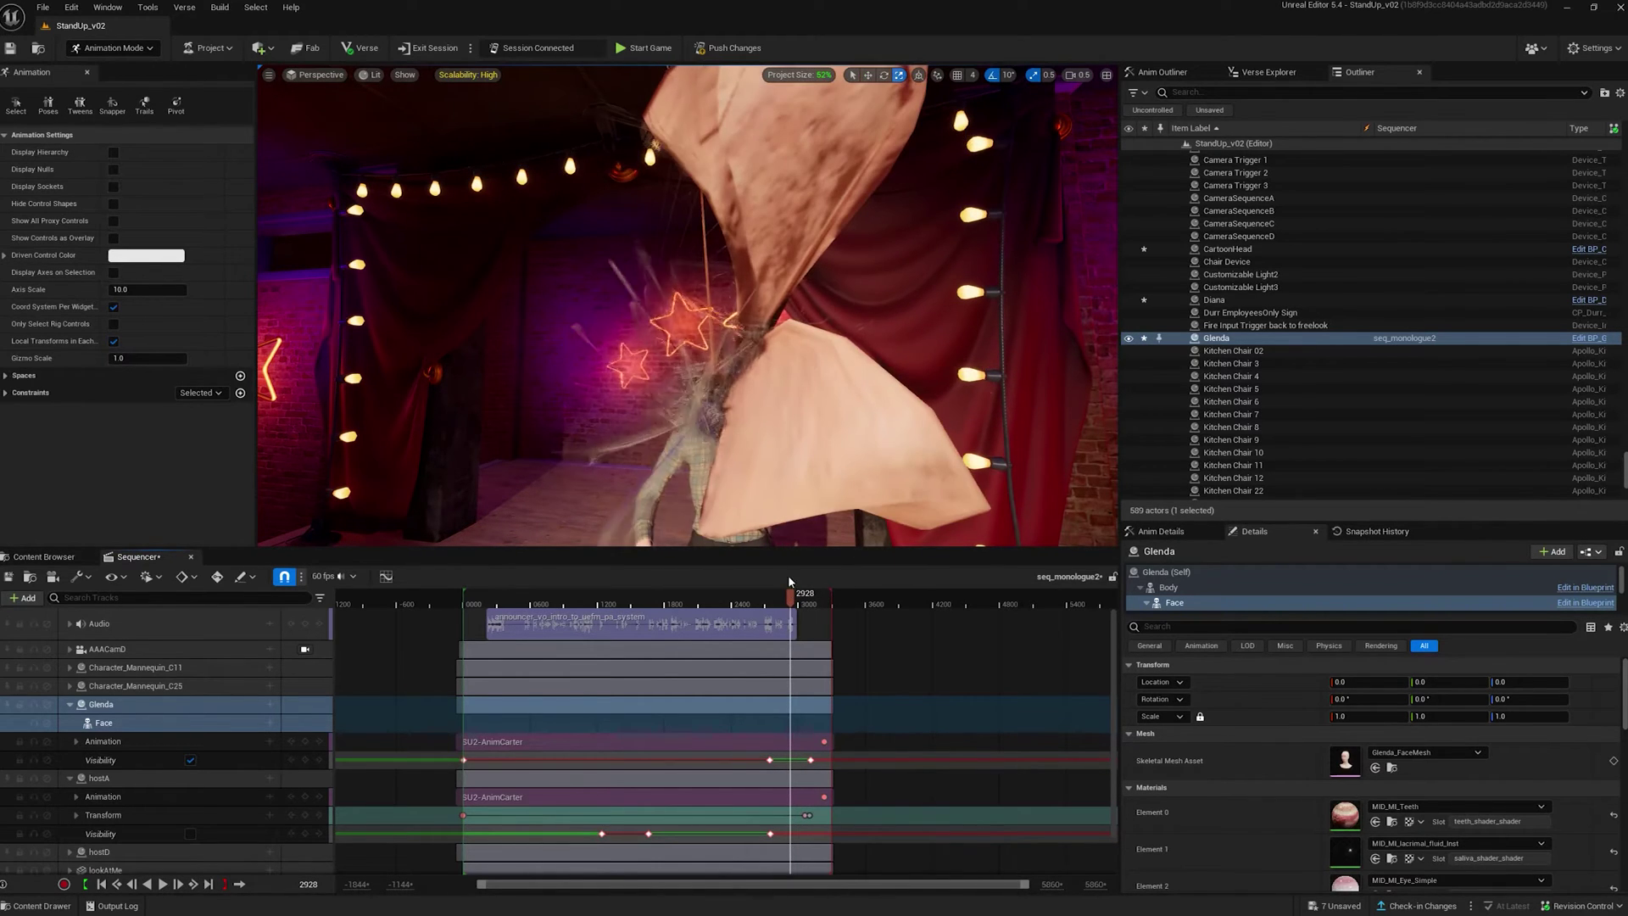
key(space)
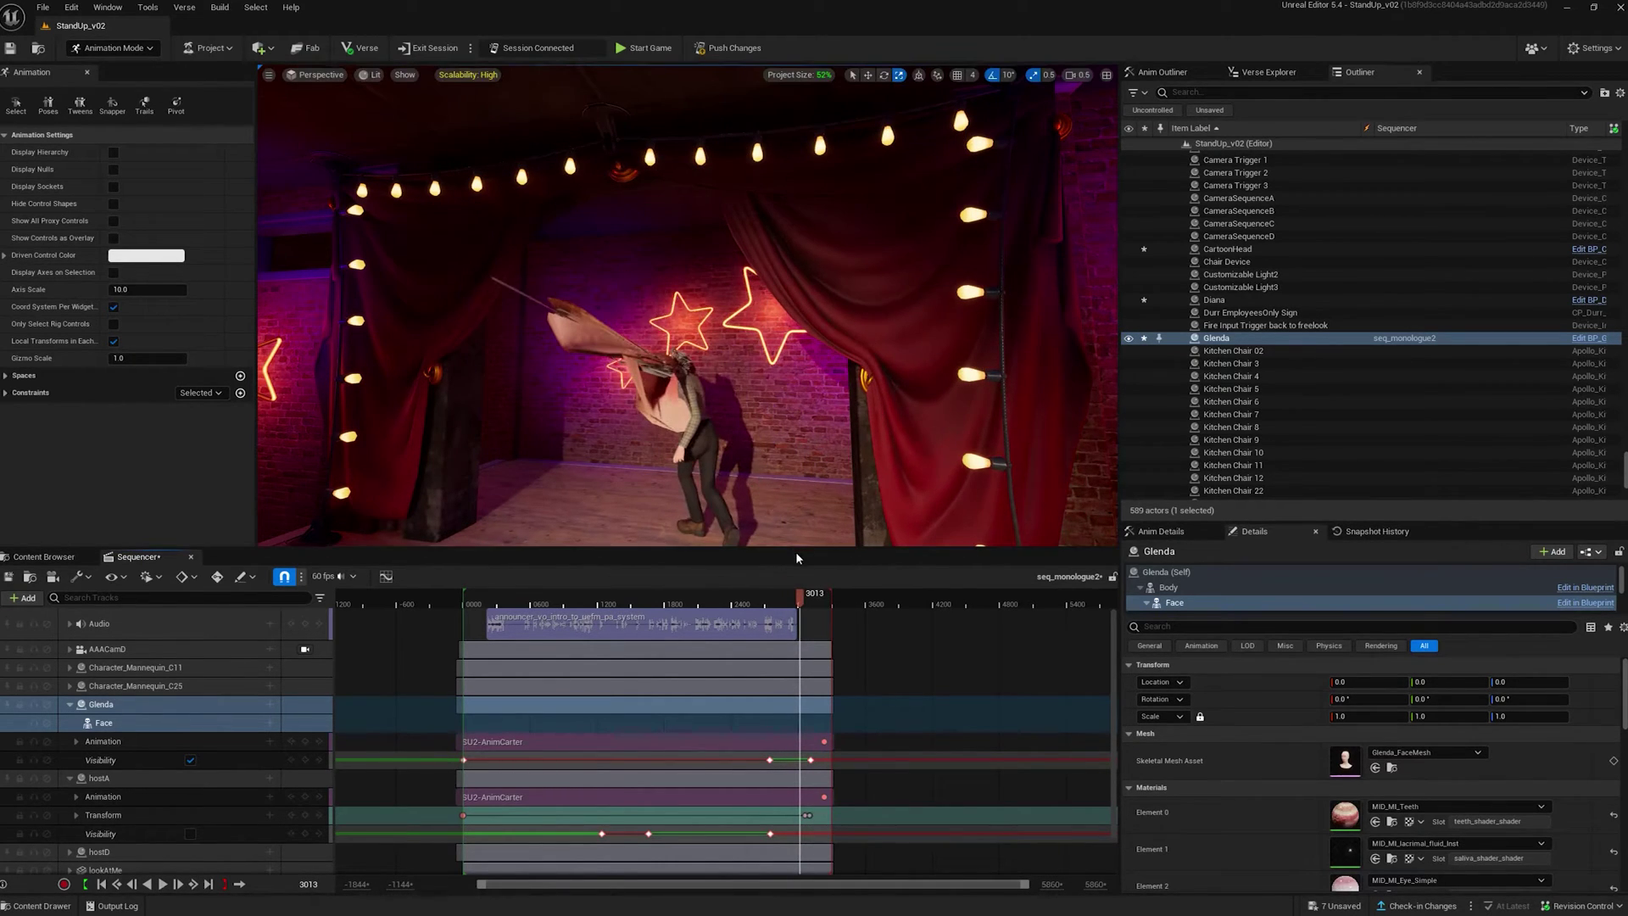
drag(814, 595, 803, 594)
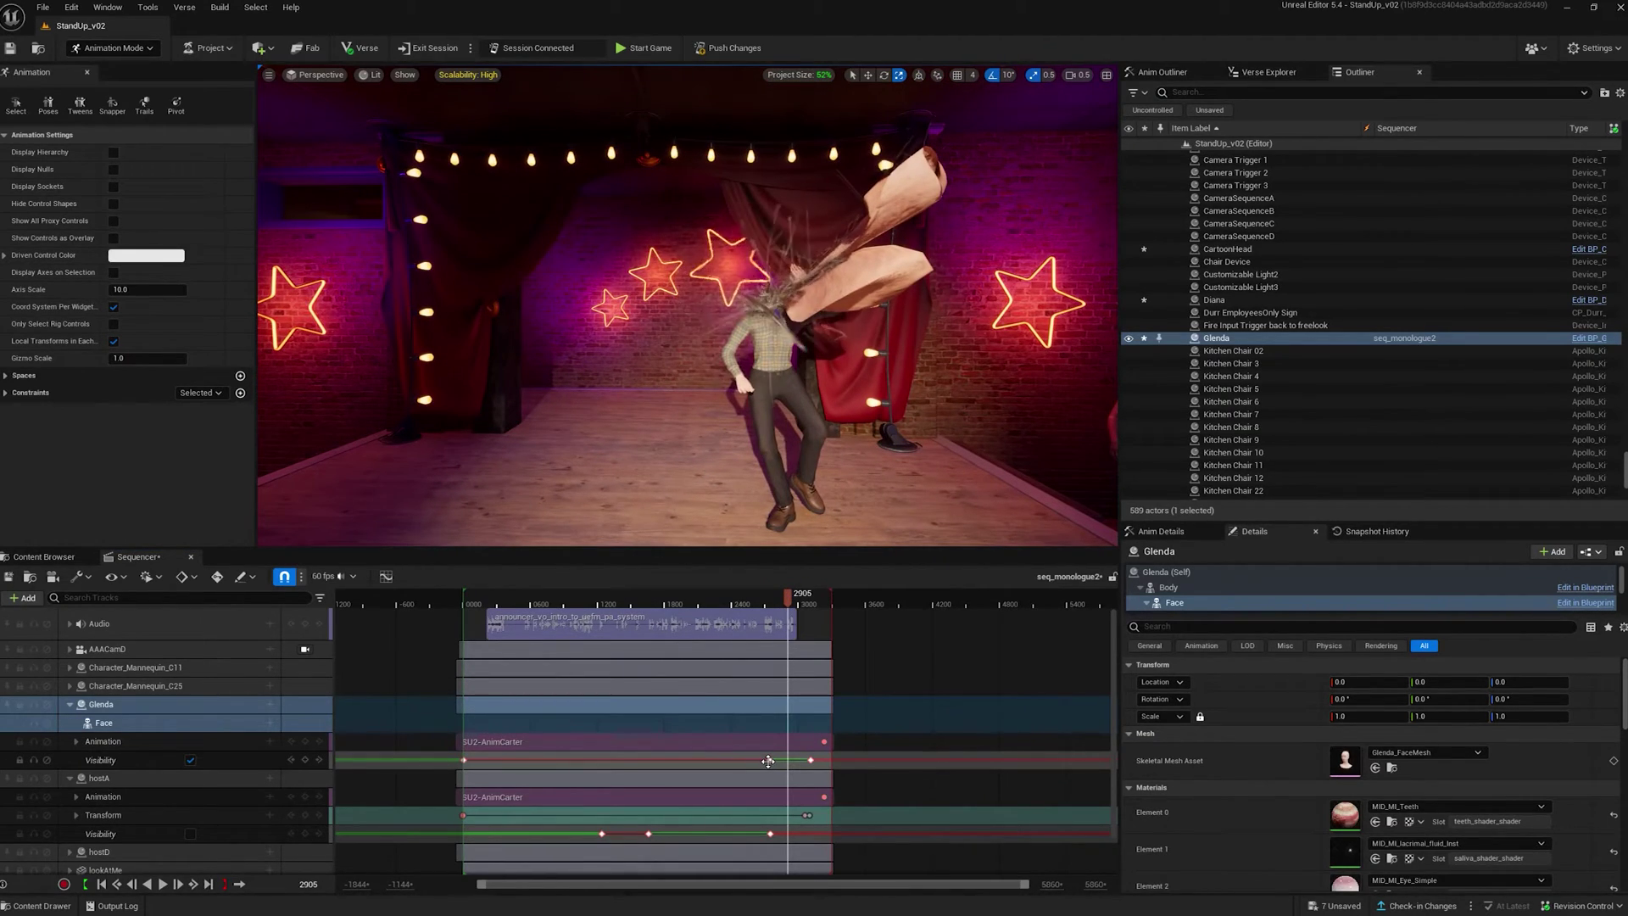
drag(769, 761, 547, 760)
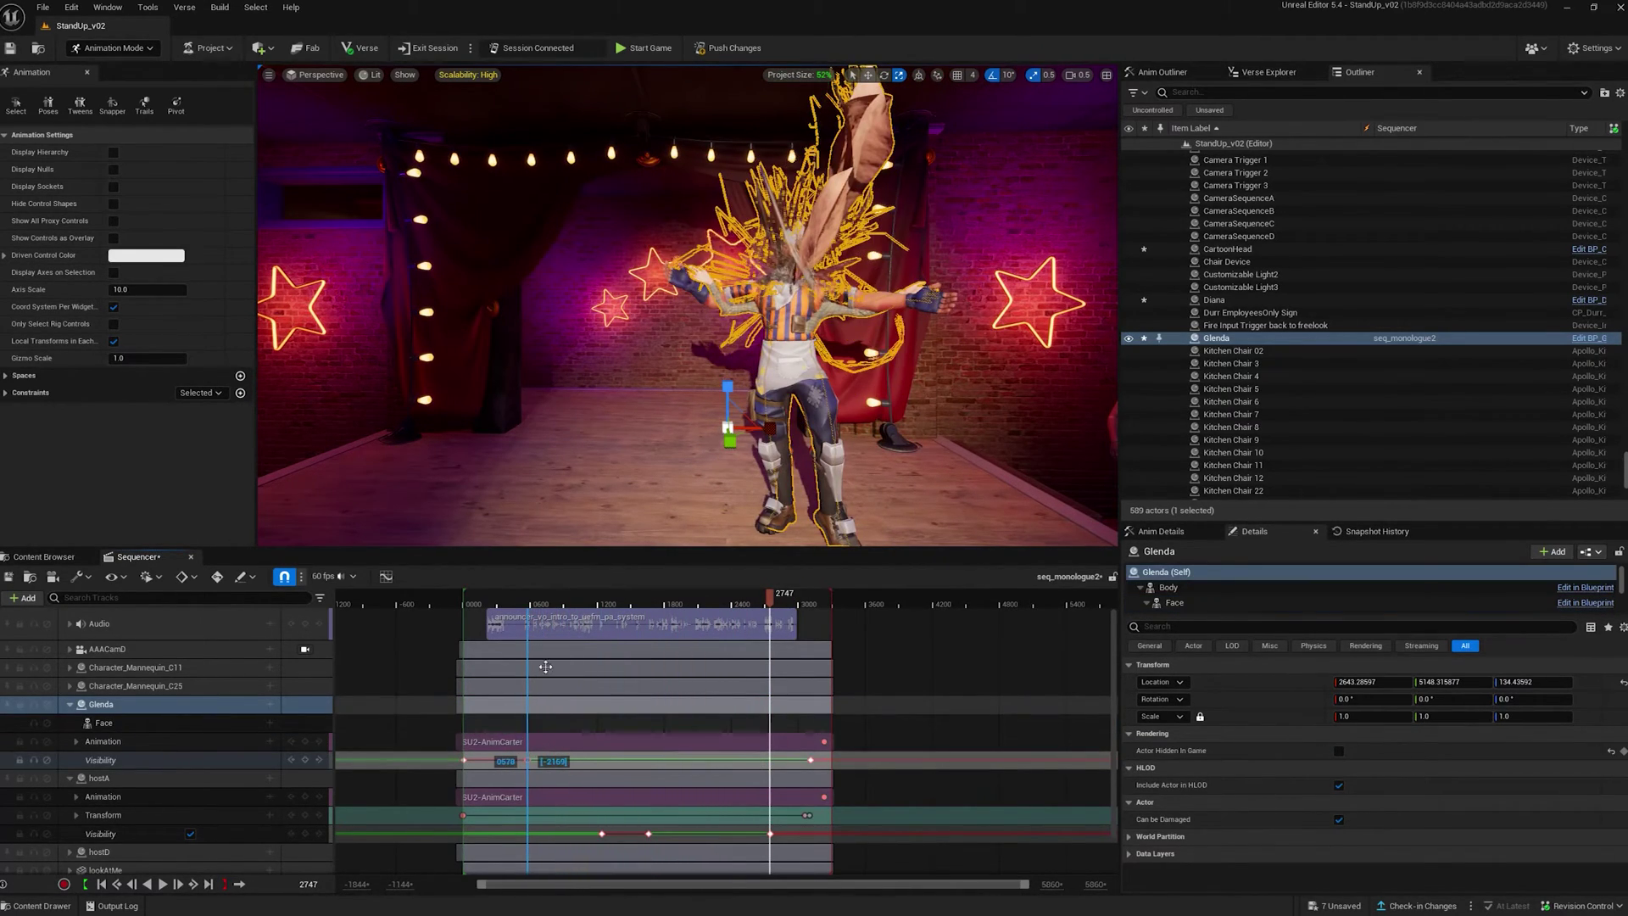
click(537, 605)
key(space)
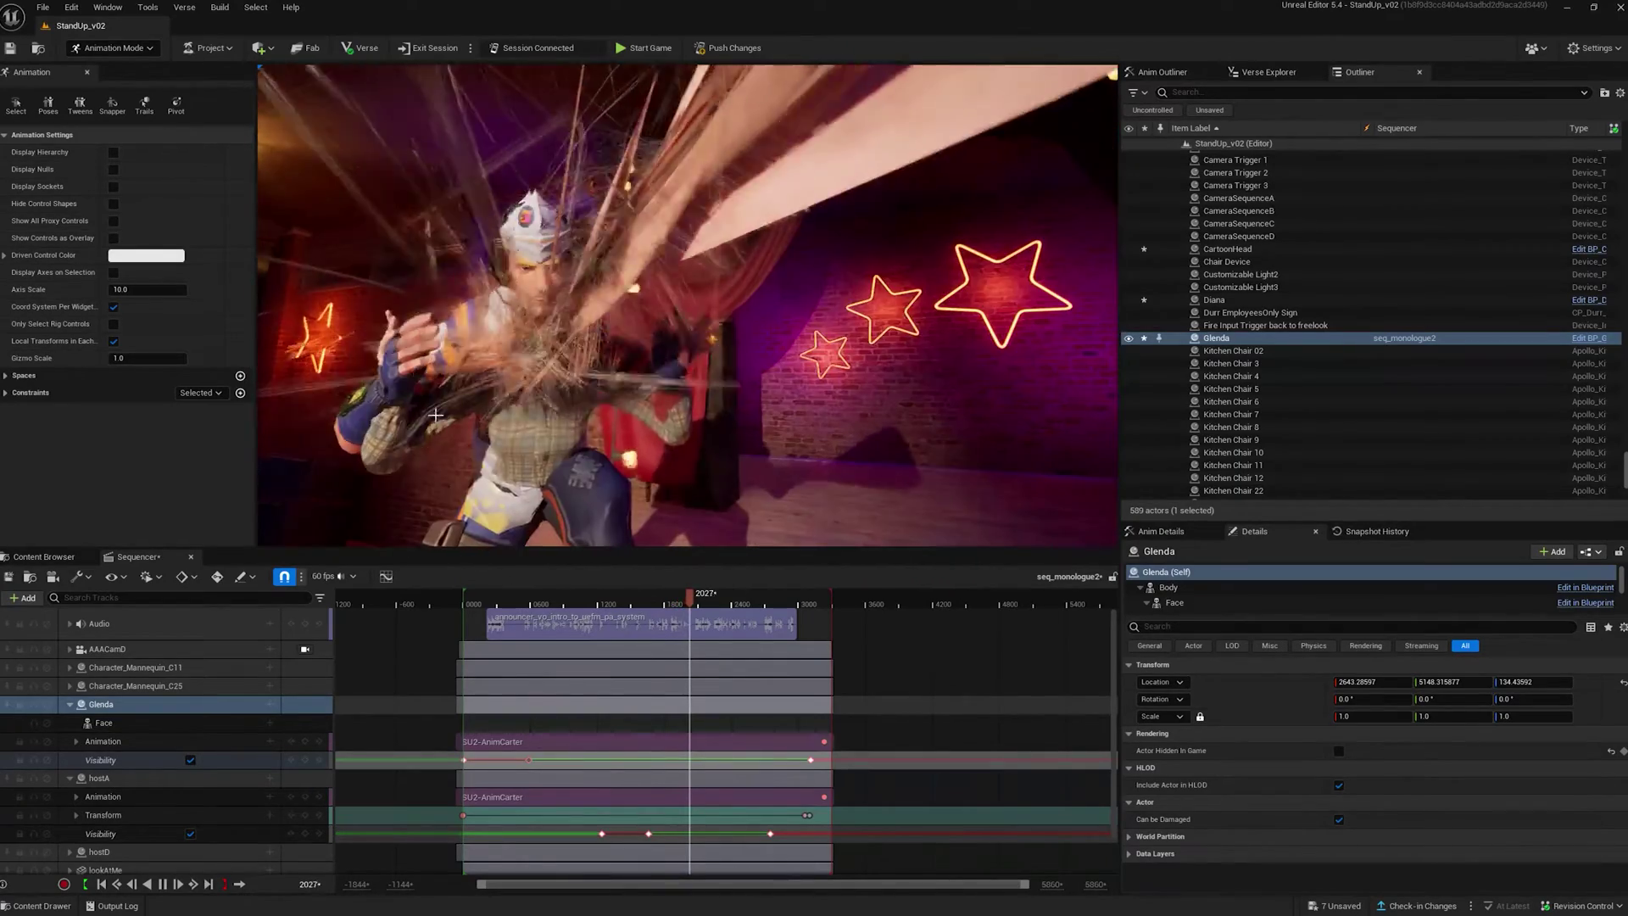
key(space)
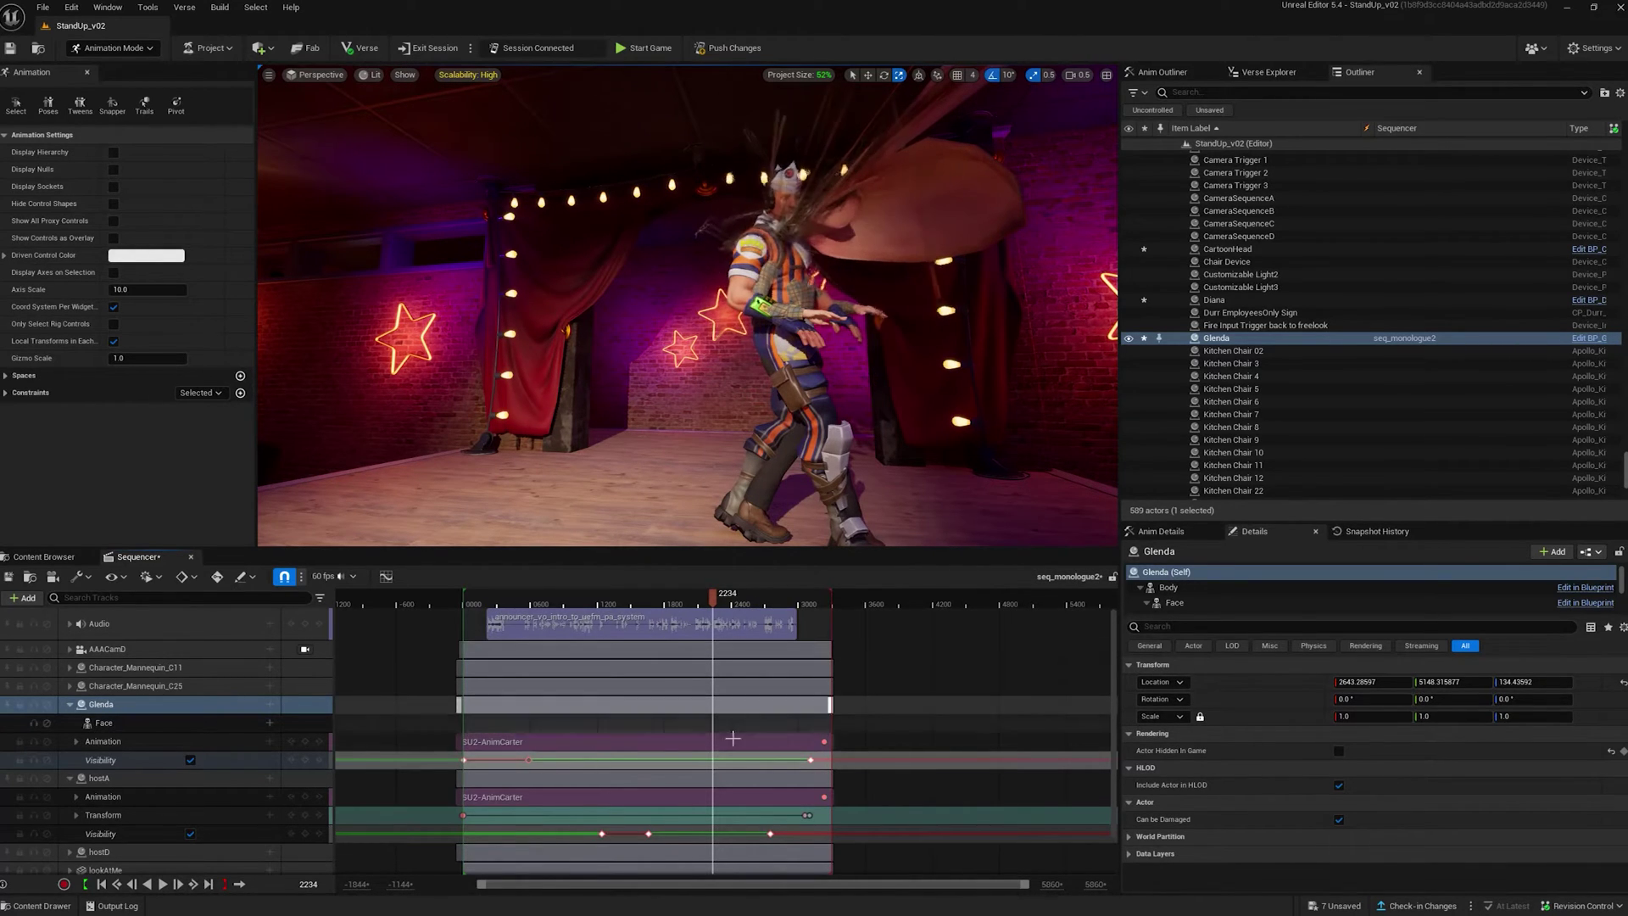
key(ctrl+z)
key(ctrl+z)
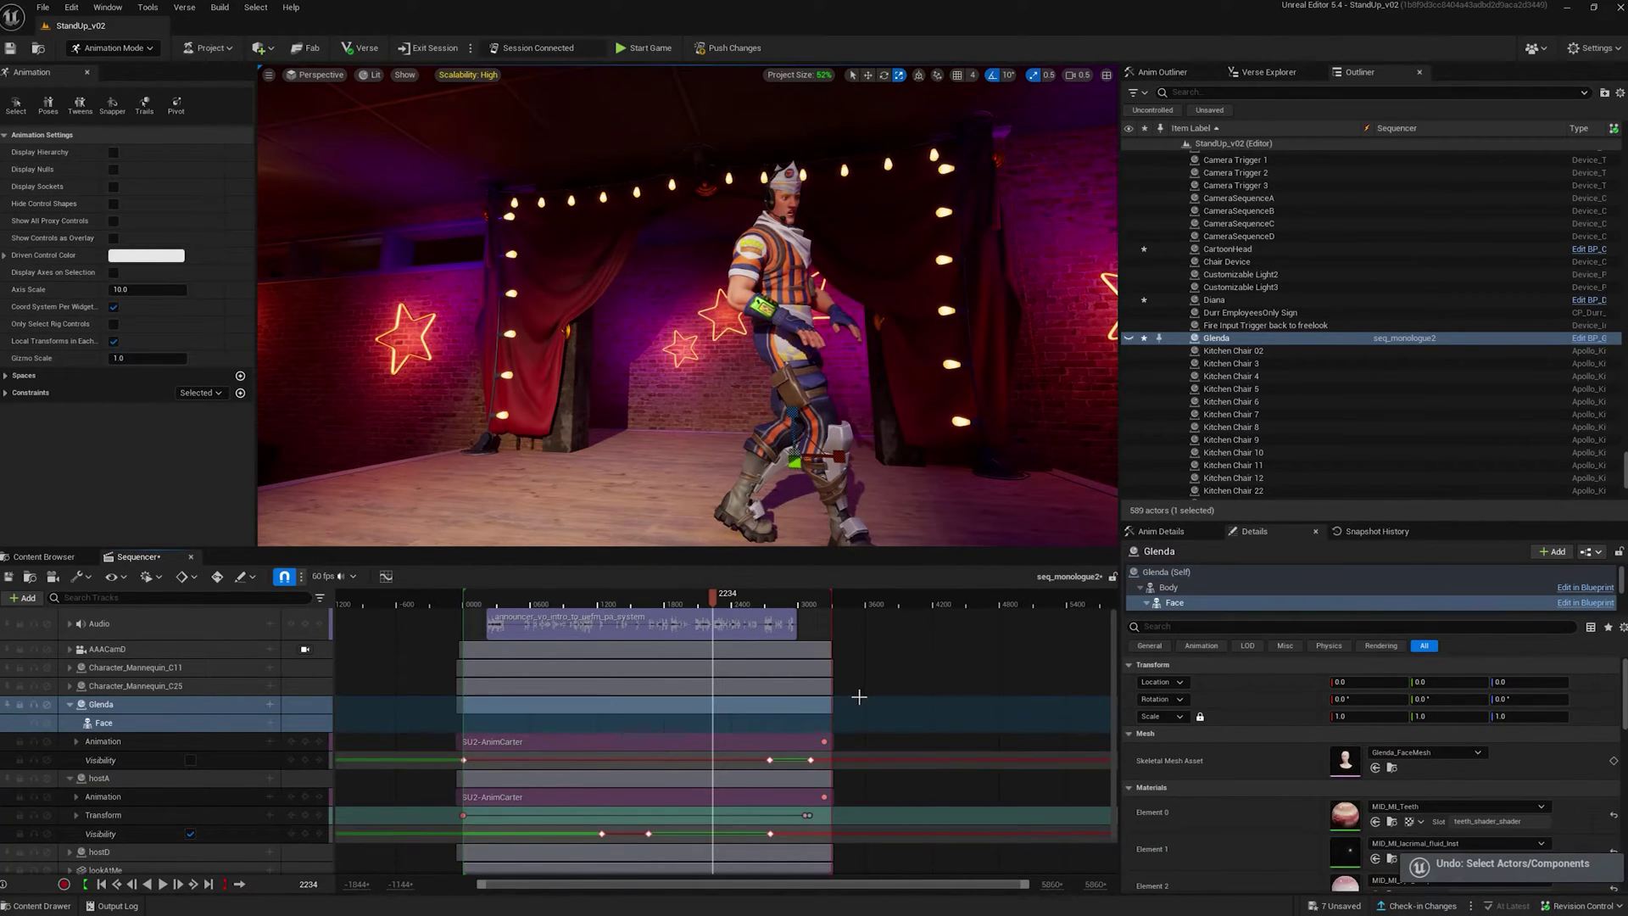
key(ctrl+z)
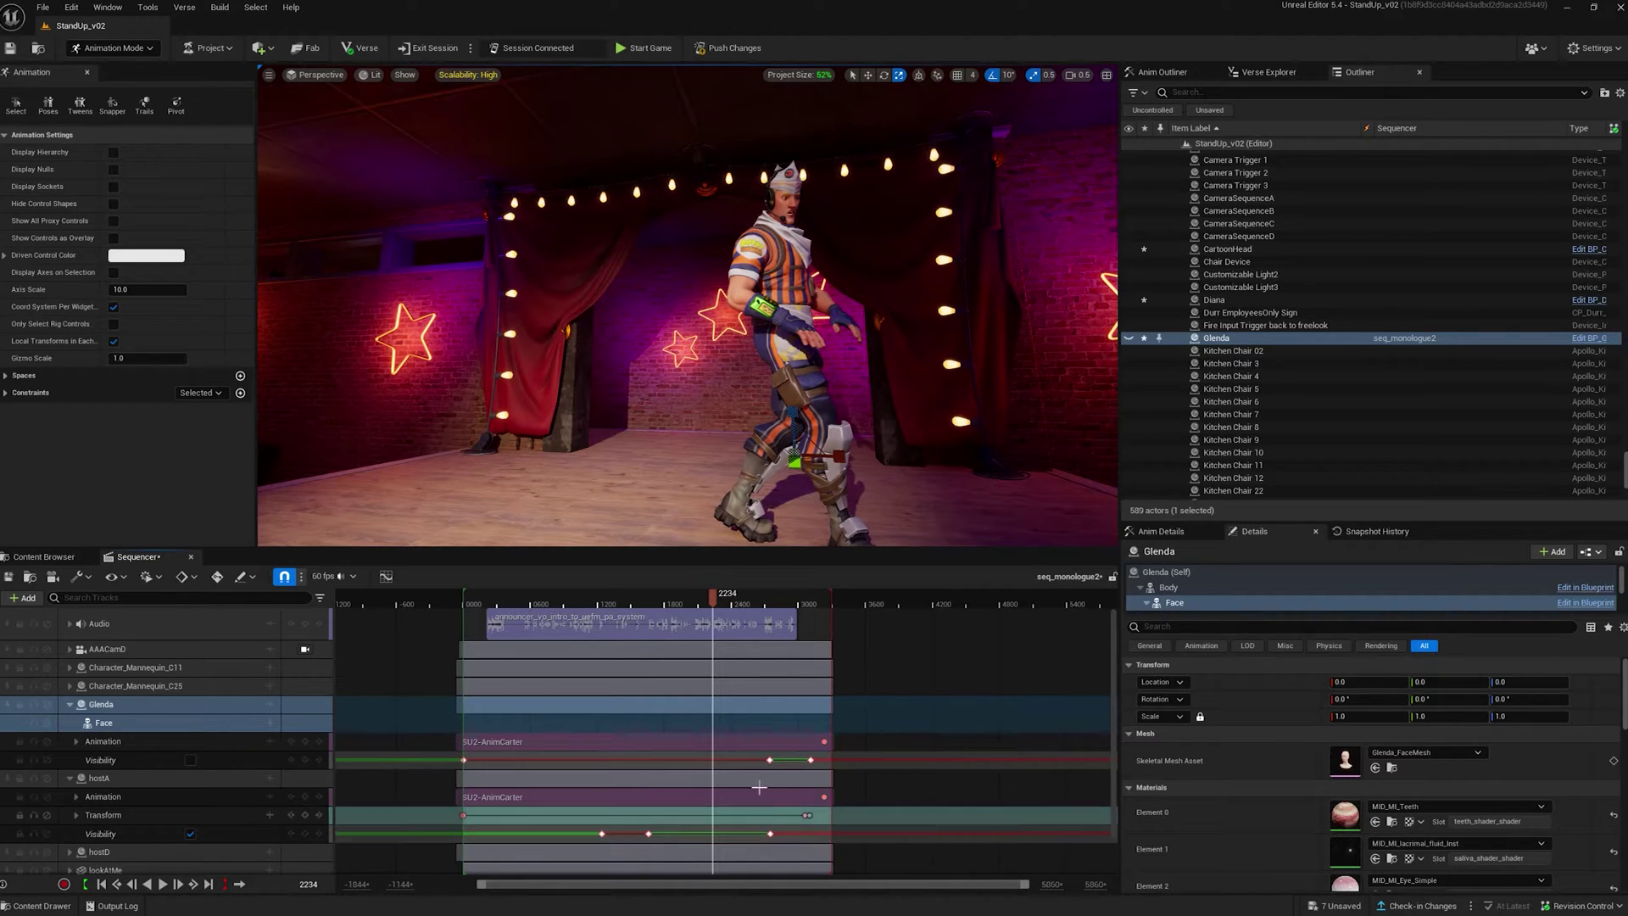
Step the sequence earlier and select CartoonHead with the whole stage in view.
mouse_move(714, 596)
mouse_down()
mouse_move(697, 599)
mouse_move(782, 600)
mouse_up()
right_drag(687, 318, 890, 319)
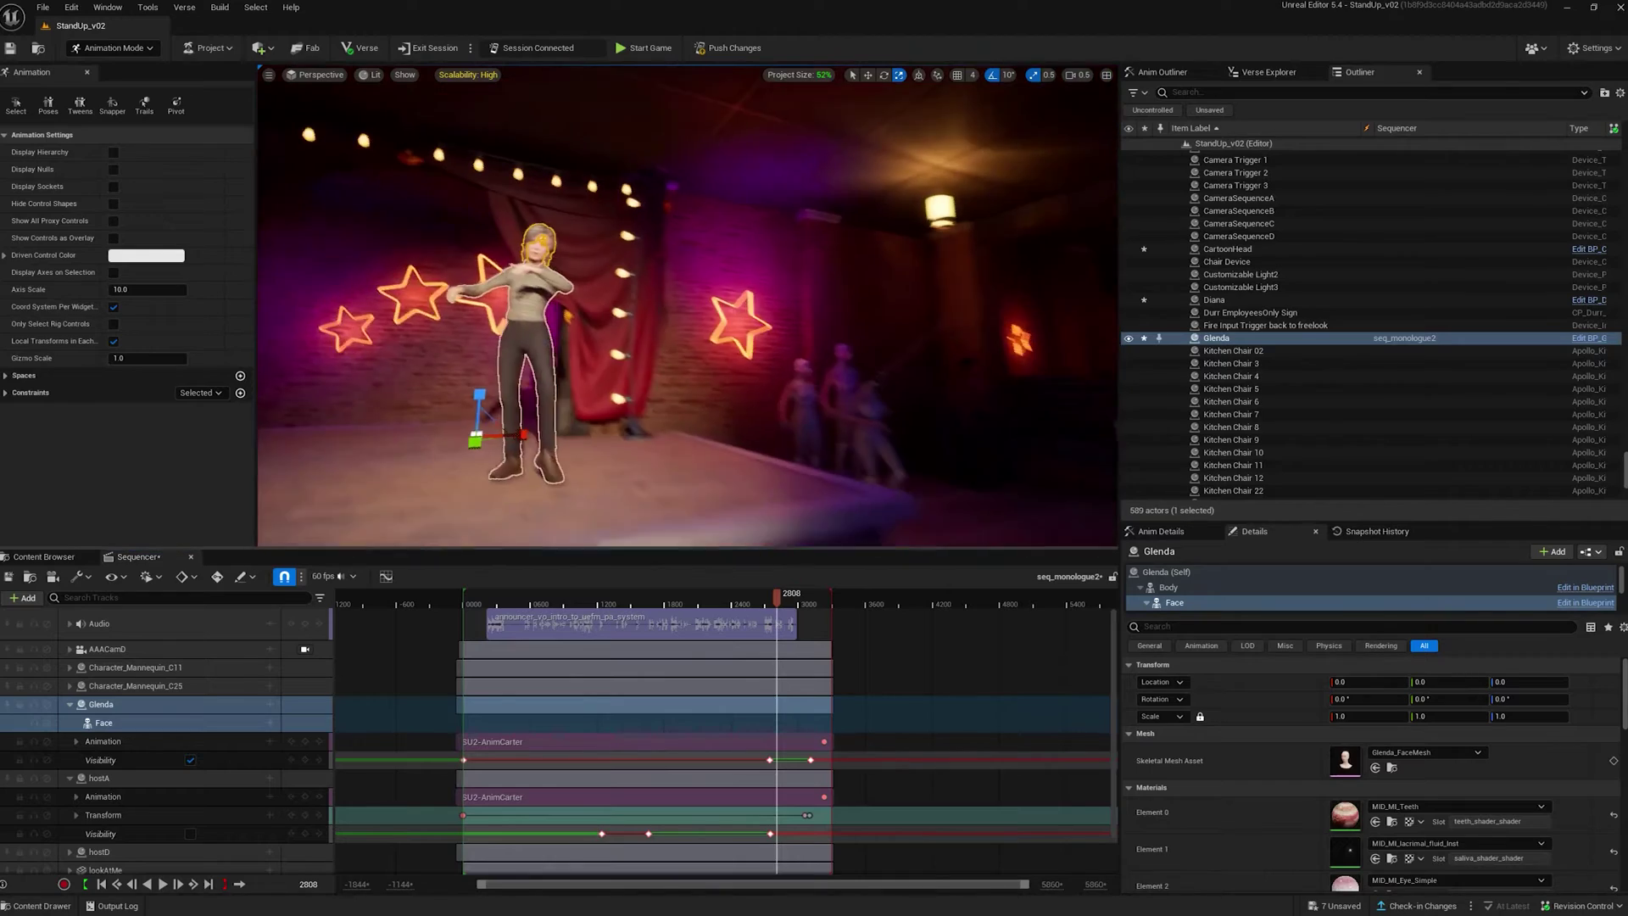
mouse_move(688, 311)
right_down()
mouse_move(820, 309)
mouse_move(636, 312)
mouse_move(763, 312)
mouse_move(662, 331)
mouse_move(686, 318)
right_up()
click(791, 307)
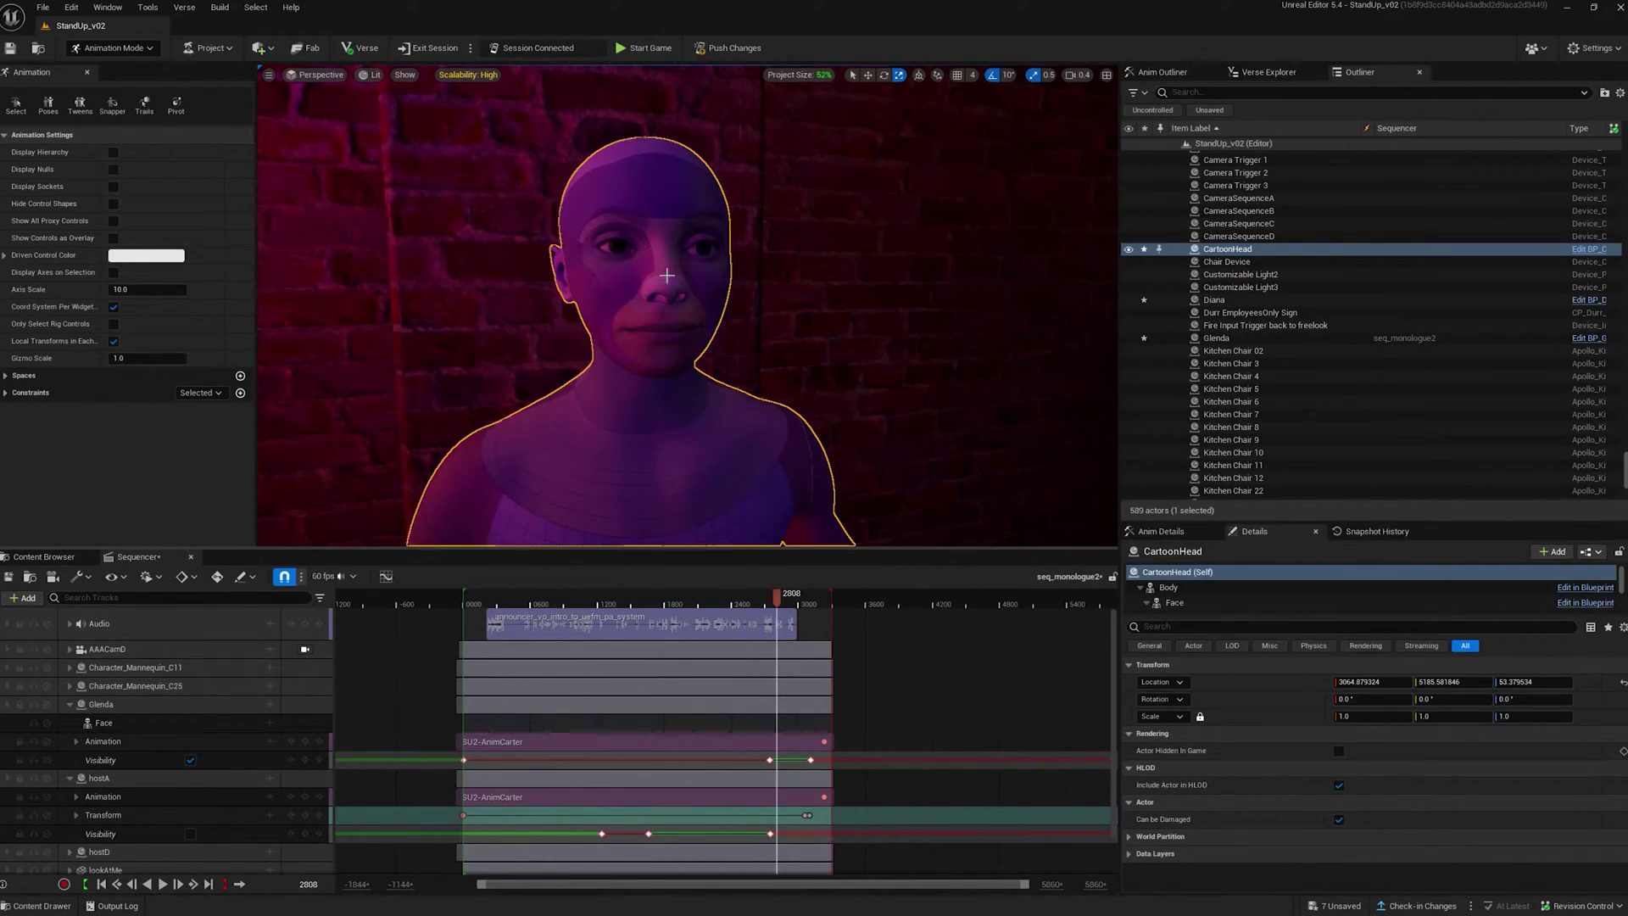
mouse_move(749, 303)
right_down()
mouse_move(661, 324)
mouse_move(881, 296)
mouse_move(912, 338)
right_up()
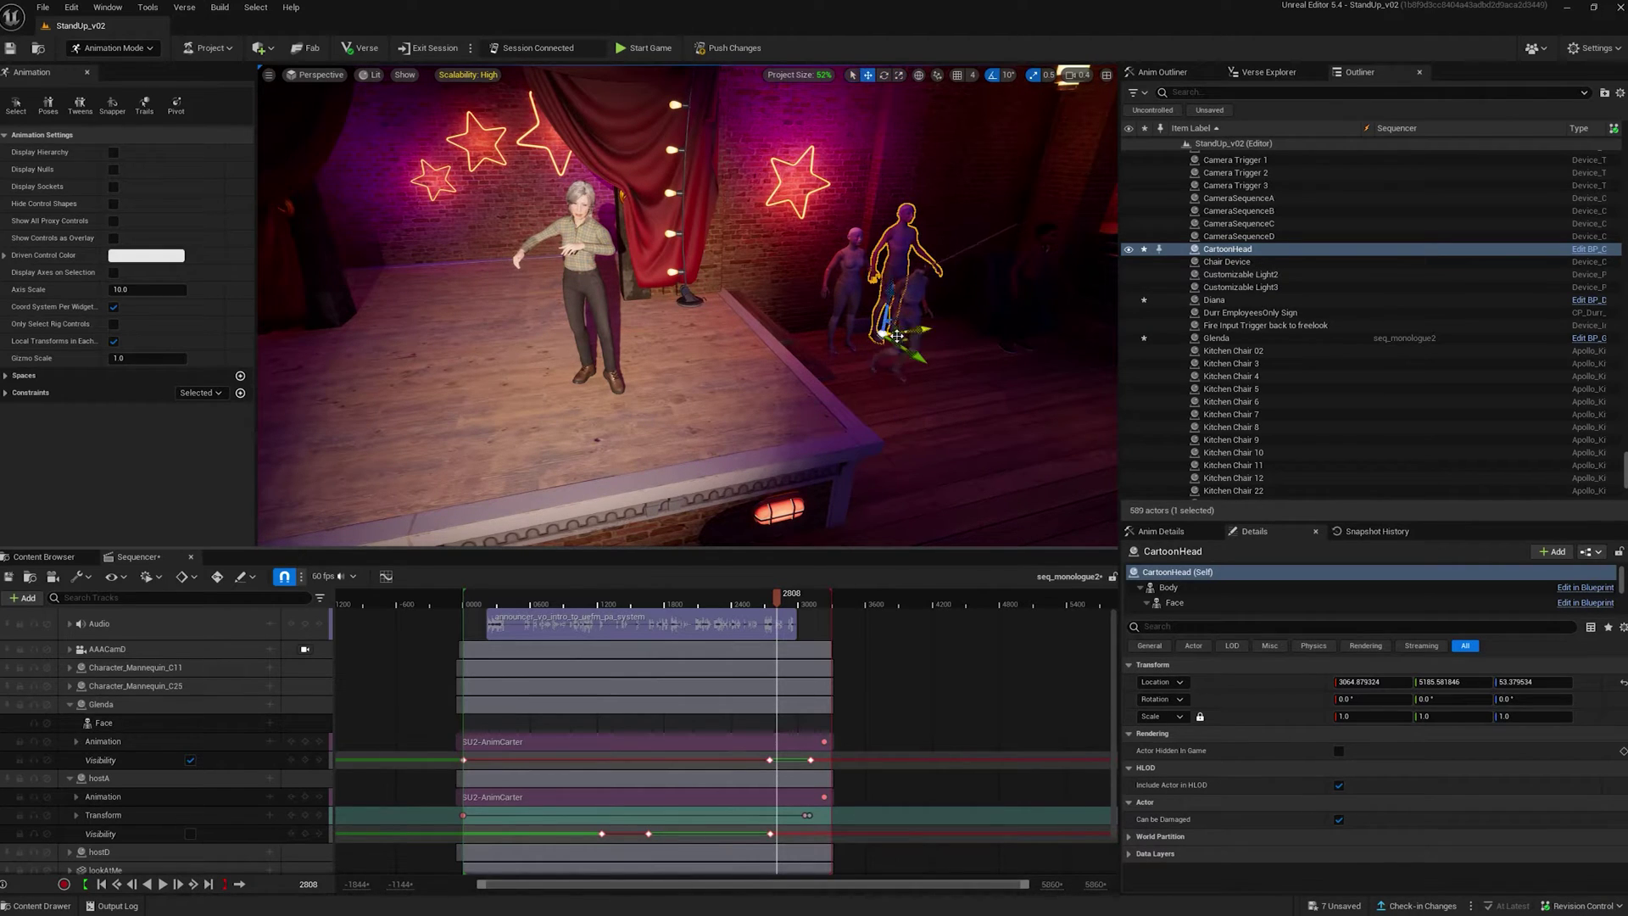
Move CartoonHead across and up from the floor onto the stage beside Glenda.
drag(833, 353, 481, 439)
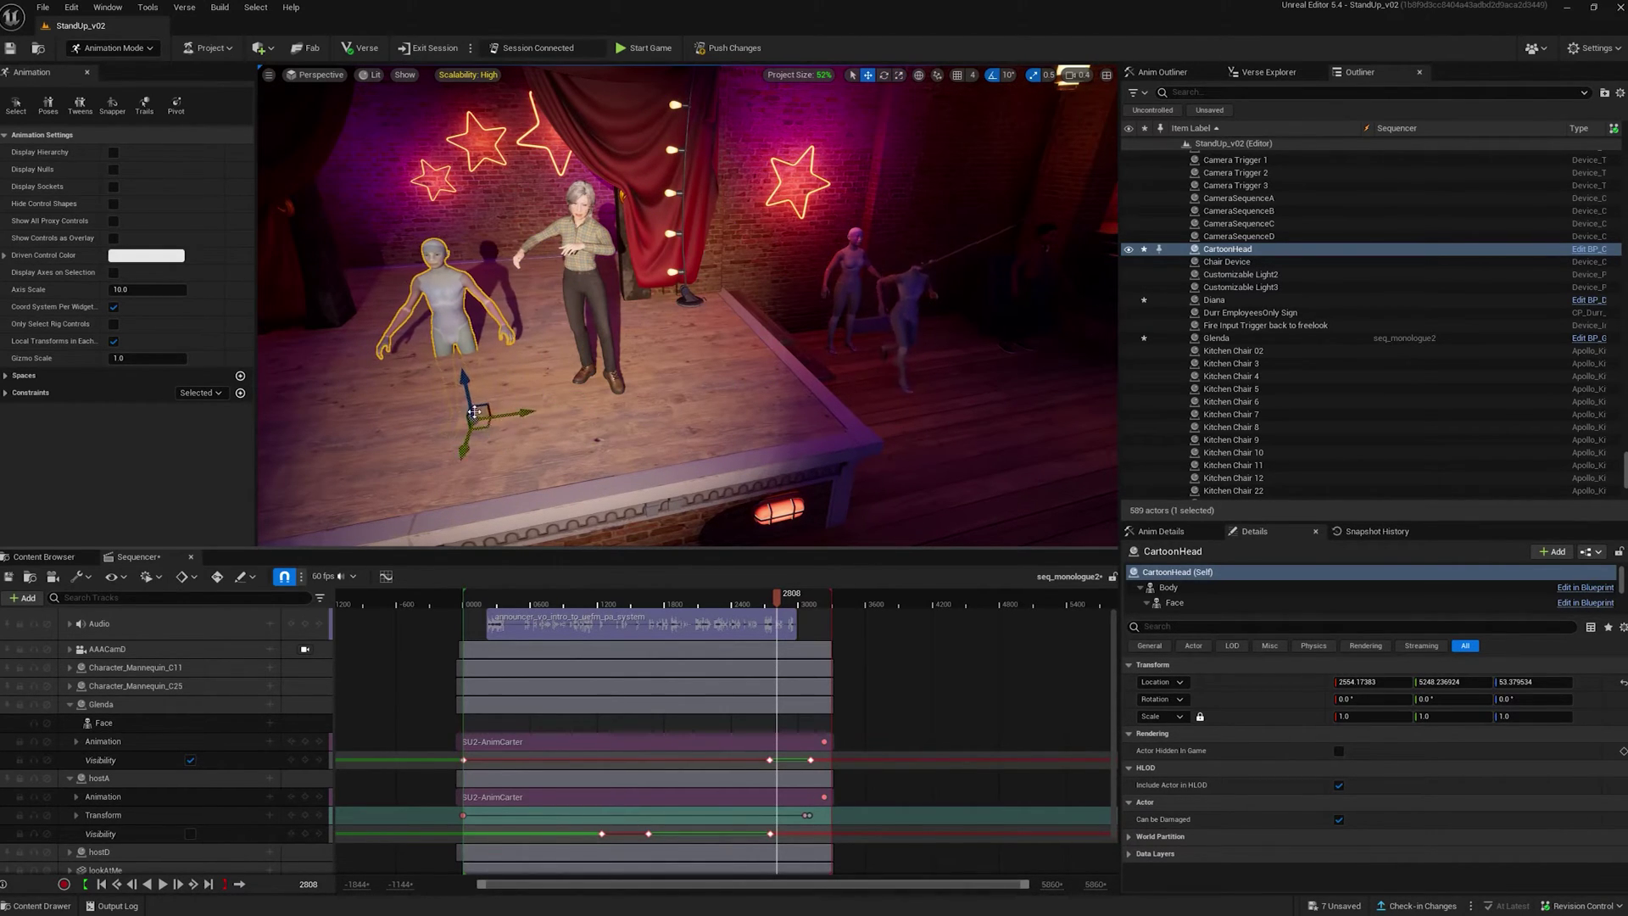
drag(466, 382, 453, 333)
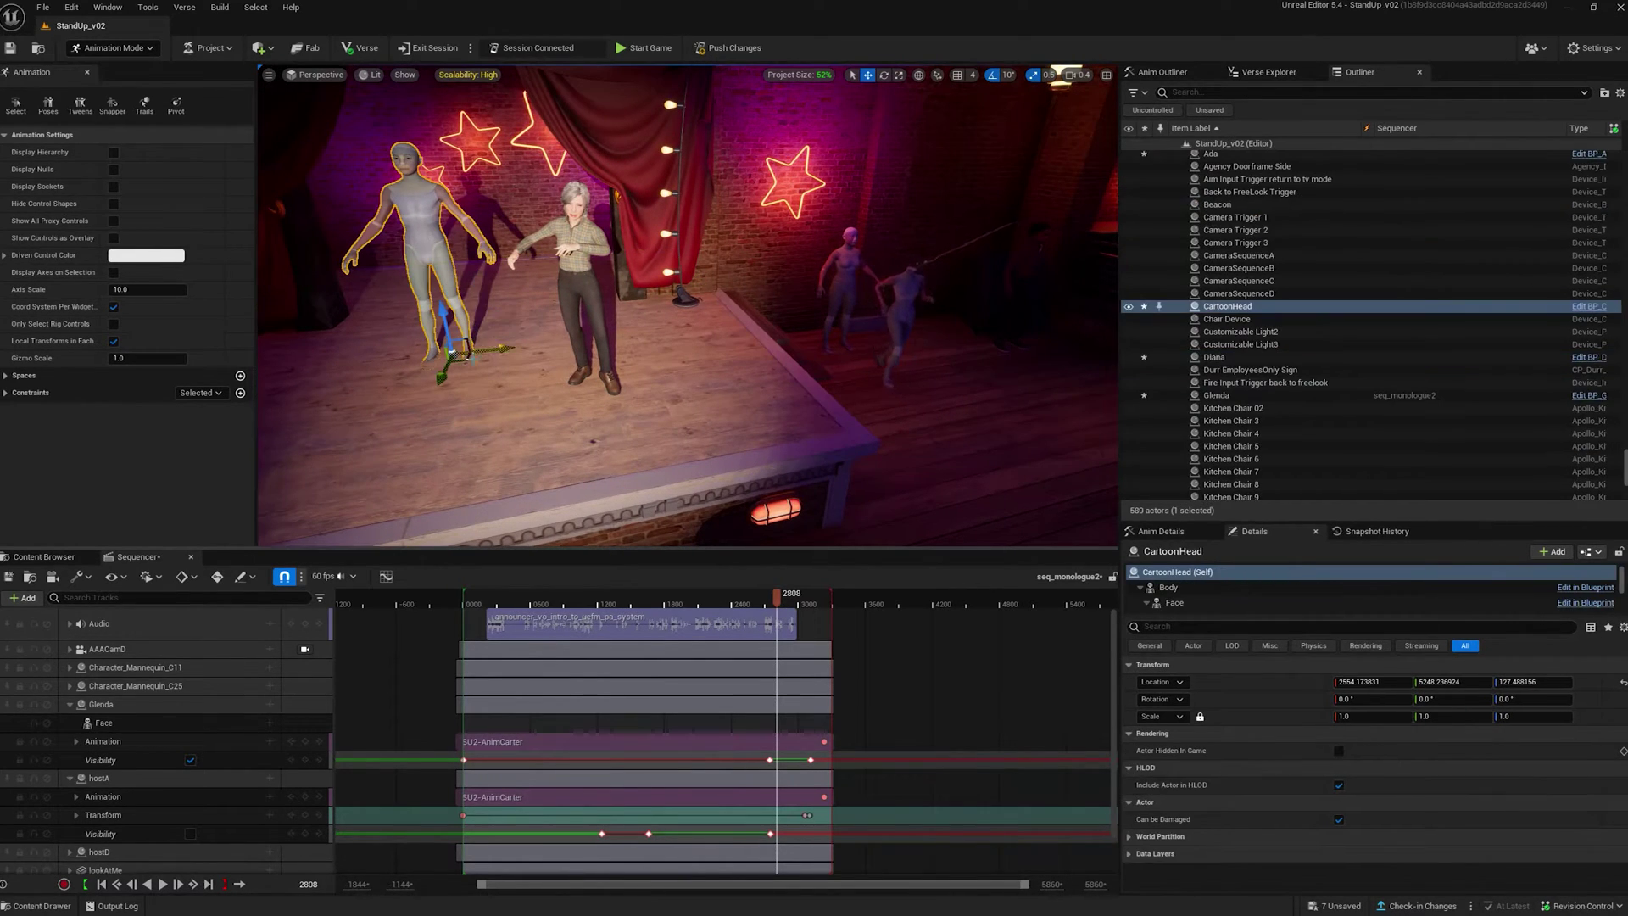
mouse_move(448, 353)
mouse_down()
mouse_move(617, 398)
mouse_move(509, 406)
mouse_up()
scroll(580, 439, up, 3)
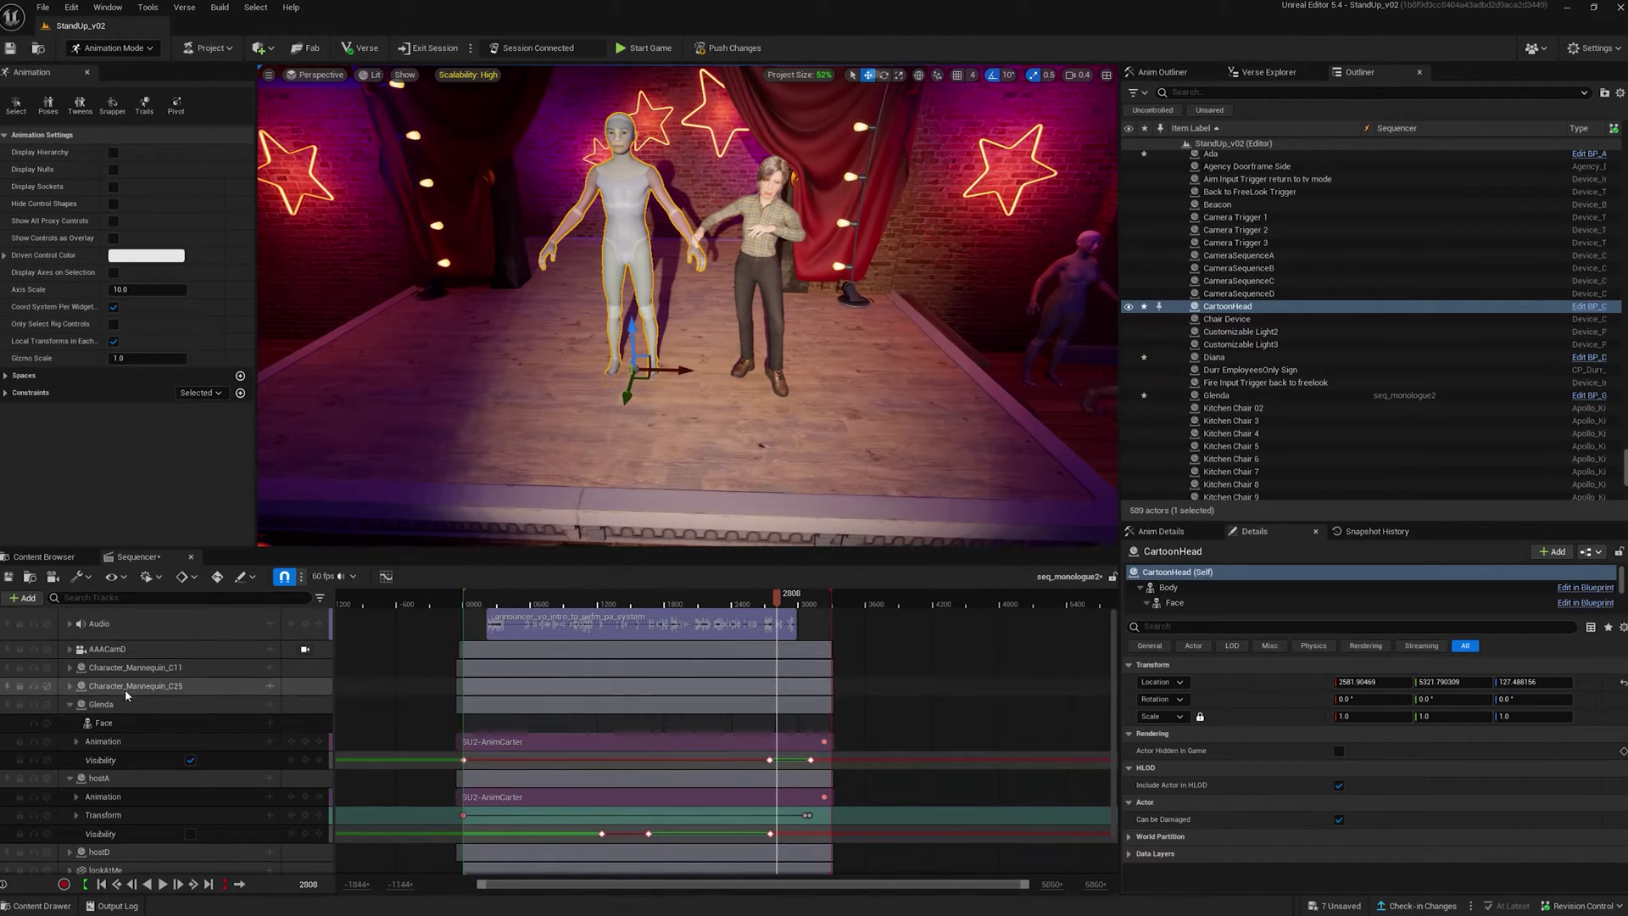
Drop CartoonHead and Glenda into the Performers folder, then select CartoonHead alone.
click(70, 703)
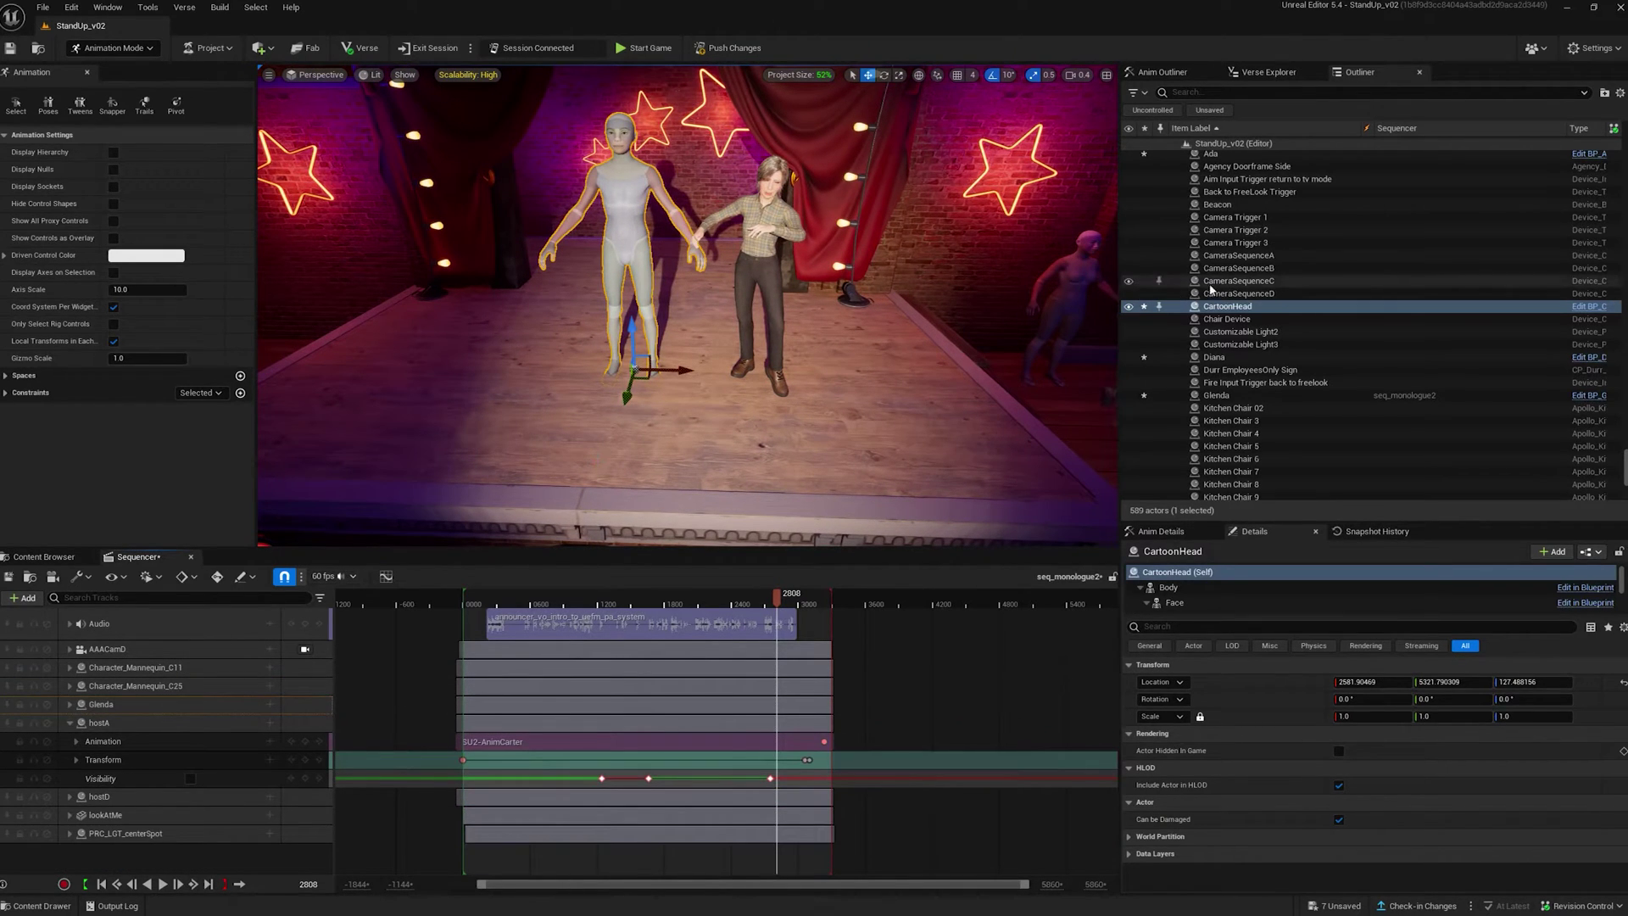
ctrl+click(1422, 394)
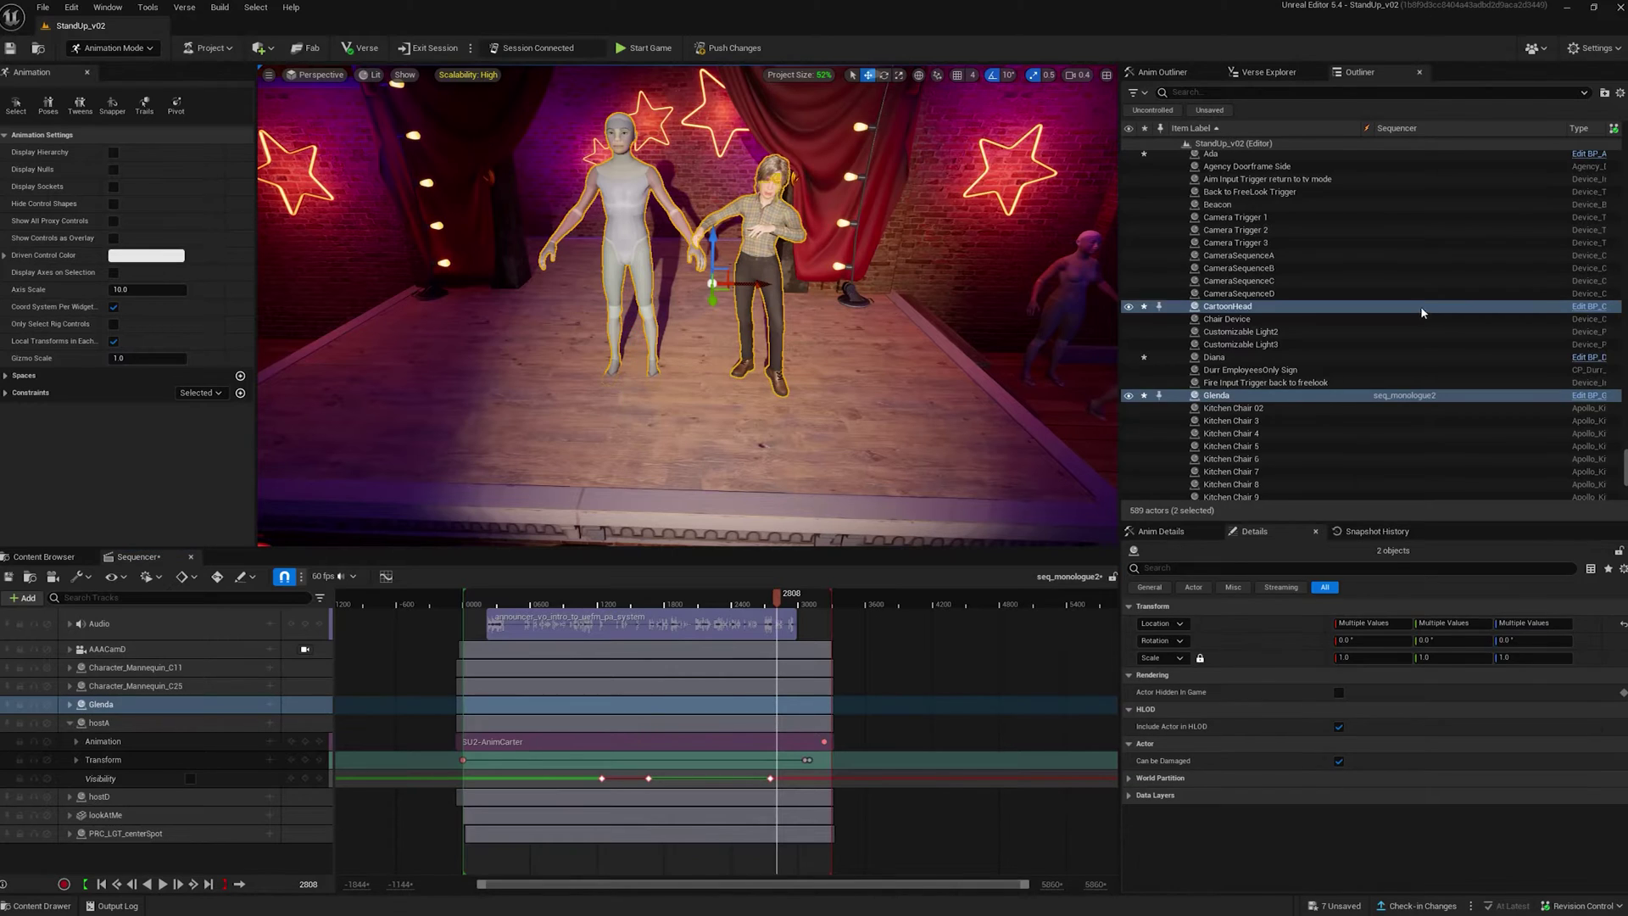
scroll(1399, 327, up, 2)
scroll(1312, 368, up, 2)
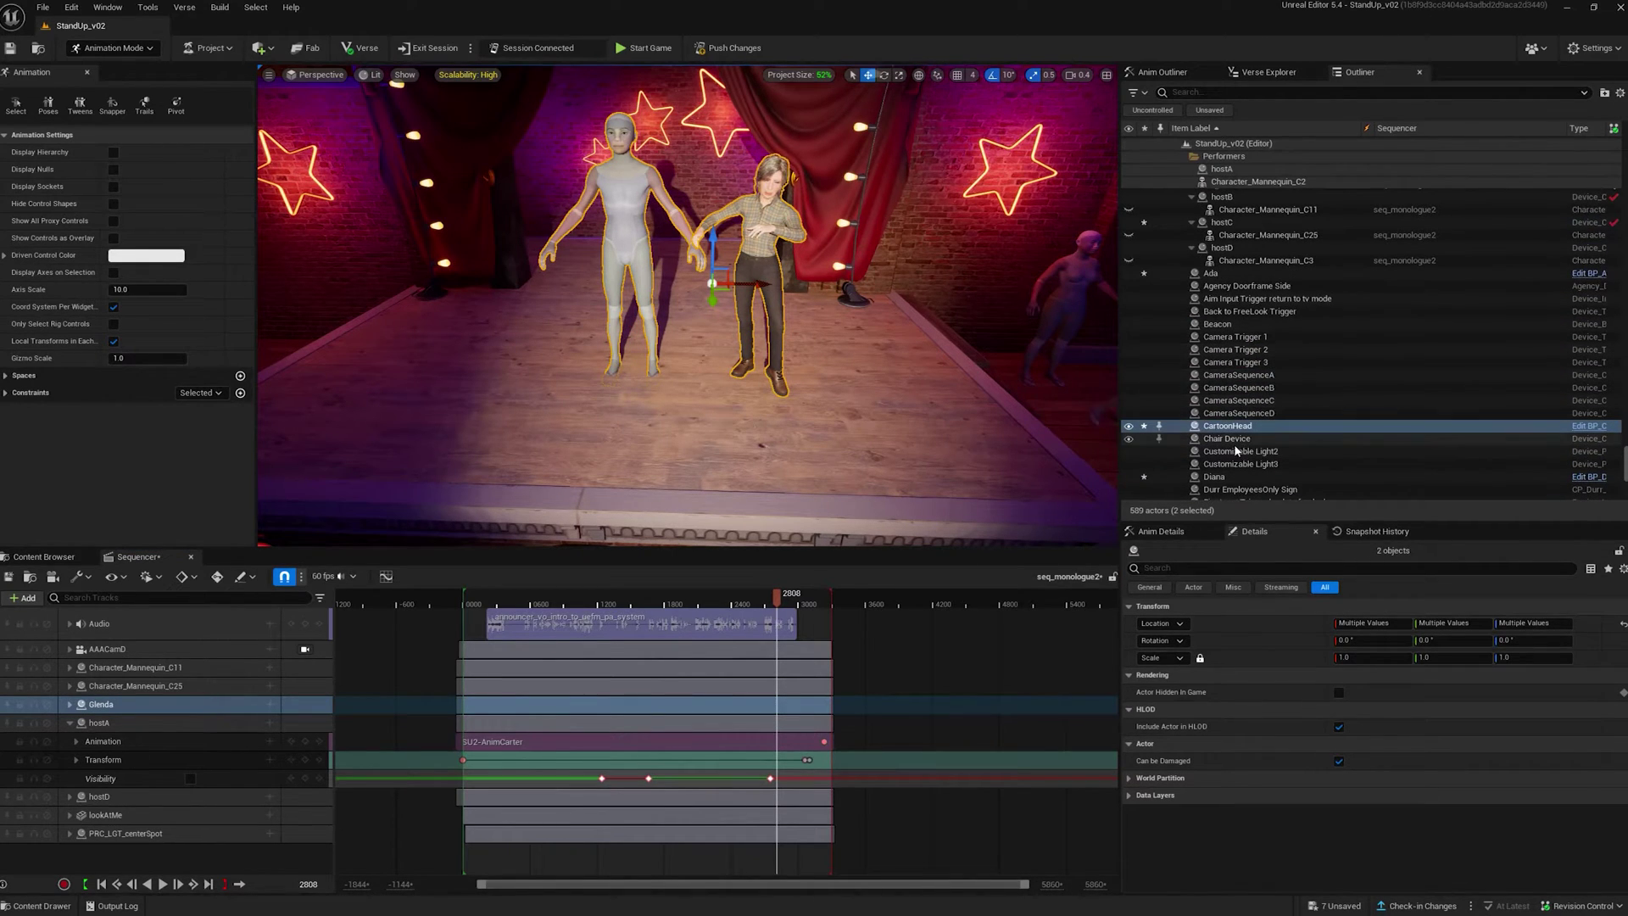
scroll(1256, 277, up, 2)
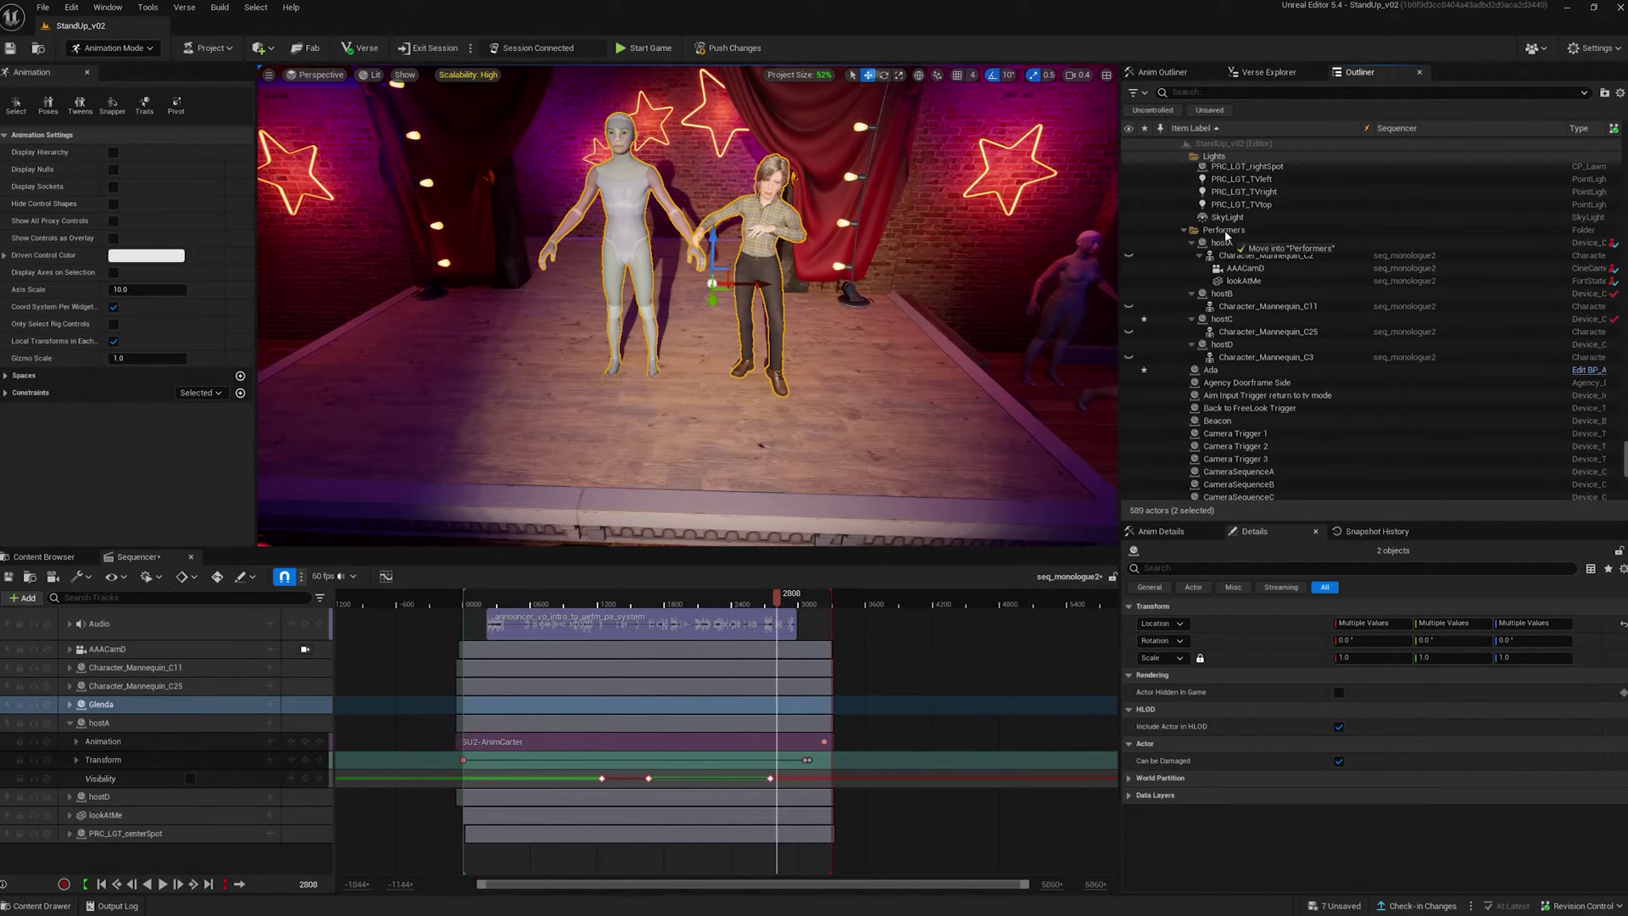
drag(1226, 233, 1224, 231)
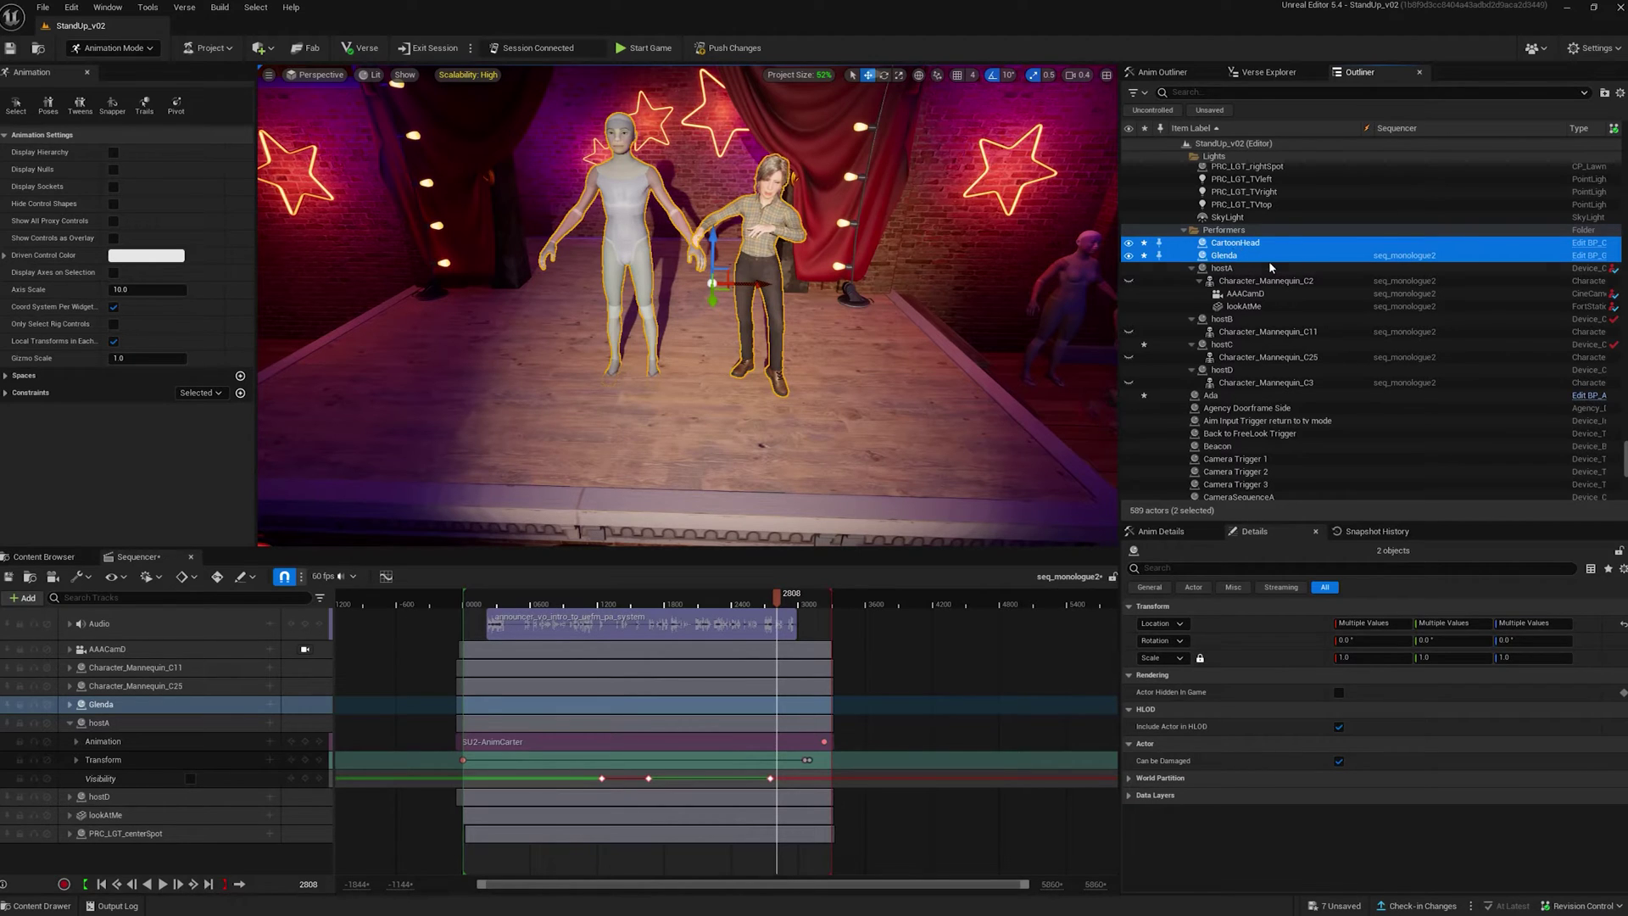
click(1233, 242)
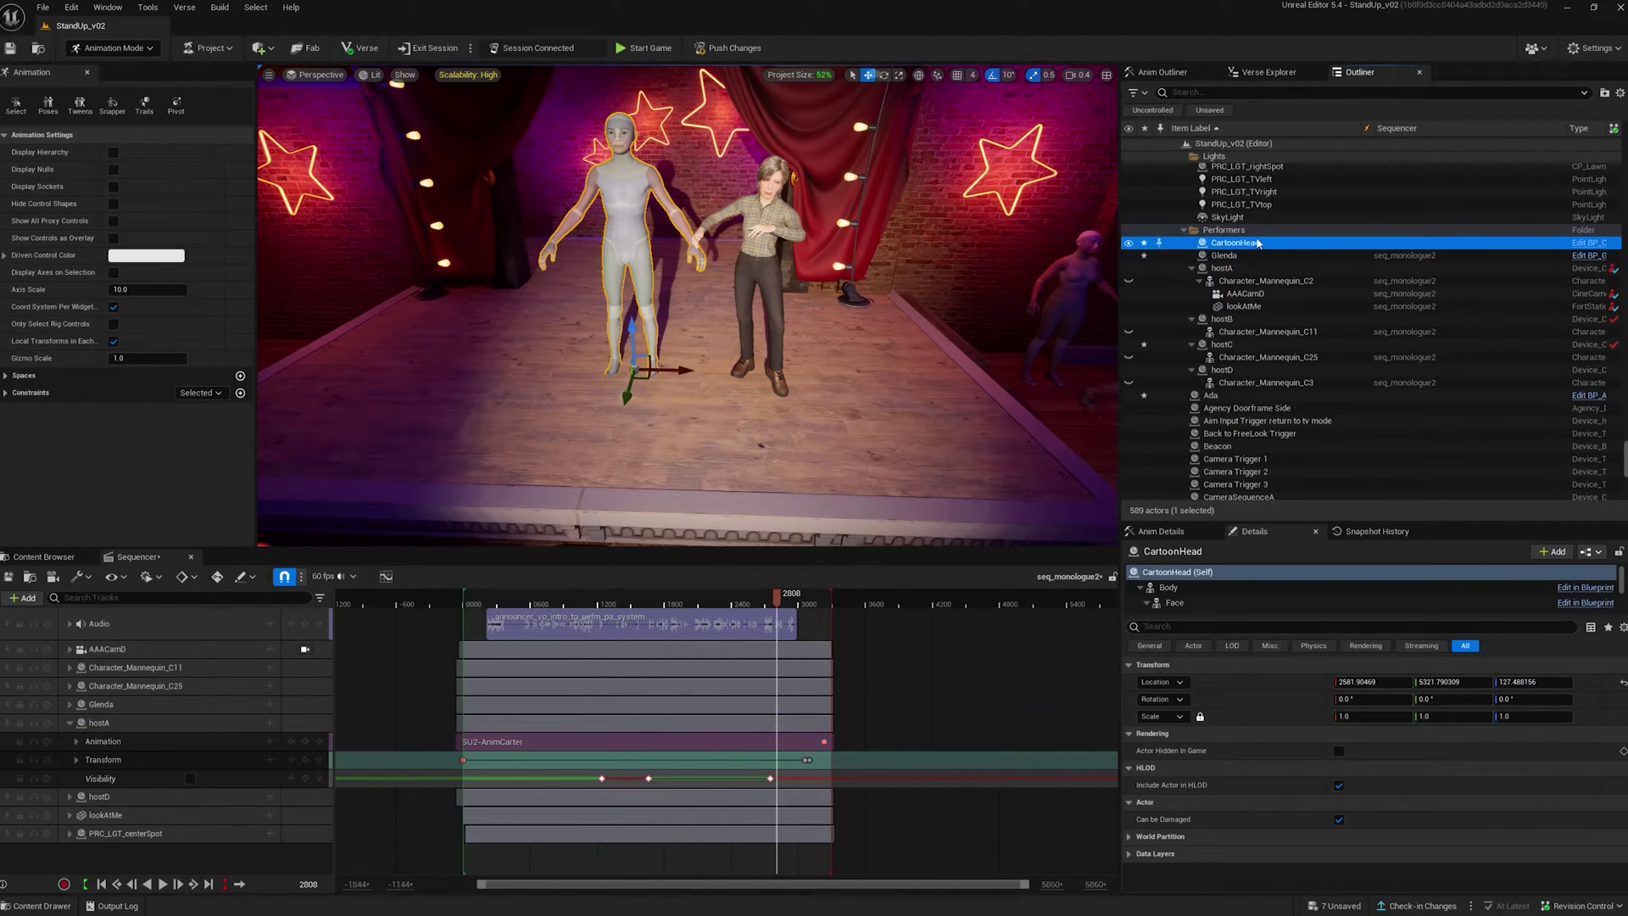
Add CartoonHead to seq_monologue2 and delete its two ControlRig tracks.
drag(115, 847, 117, 857)
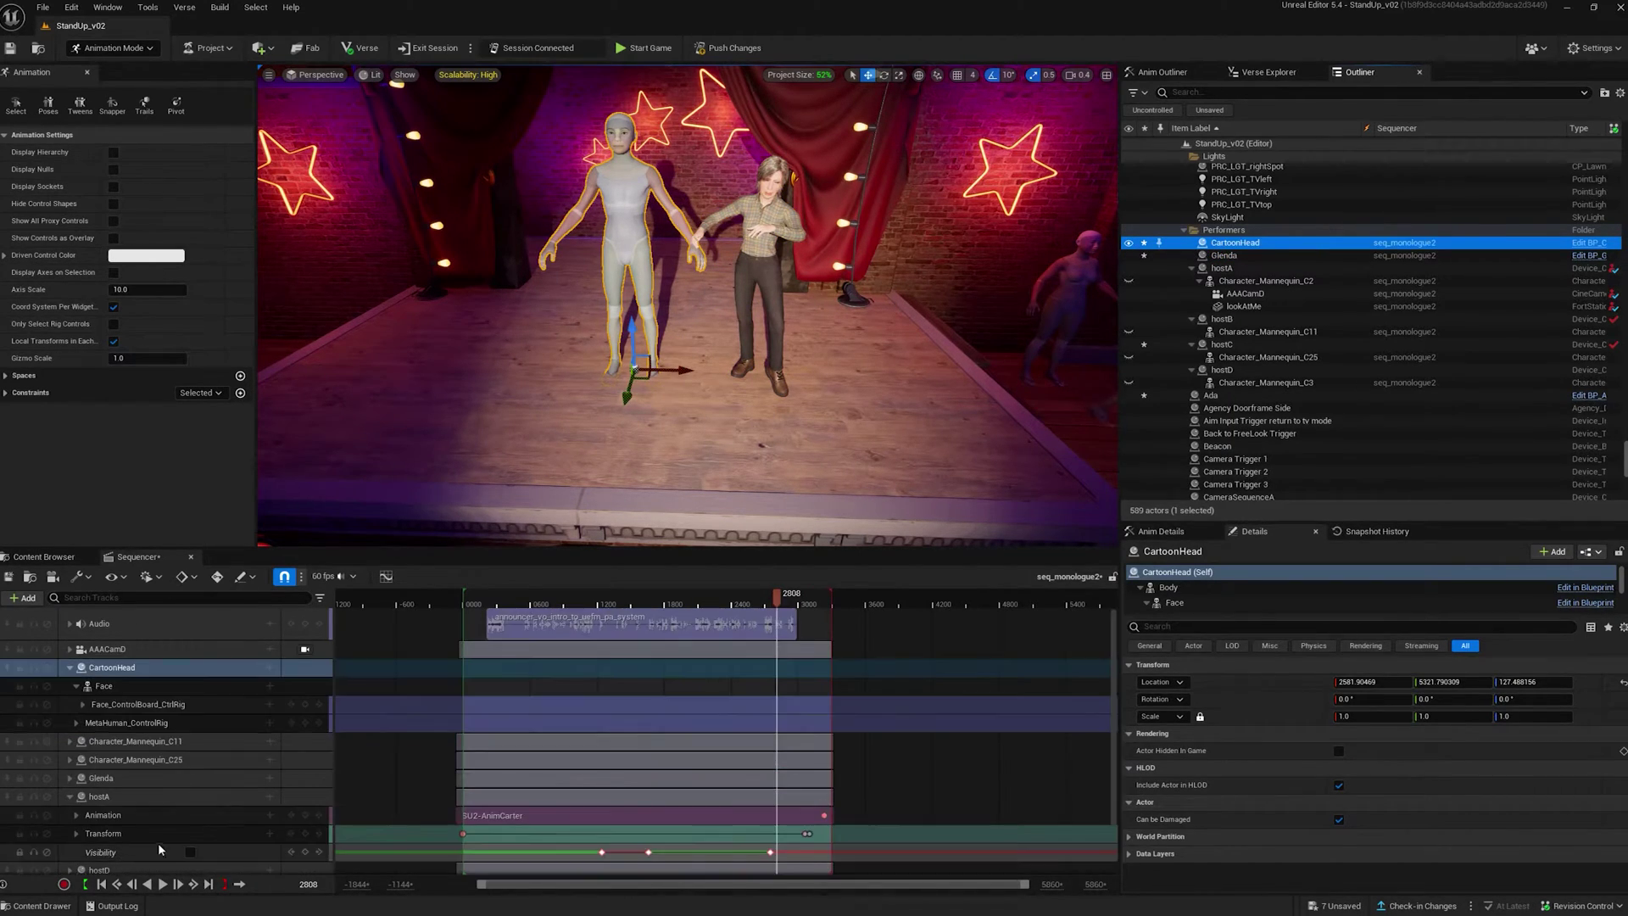
click(137, 703)
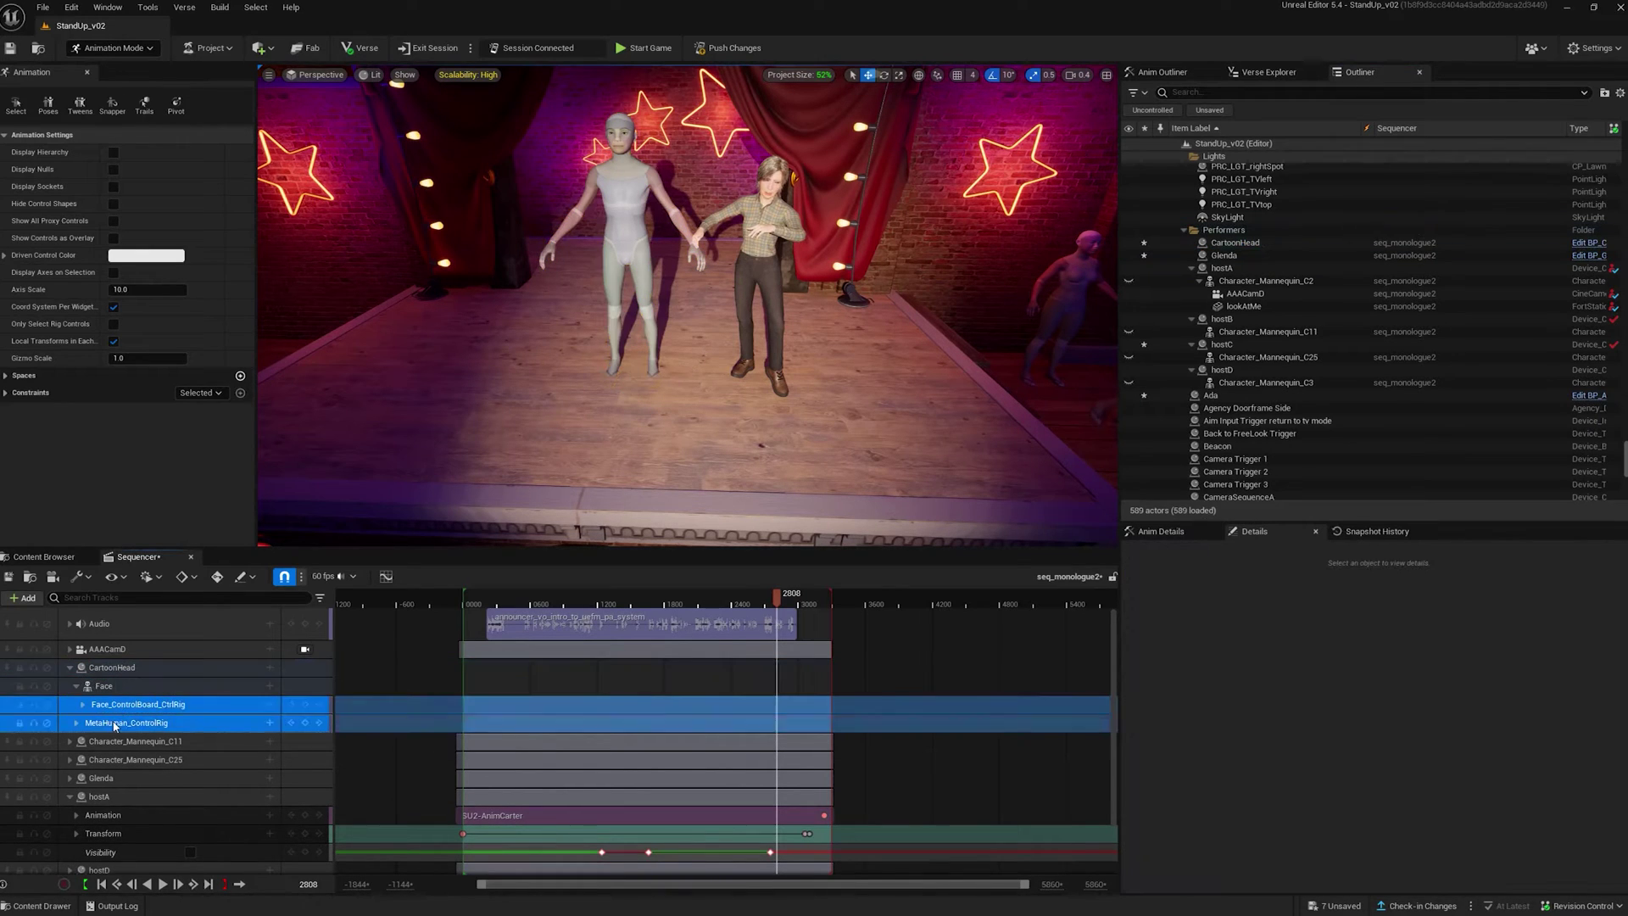
key(Delete)
click(126, 685)
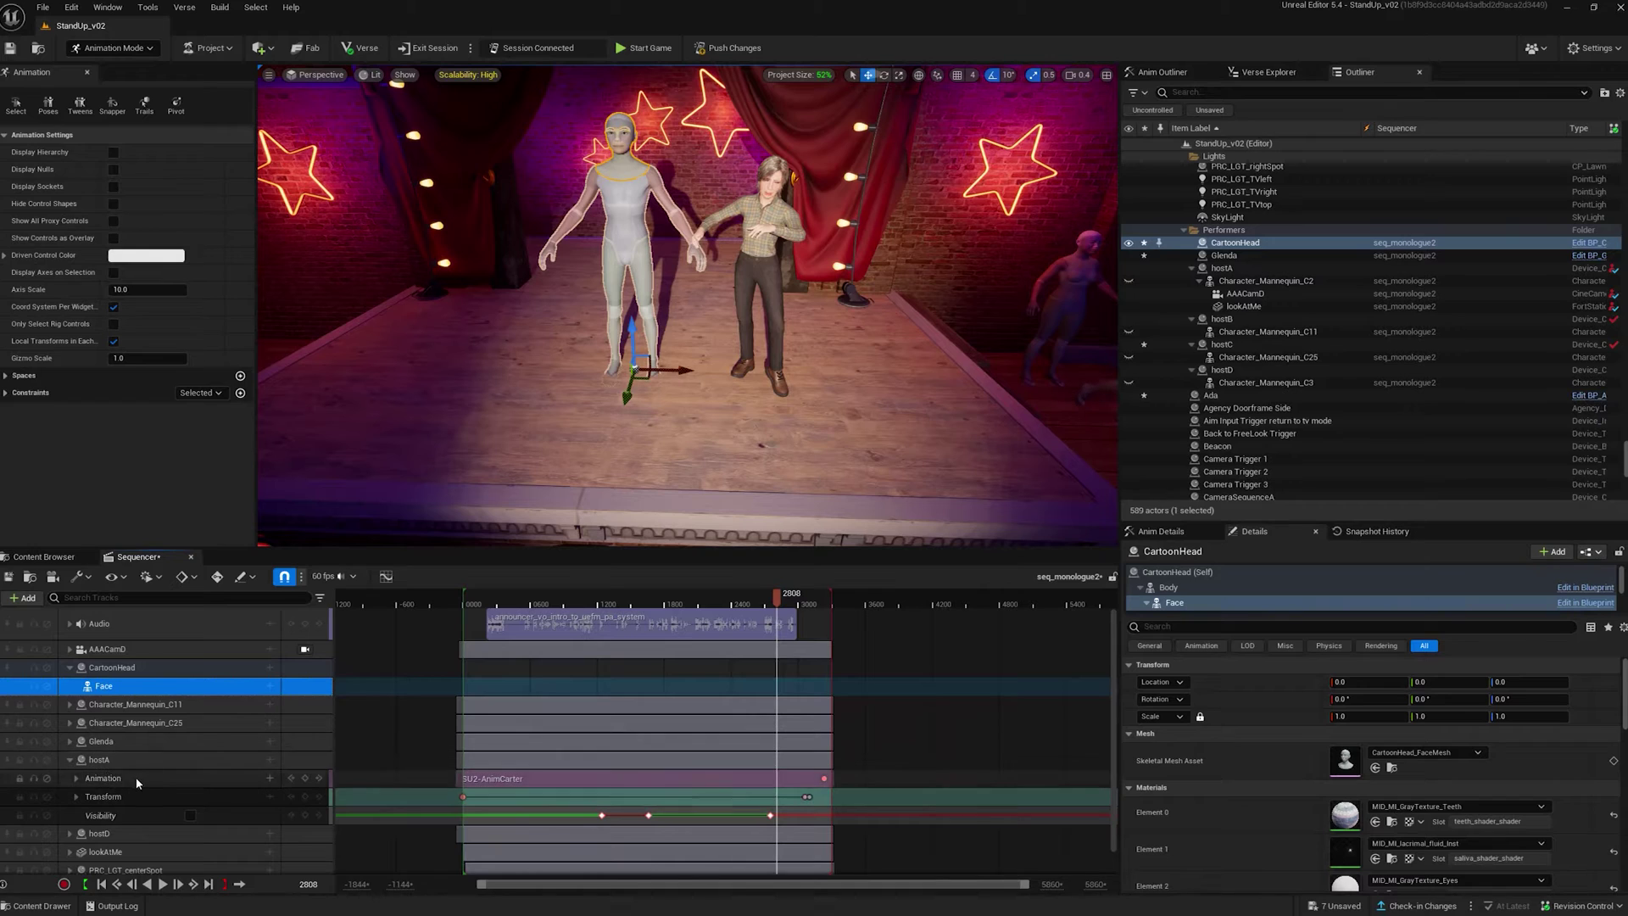
scroll(141, 781, down, 1)
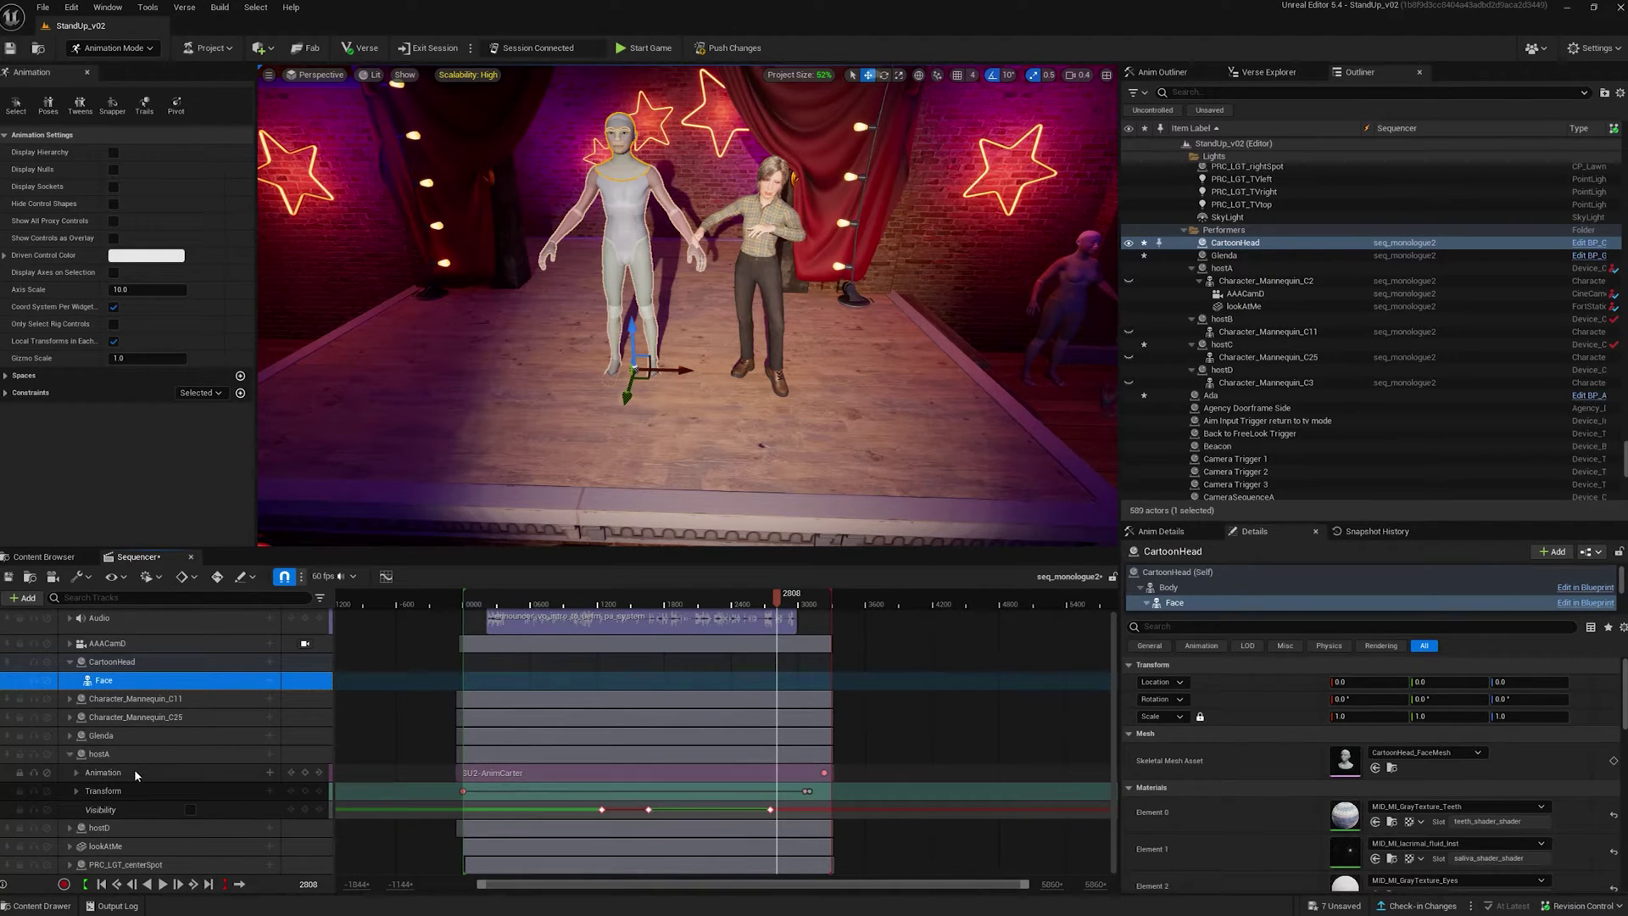
click(131, 772)
Copy Glenda's Animation and Visibility tracks and target CartoonHead's track to receive them.
shift+click(89, 754)
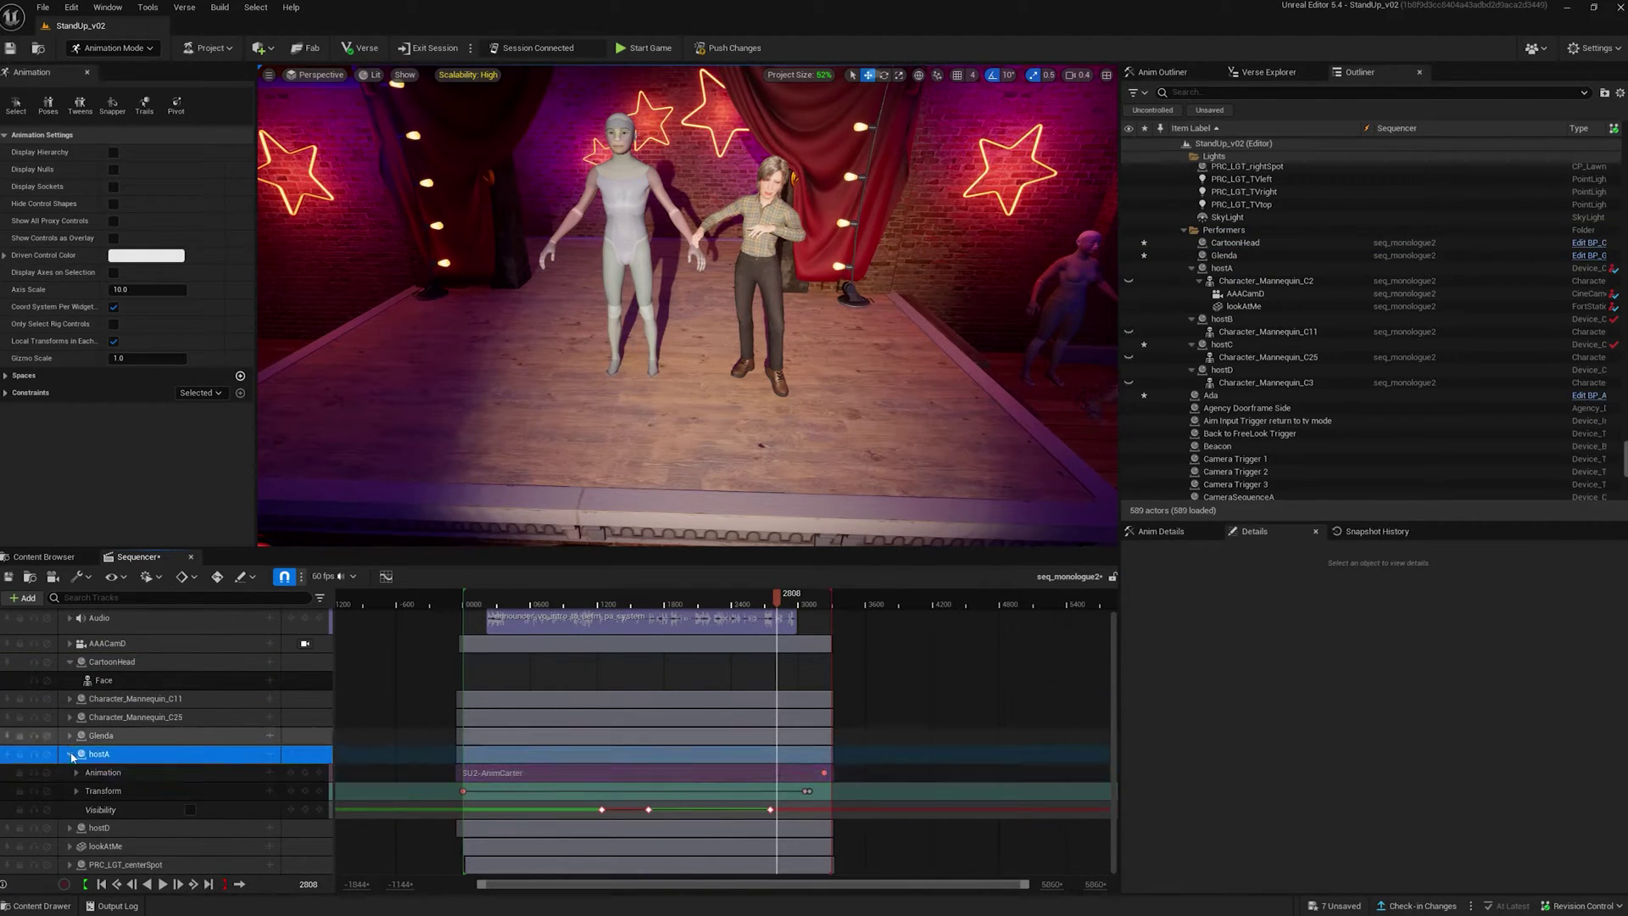
click(69, 736)
click(103, 759)
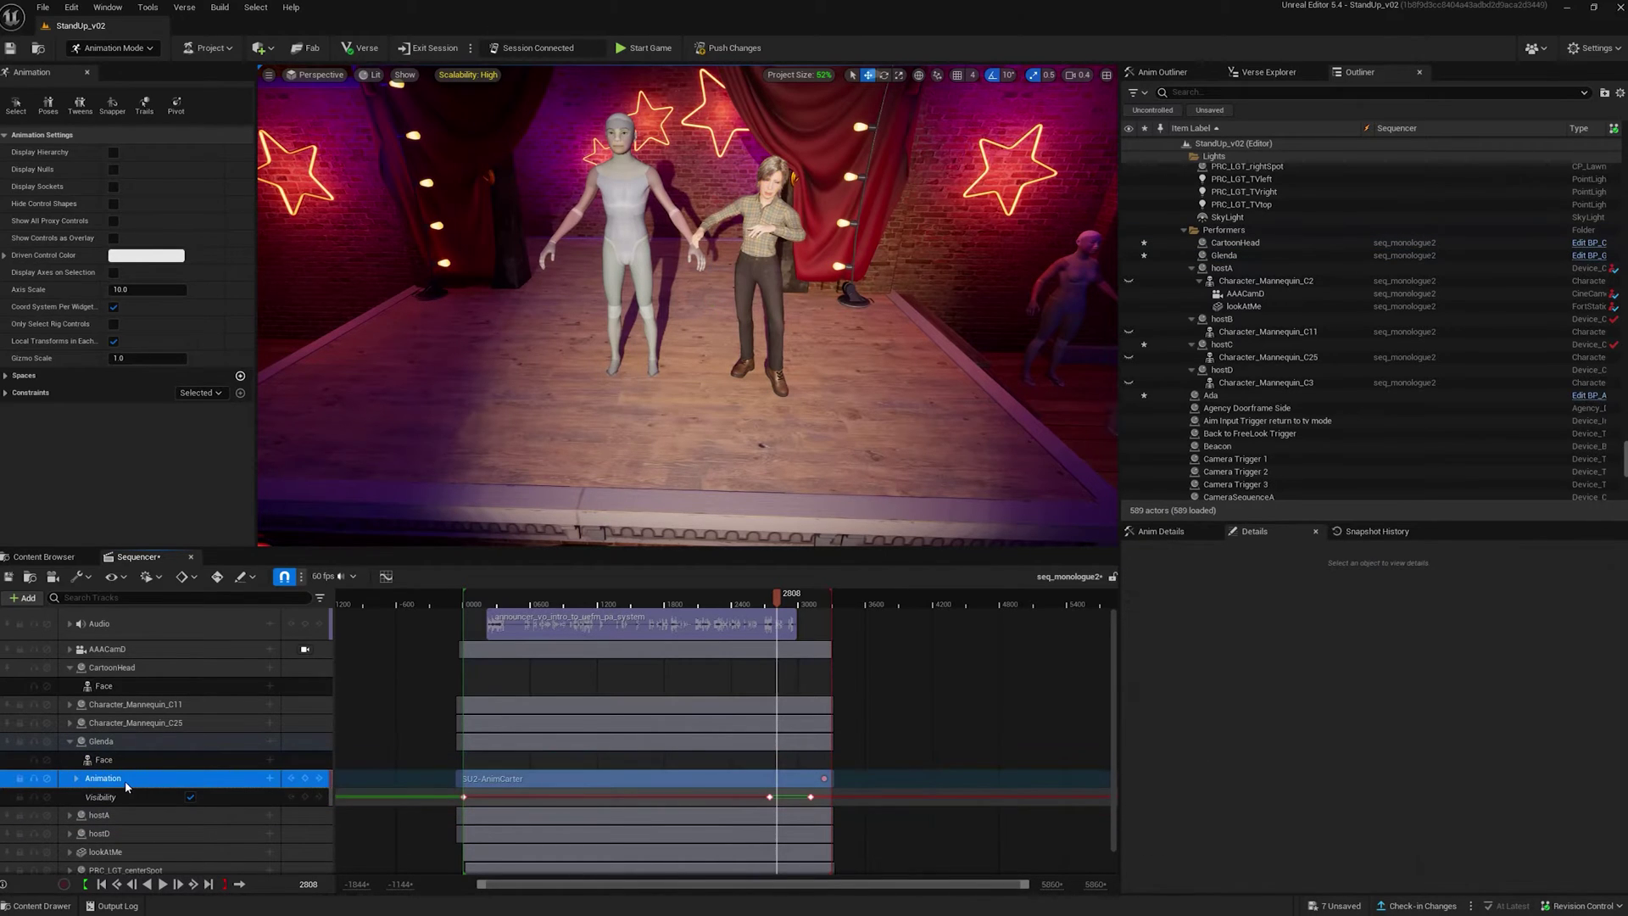
shift+click(123, 798)
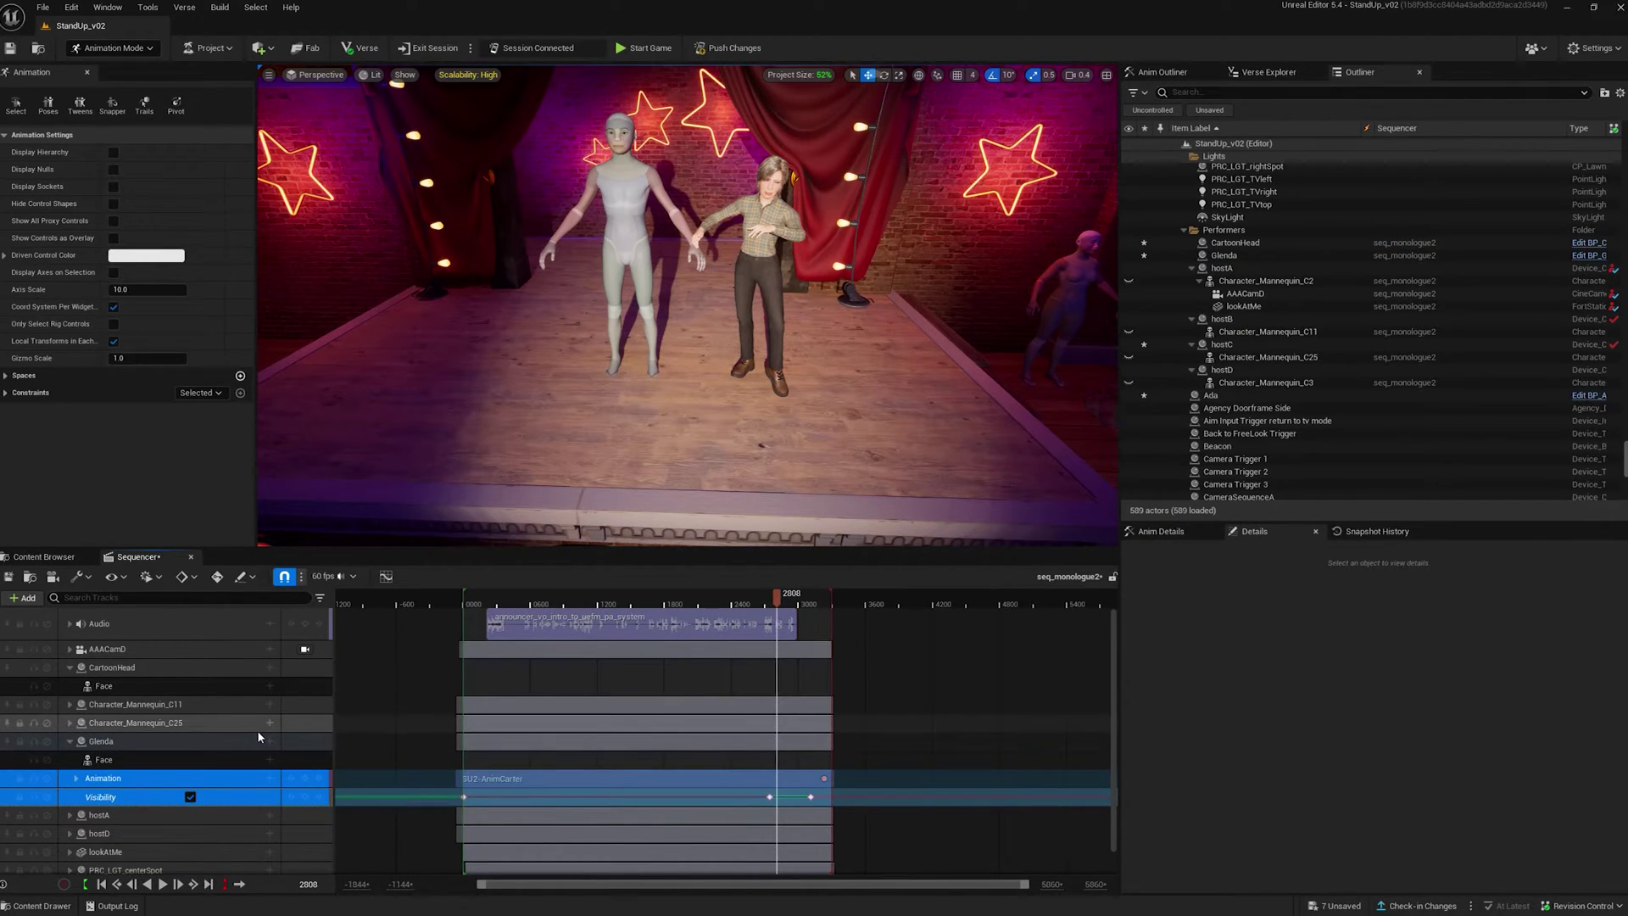
click(112, 668)
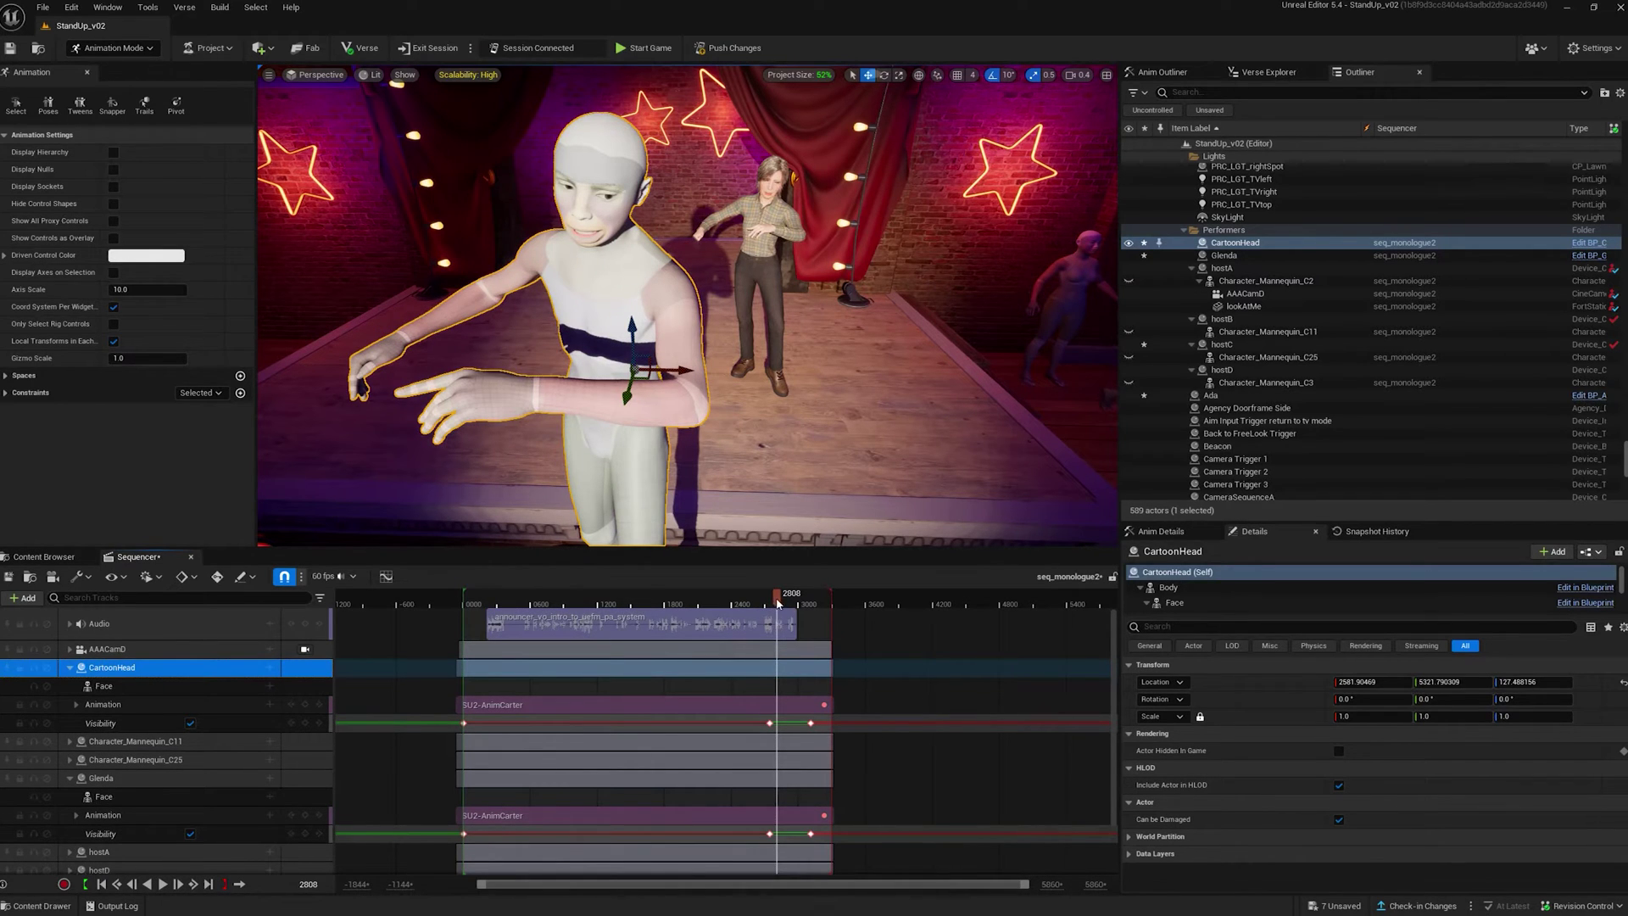
drag(779, 600, 772, 600)
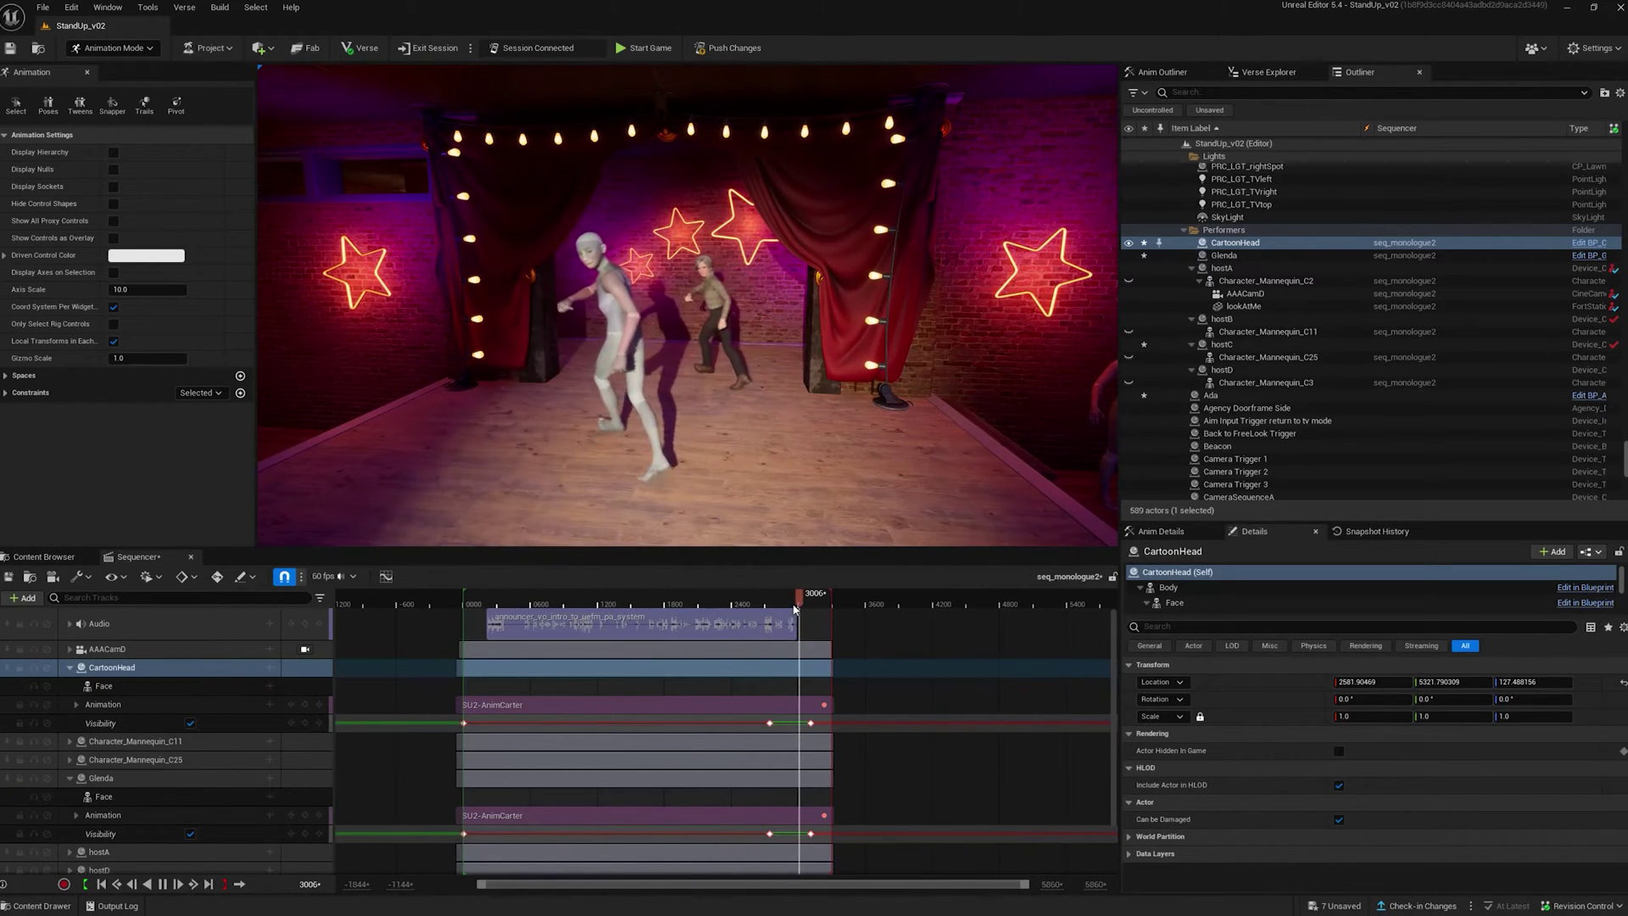
drag(796, 606, 781, 606)
key(space)
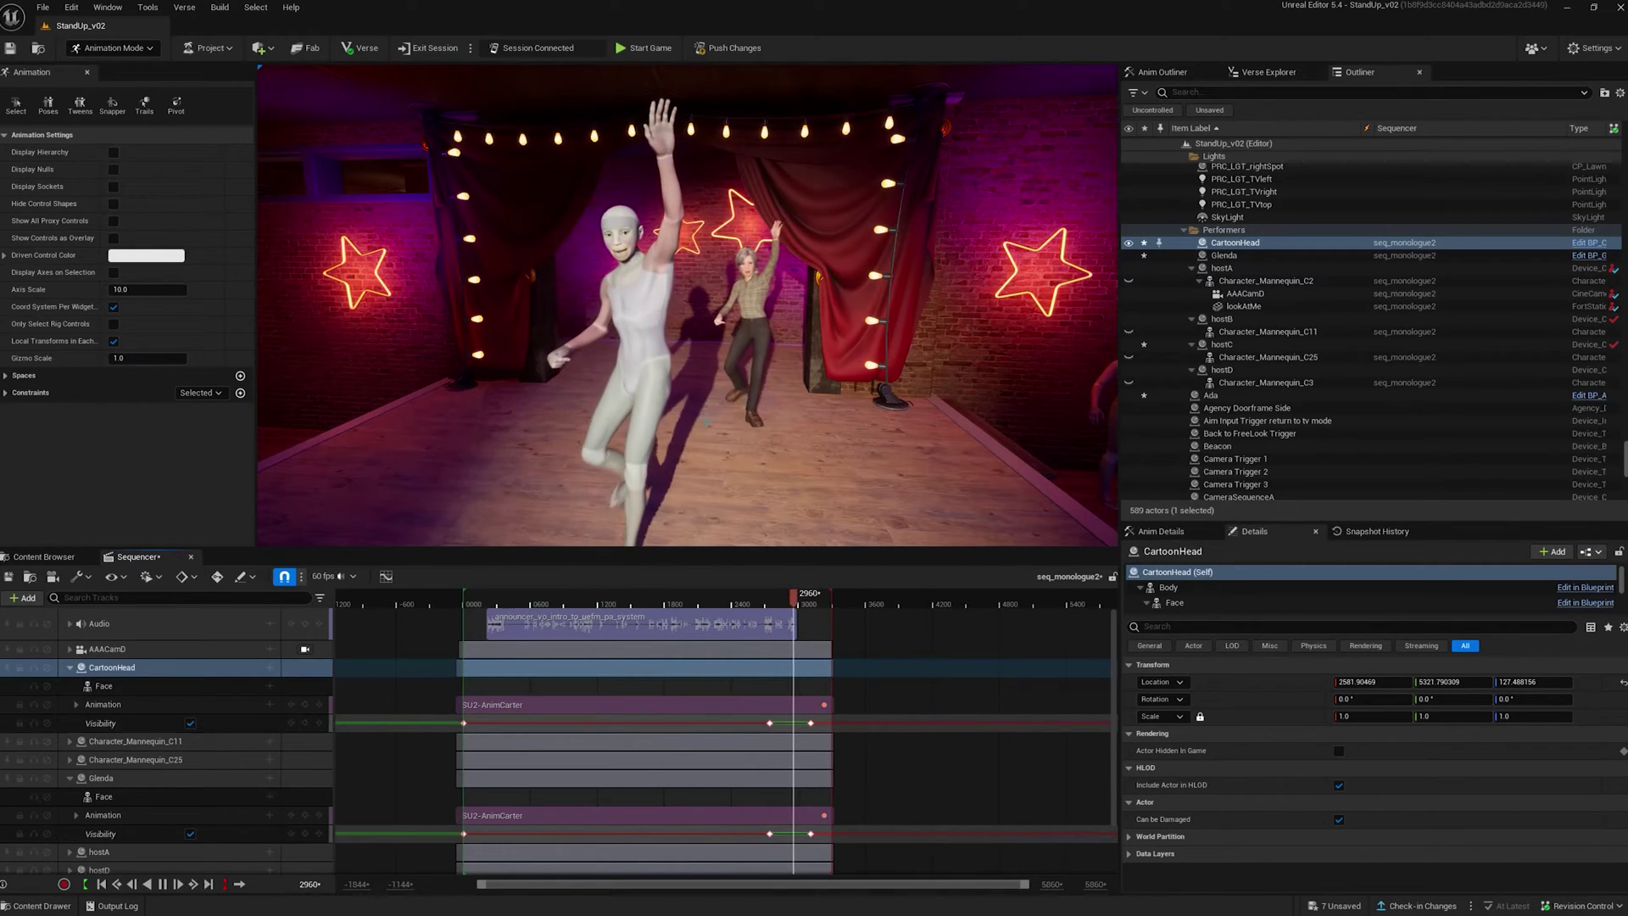
click(781, 606)
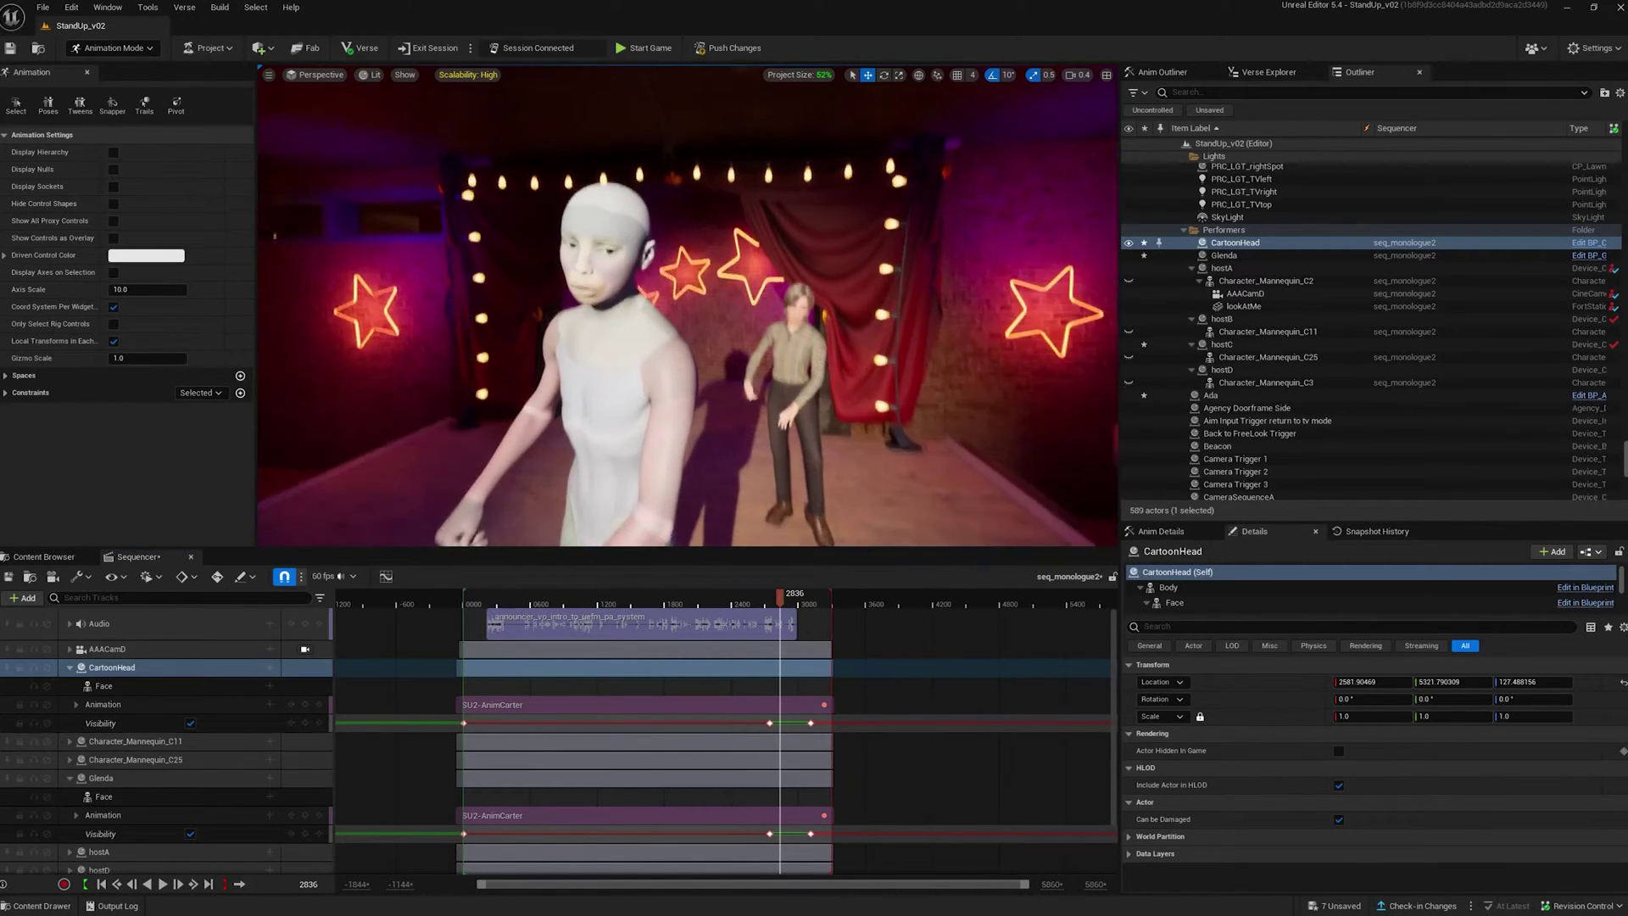
right_drag(688, 318, 561, 318)
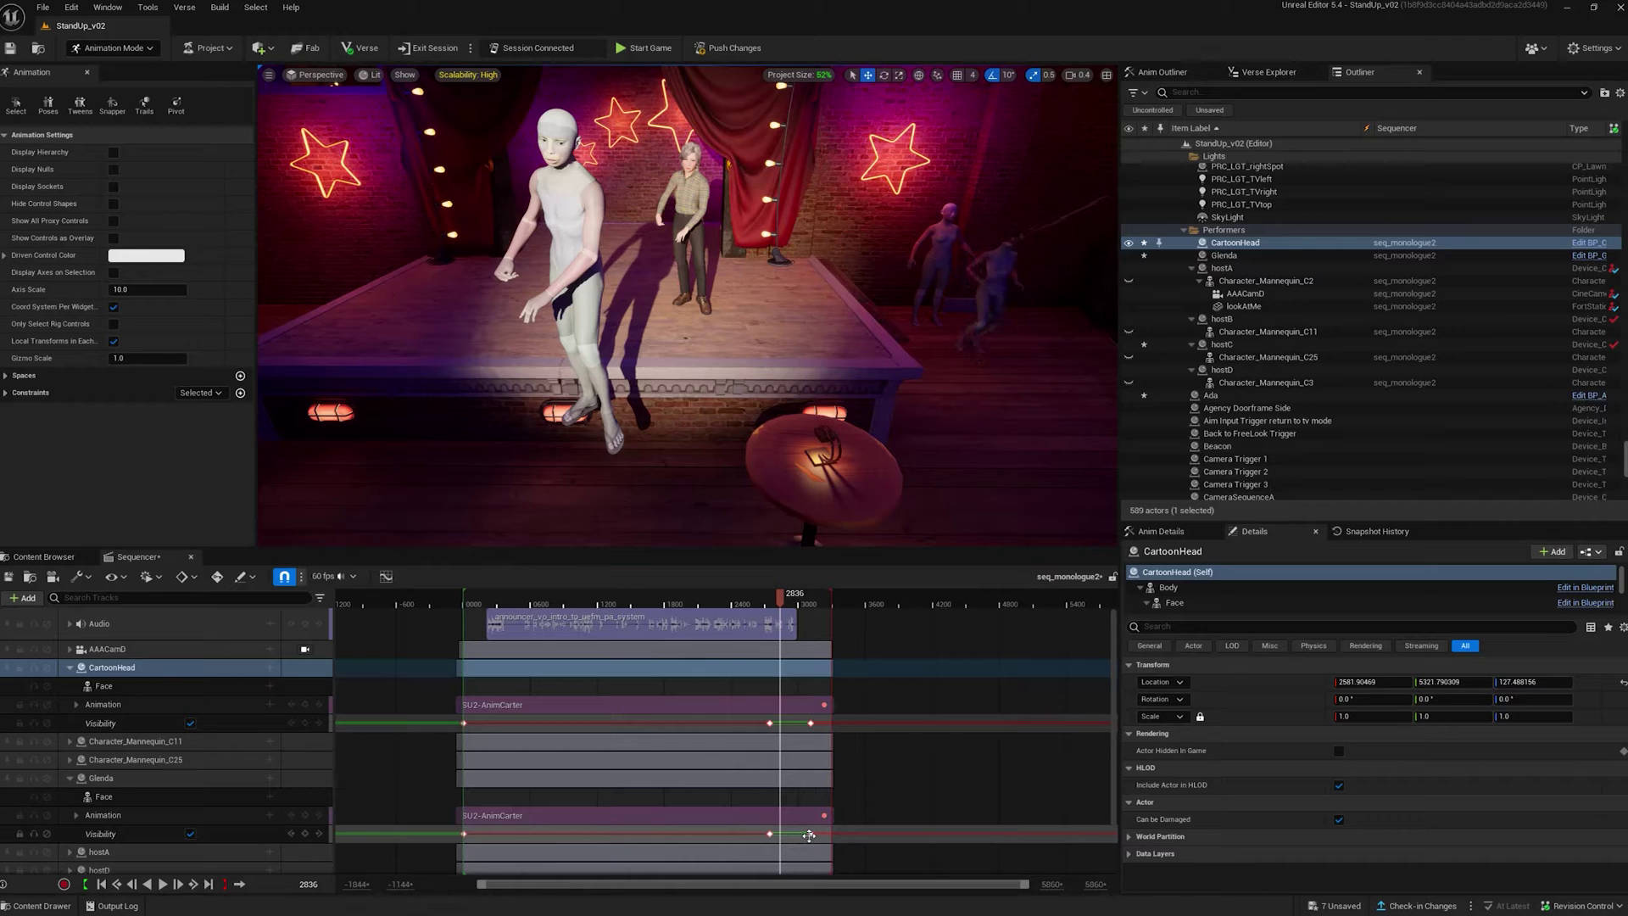
Move CartoonHead's Visibility keyframe earlier to frame 2344, undoing the first attempt.
drag(809, 726, 743, 725)
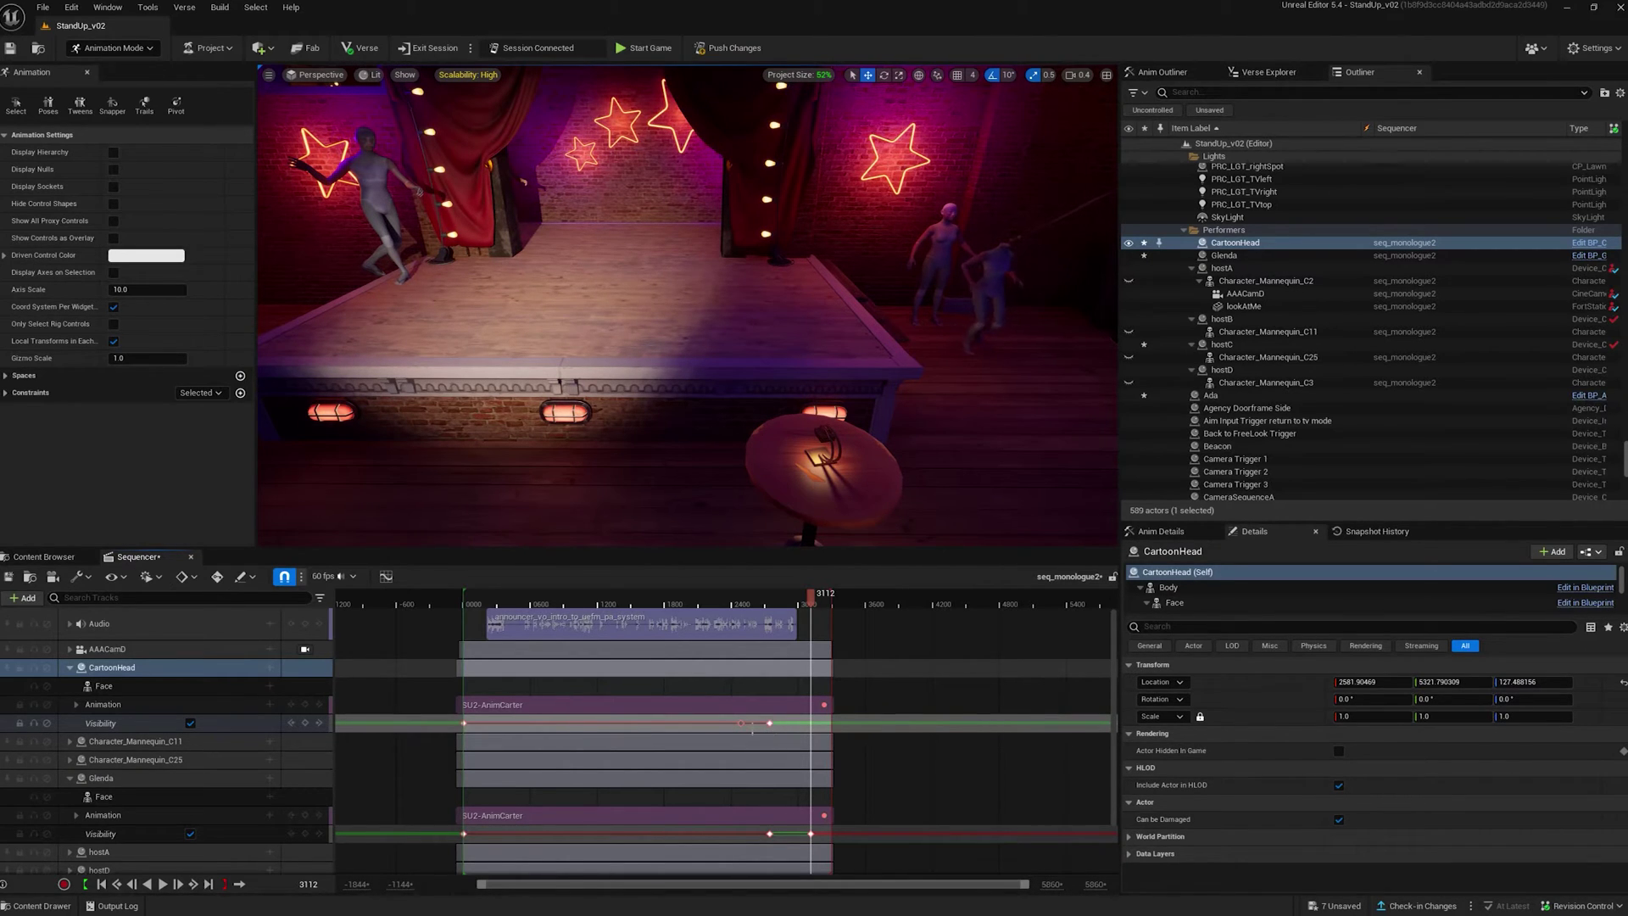
key(ctrl+z)
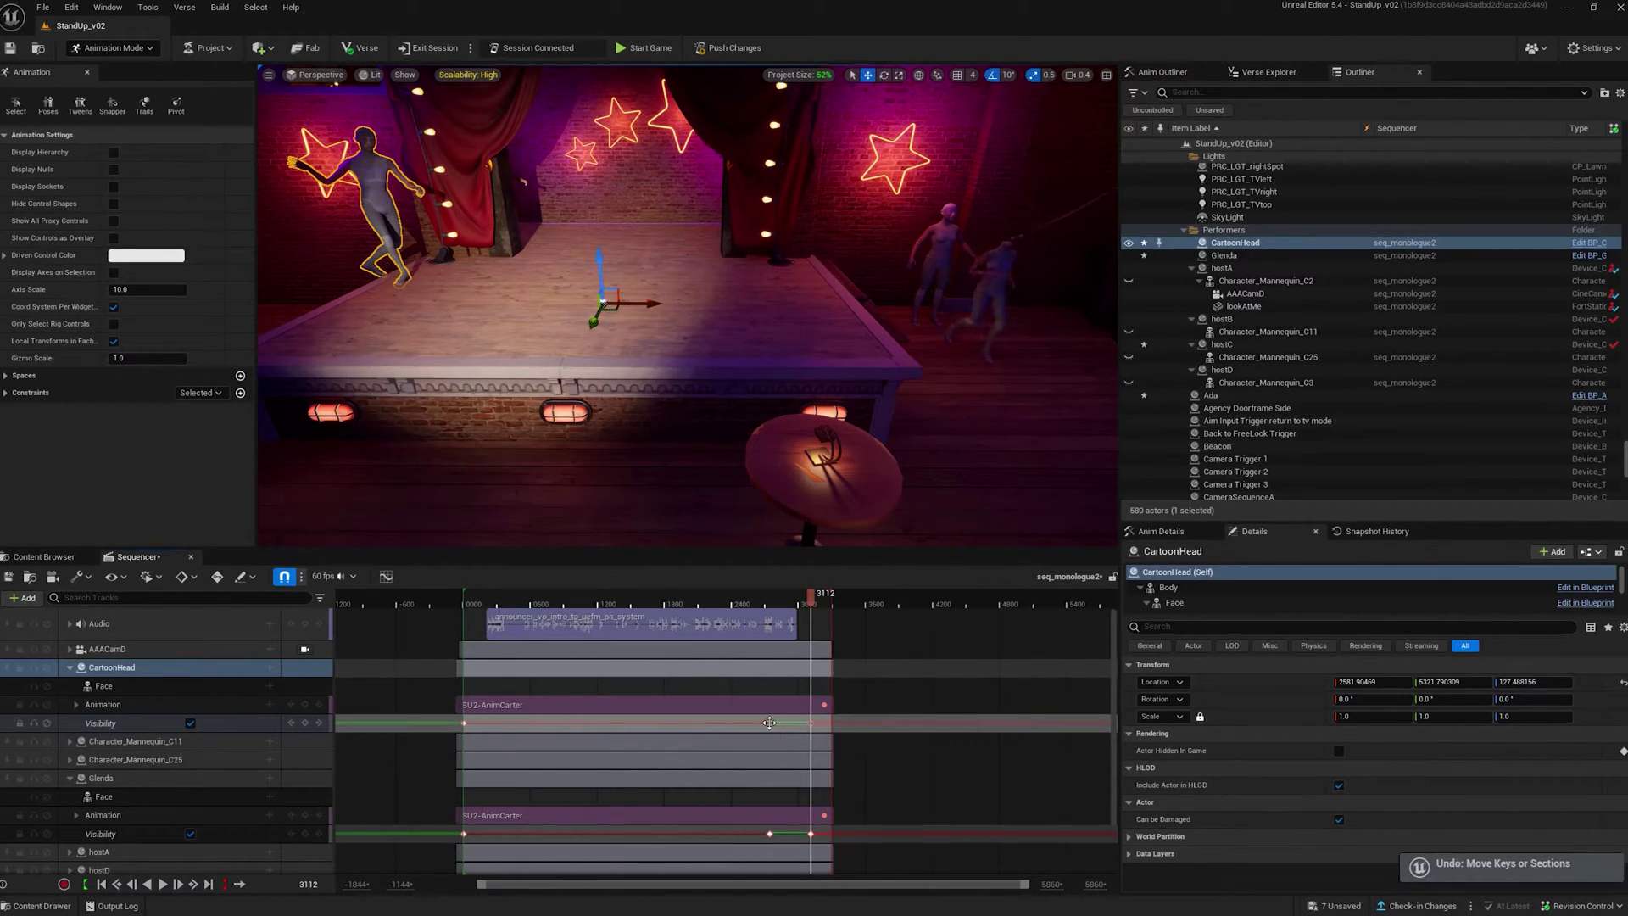
drag(770, 723, 742, 725)
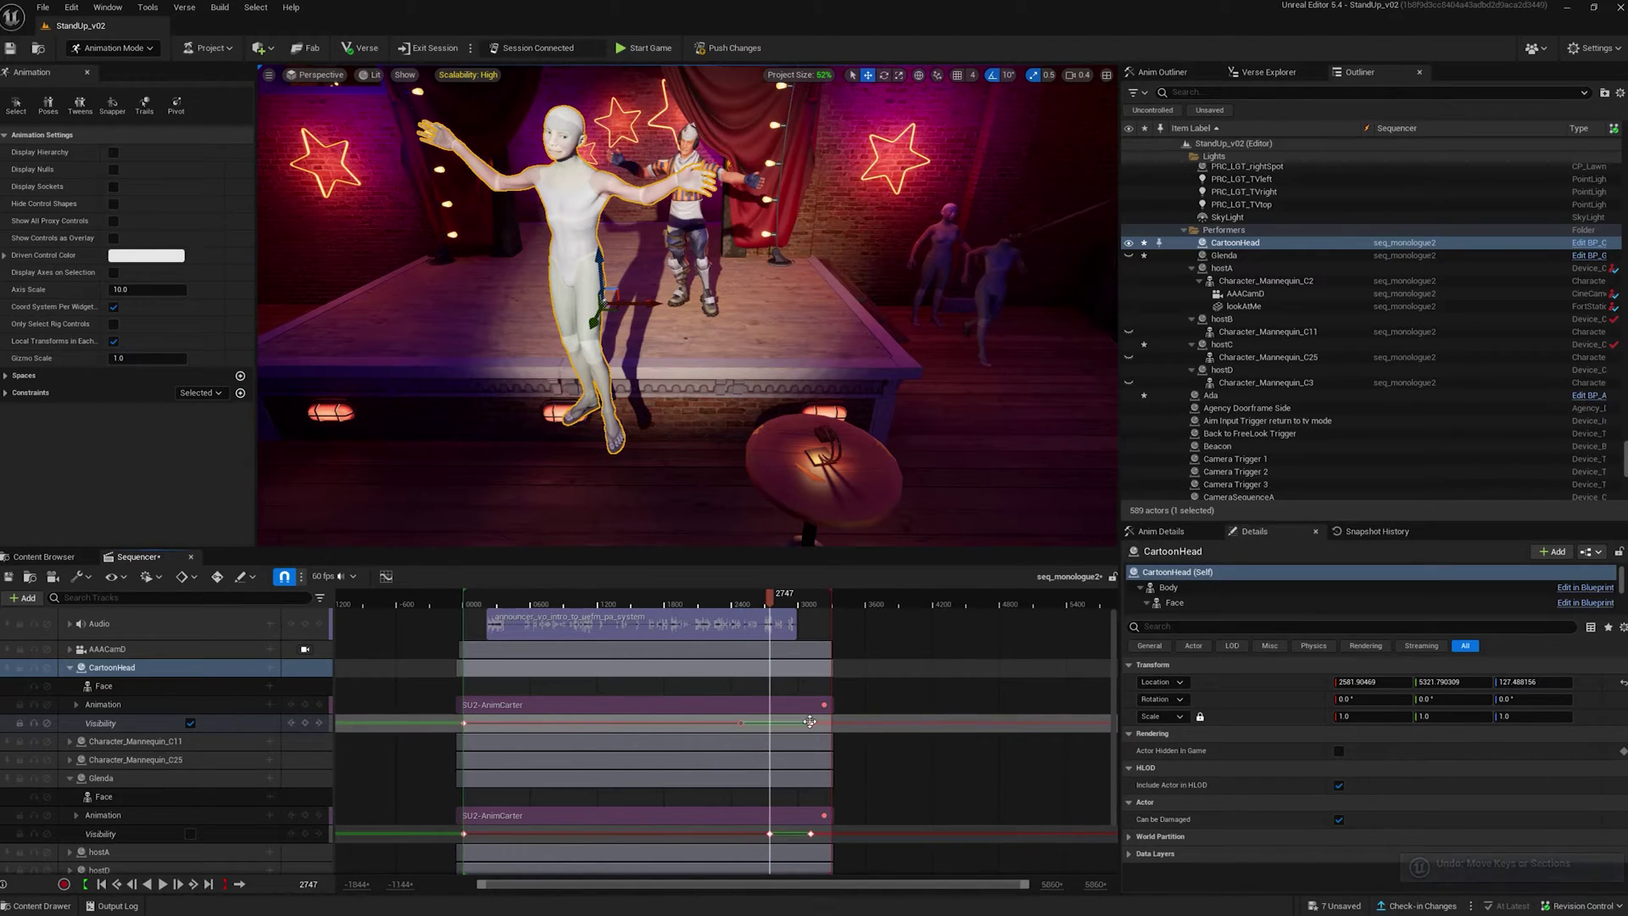
drag(769, 598, 825, 597)
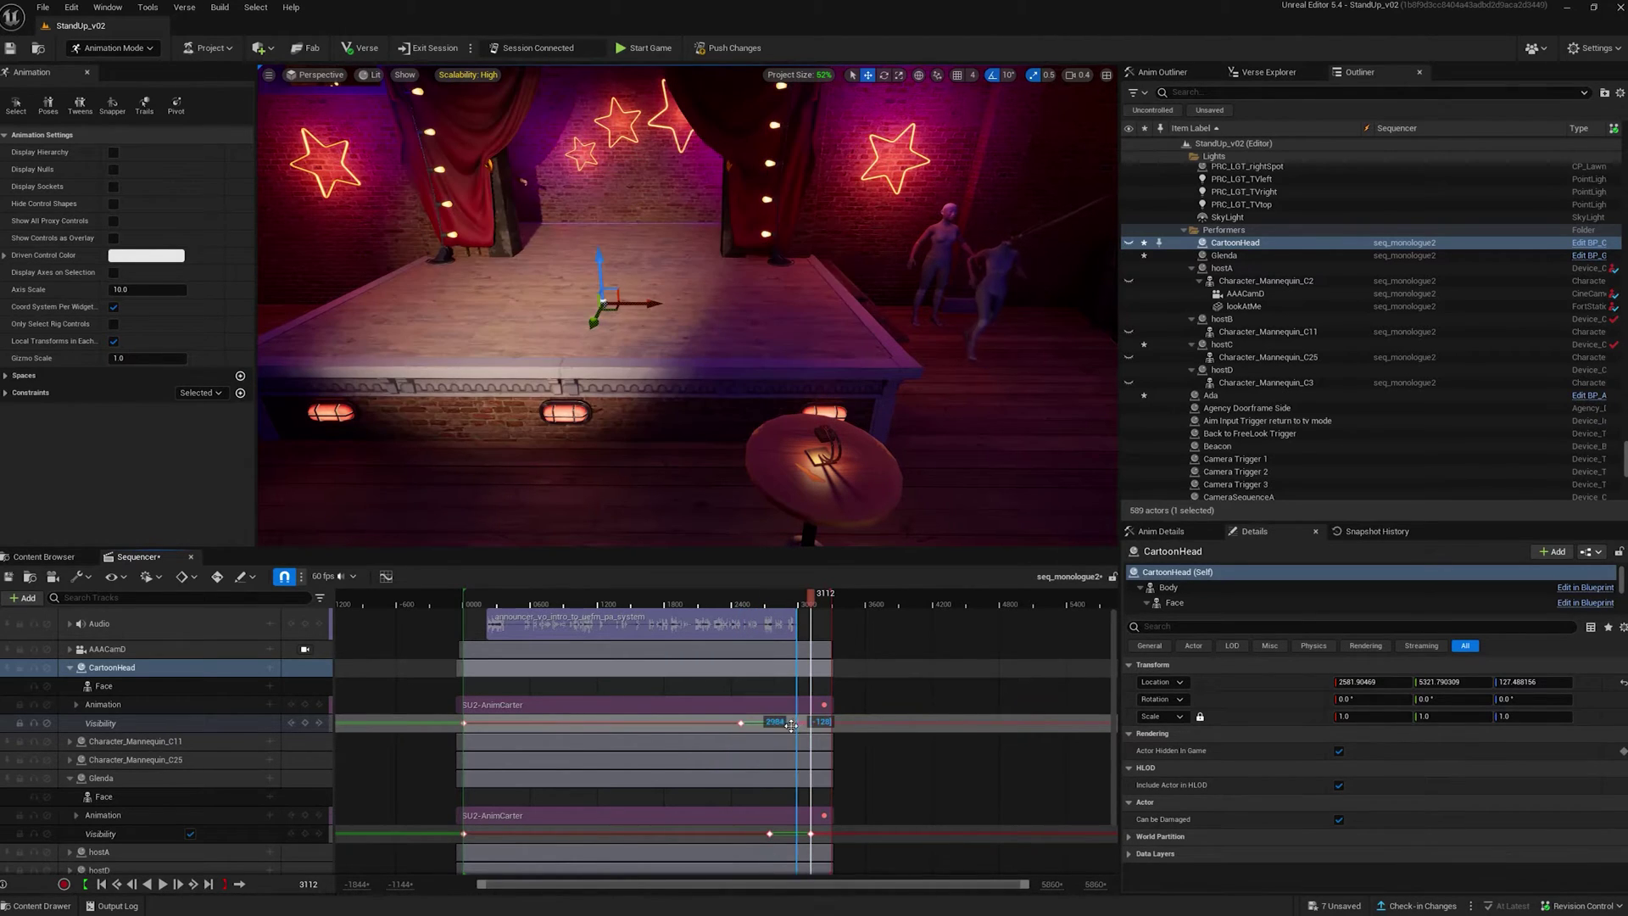
click(741, 724)
drag(727, 725, 721, 726)
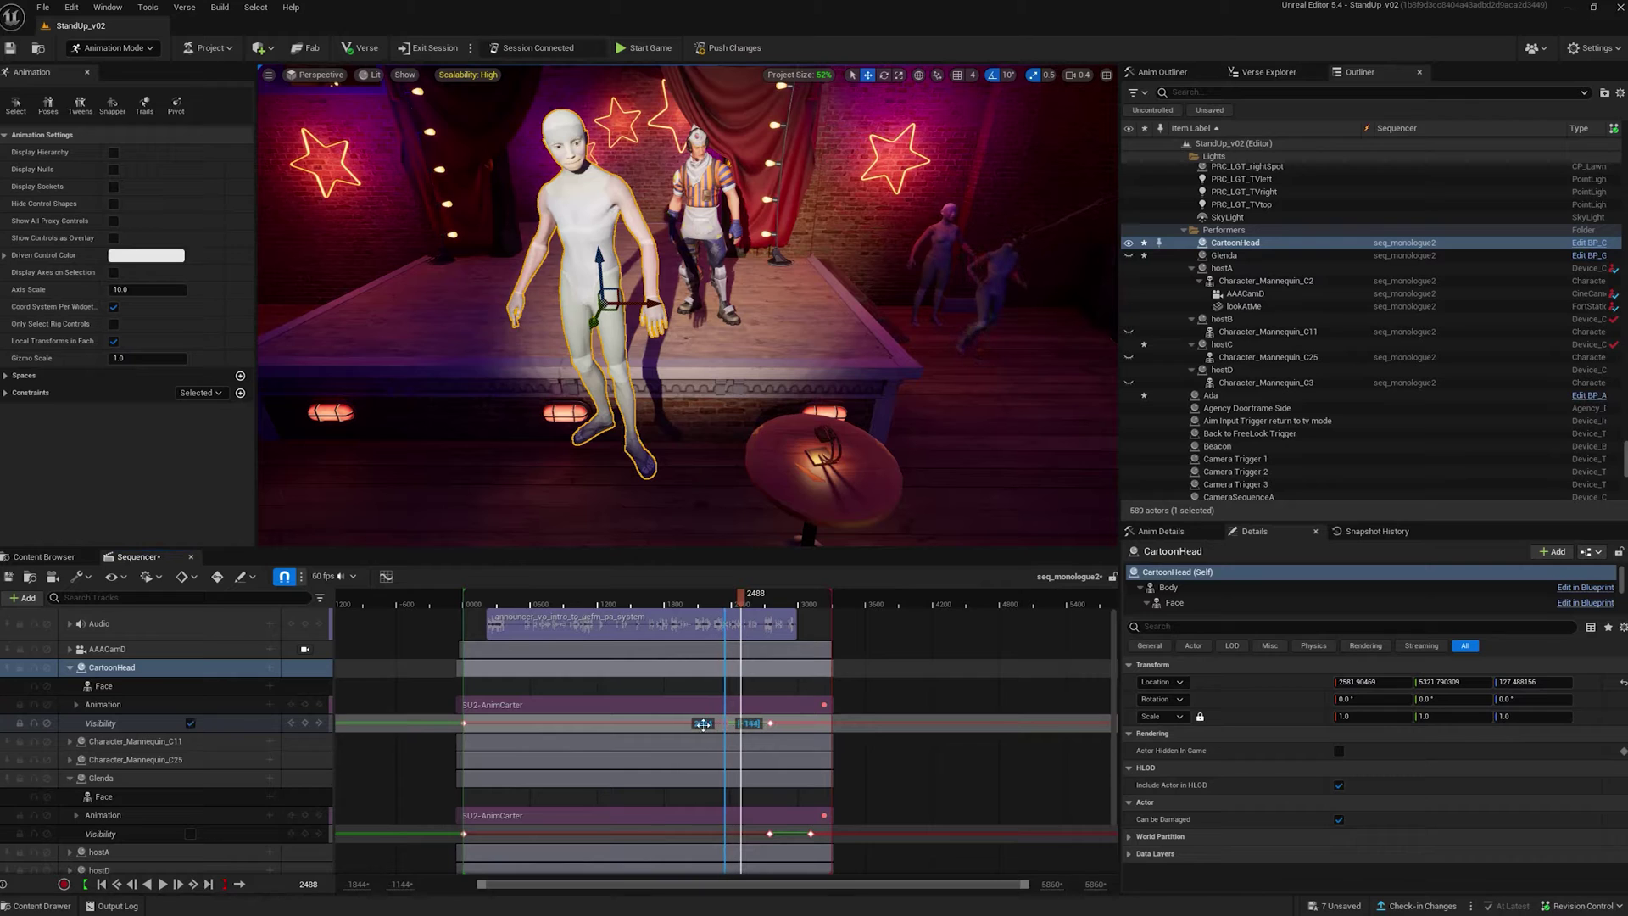
click(666, 724)
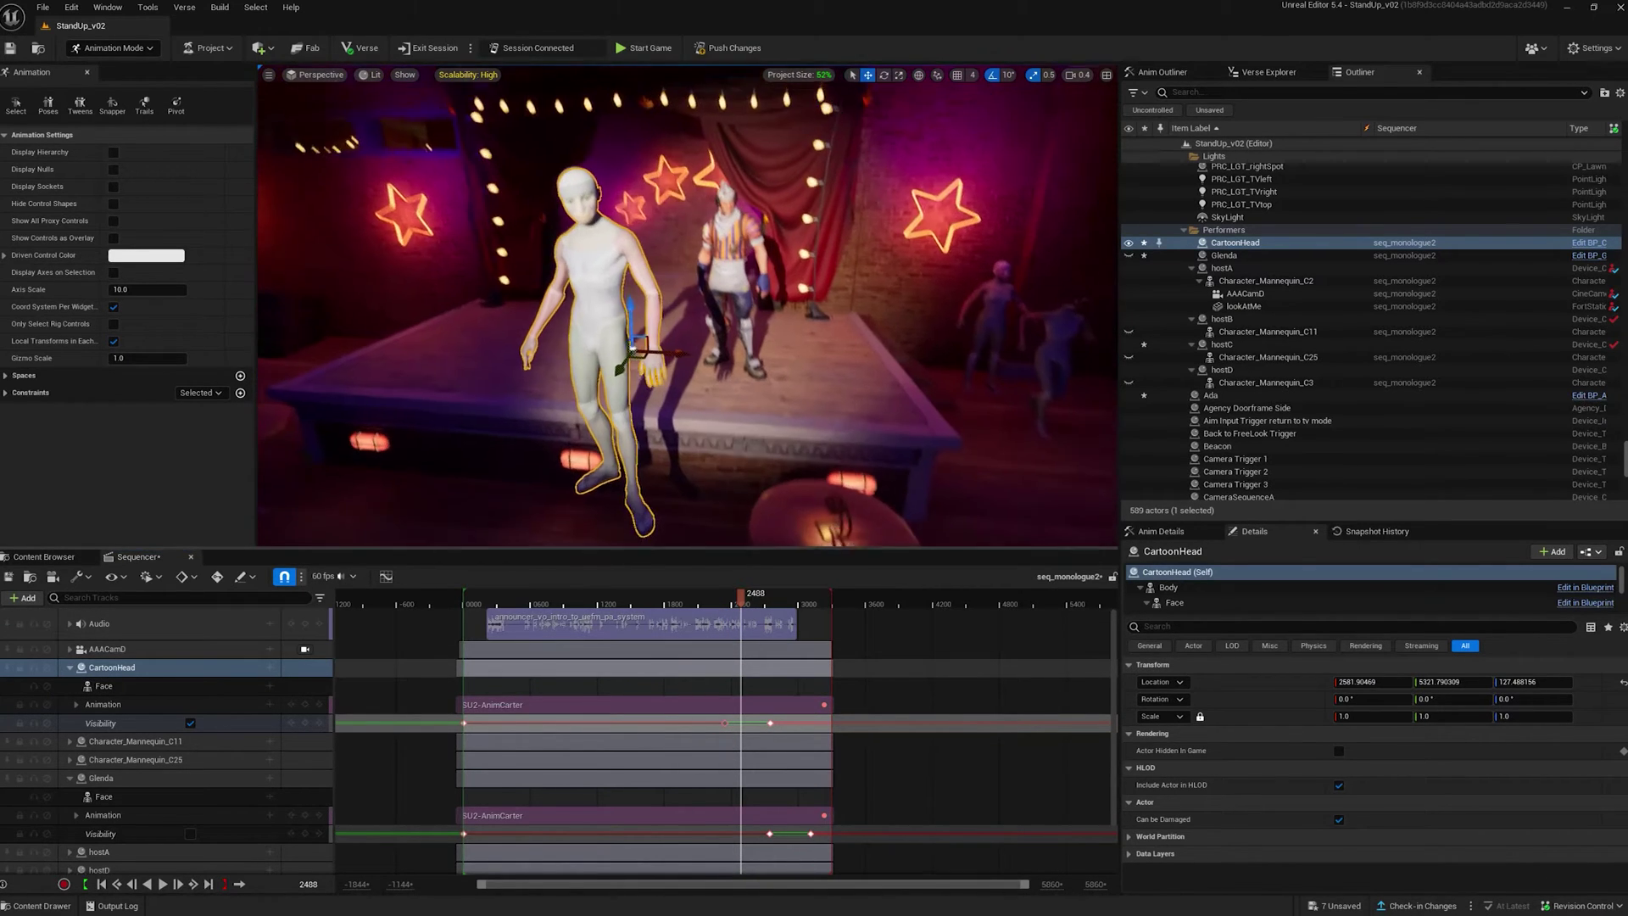
Move CartoonHead across the stage toward the other character.
right_drag(631, 371, 632, 369)
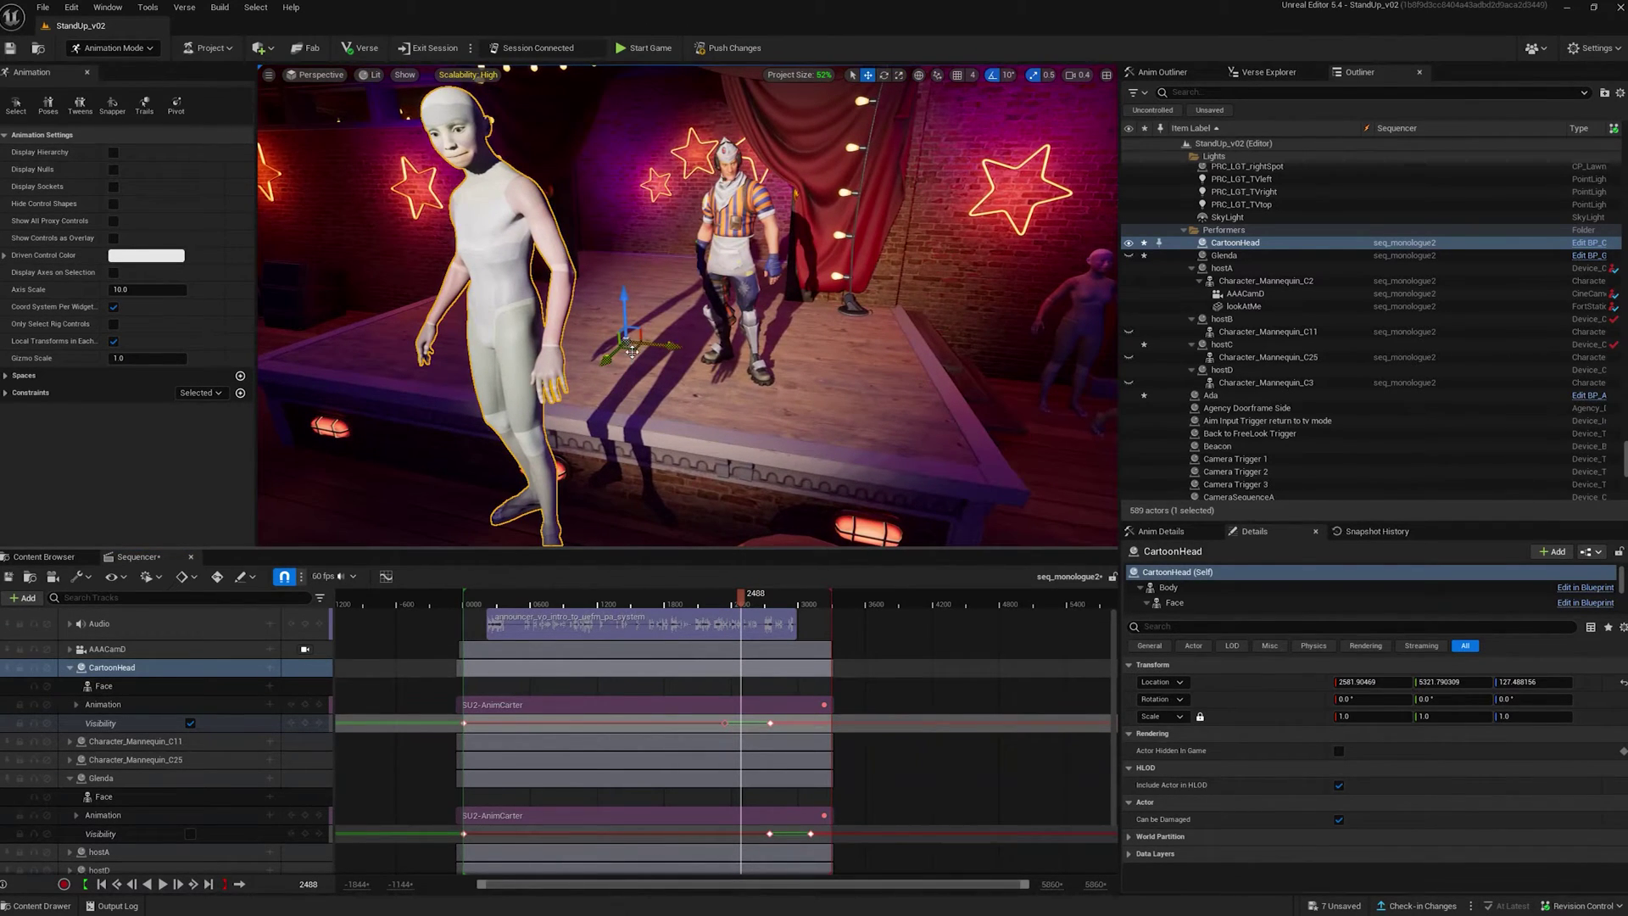
drag(623, 342, 743, 300)
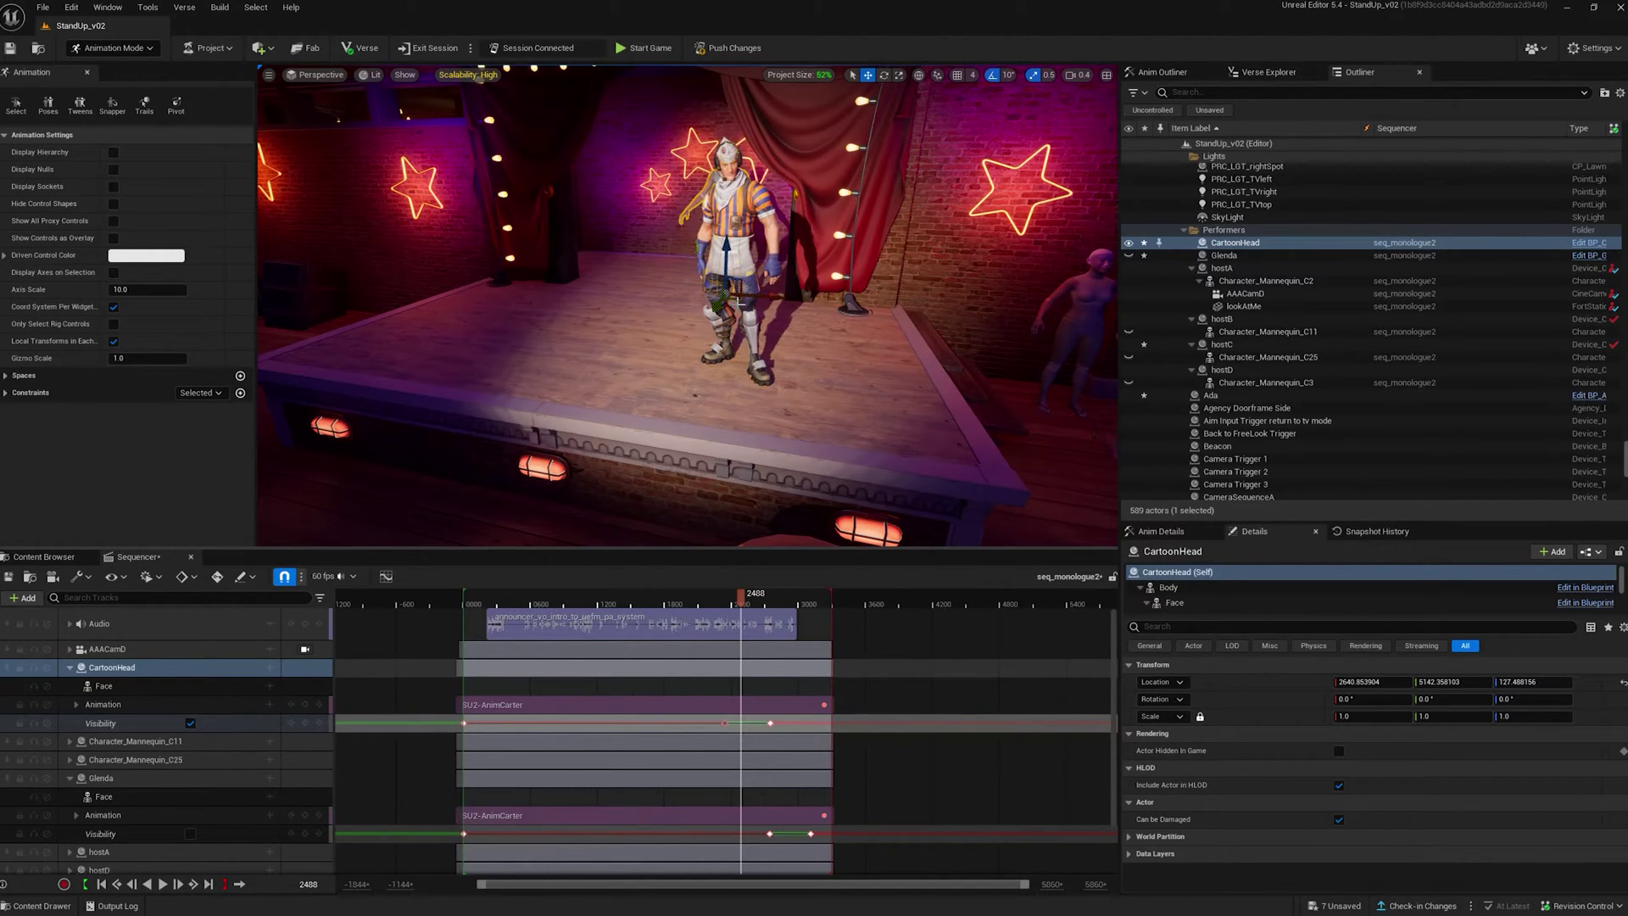
drag(749, 598, 731, 601)
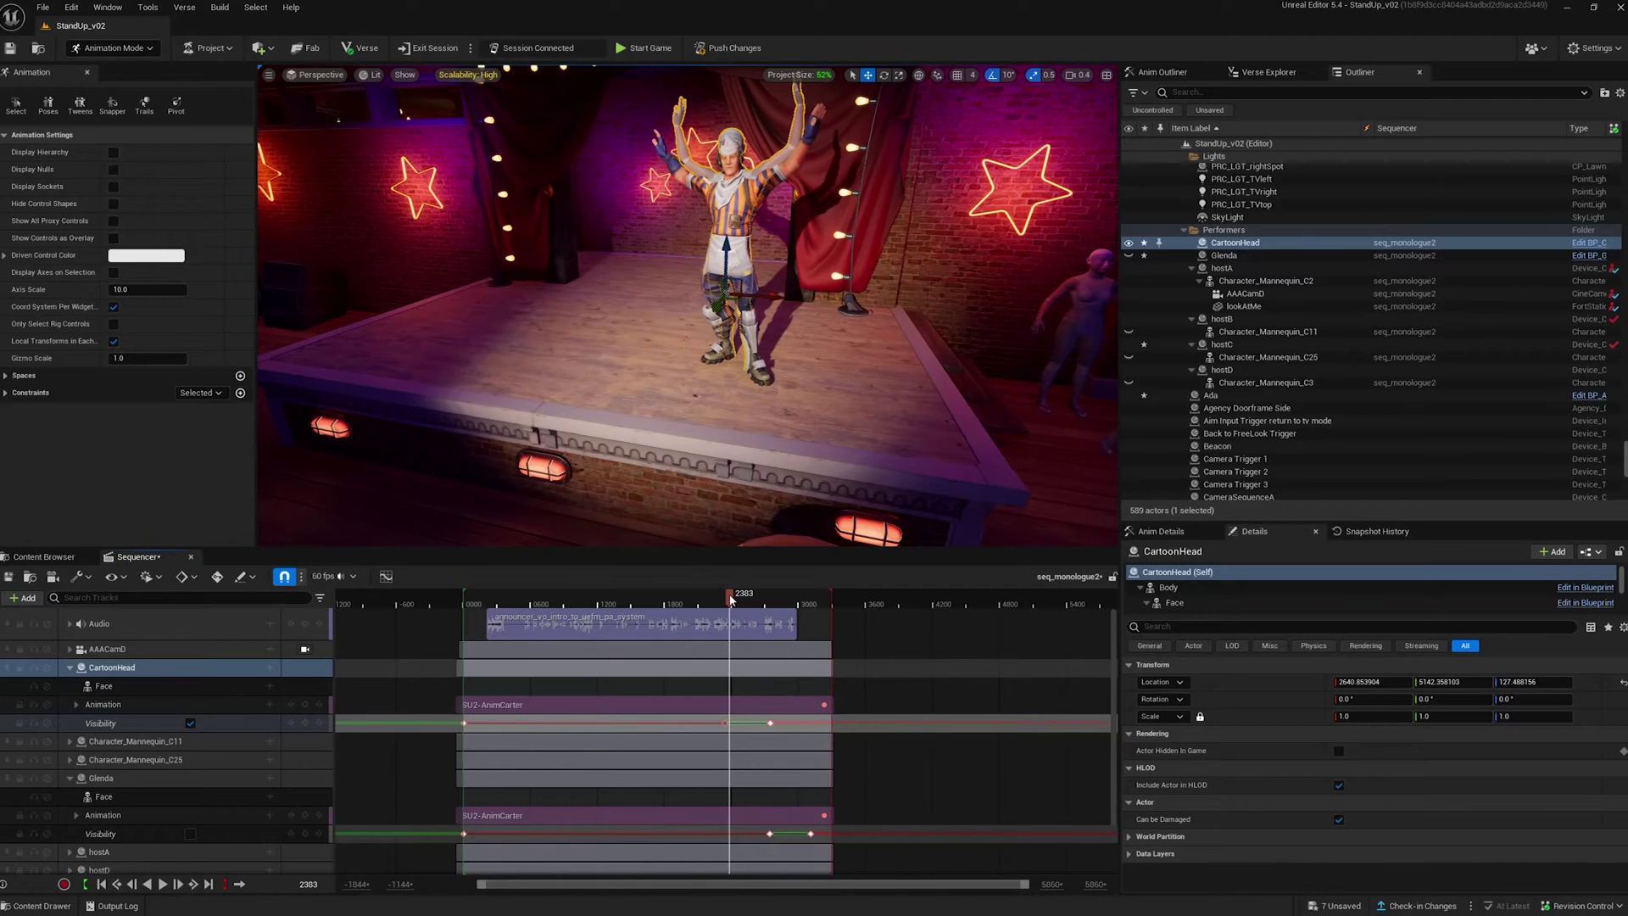
right_drag(688, 305, 687, 318)
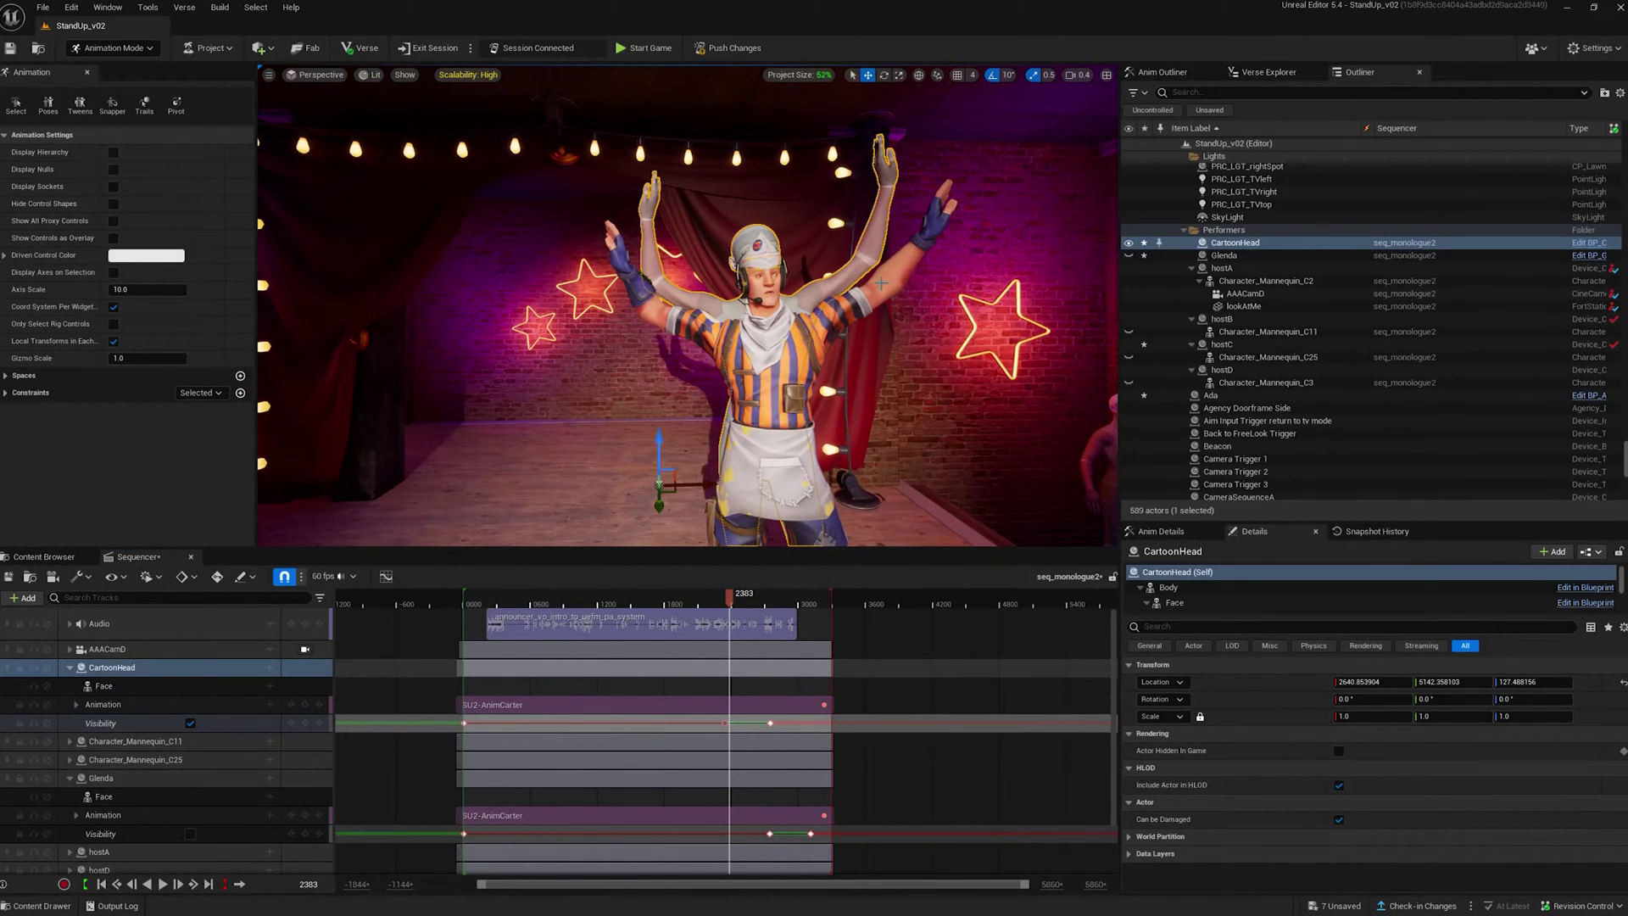
mouse_move(738, 601)
mouse_down()
mouse_move(721, 605)
mouse_move(743, 605)
mouse_up()
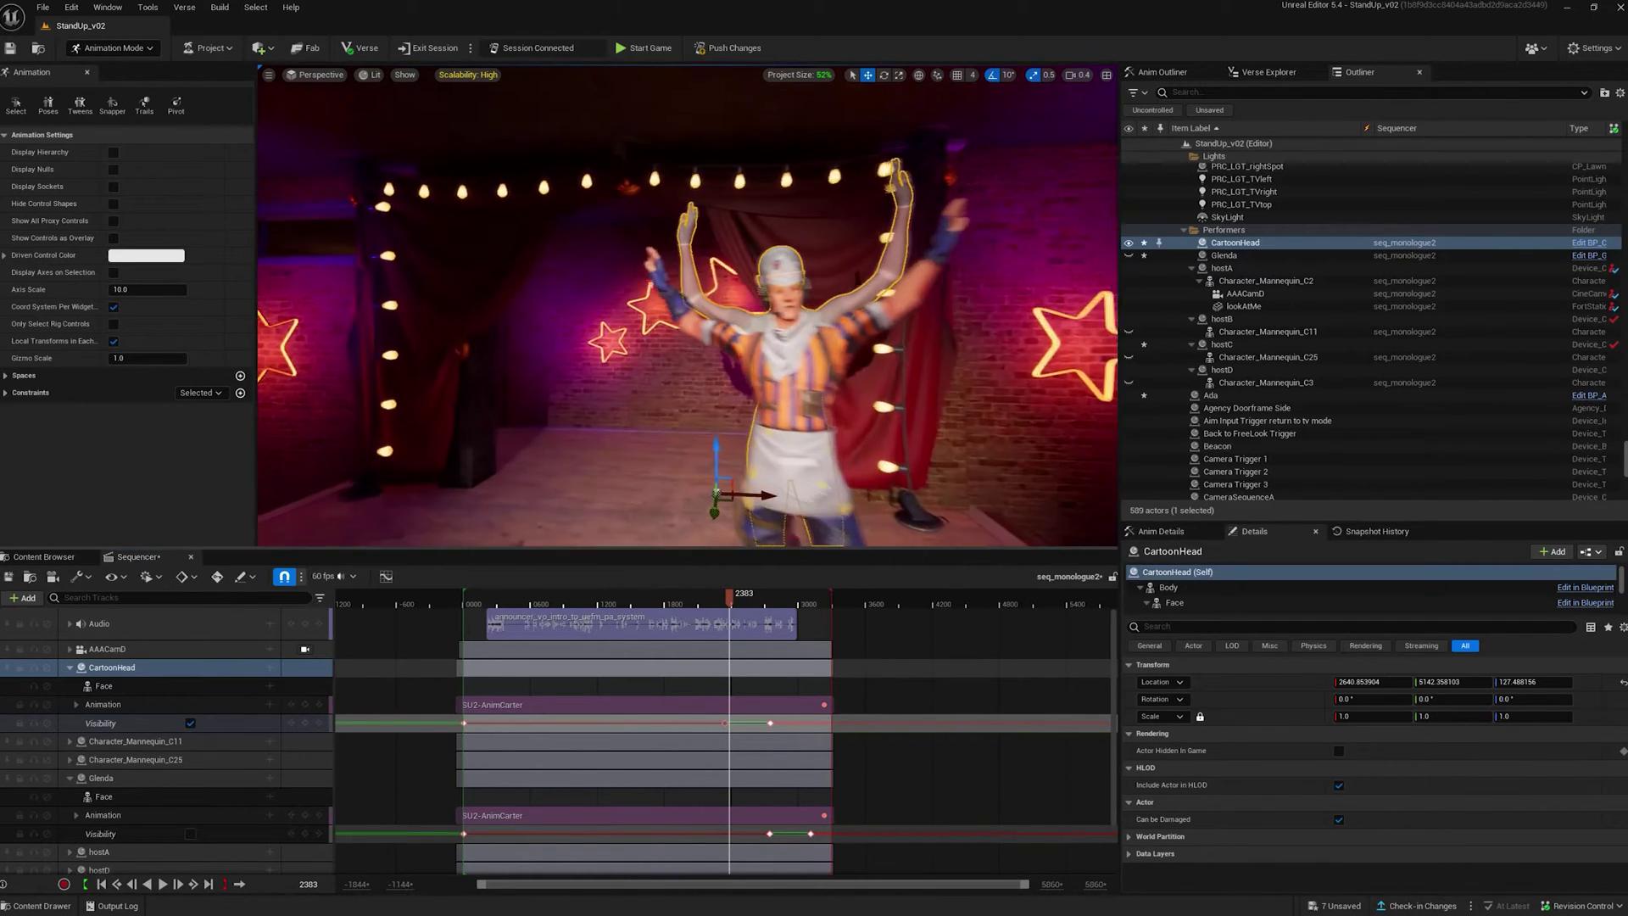
scroll(686, 331, up, 3)
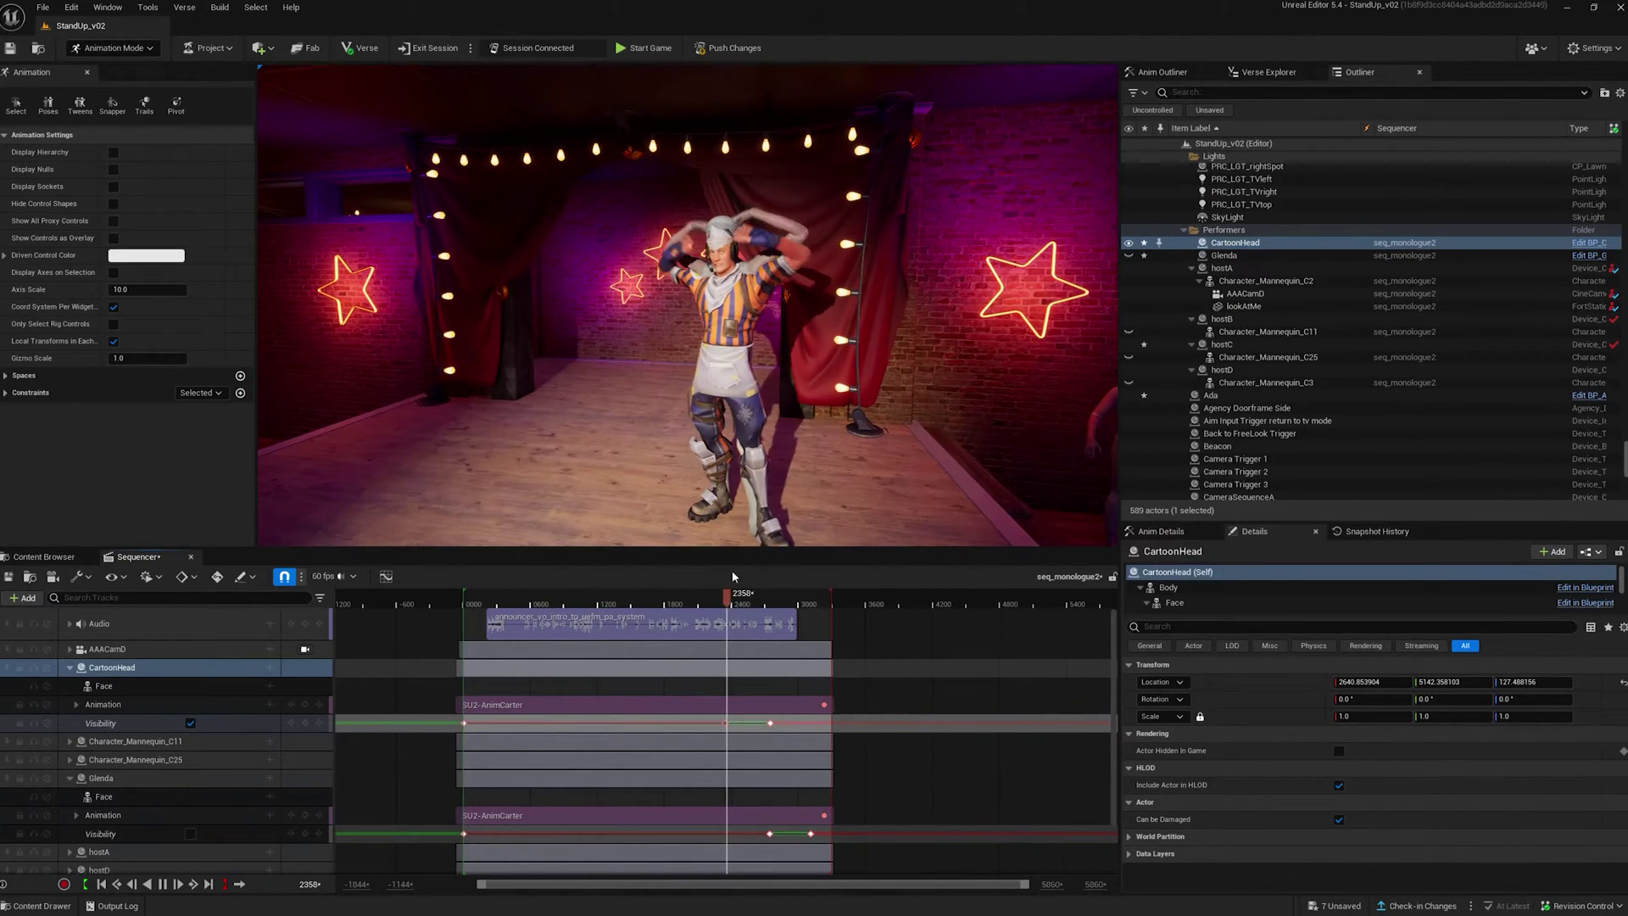
key(space)
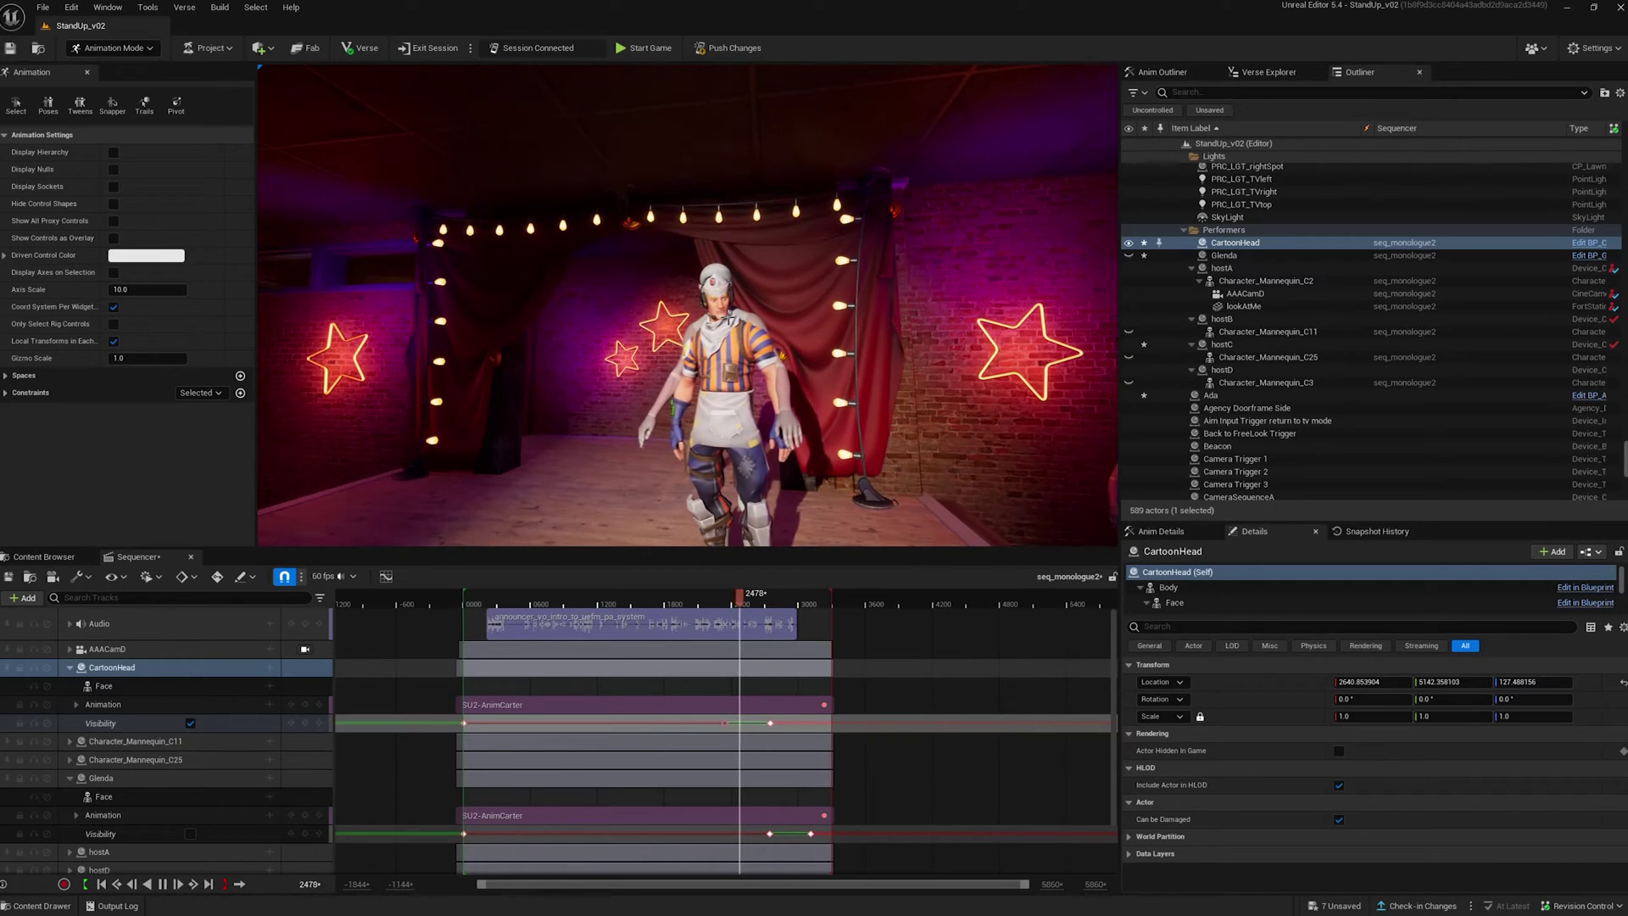
key(space)
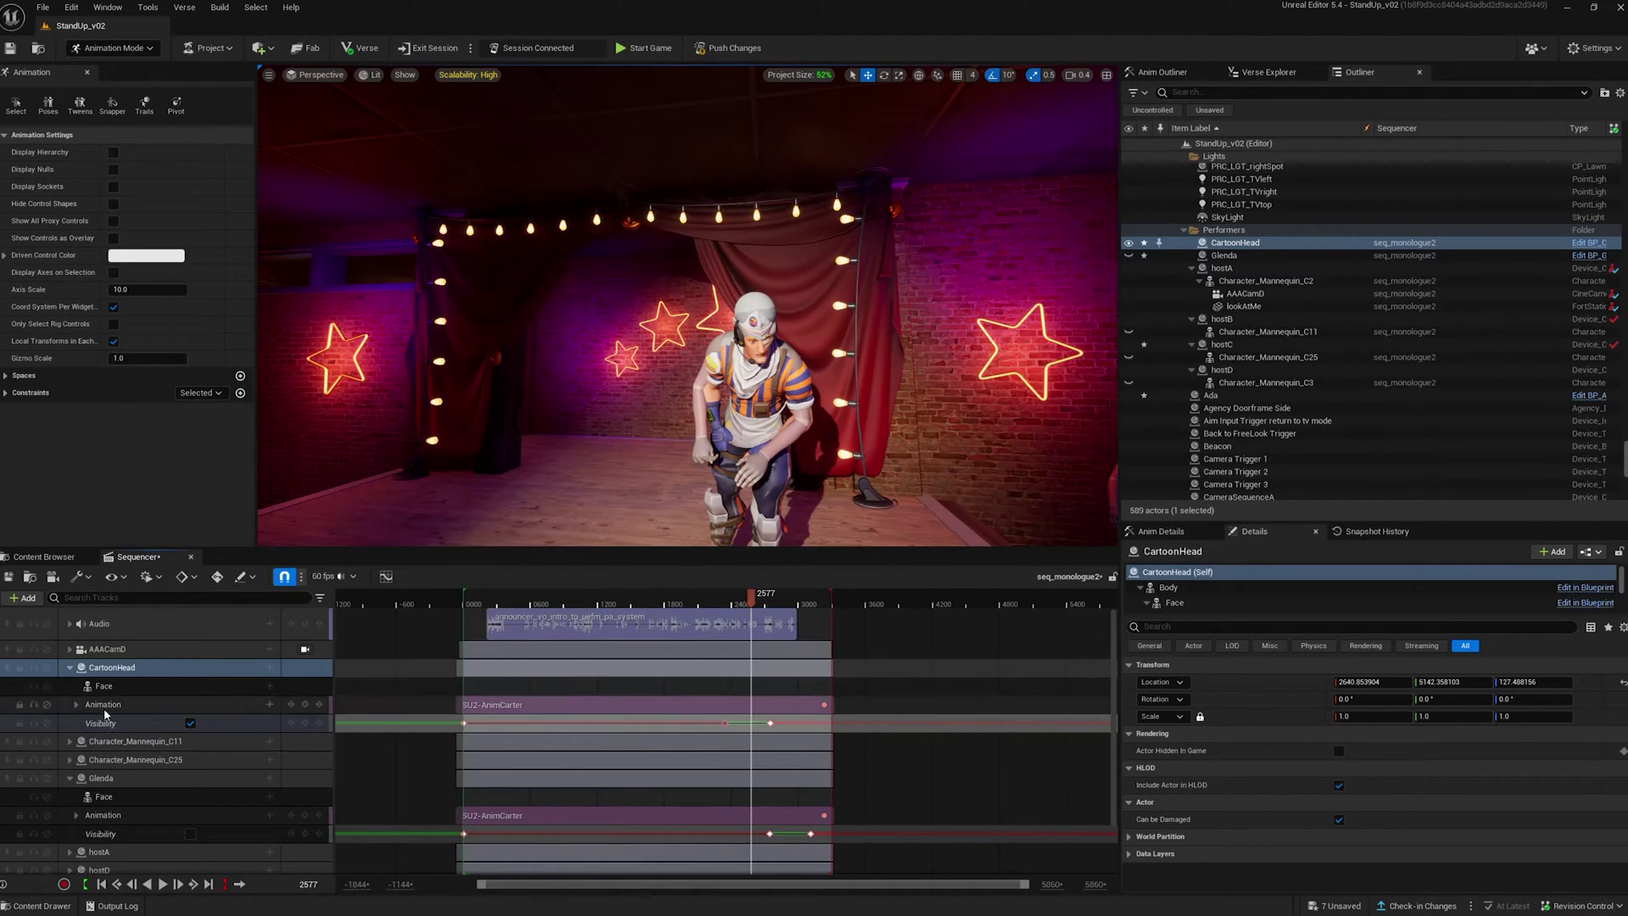
Drag hostA's Visibility keyframe earlier and play the sequence to preview the character swap.
click(69, 668)
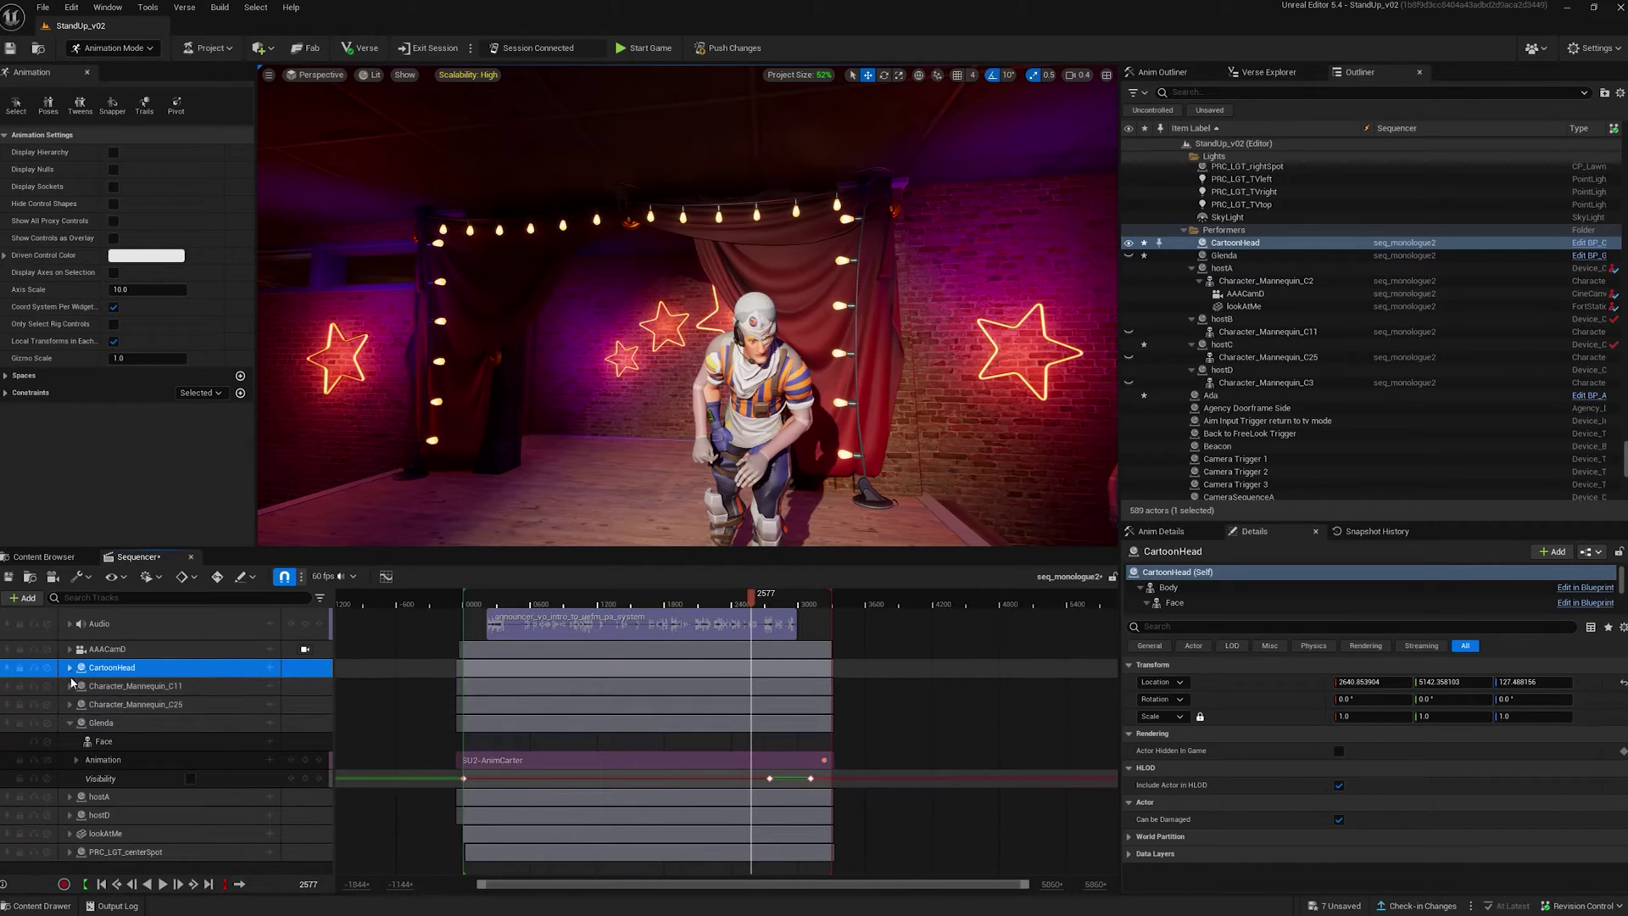
click(70, 723)
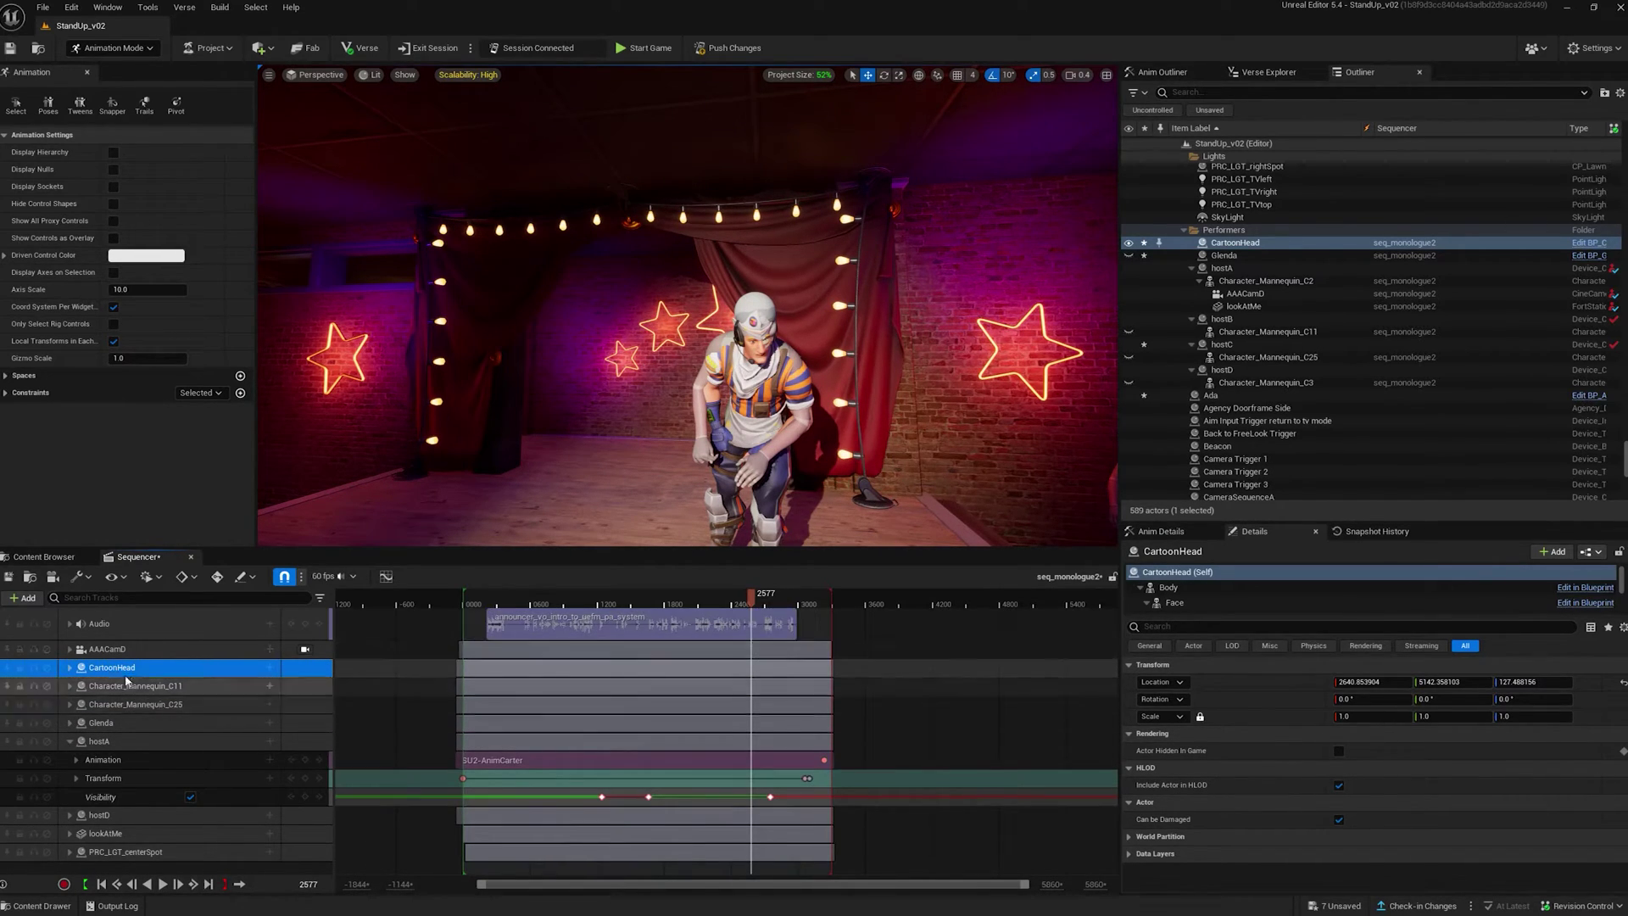
click(71, 667)
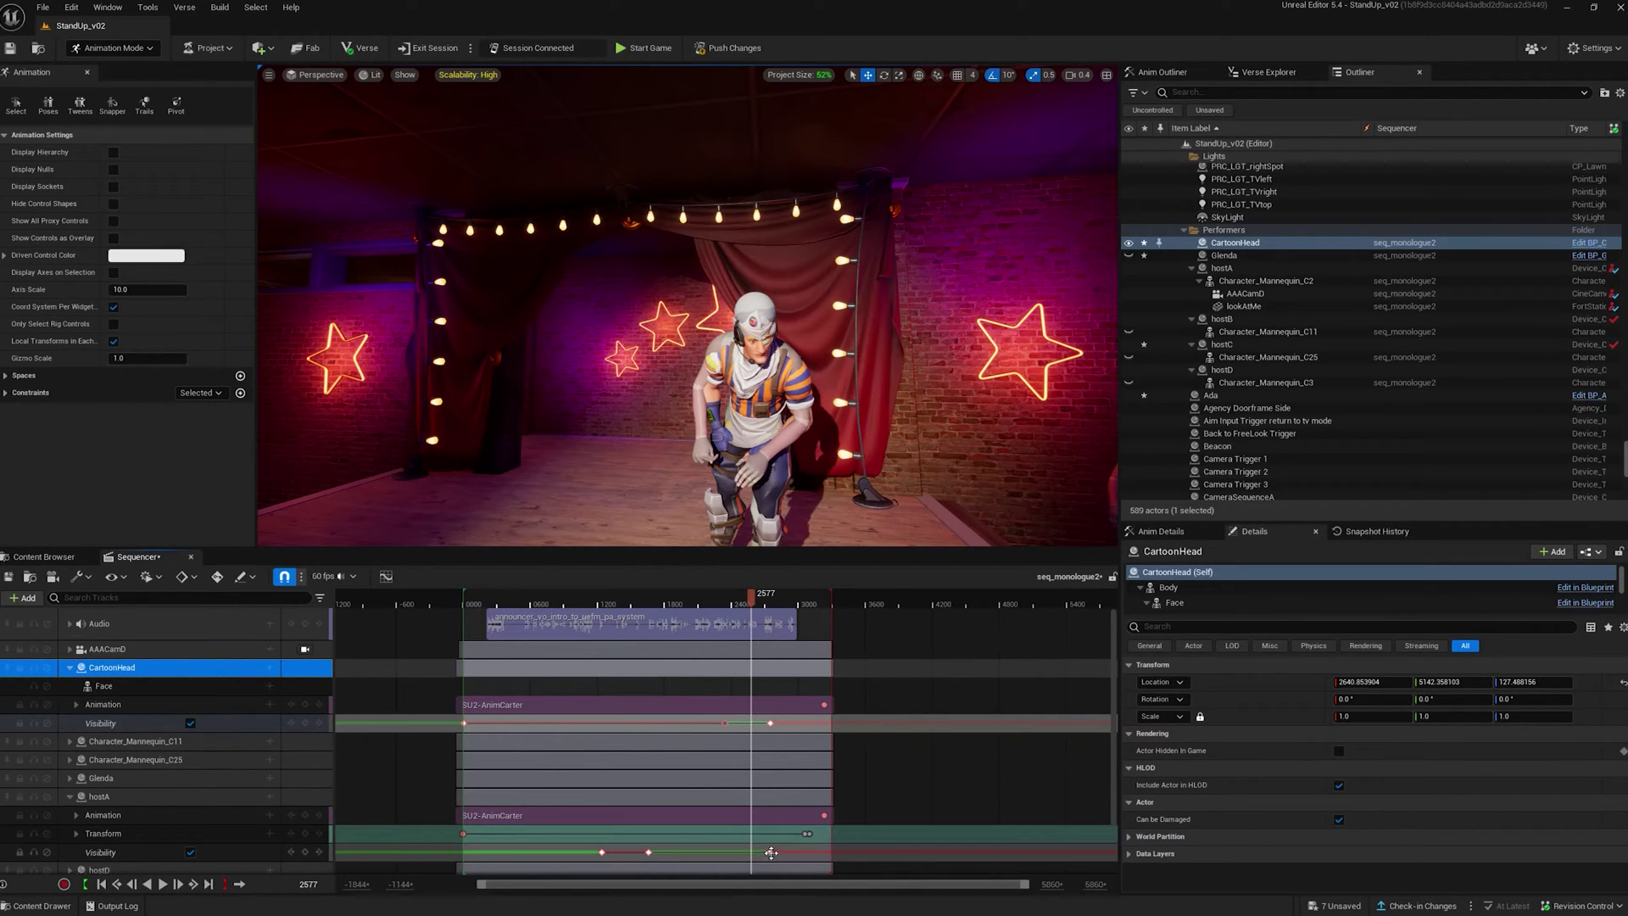
drag(769, 852, 741, 853)
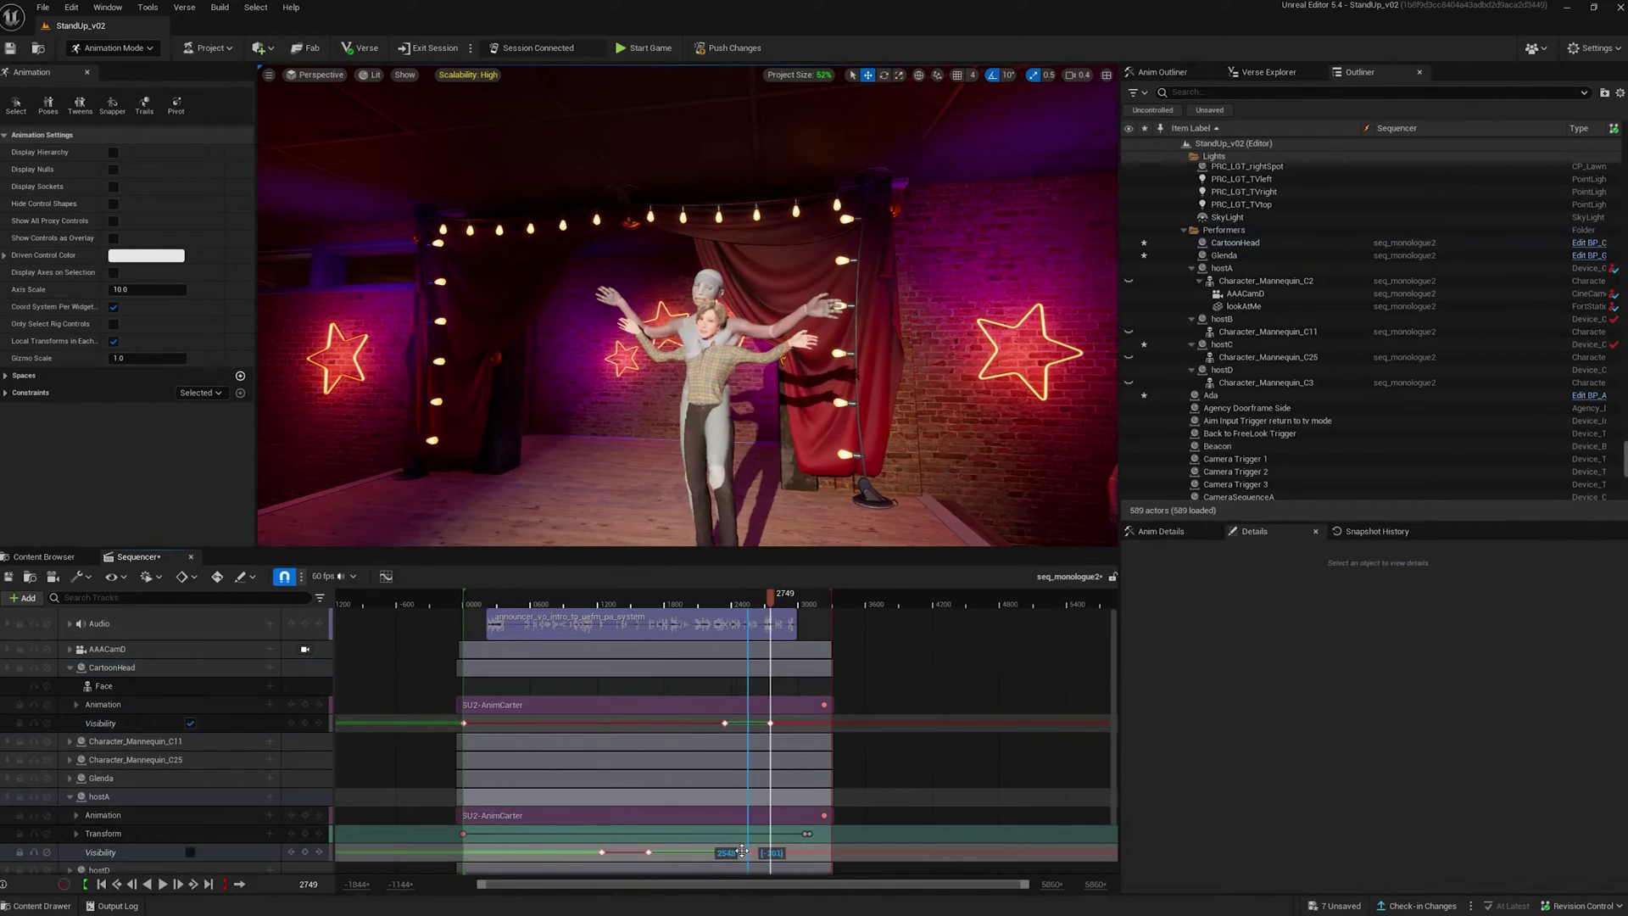
click(725, 604)
key(space)
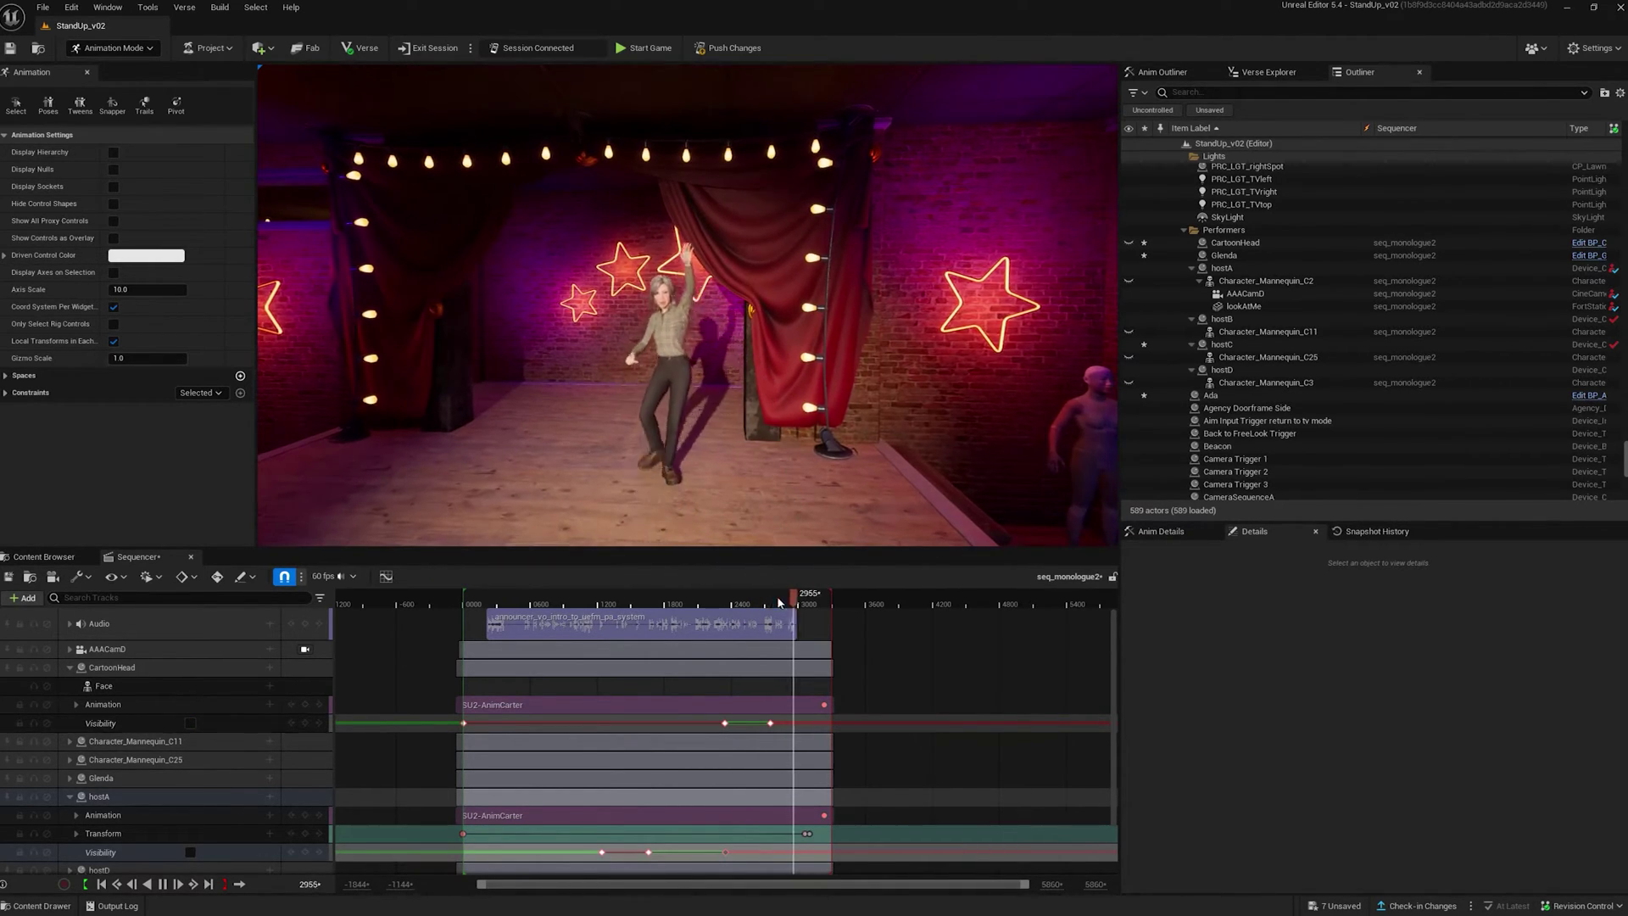
Shift Glenda's visibility key earlier and try a uniform scale of 1.2, checking her pose.
drag(801, 601, 784, 601)
click(687, 381)
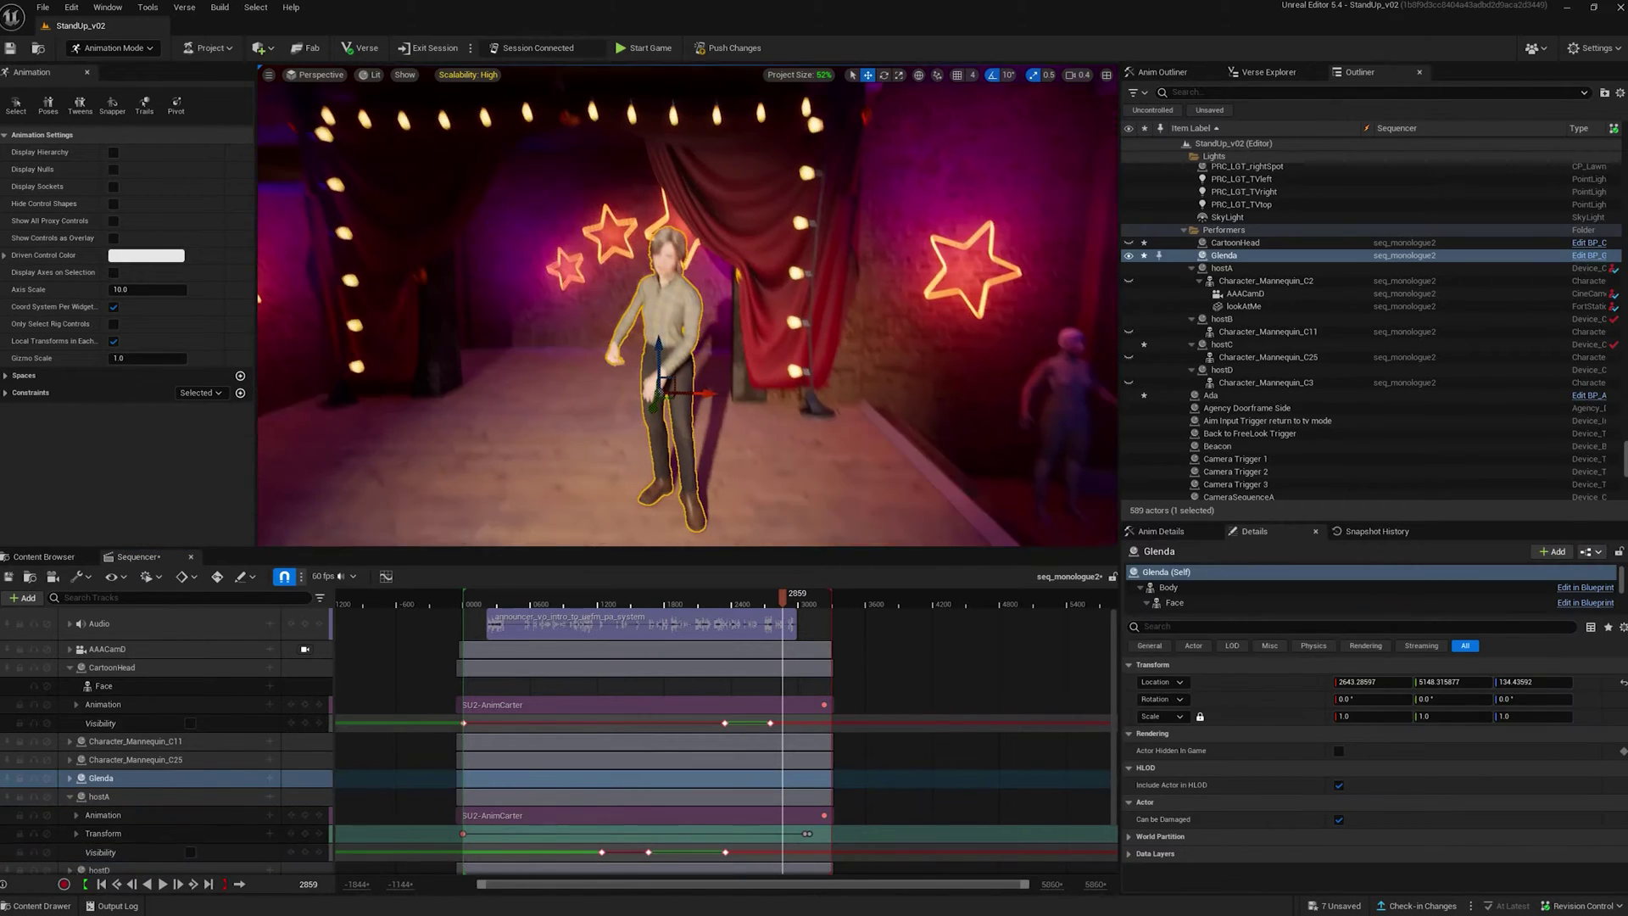
scroll(732, 373, up, 1)
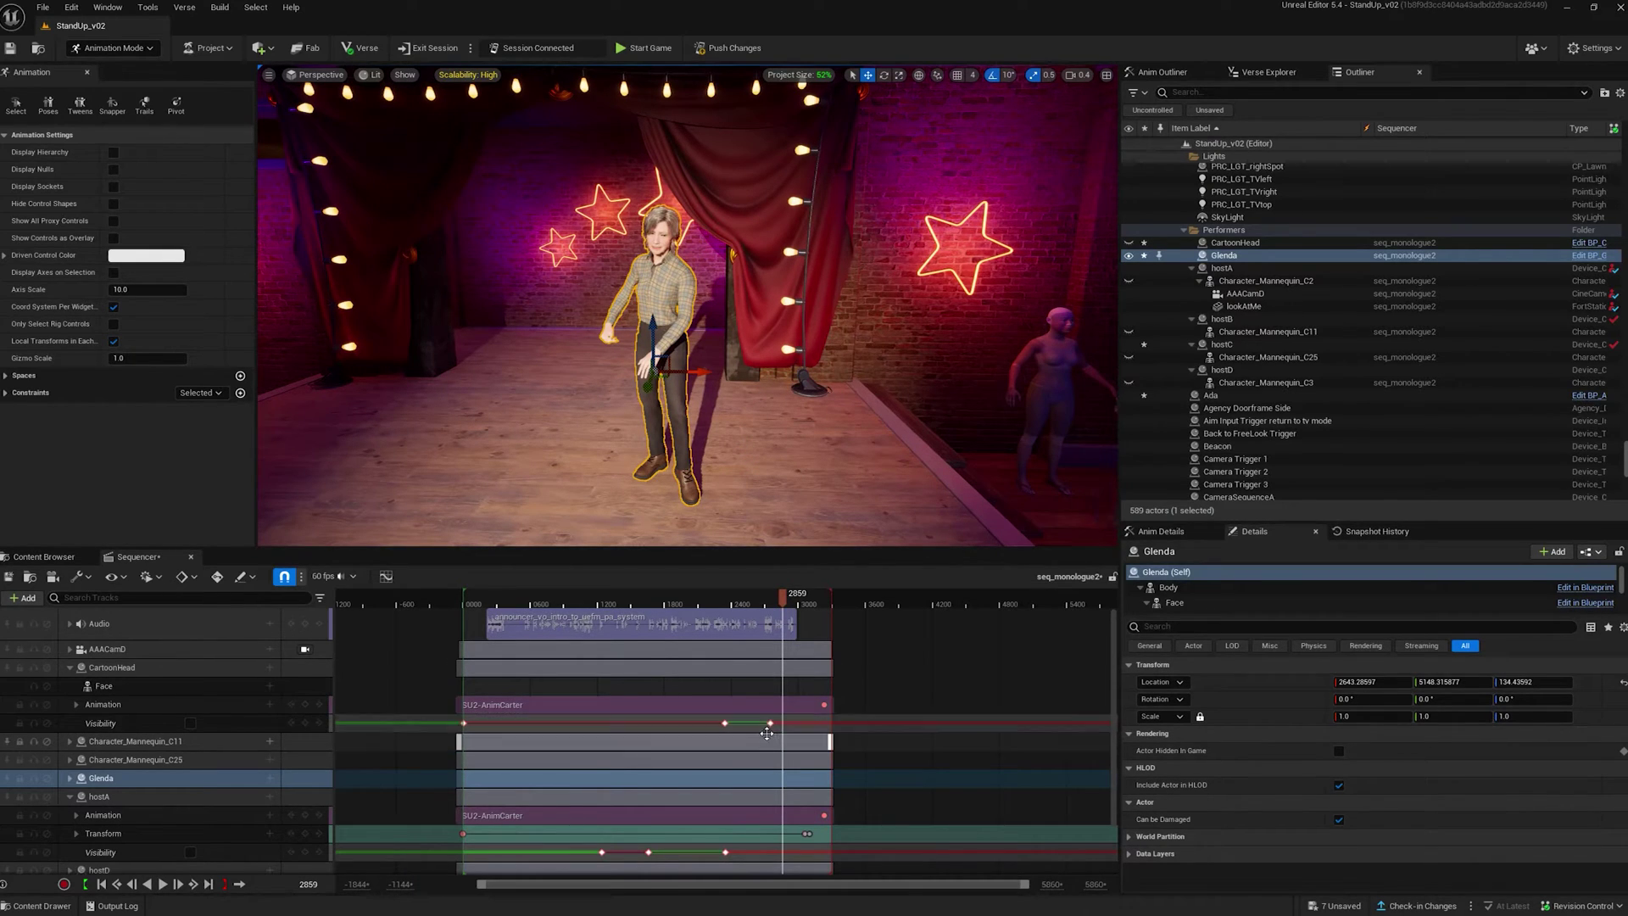
scroll(683, 726, down, 1)
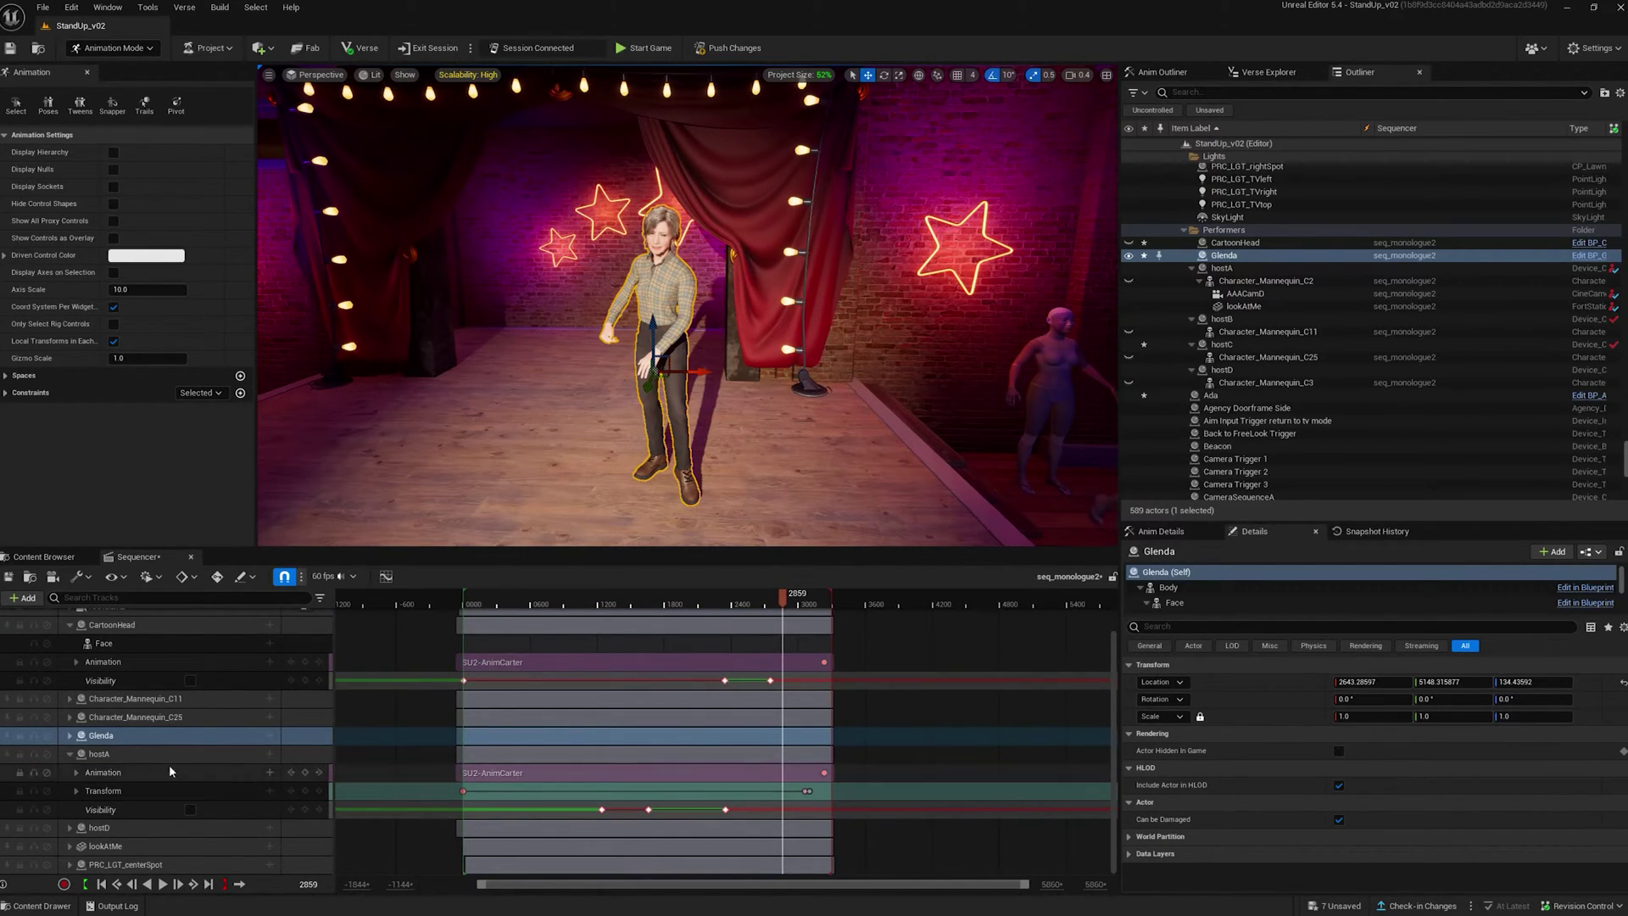
click(69, 735)
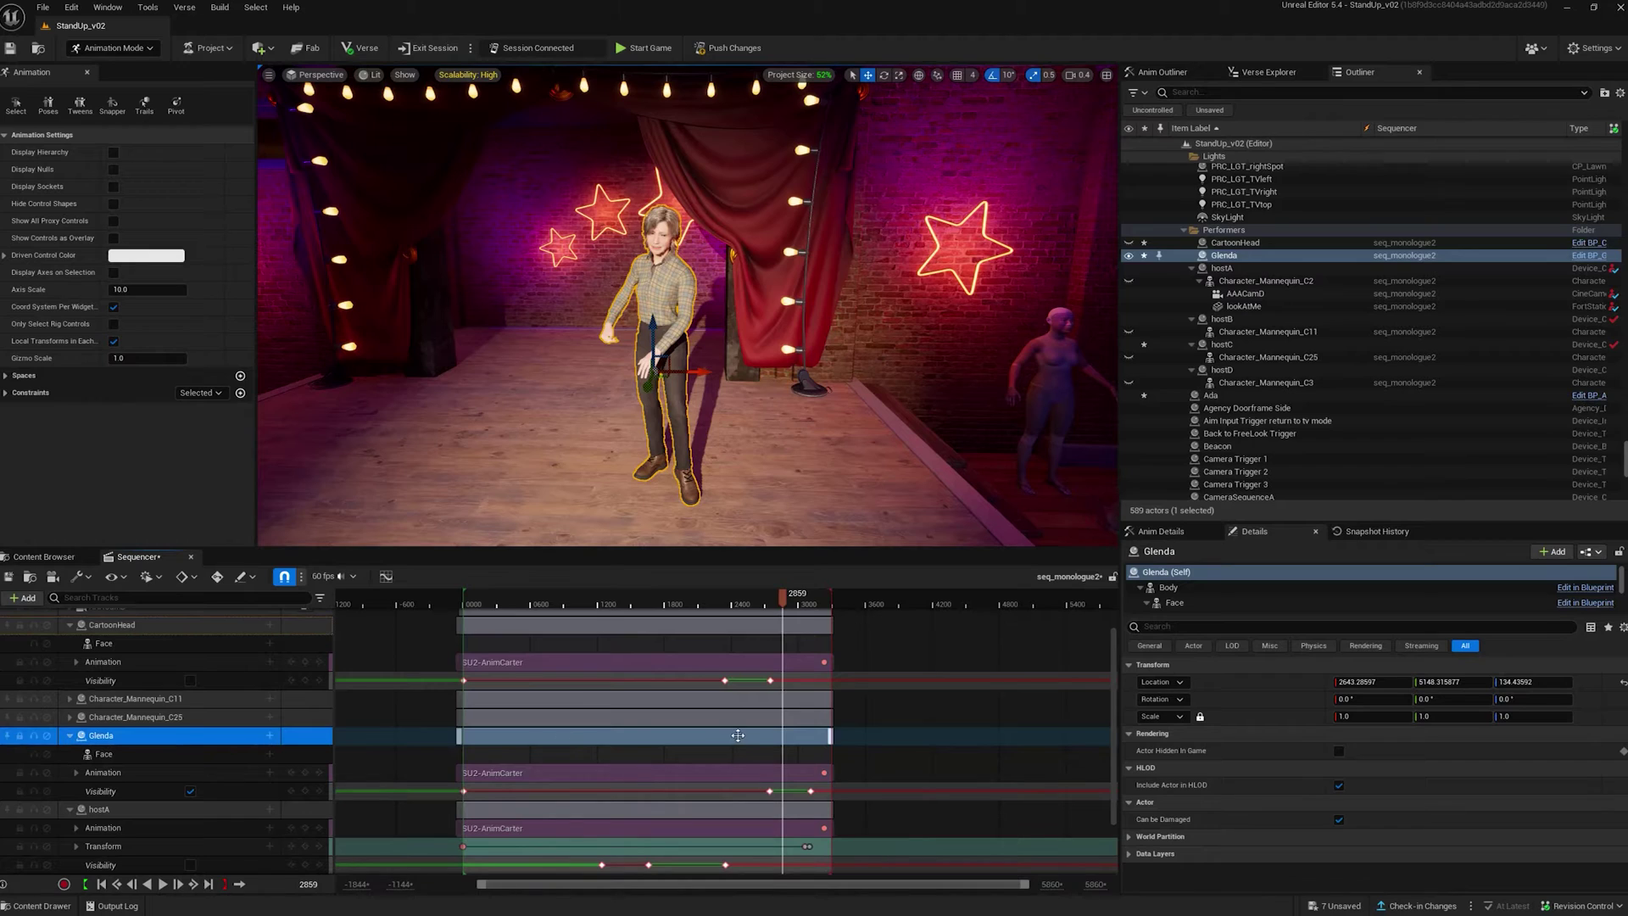
click(769, 794)
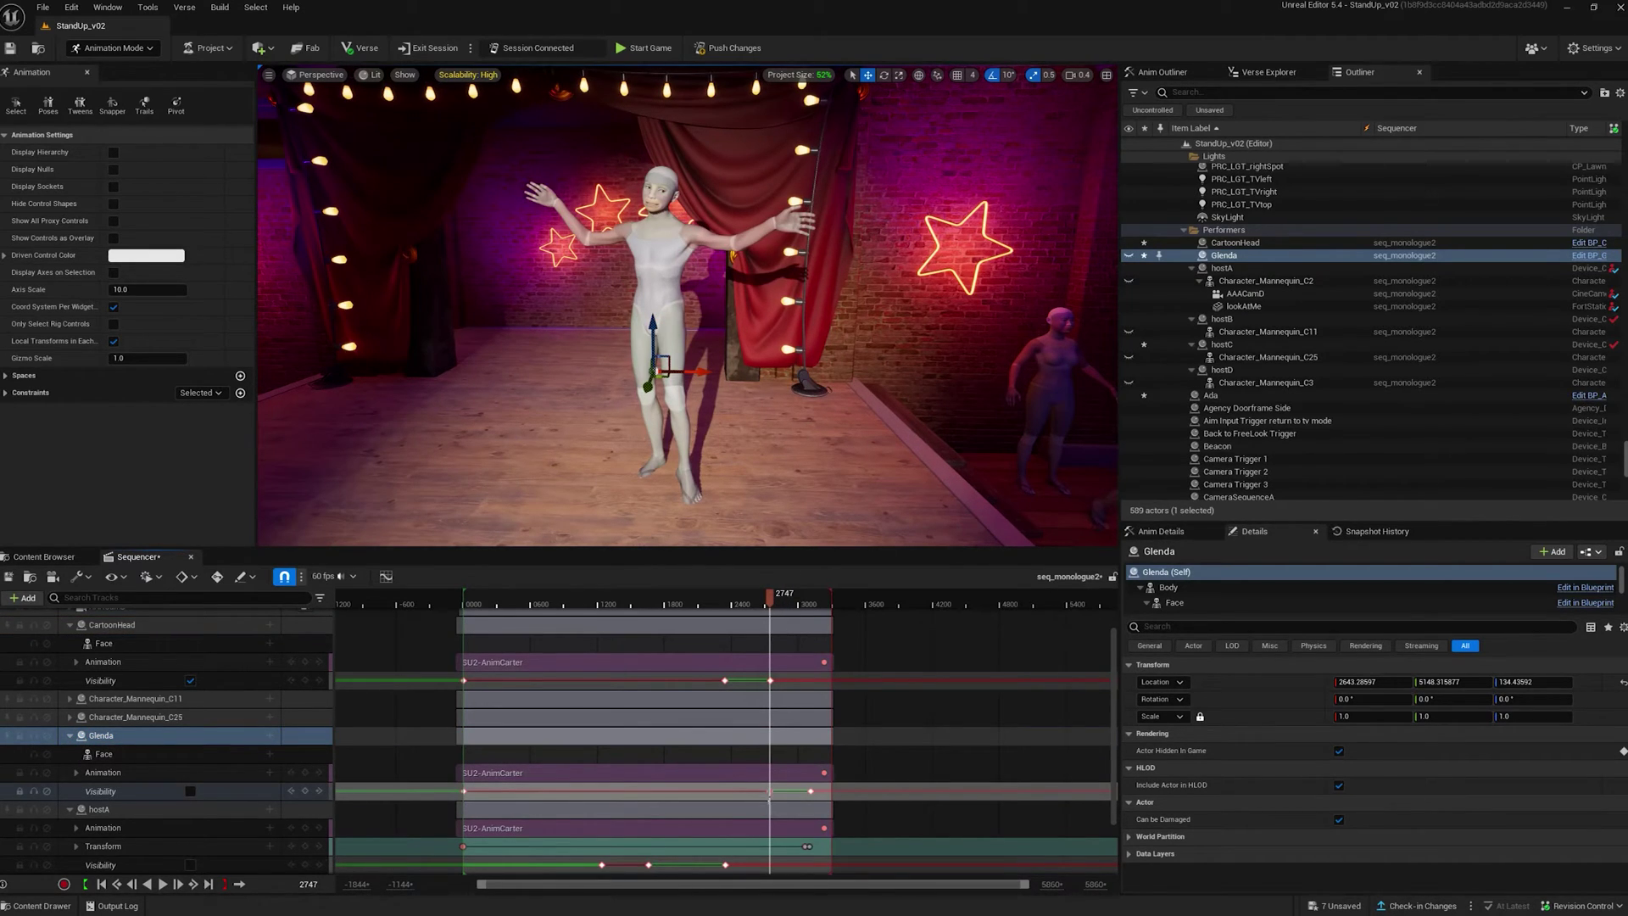
drag(756, 792, 748, 792)
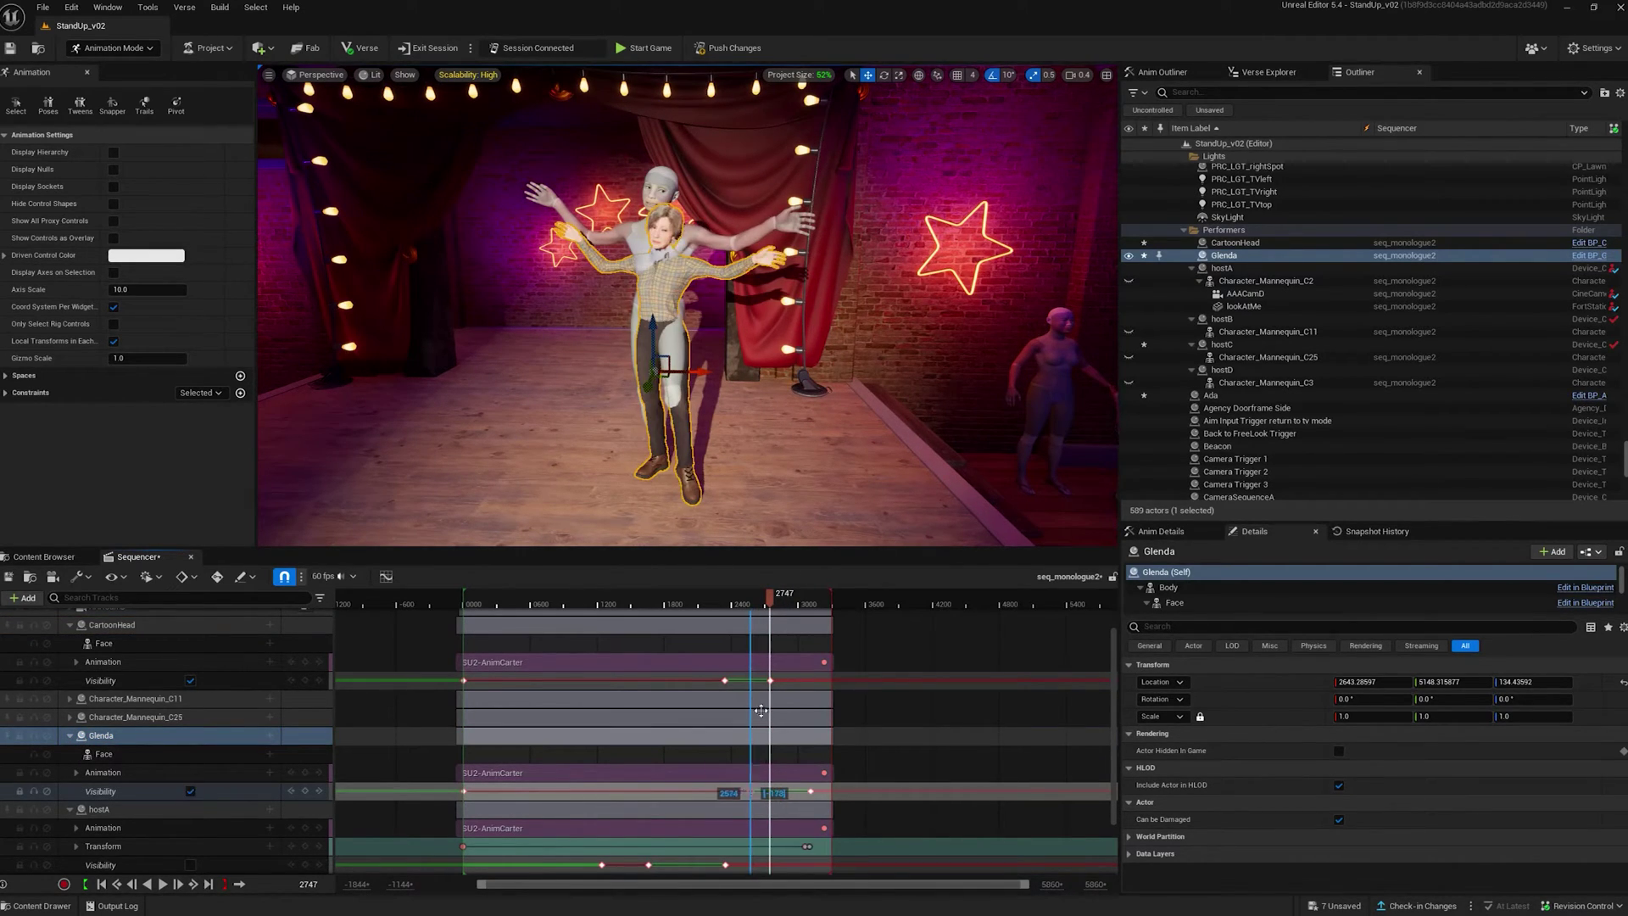
click(761, 606)
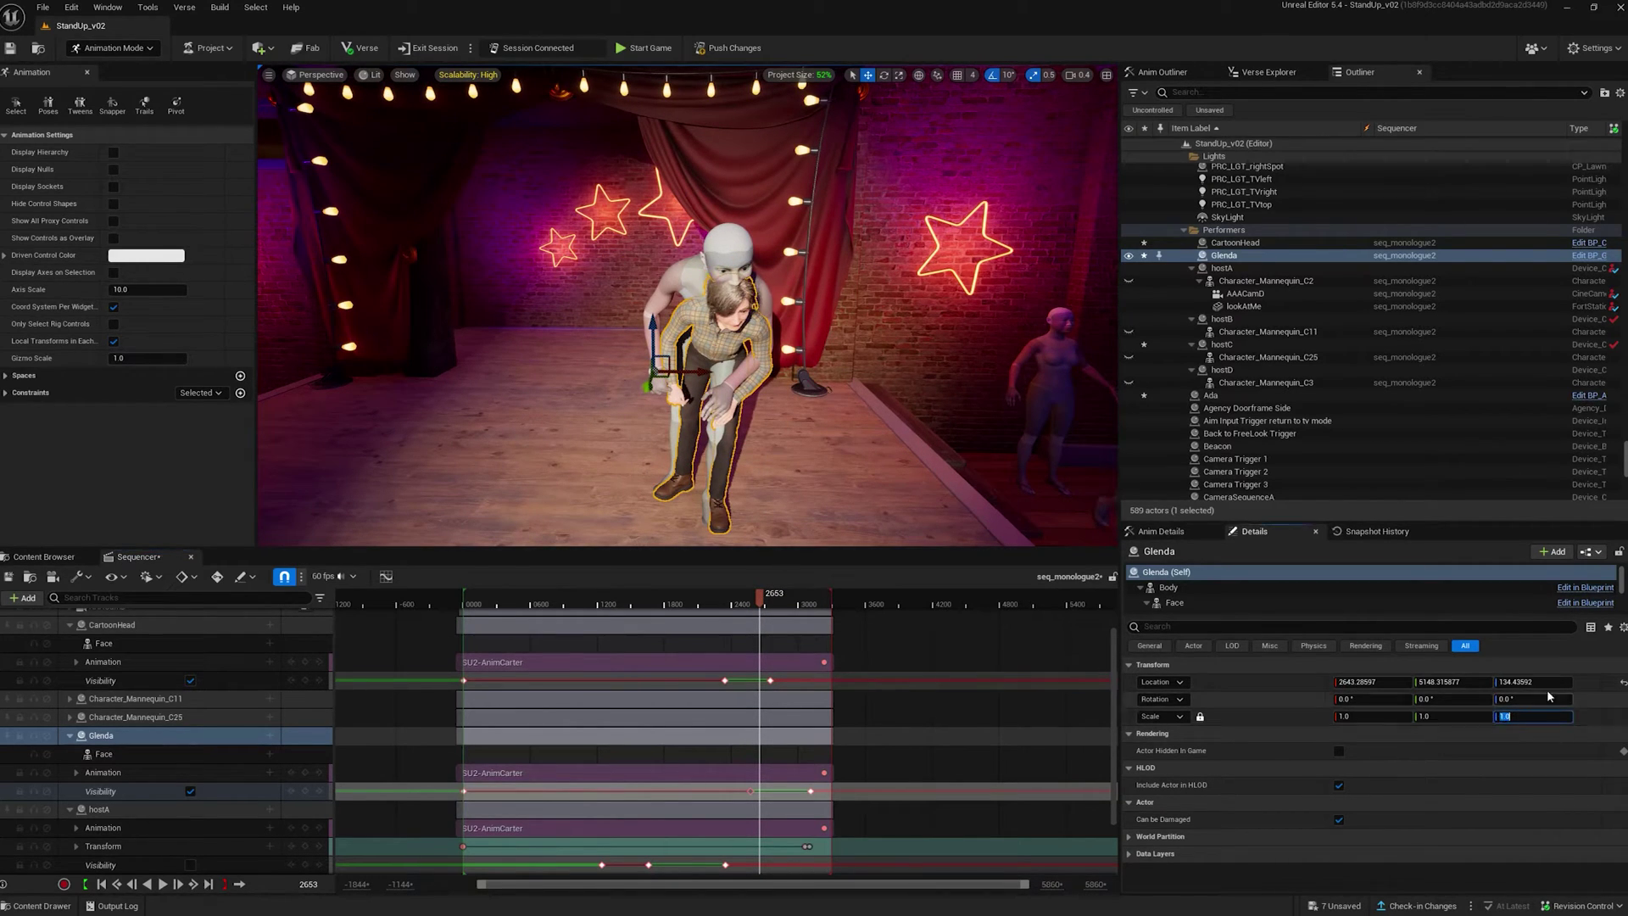
text(1.2)
key(Return)
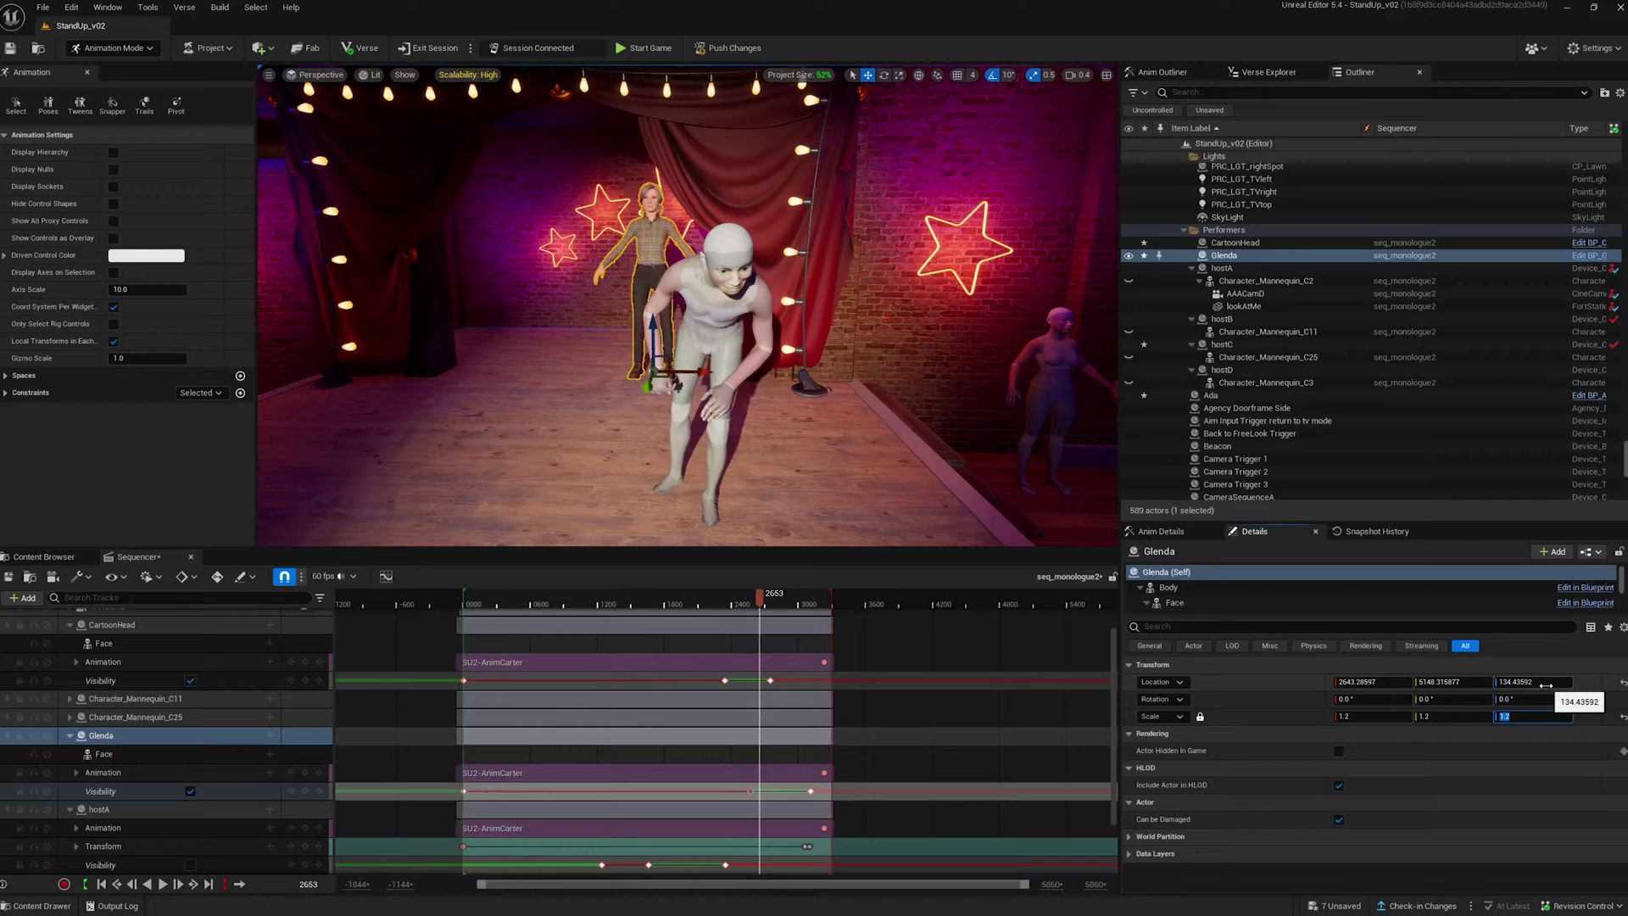
drag(761, 595, 758, 599)
mouse_move(763, 318)
right_down()
mouse_move(909, 76)
mouse_move(764, 255)
mouse_move(814, 306)
right_up()
Set Glenda's scale to 1.1 and move her to overlap the performer mannequin.
click(1511, 716)
text(.1)
key(Return)
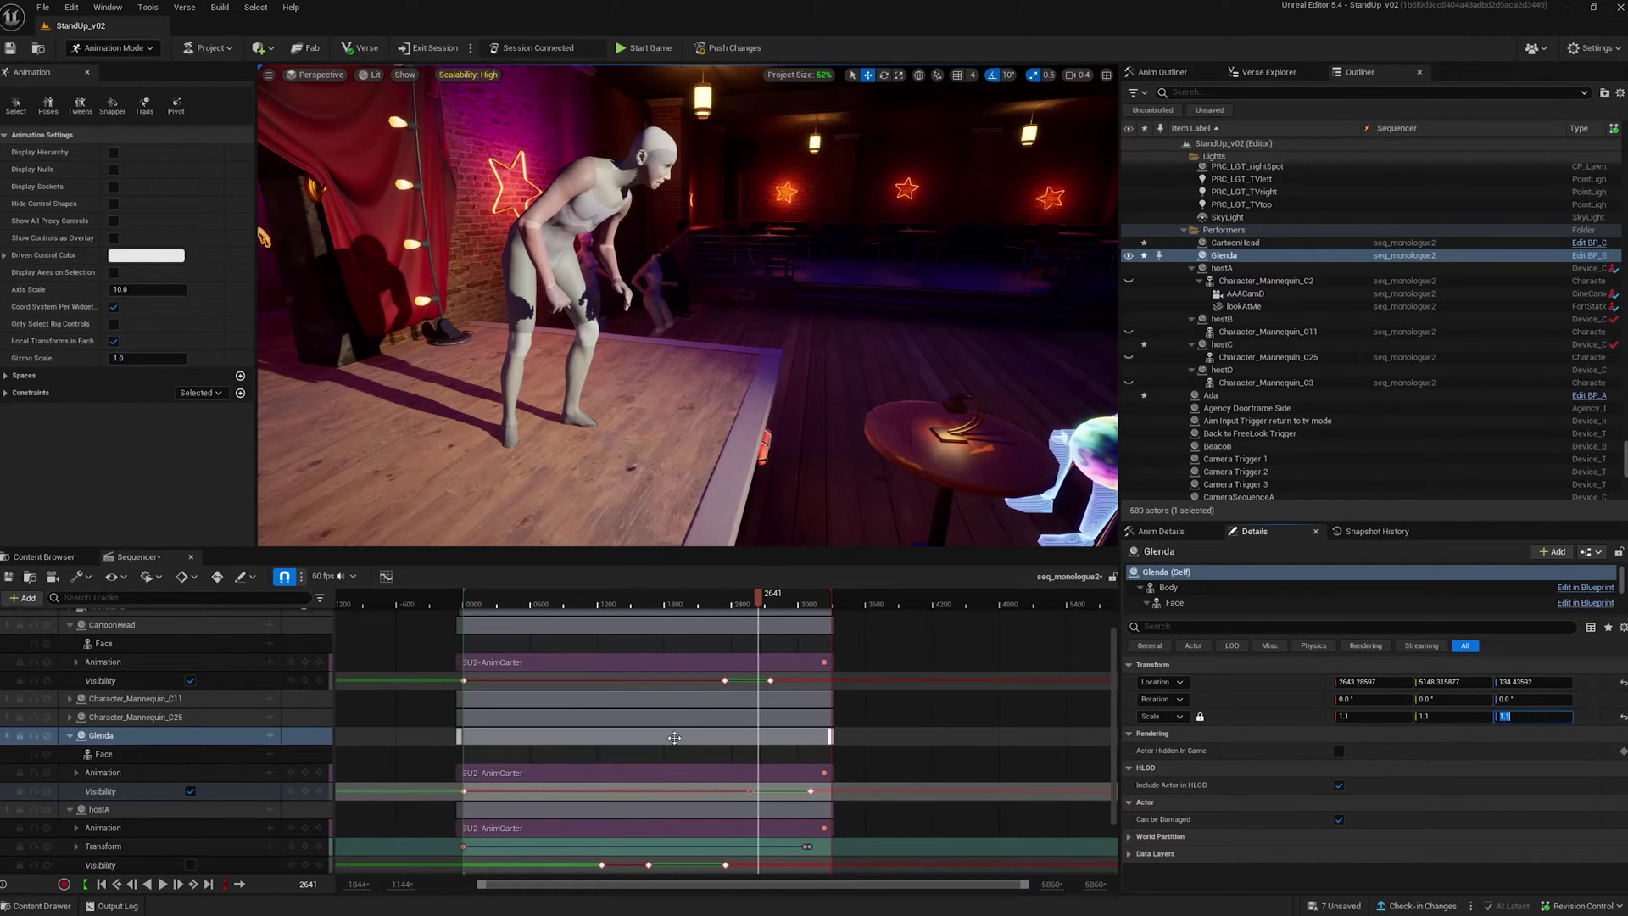
drag(770, 605, 760, 606)
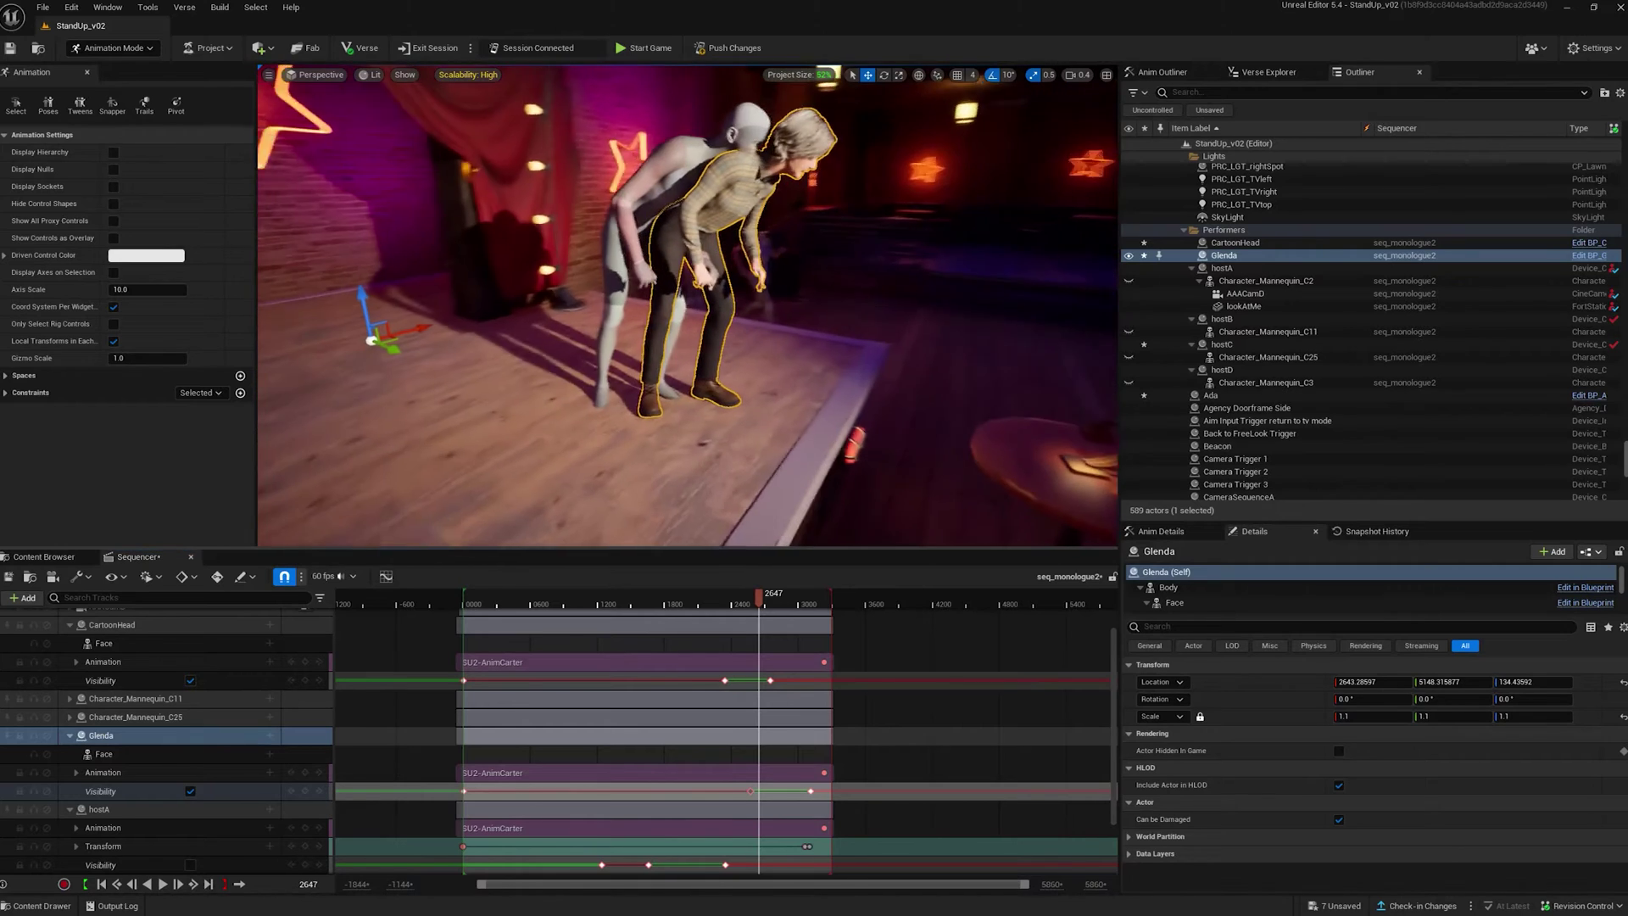
right_drag(818, 487, 637, 382)
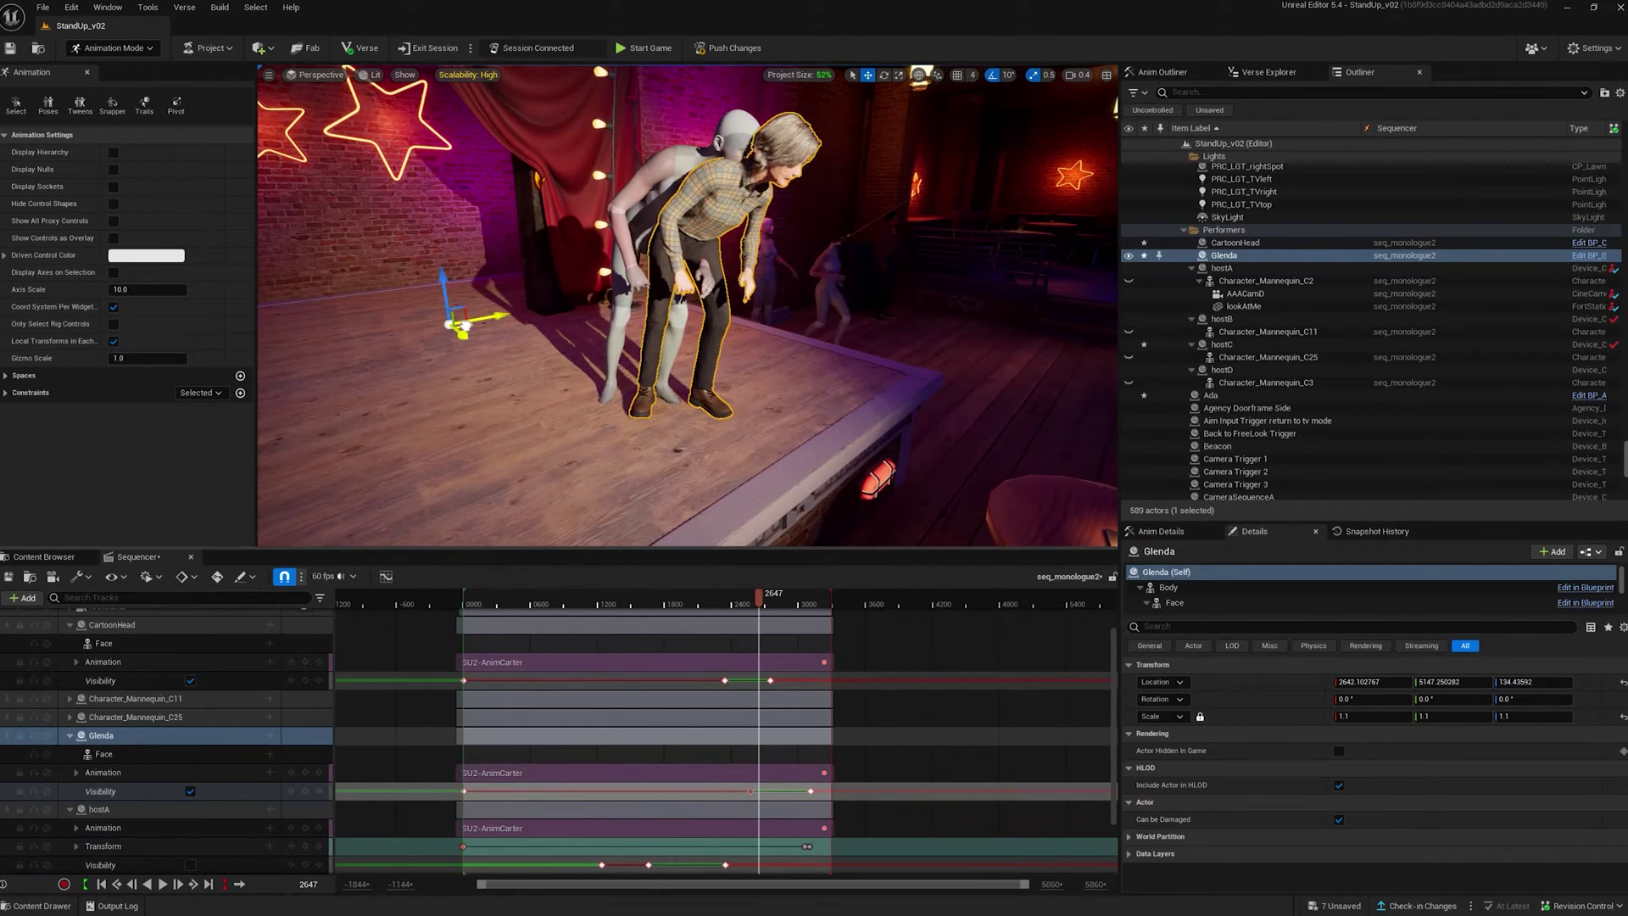
drag(466, 326, 446, 320)
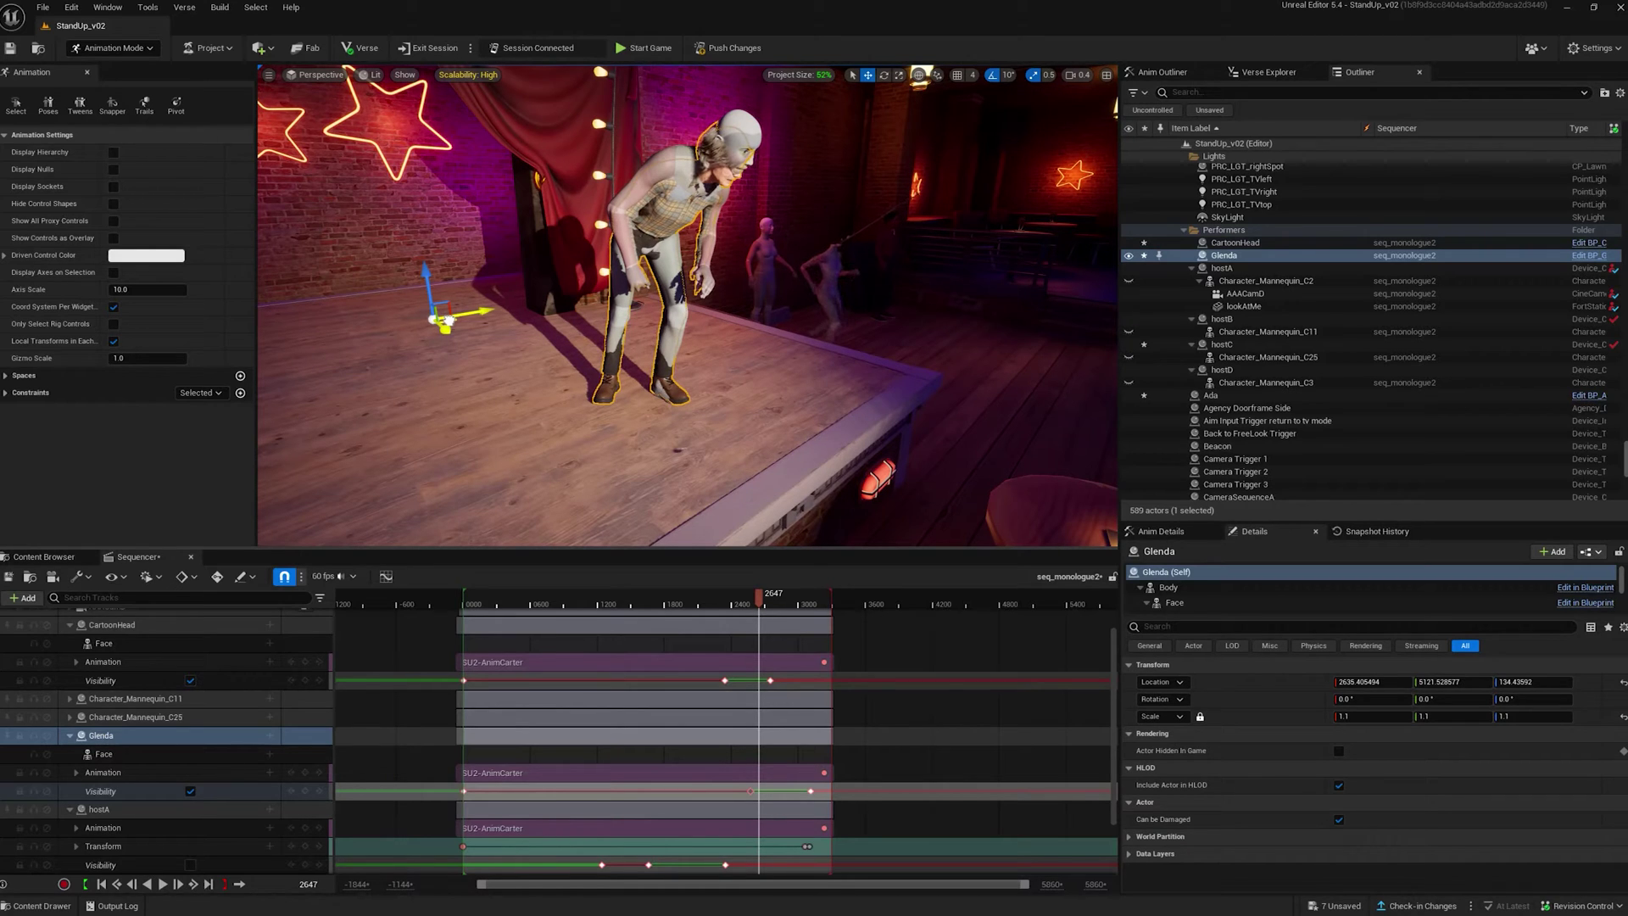
drag(445, 320, 445, 322)
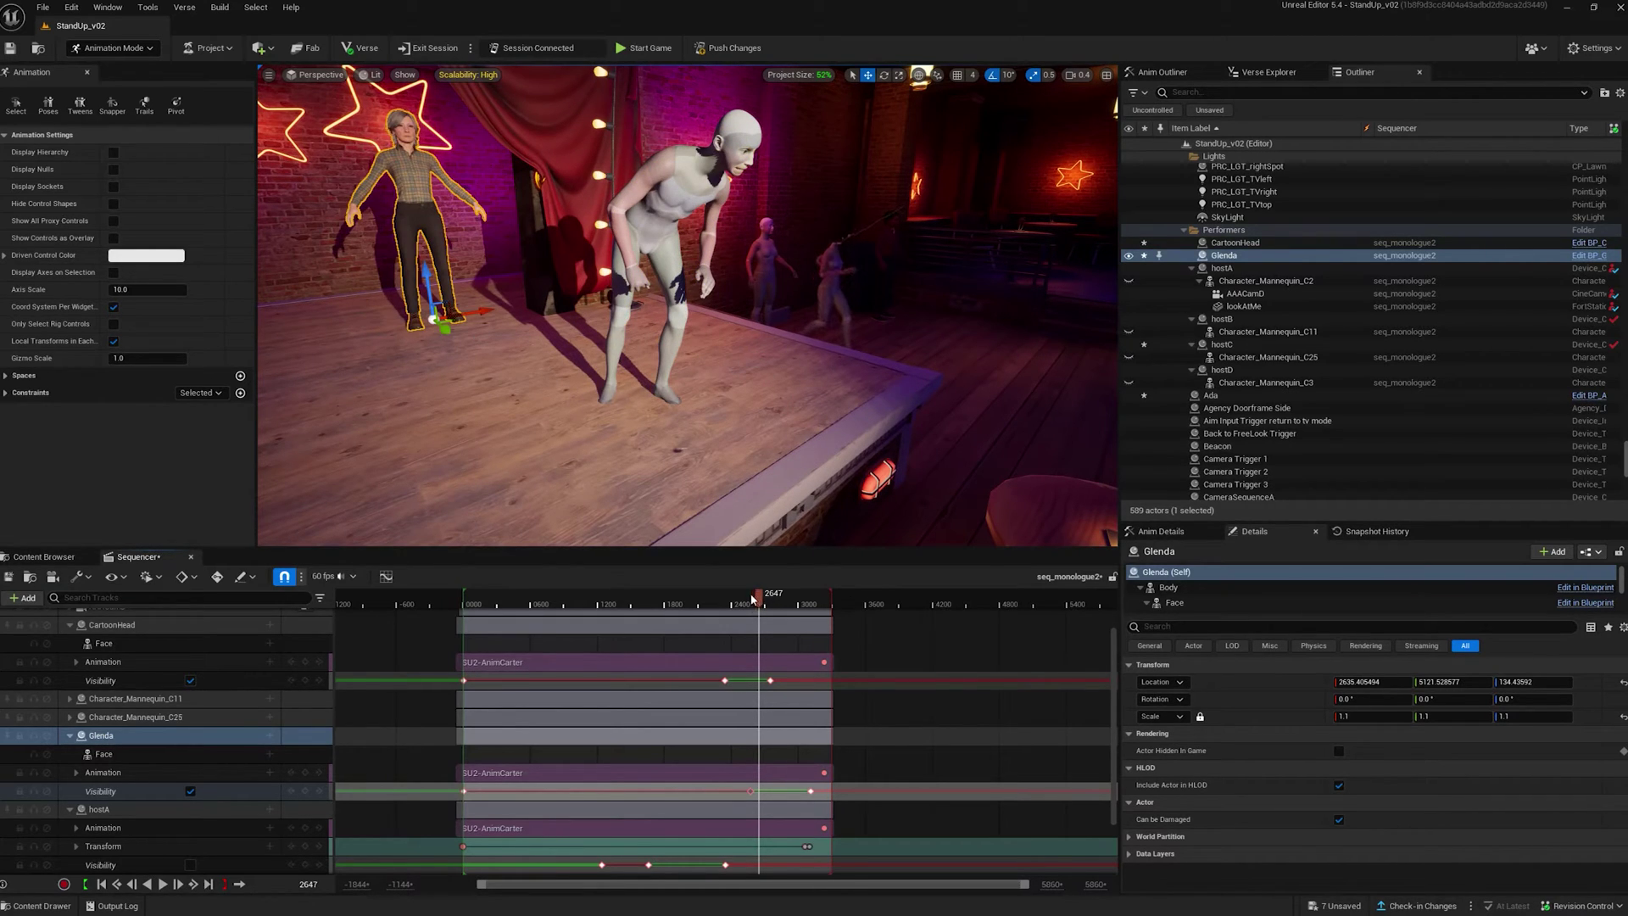
mouse_move(773, 598)
mouse_down()
mouse_move(750, 593)
mouse_move(771, 594)
mouse_up()
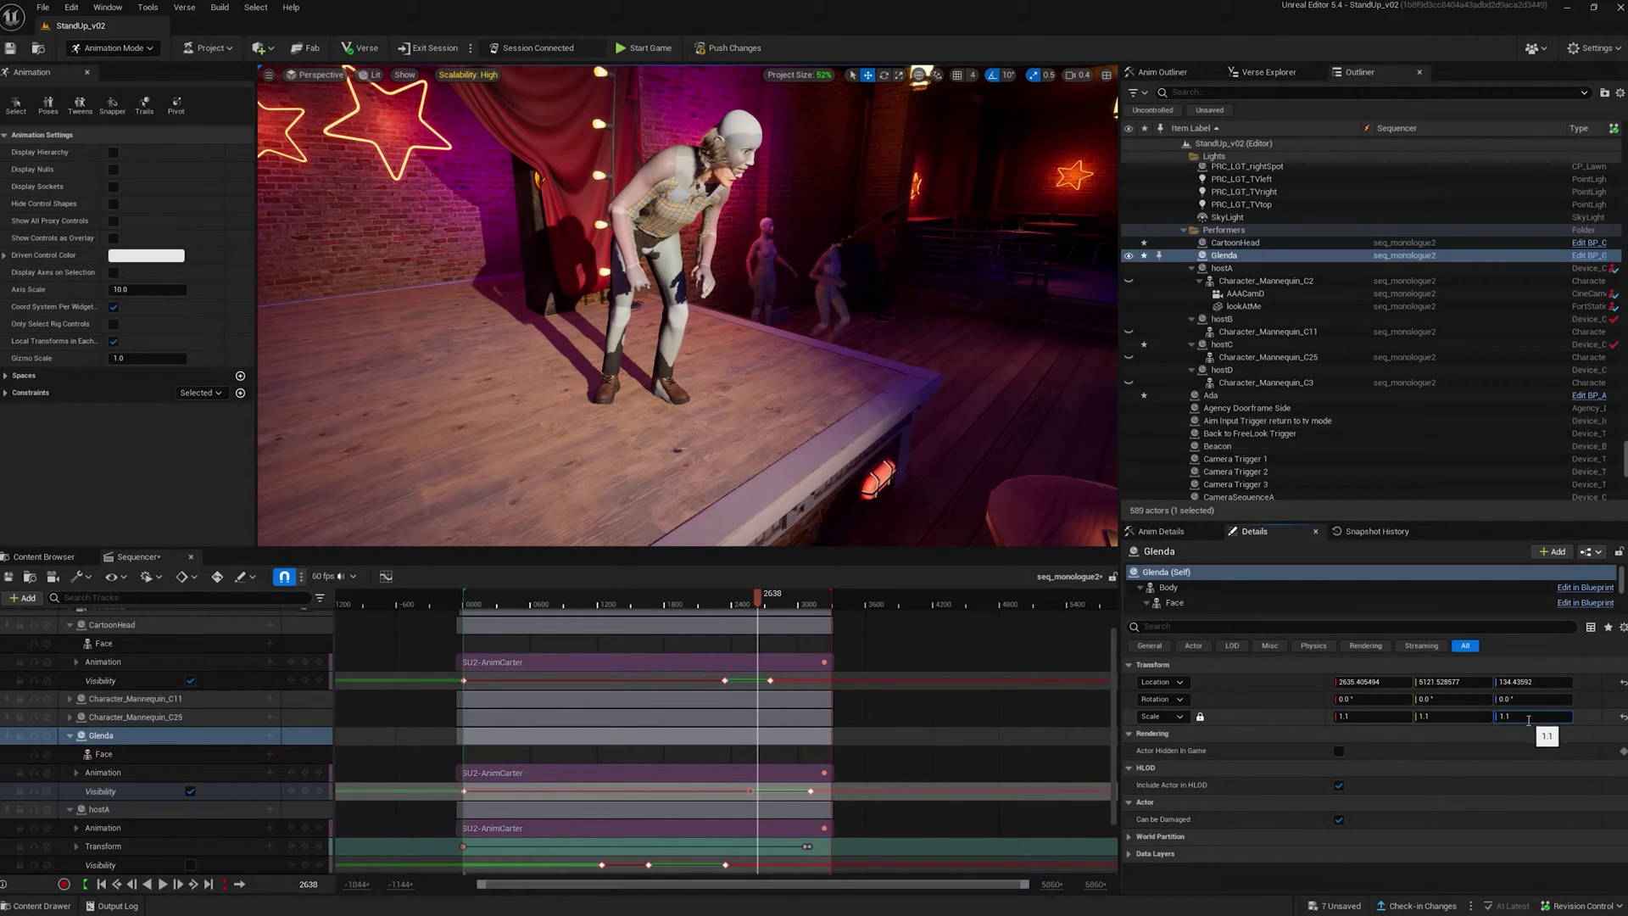
text(1.15)
Settle Glenda's scale at 1.15 and nudge her into alignment with the mannequin.
key(Return)
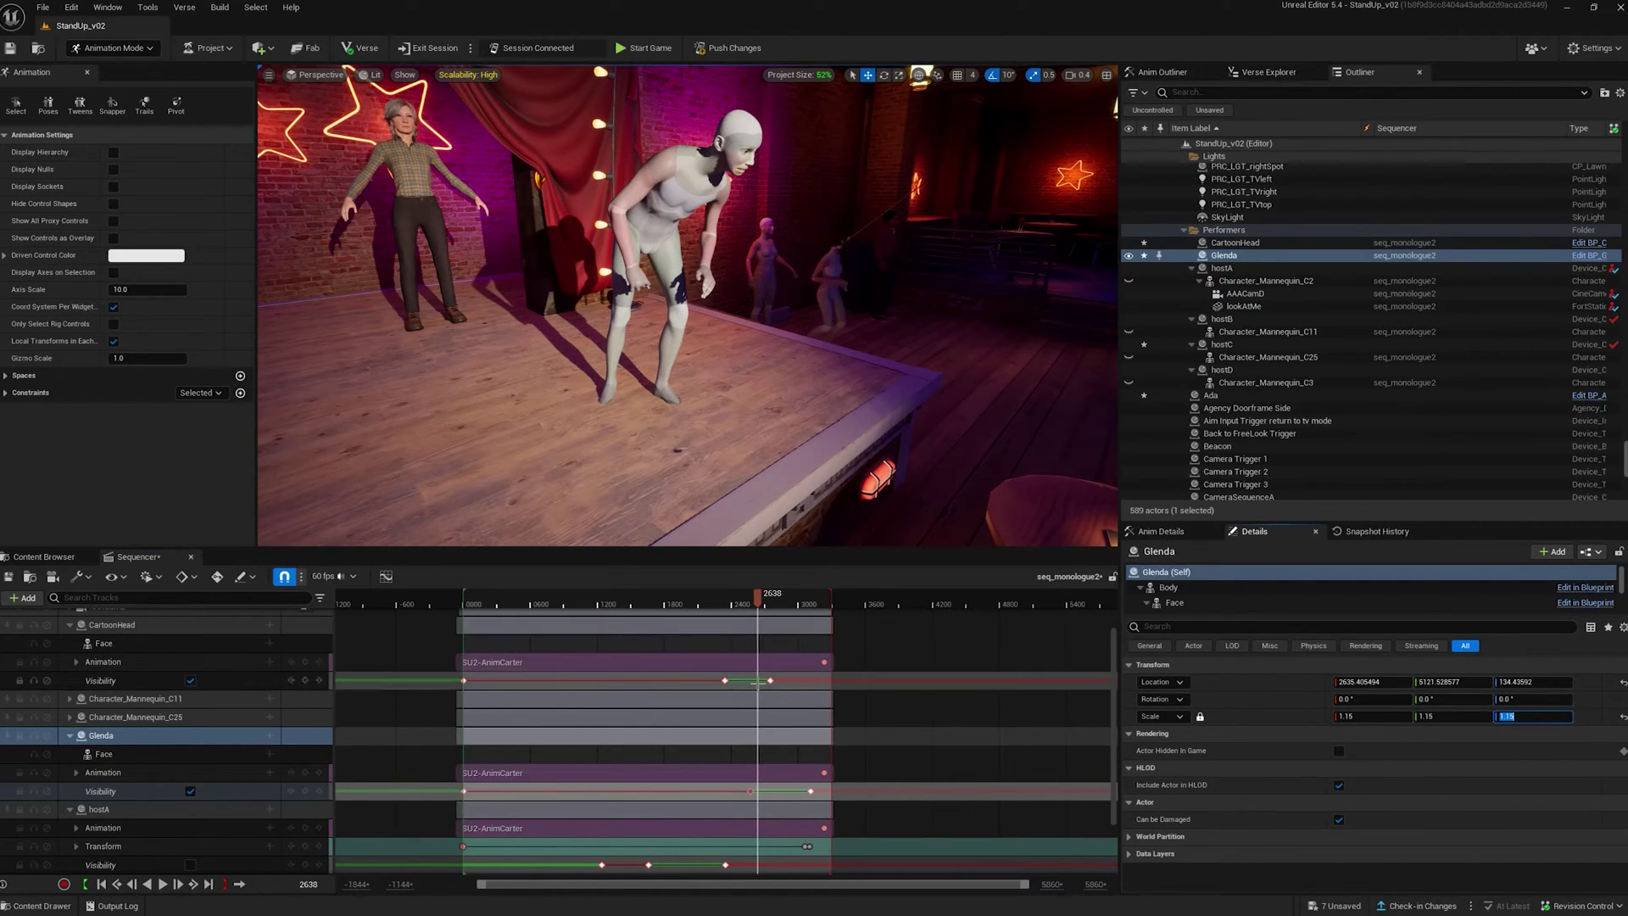
drag(772, 595, 754, 595)
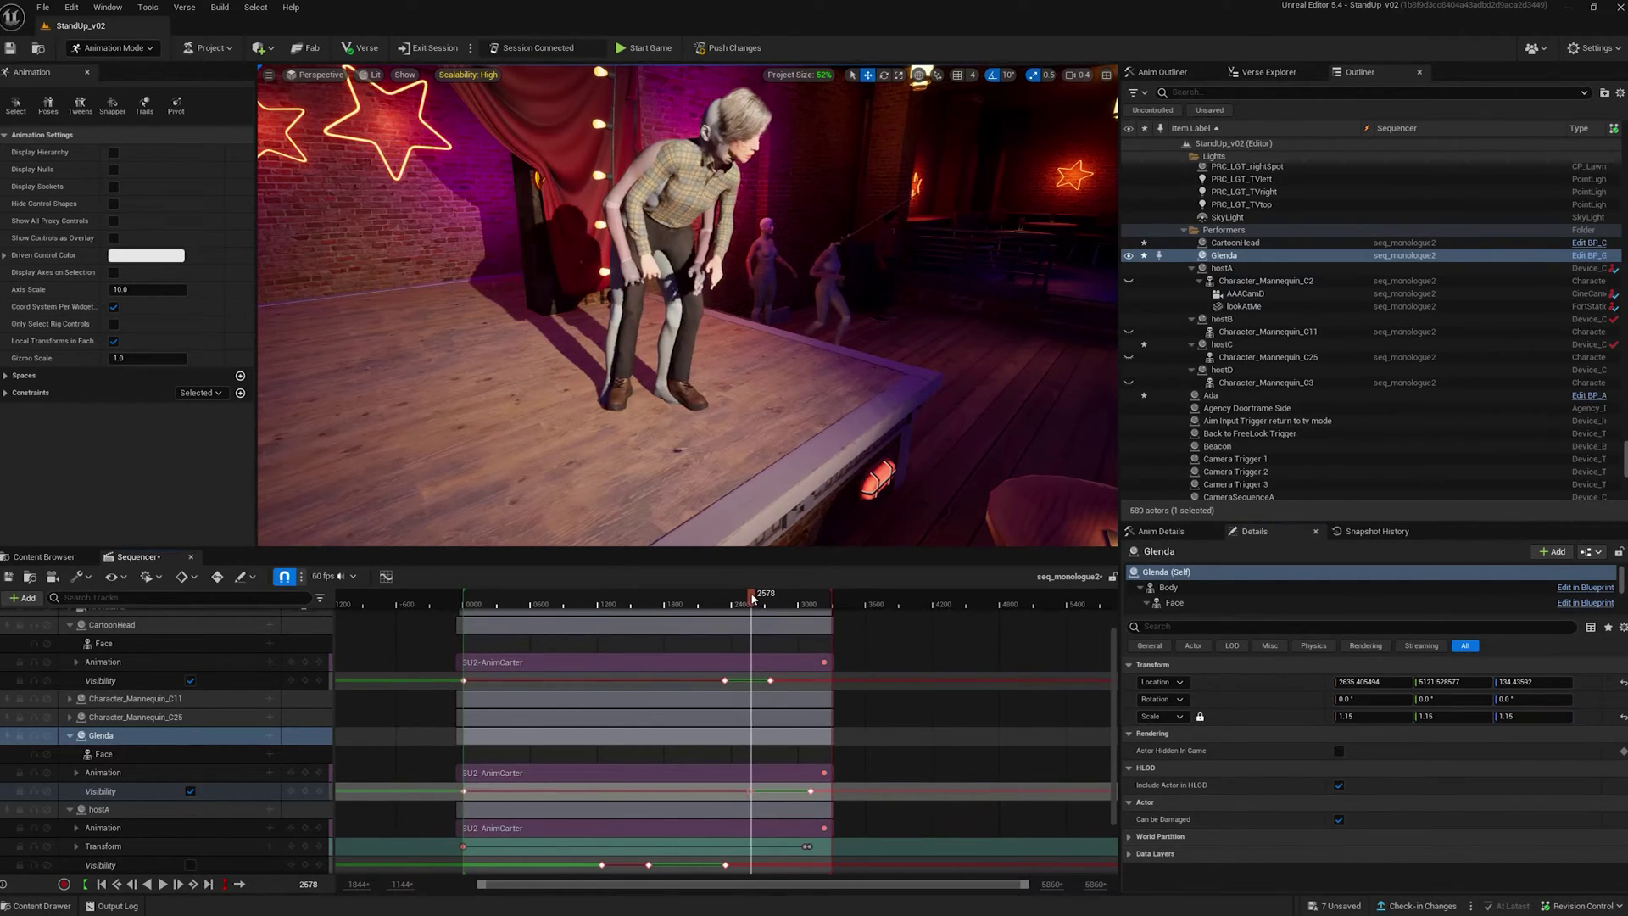
click(674, 349)
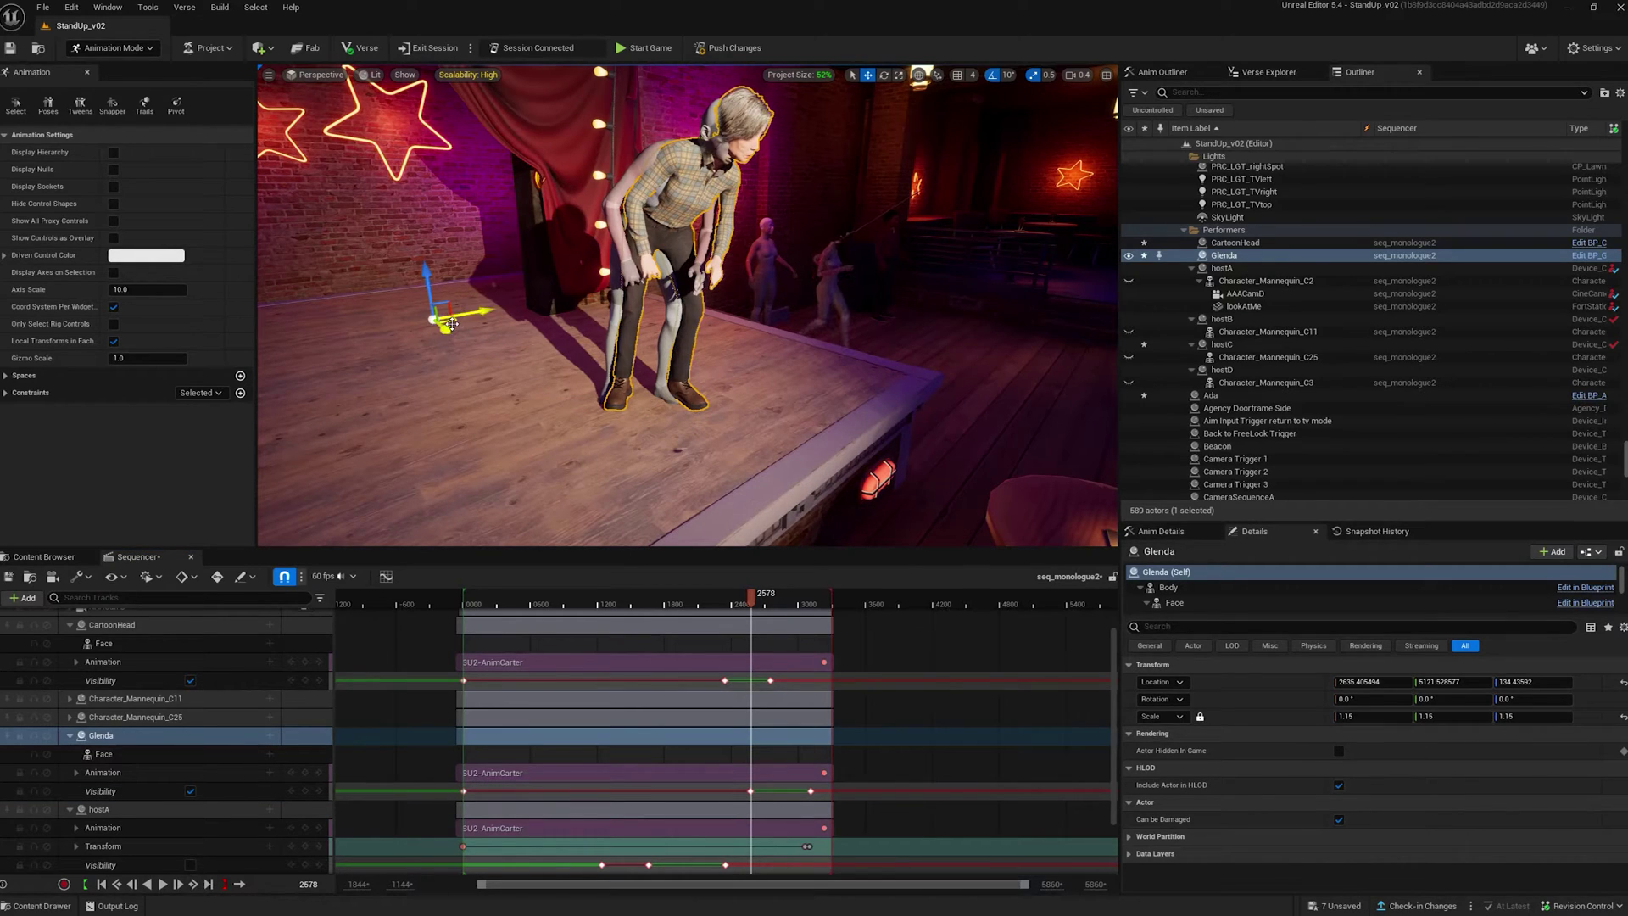
drag(448, 323, 437, 324)
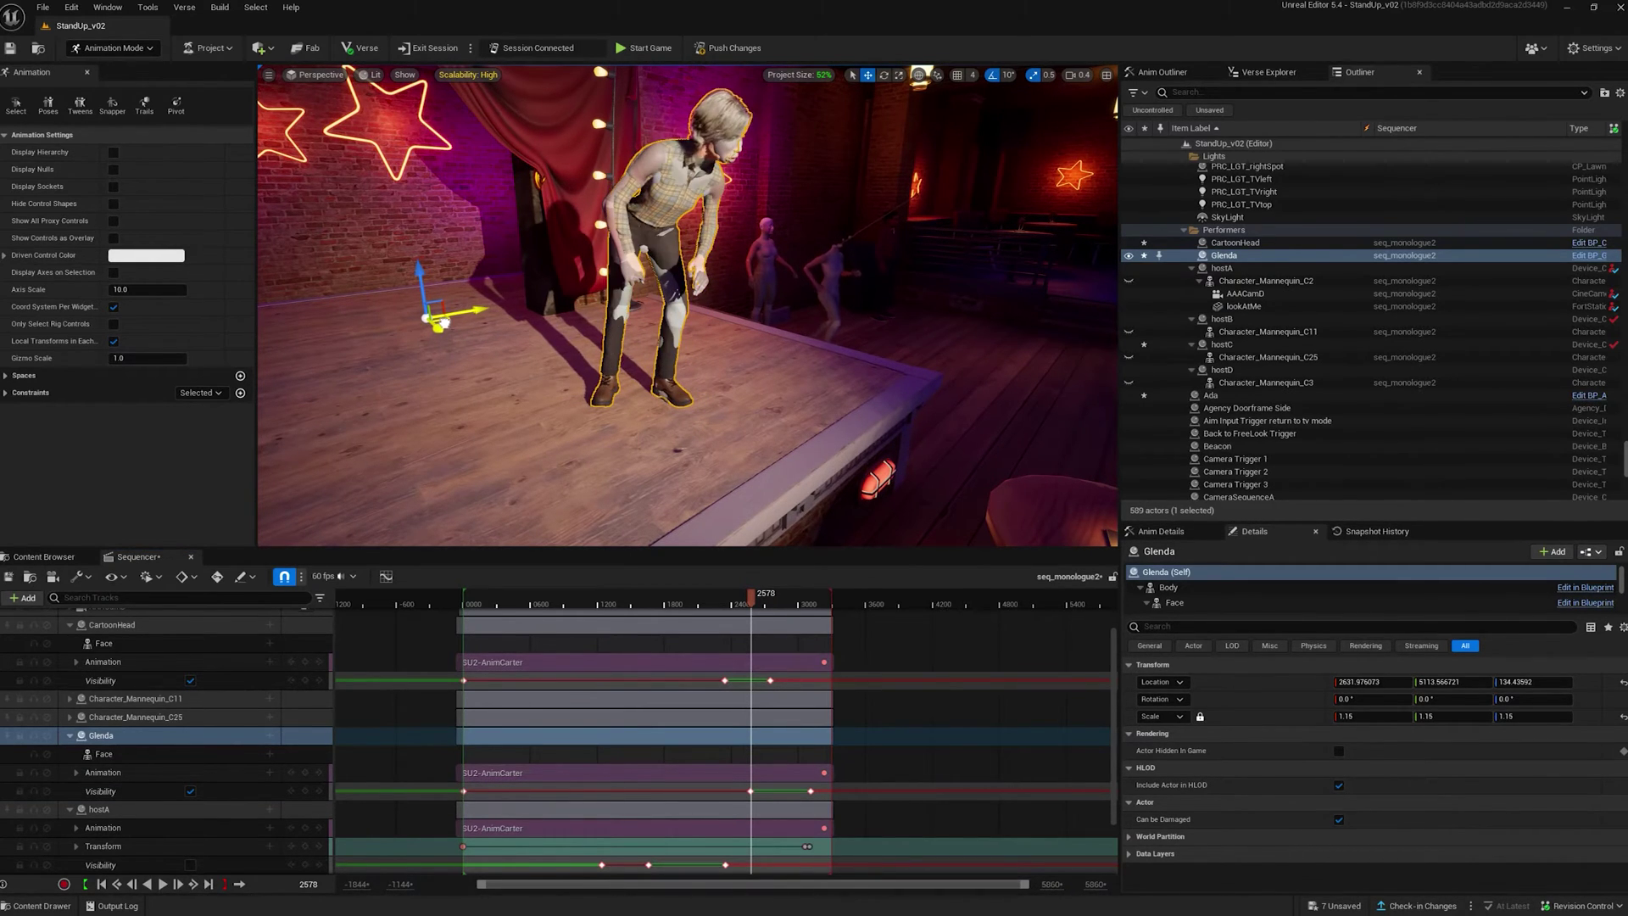
drag(752, 594, 759, 604)
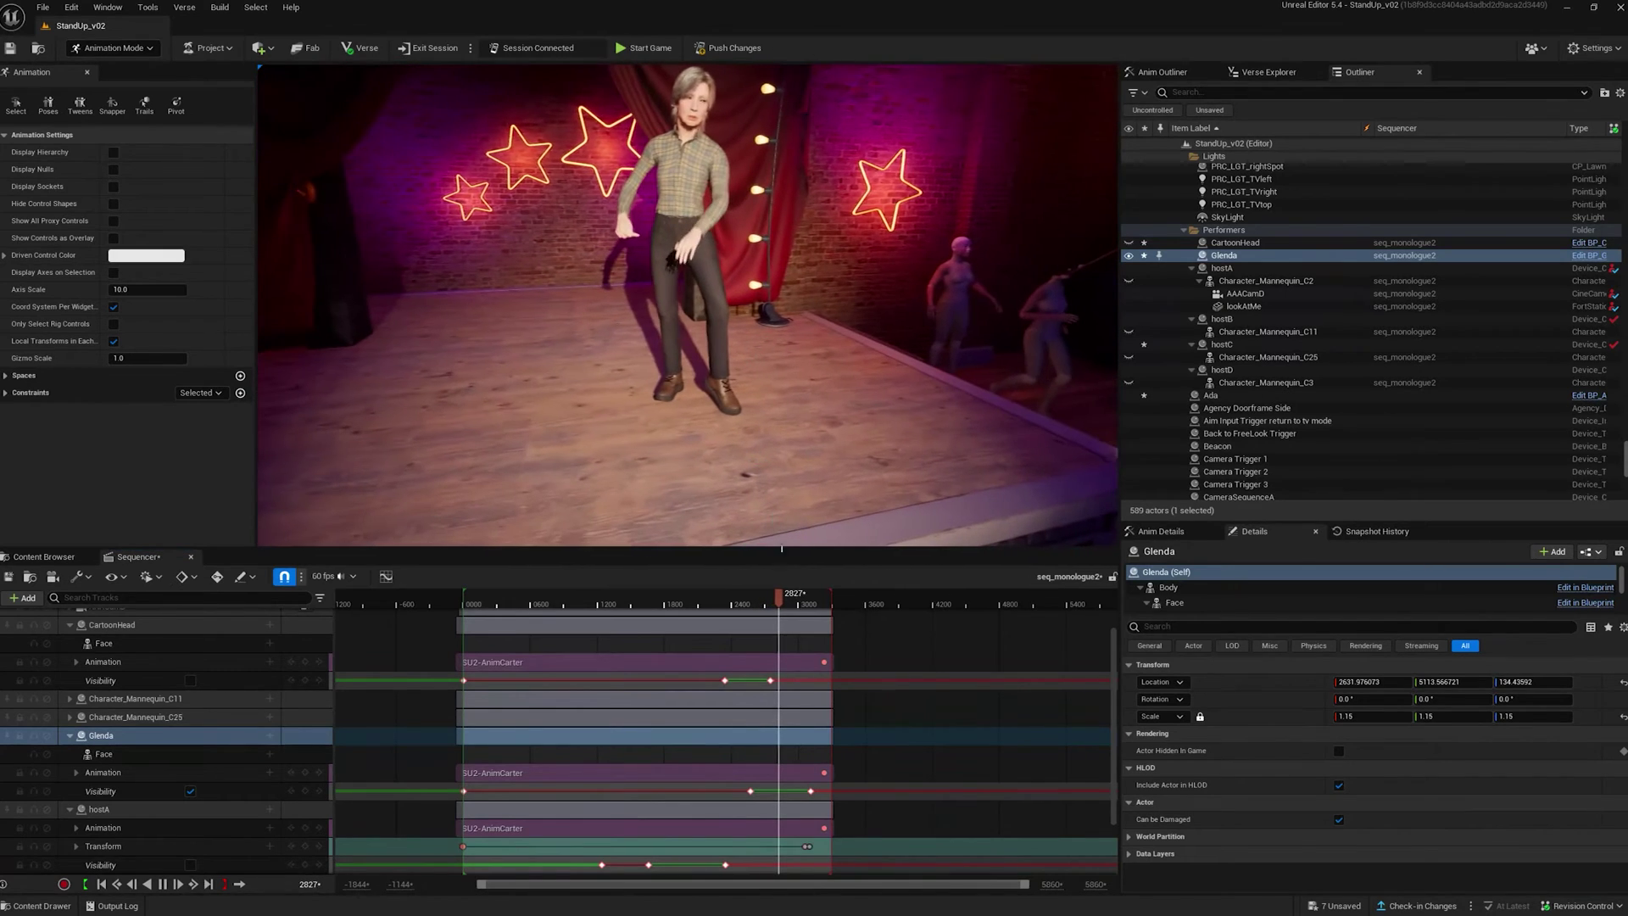
Shift the CartoonHead and Glenda Visibility keys later and scrub to frame 2773 to confirm Glenda appears on stage.
mouse_move(759, 604)
mouse_down()
mouse_move(781, 602)
mouse_move(769, 595)
mouse_up()
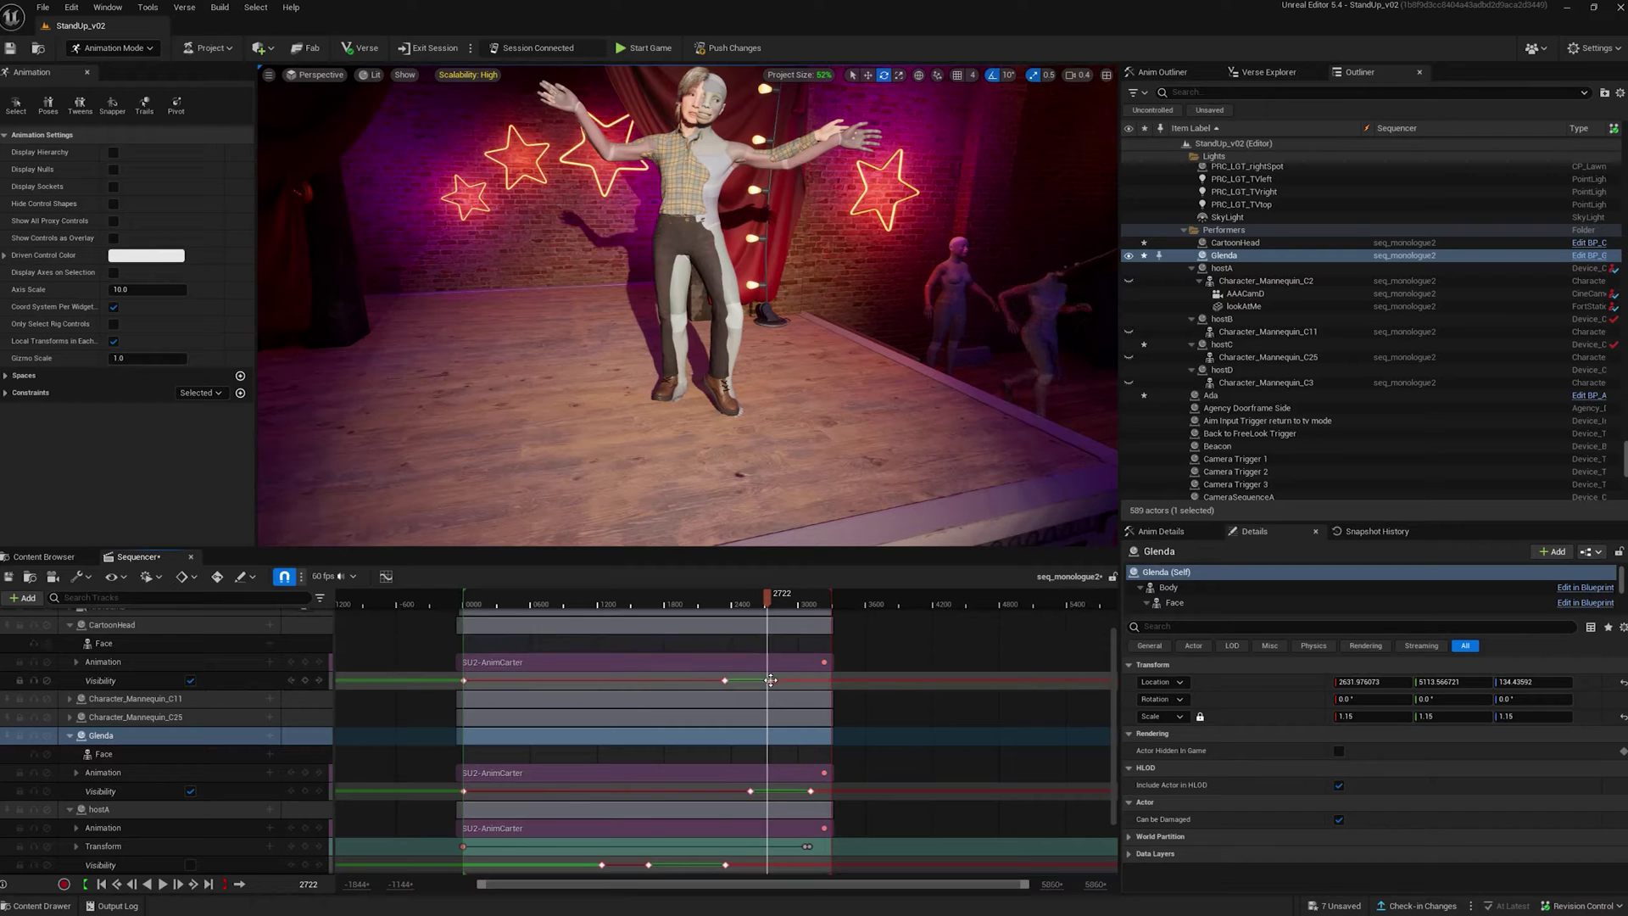
drag(770, 680, 766, 681)
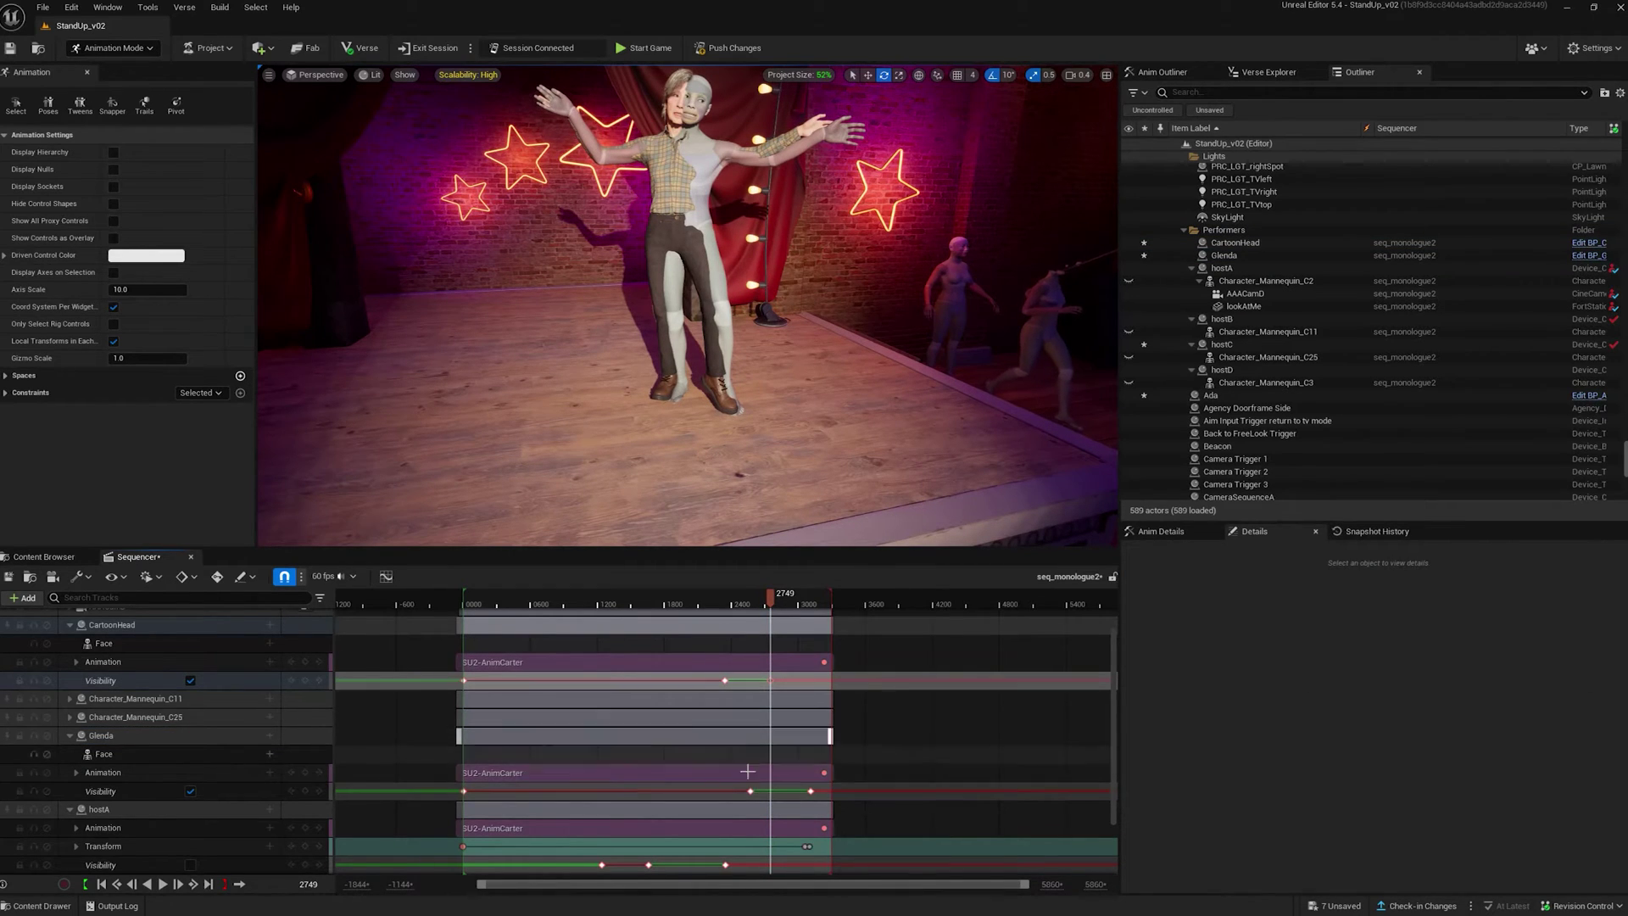
drag(750, 791, 769, 791)
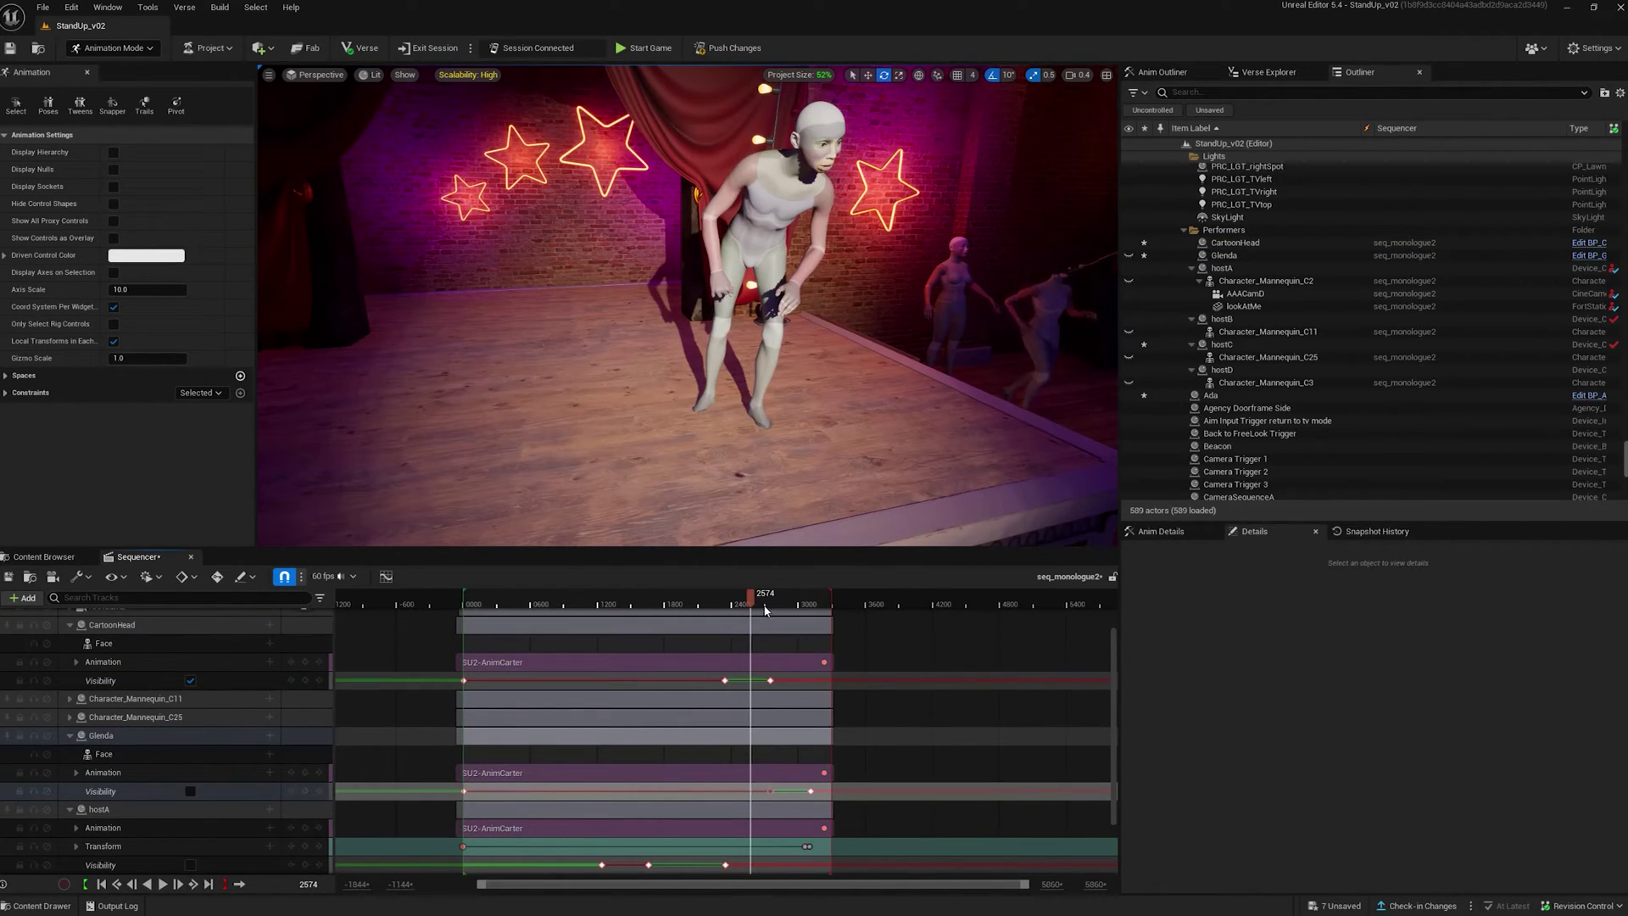
drag(750, 603, 774, 601)
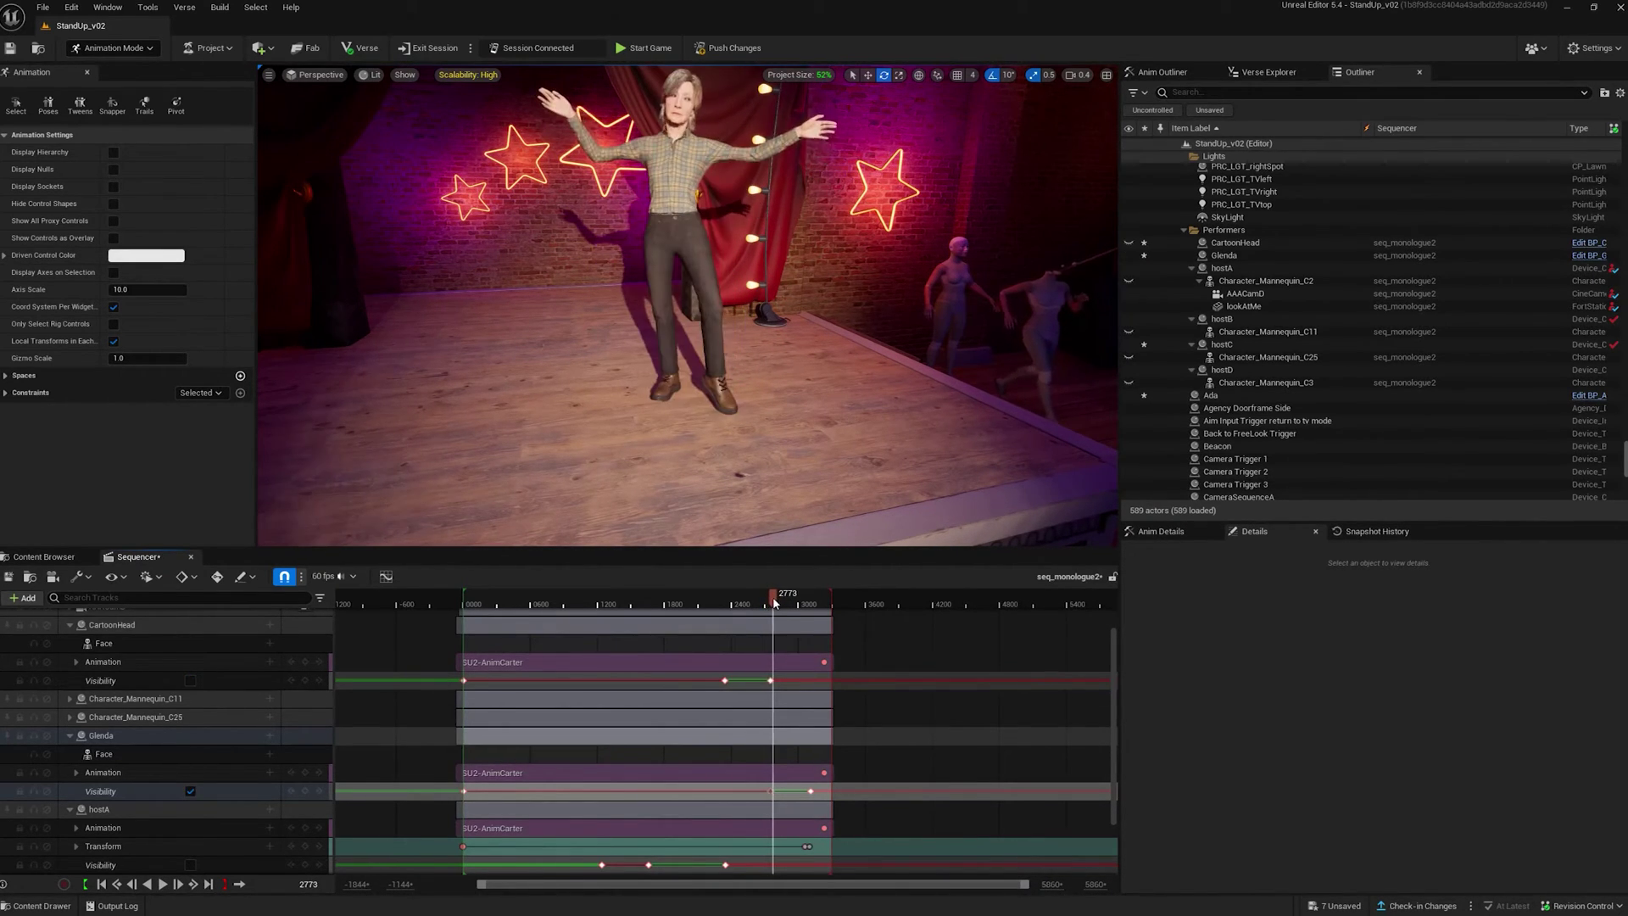
right_drag(746, 366, 760, 383)
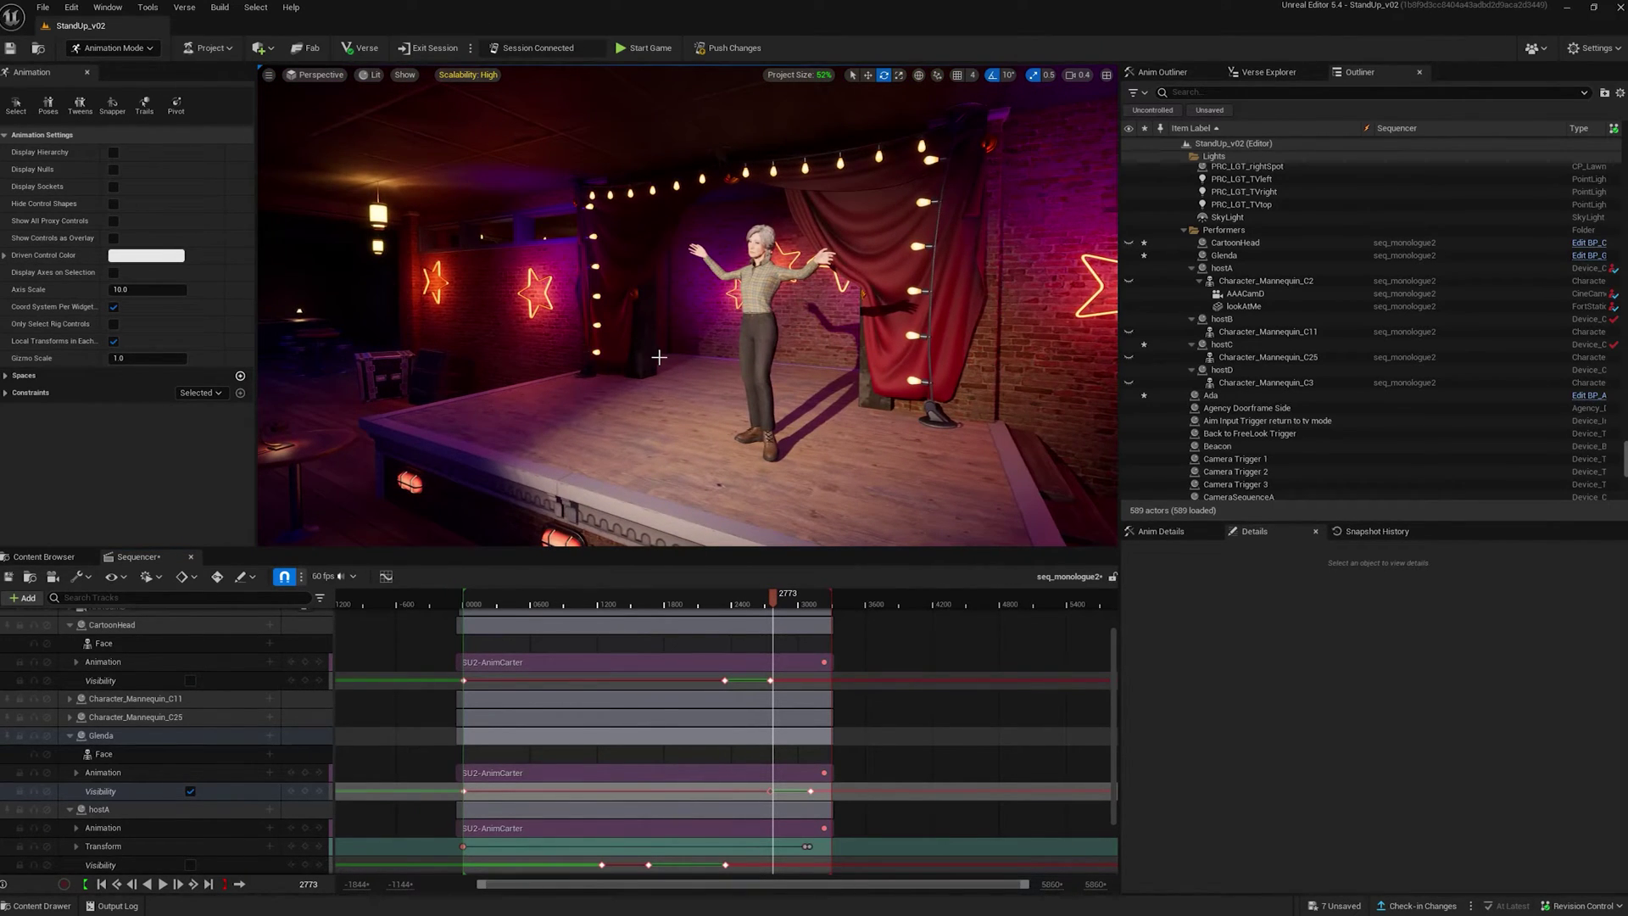
Save the current level, then show the Content Browser and the connected Fortnite session.
click(44, 8)
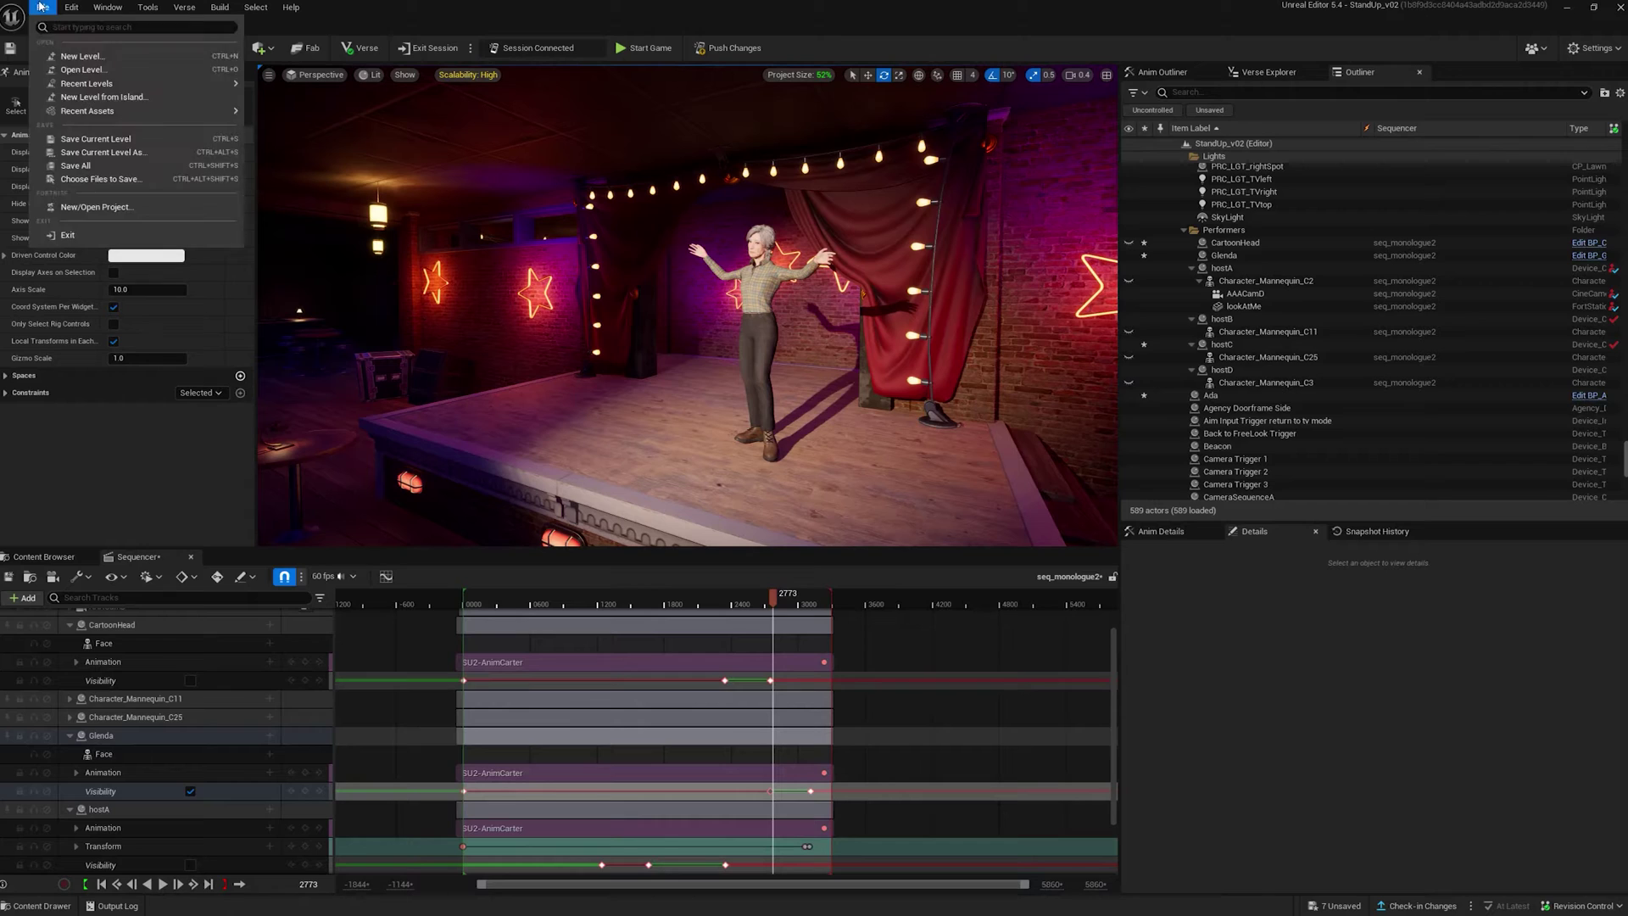
click(102, 156)
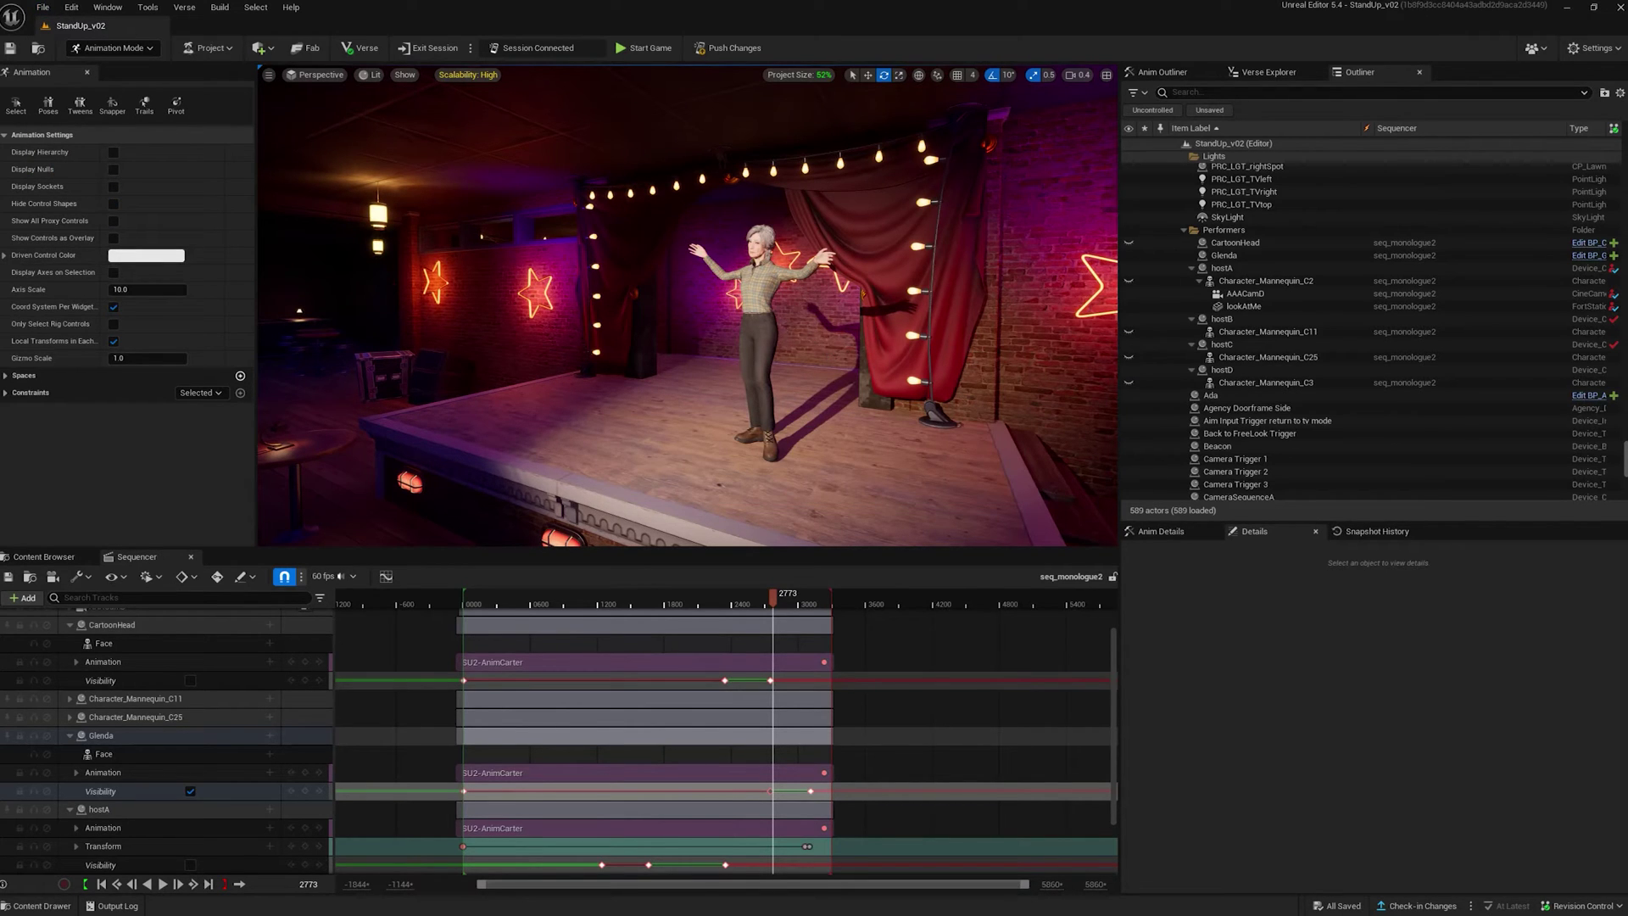
scroll(779, 333, up, 2)
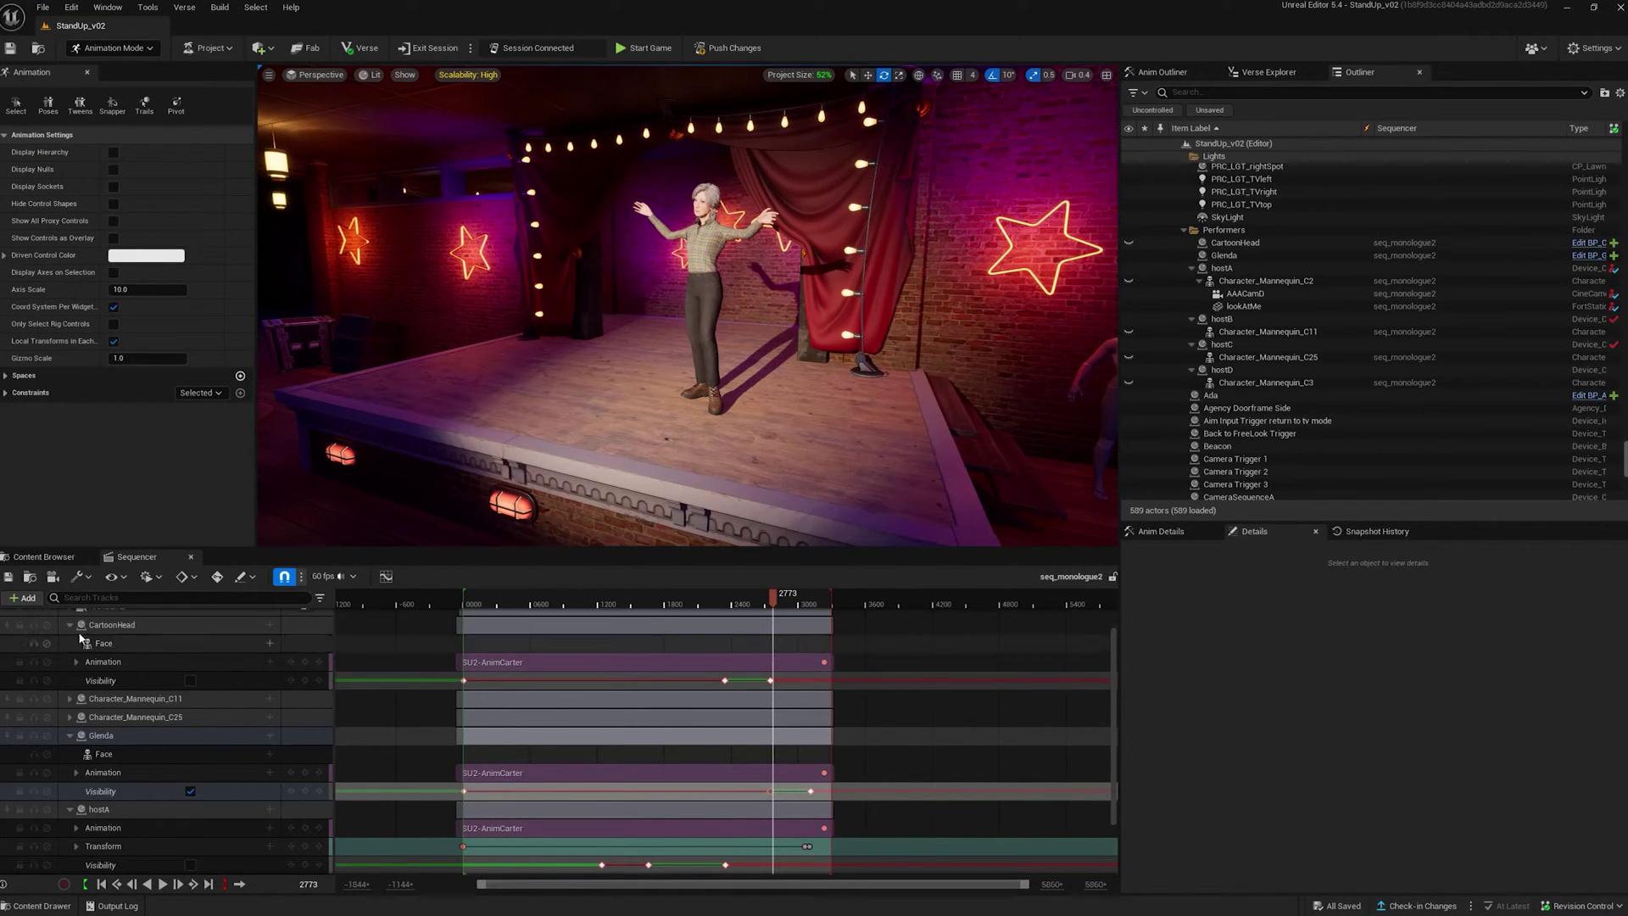
click(43, 556)
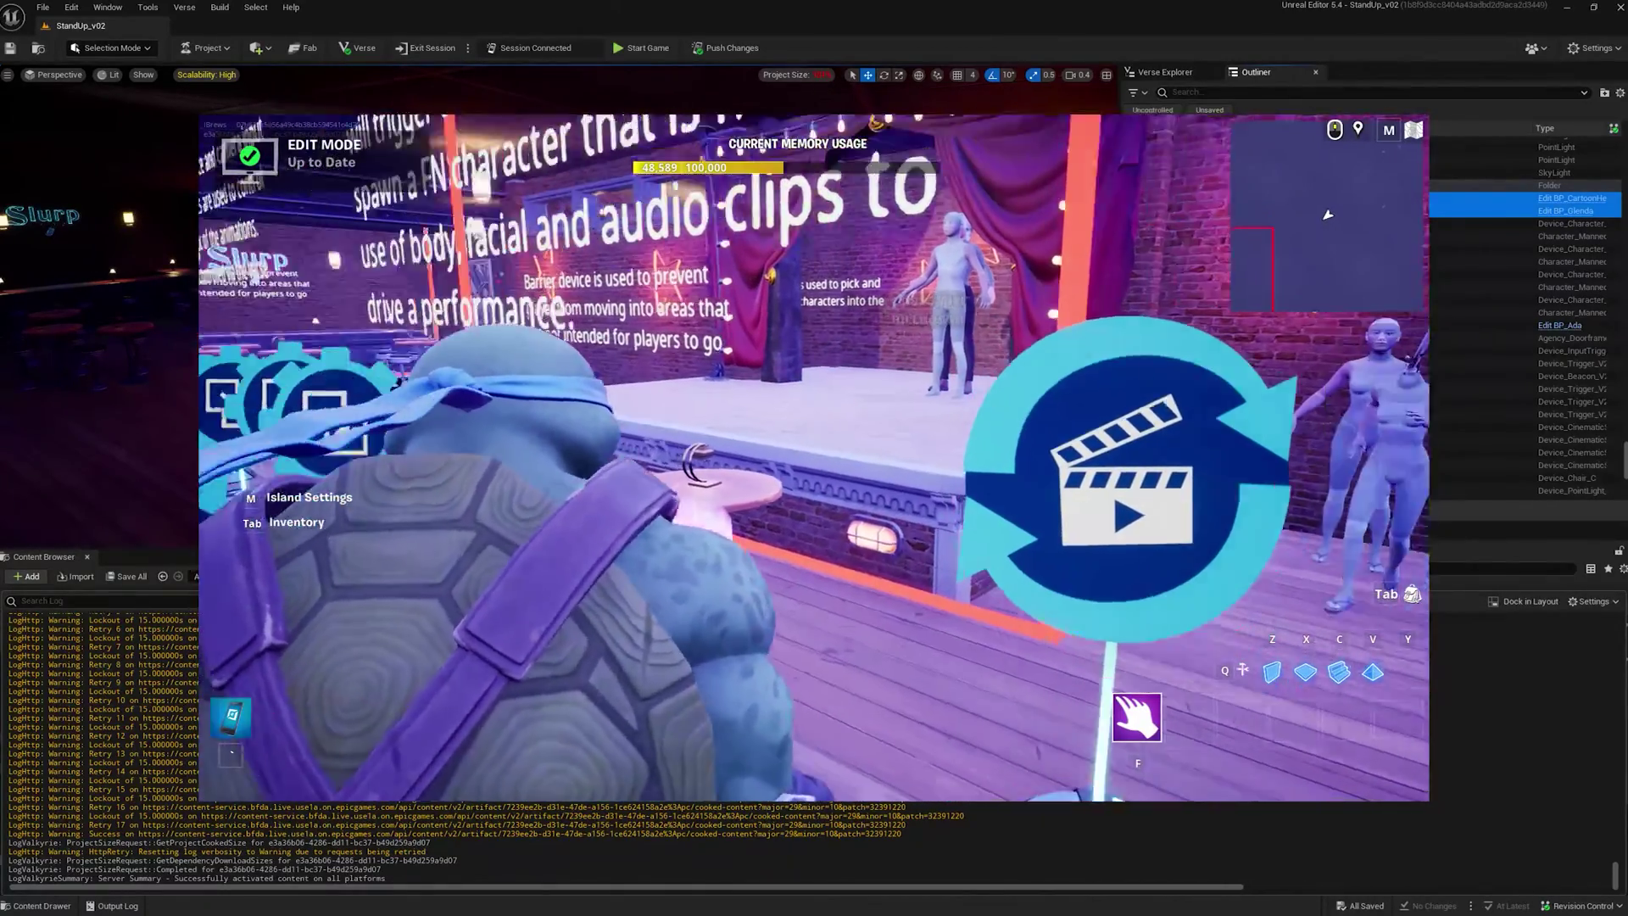
Step back from the stage, glance at Island Settings, then start a game session of the island.
key(s)
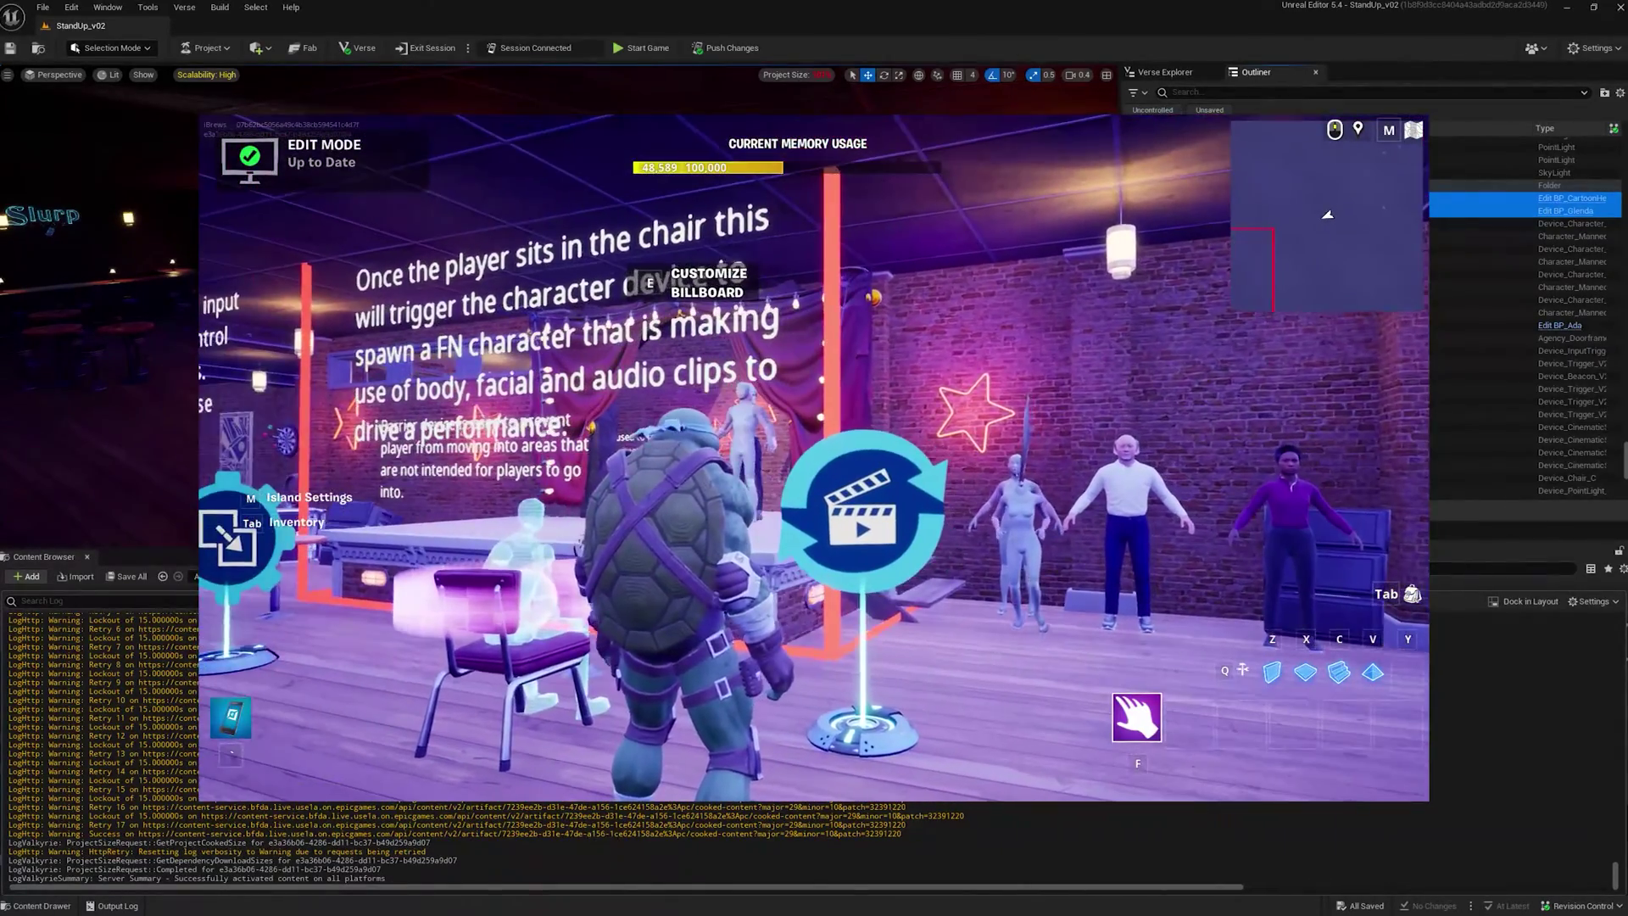
key(super)
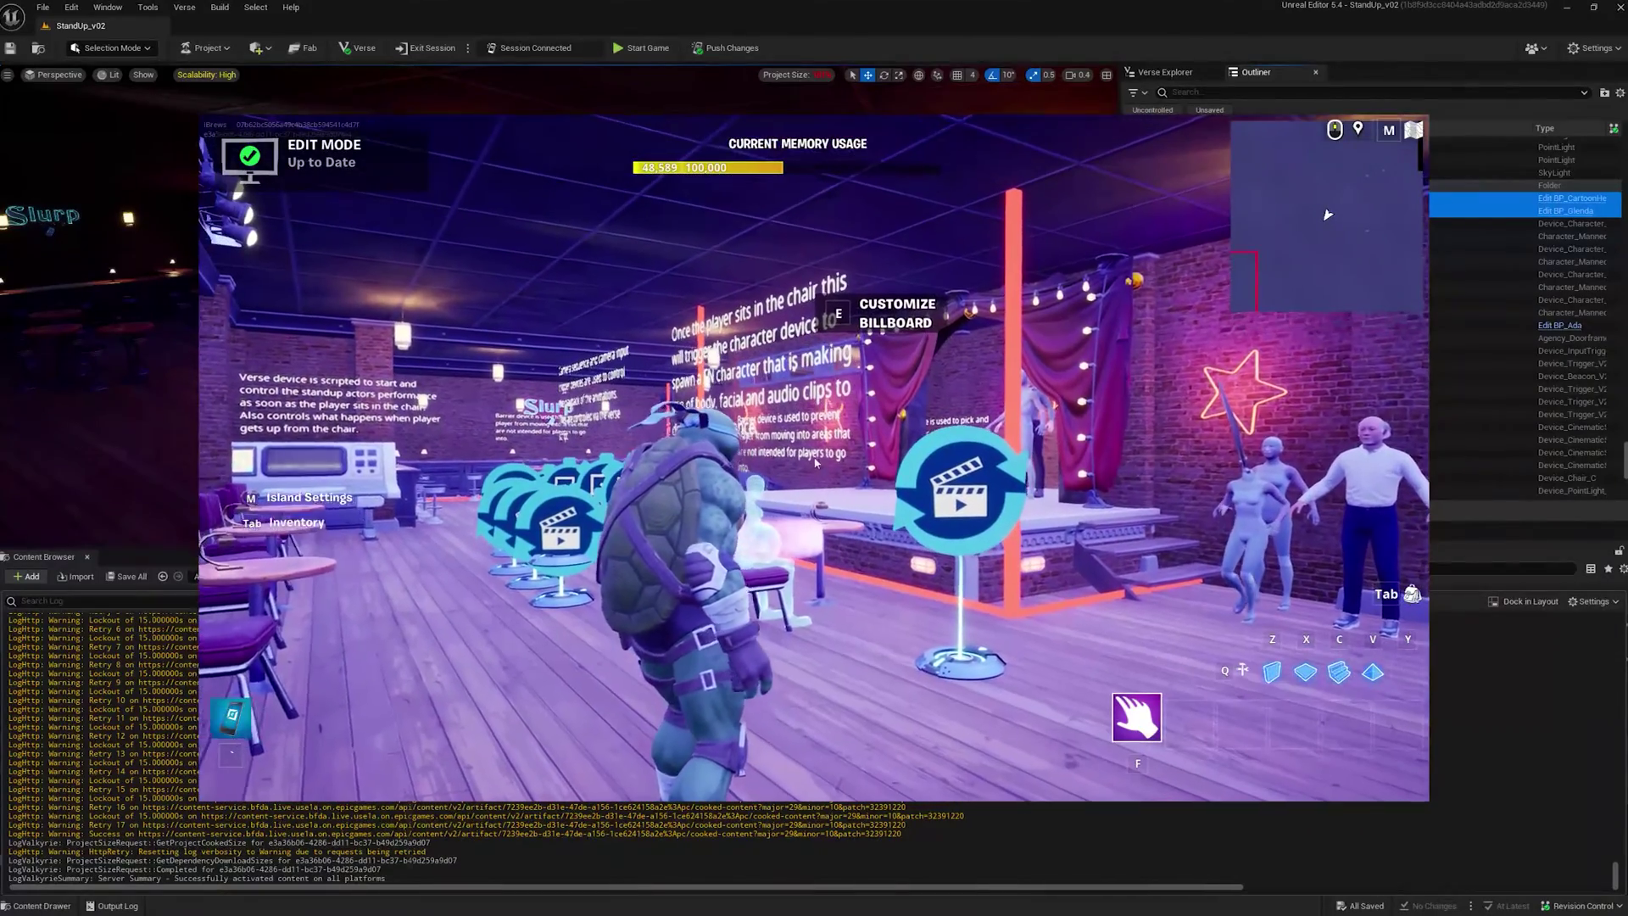
key(super)
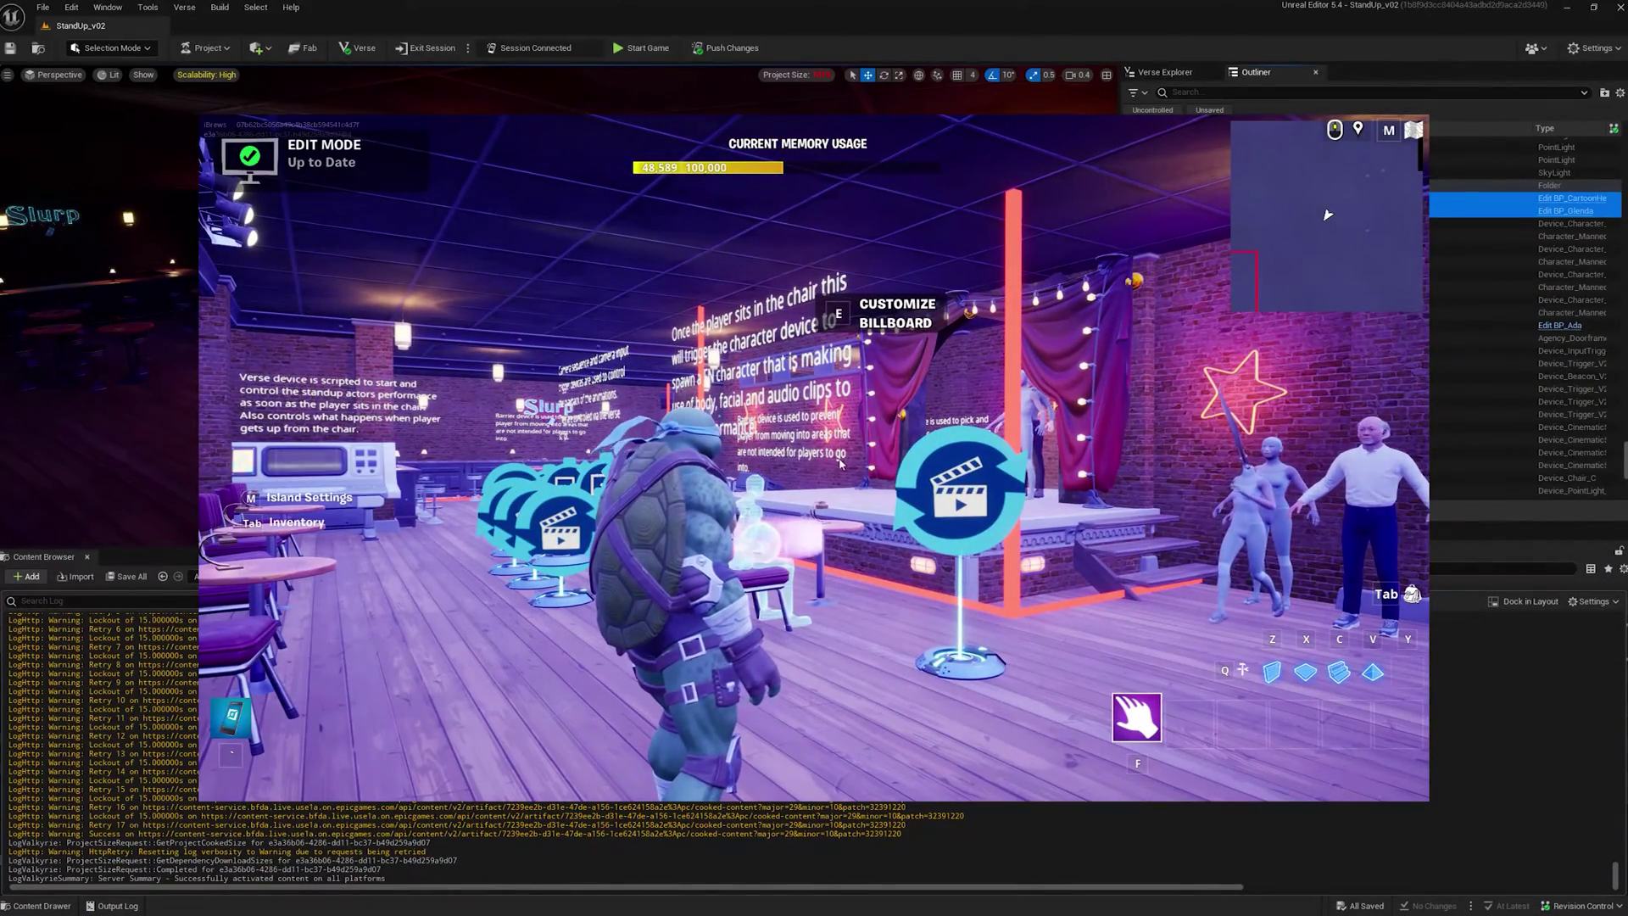
key(m)
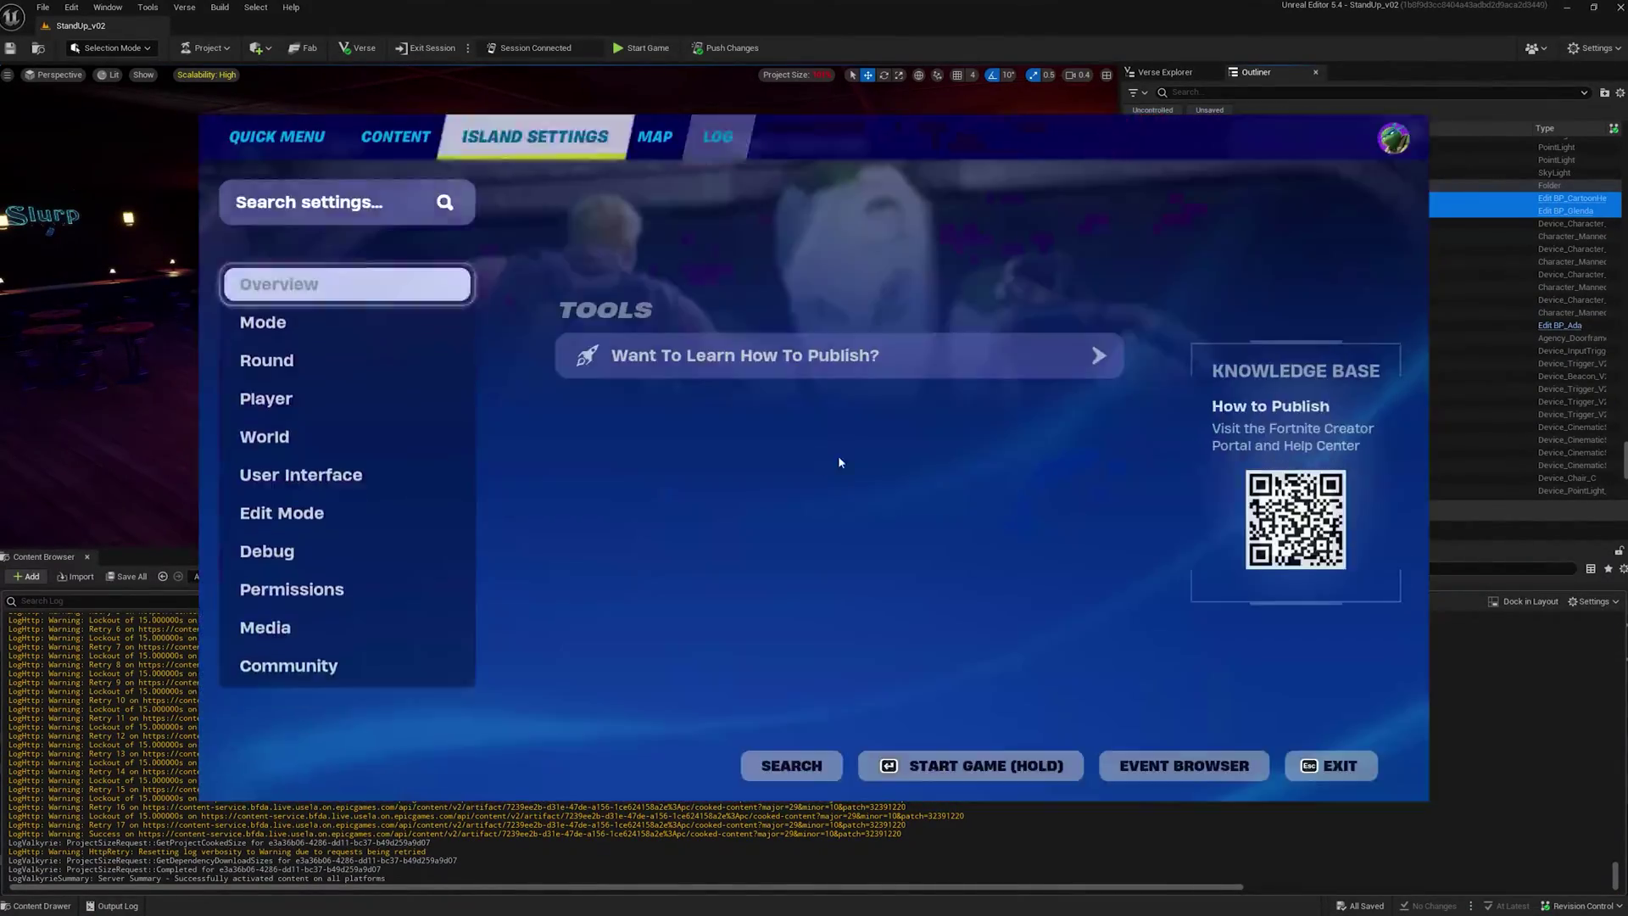
key(Escape)
key(Escape)
key(Escape)
key(Escape)
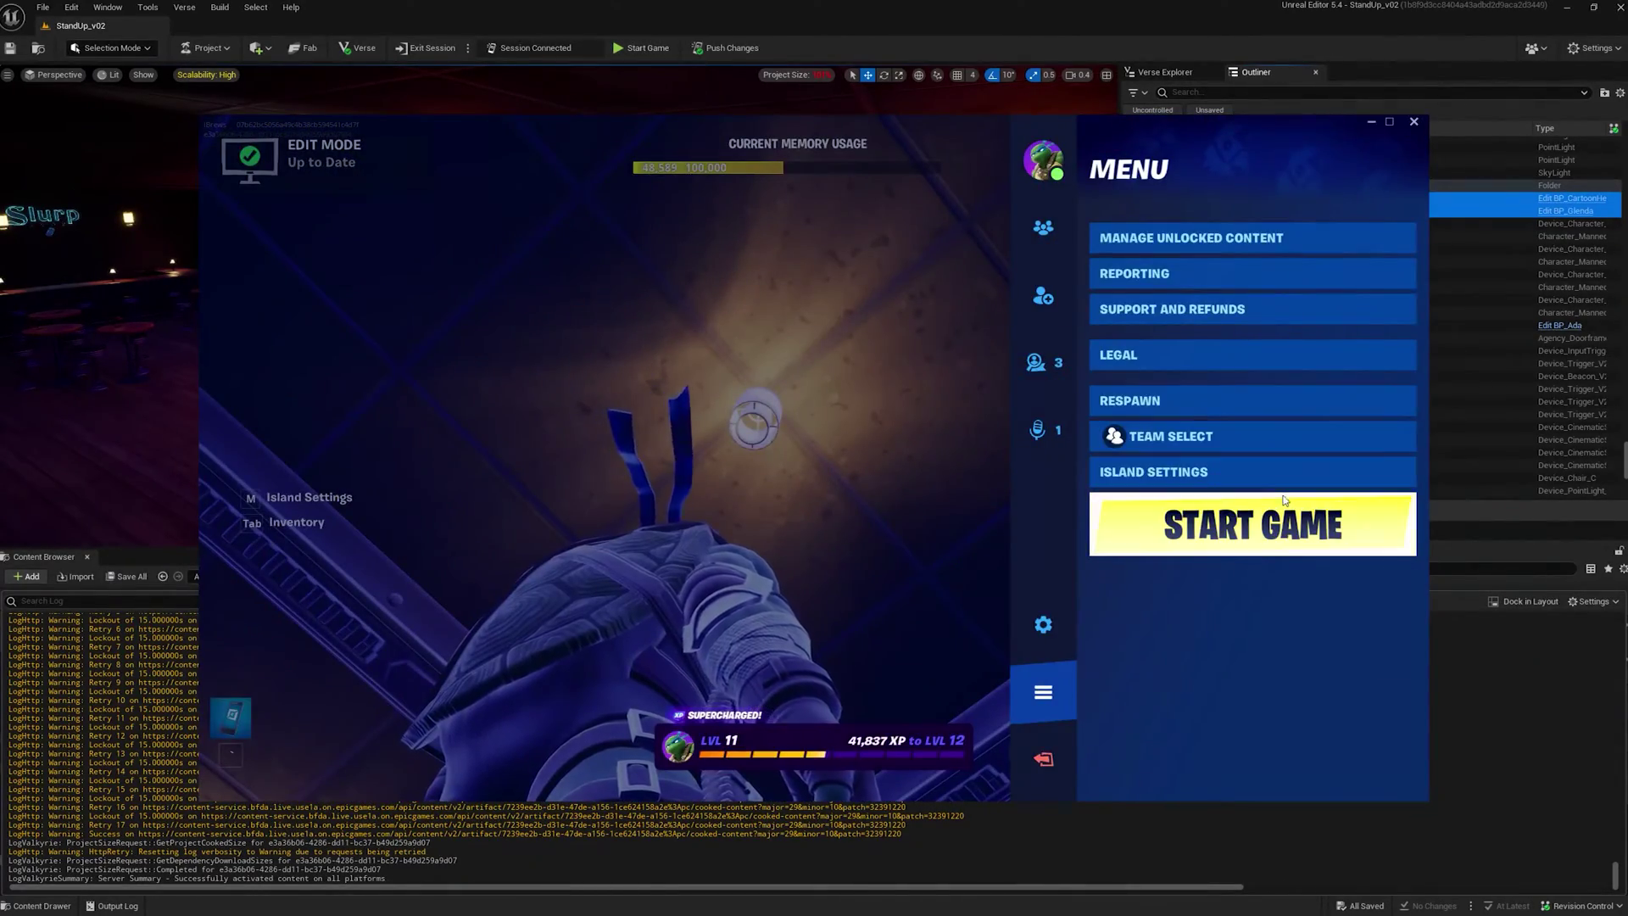
click(1253, 524)
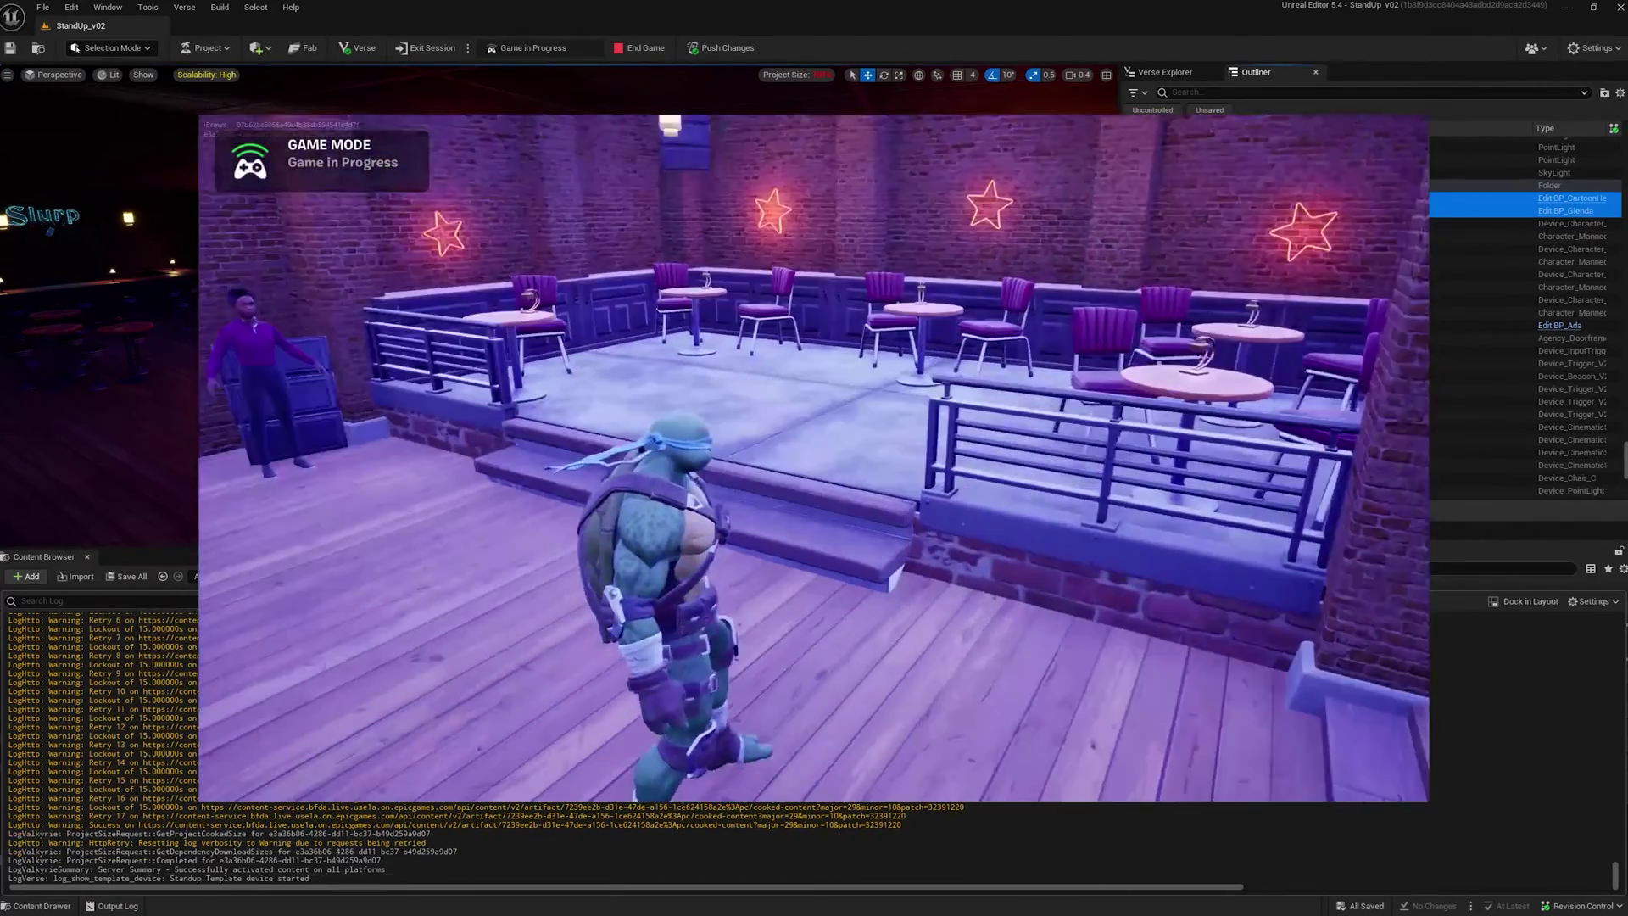
Walk to the club chair, sit to start the show and turn the view to face the stage.
key(w)
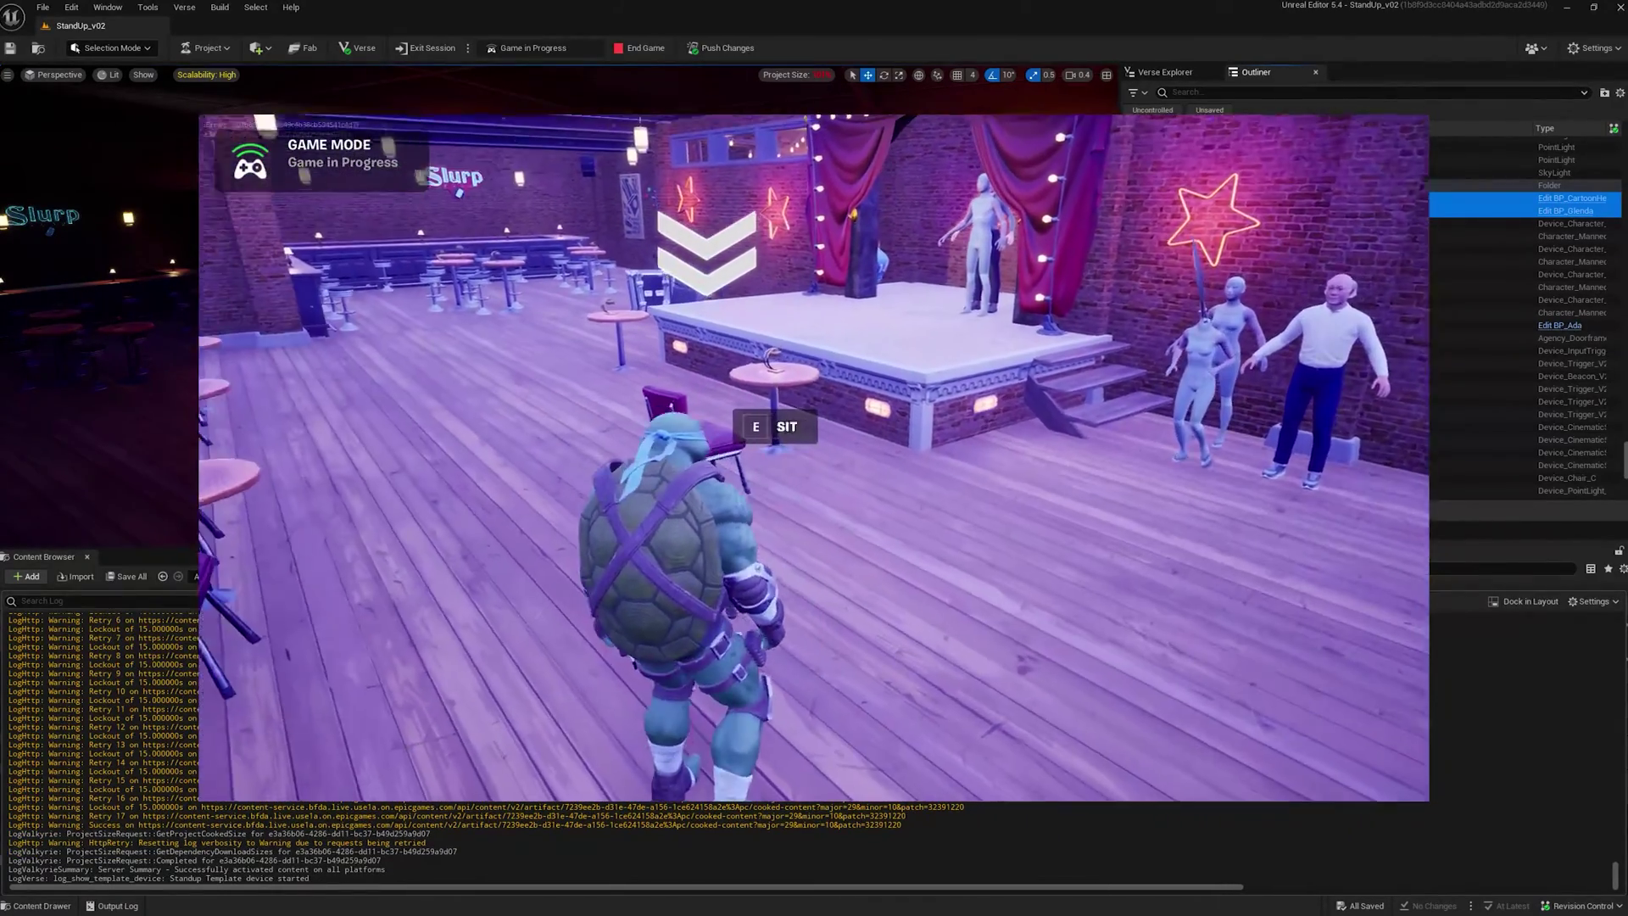
key(e)
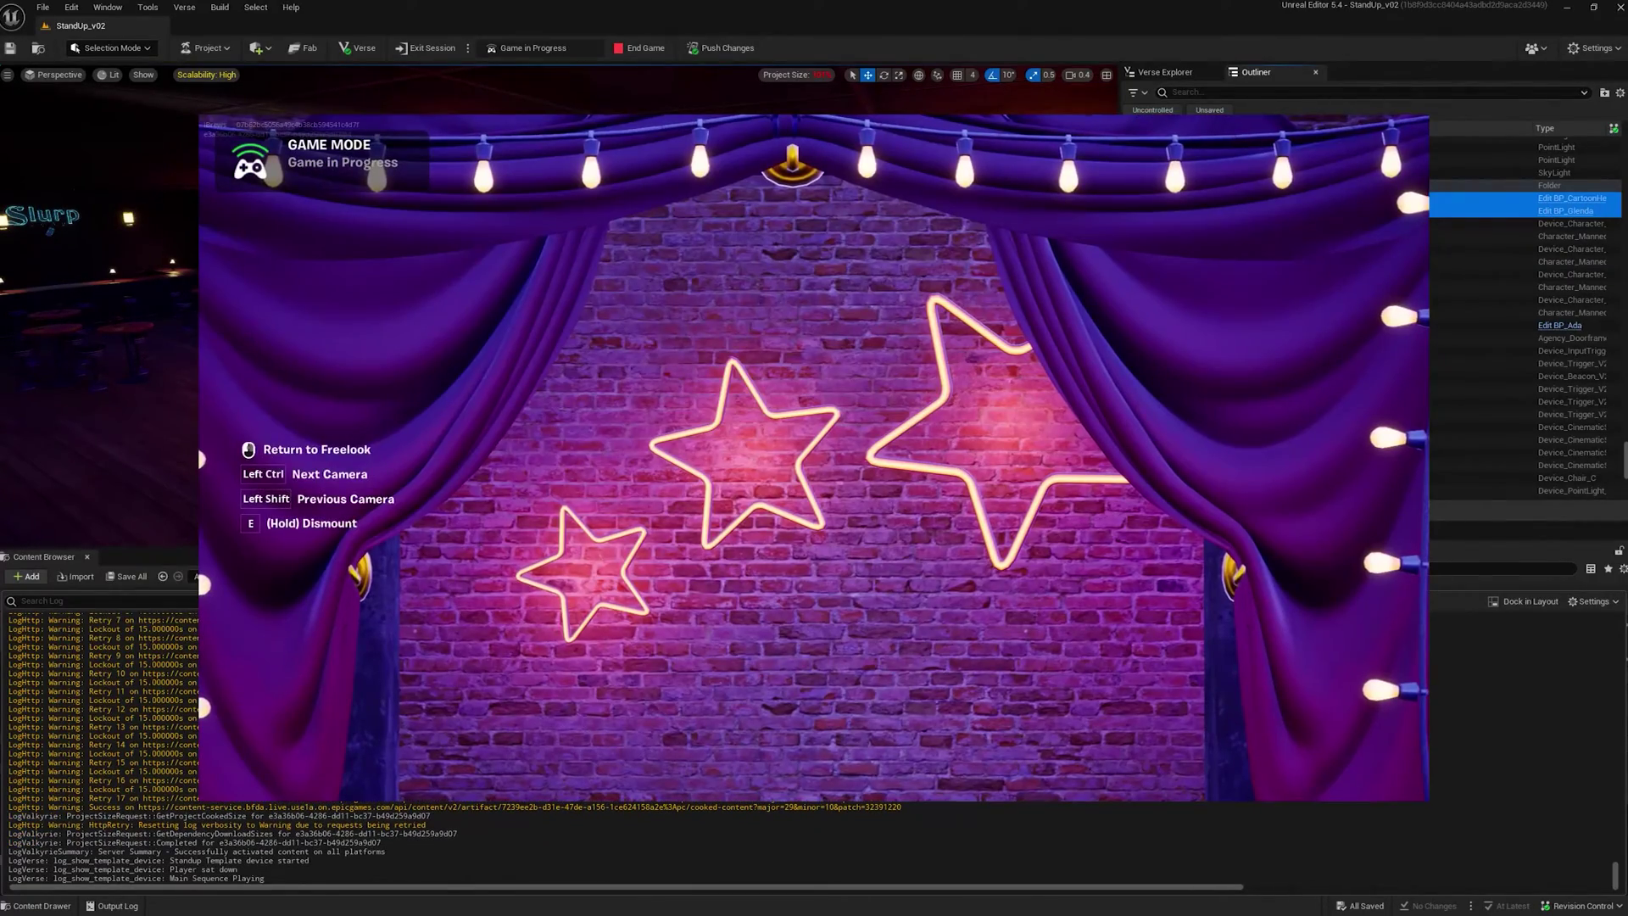
right_click(814, 459)
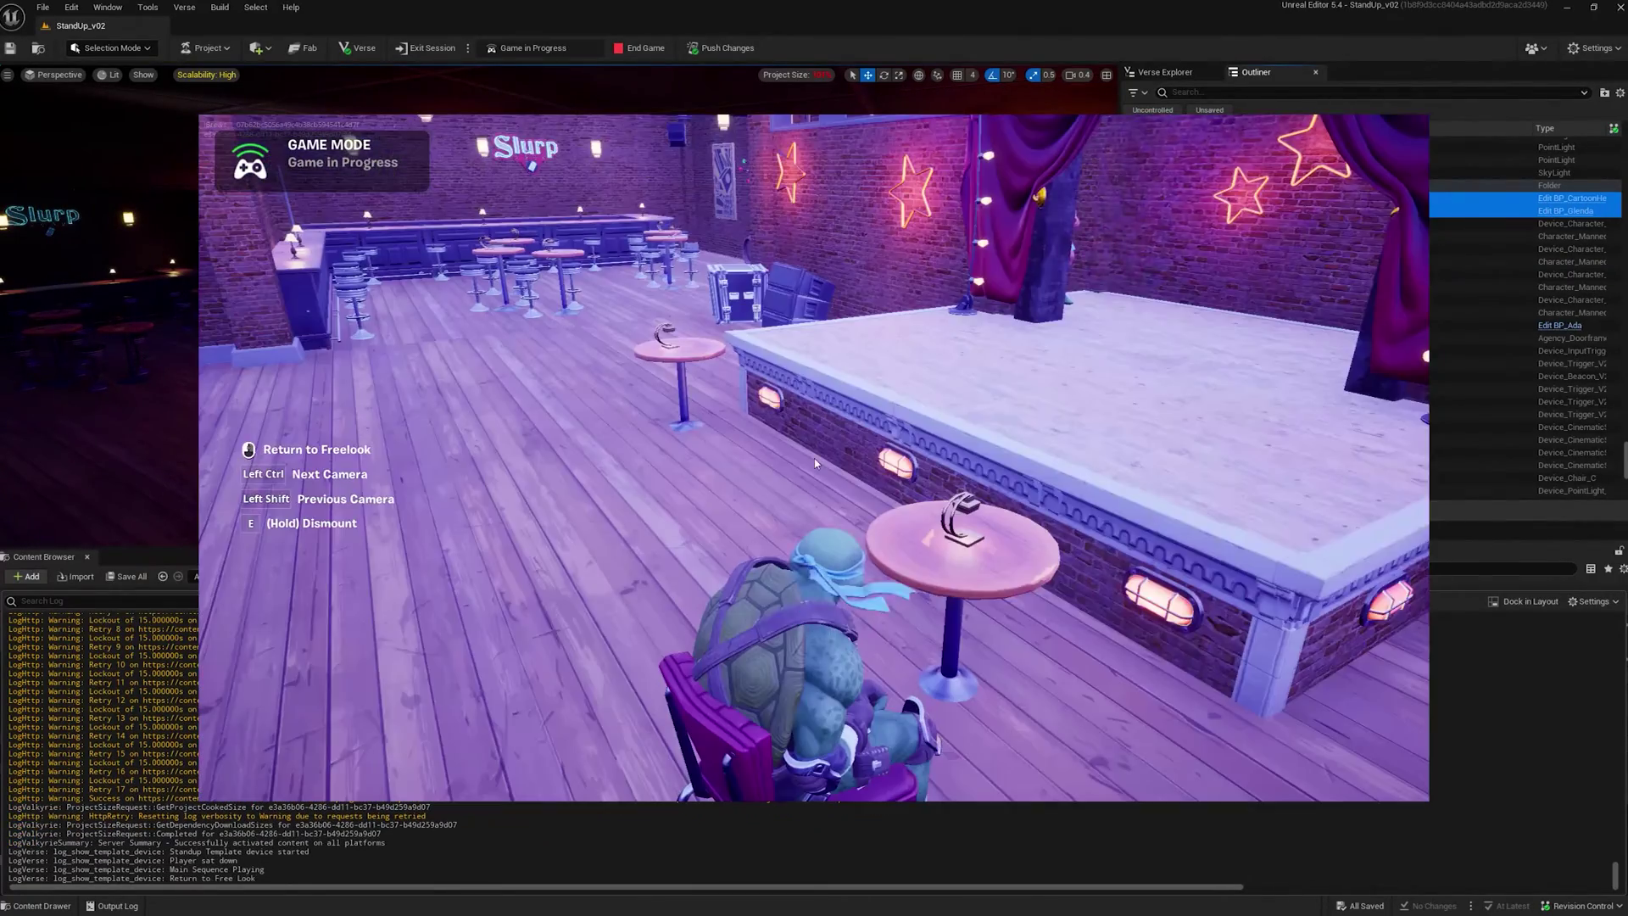
key(Tab)
key(Escape)
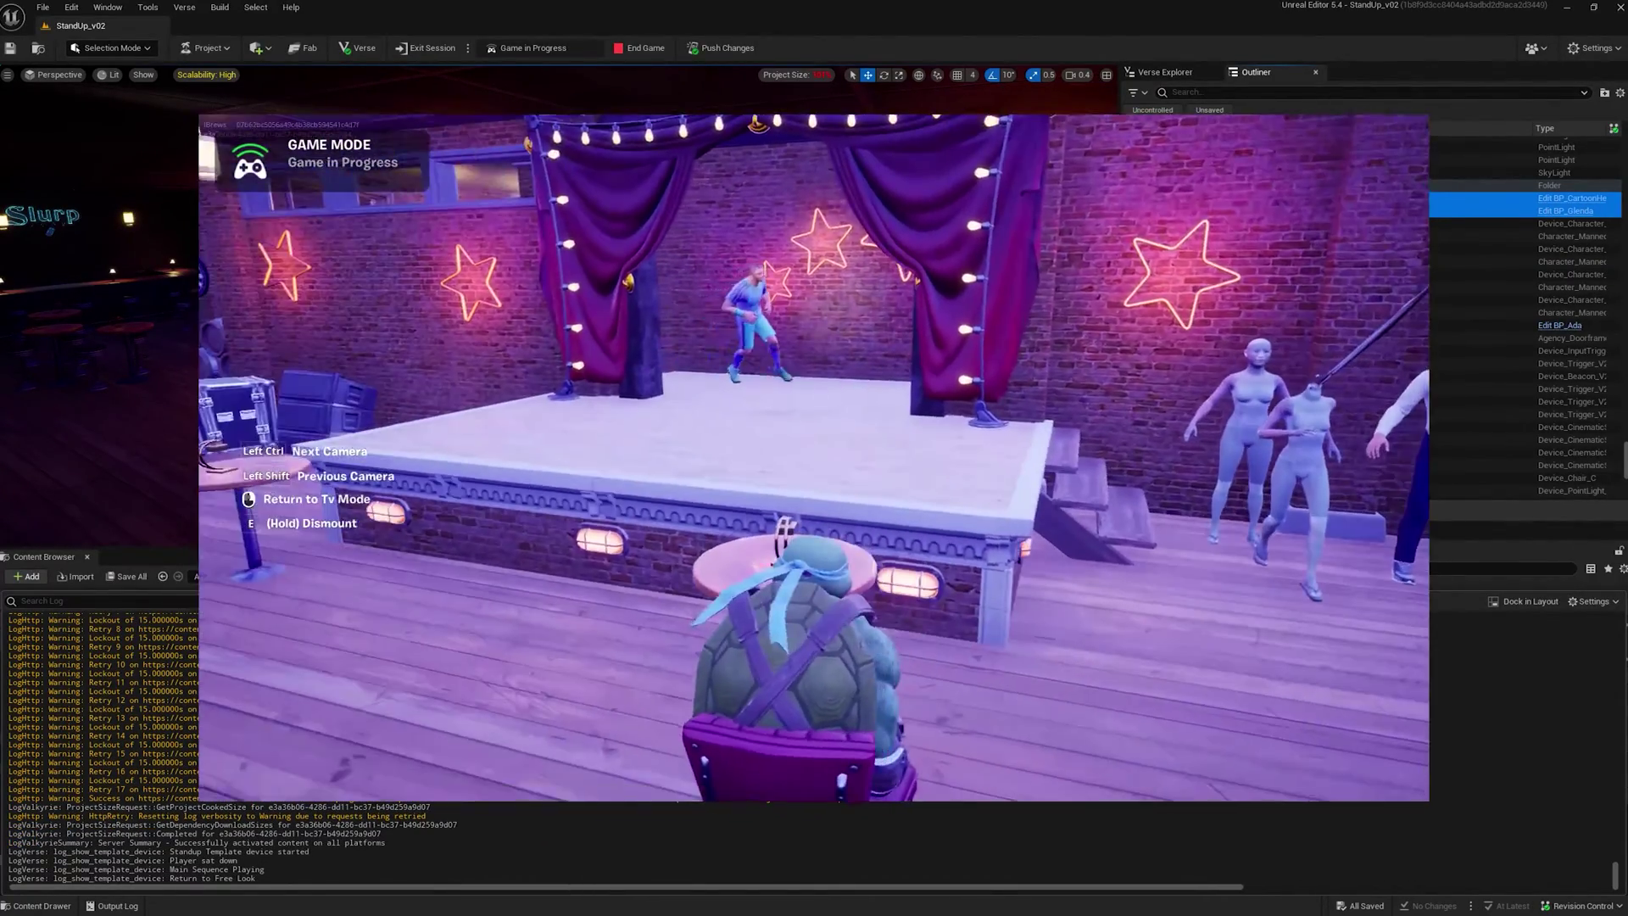
key(Tab)
key(Escape)
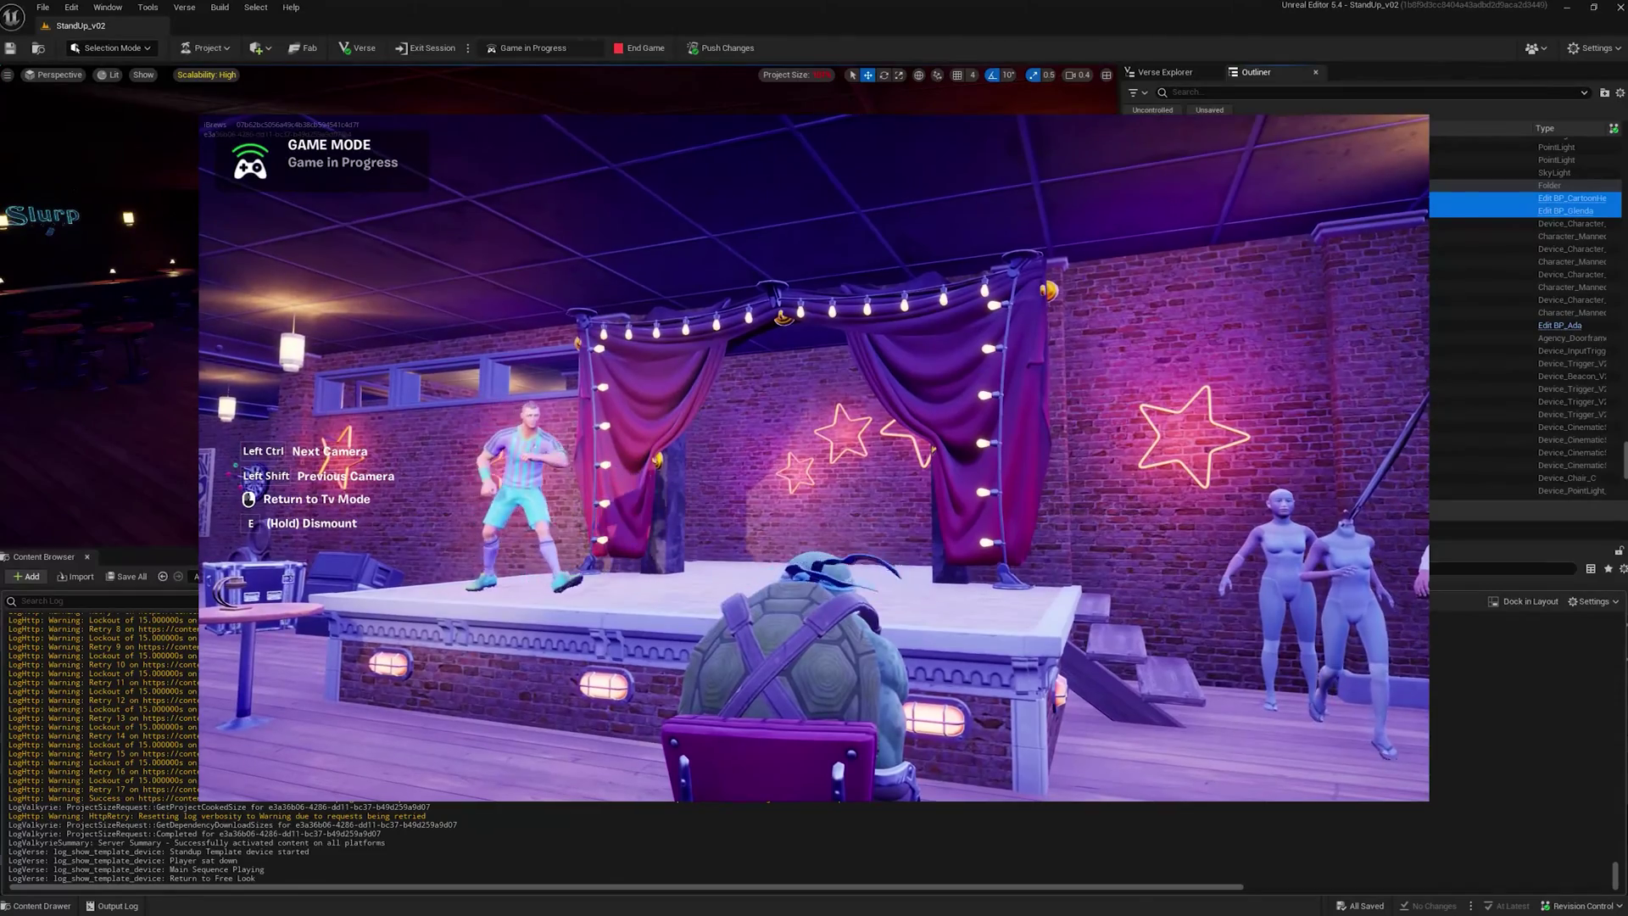
Cycle through the TV, other and wide stage cameras during Glenda's set, then get up to end the show.
key(ctrl_l)
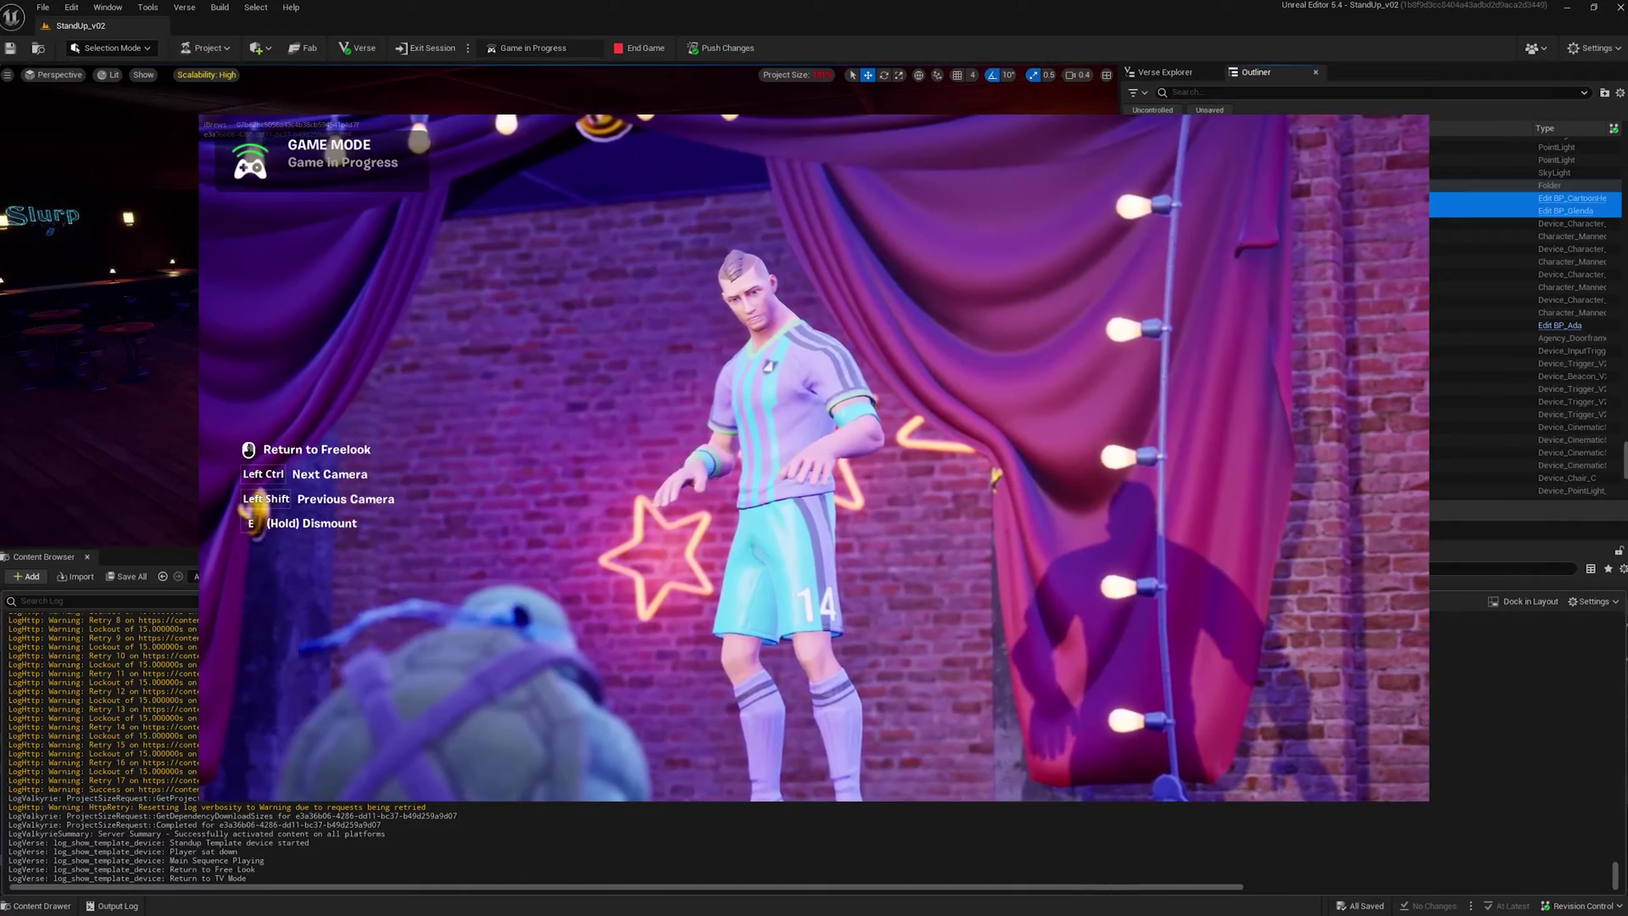
key(ctrl)
key(ctrl)
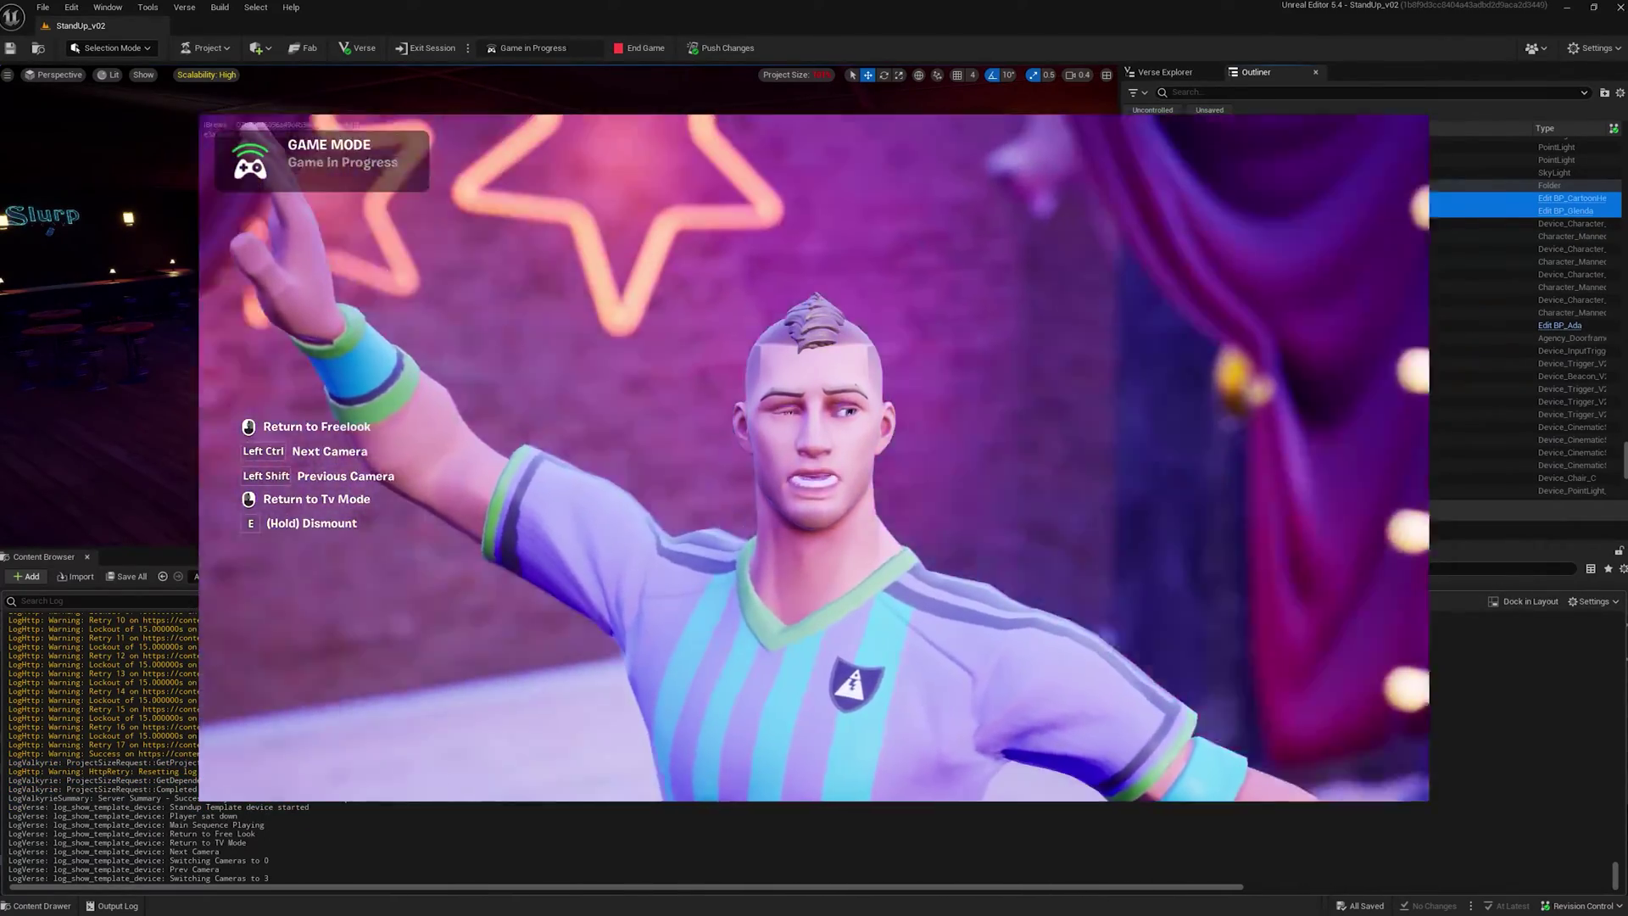
key(ctrl)
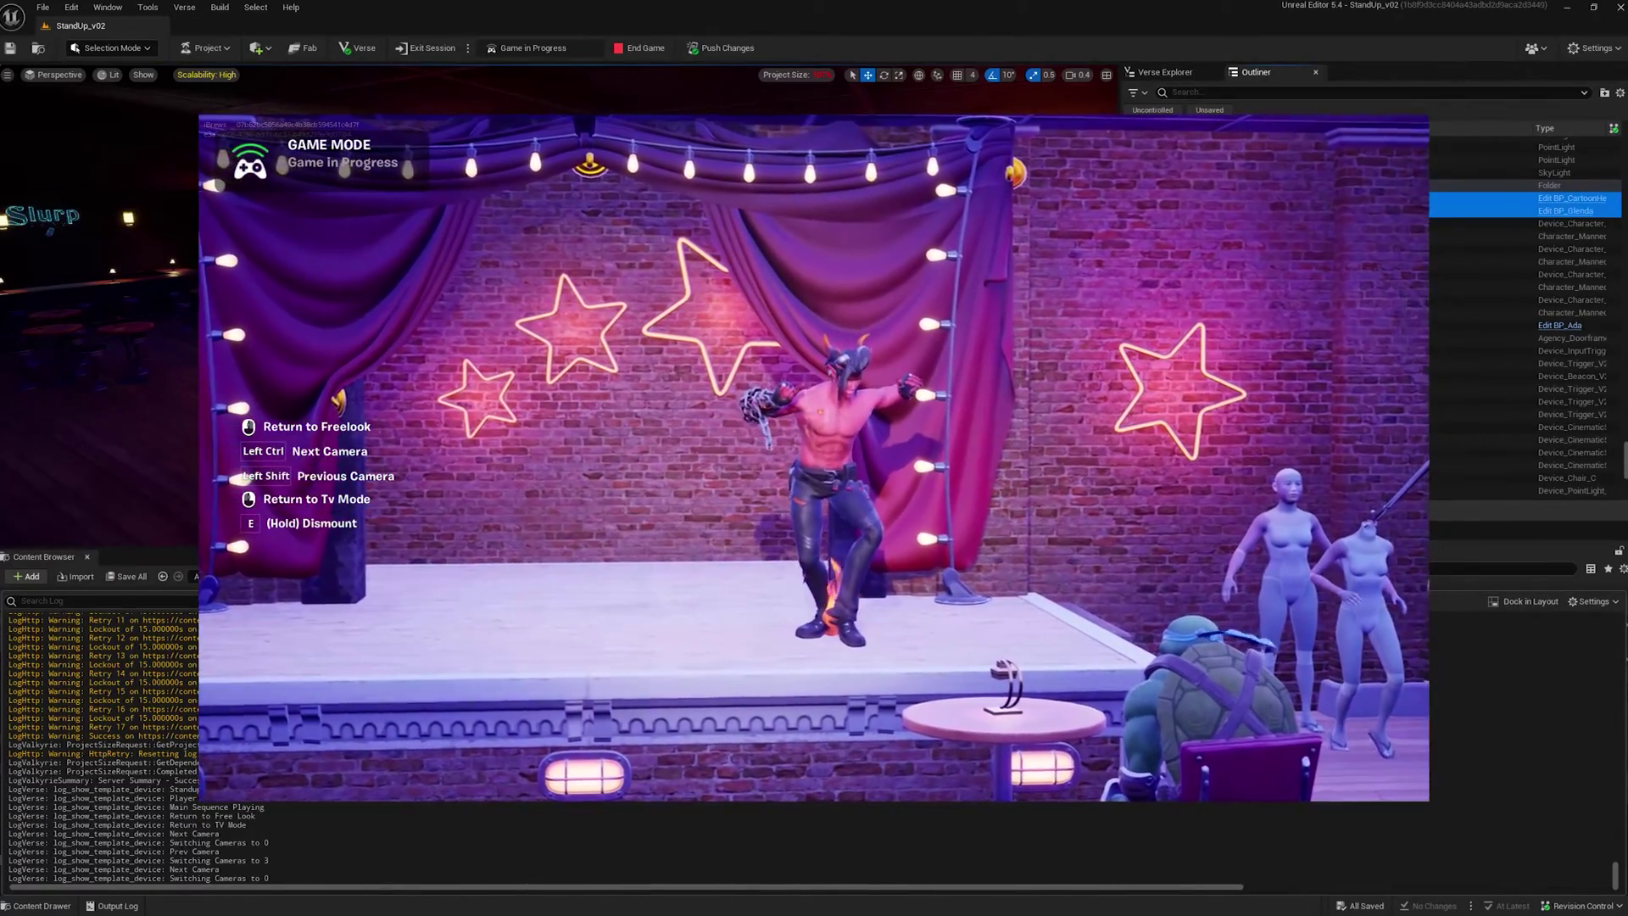
right_click(814, 458)
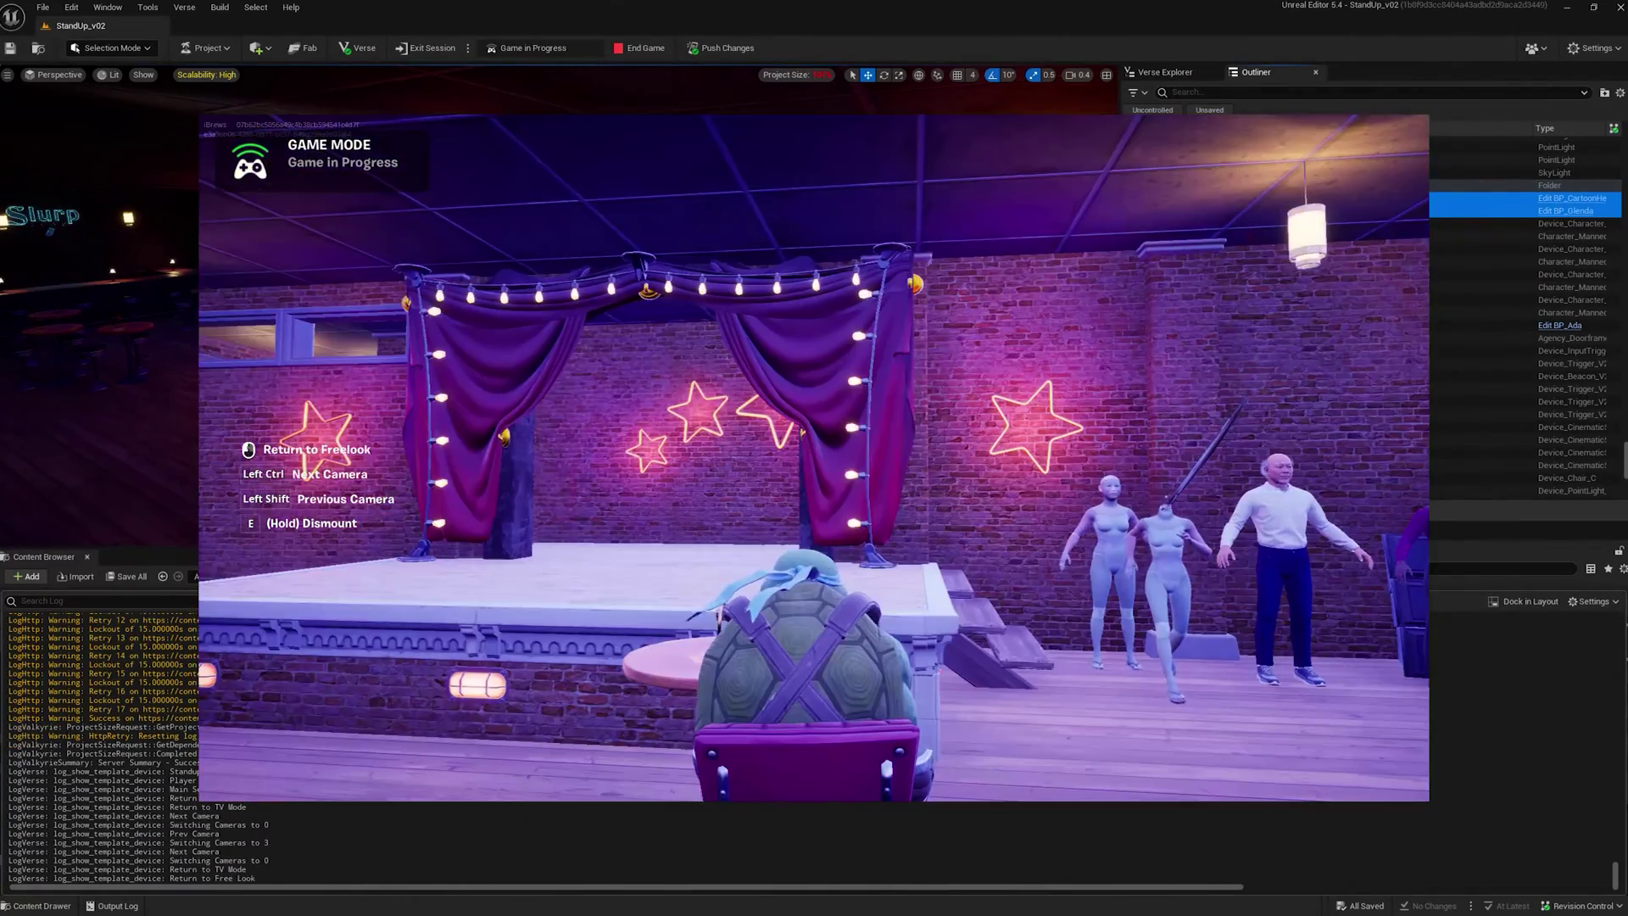
key(e)
Walk away from the chair and end the running game session from the pause menu.
key(w)
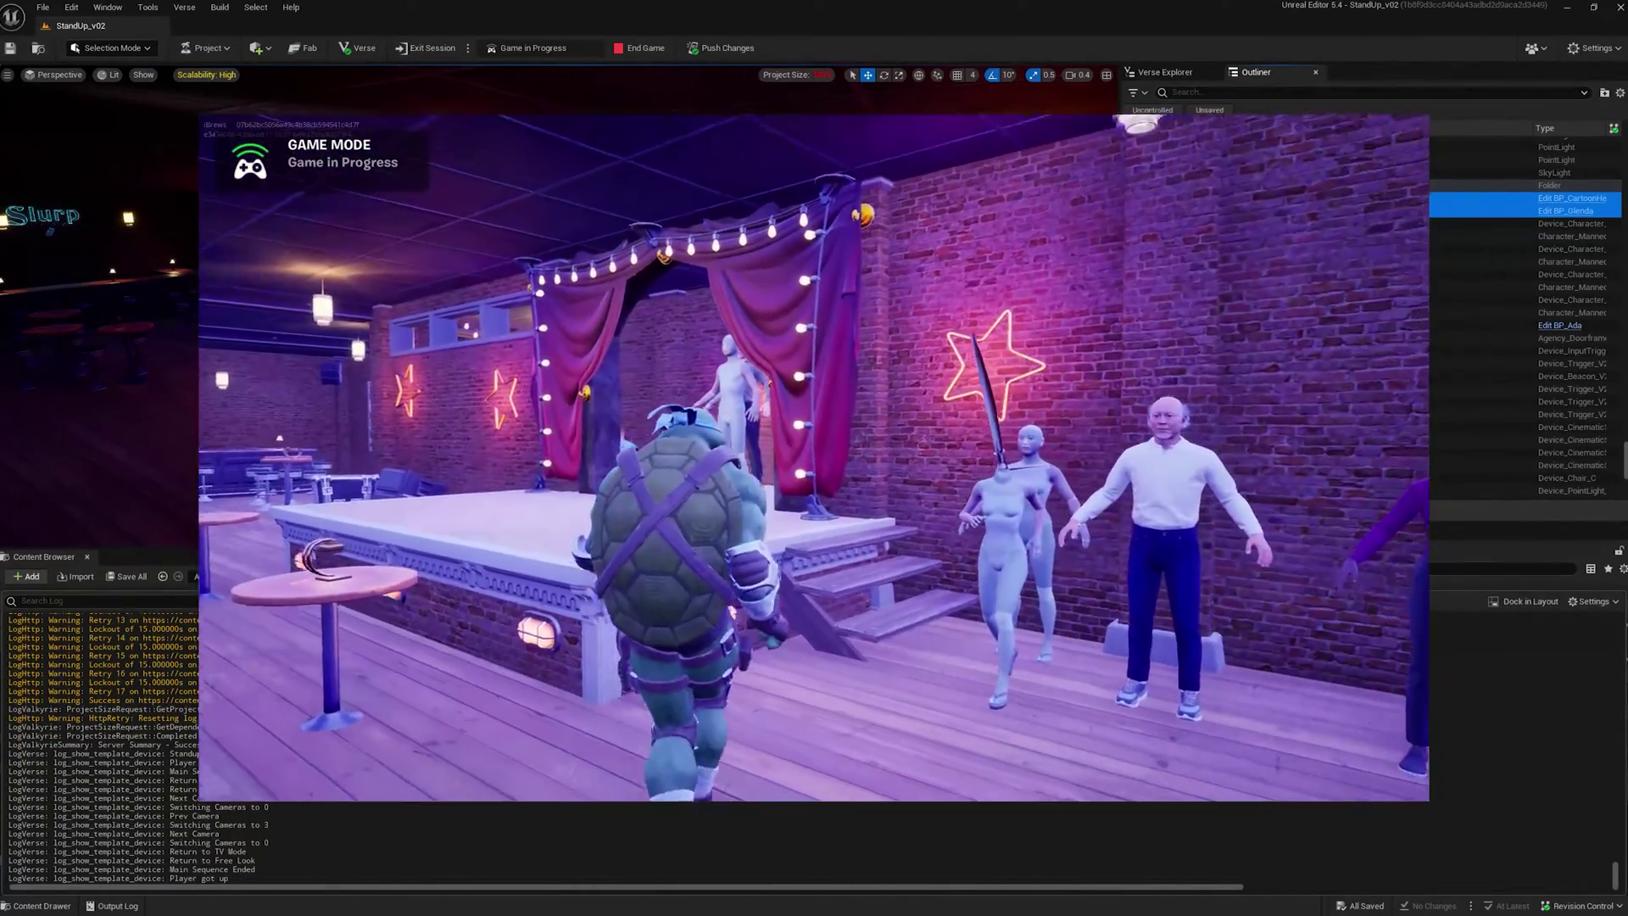
key(w)
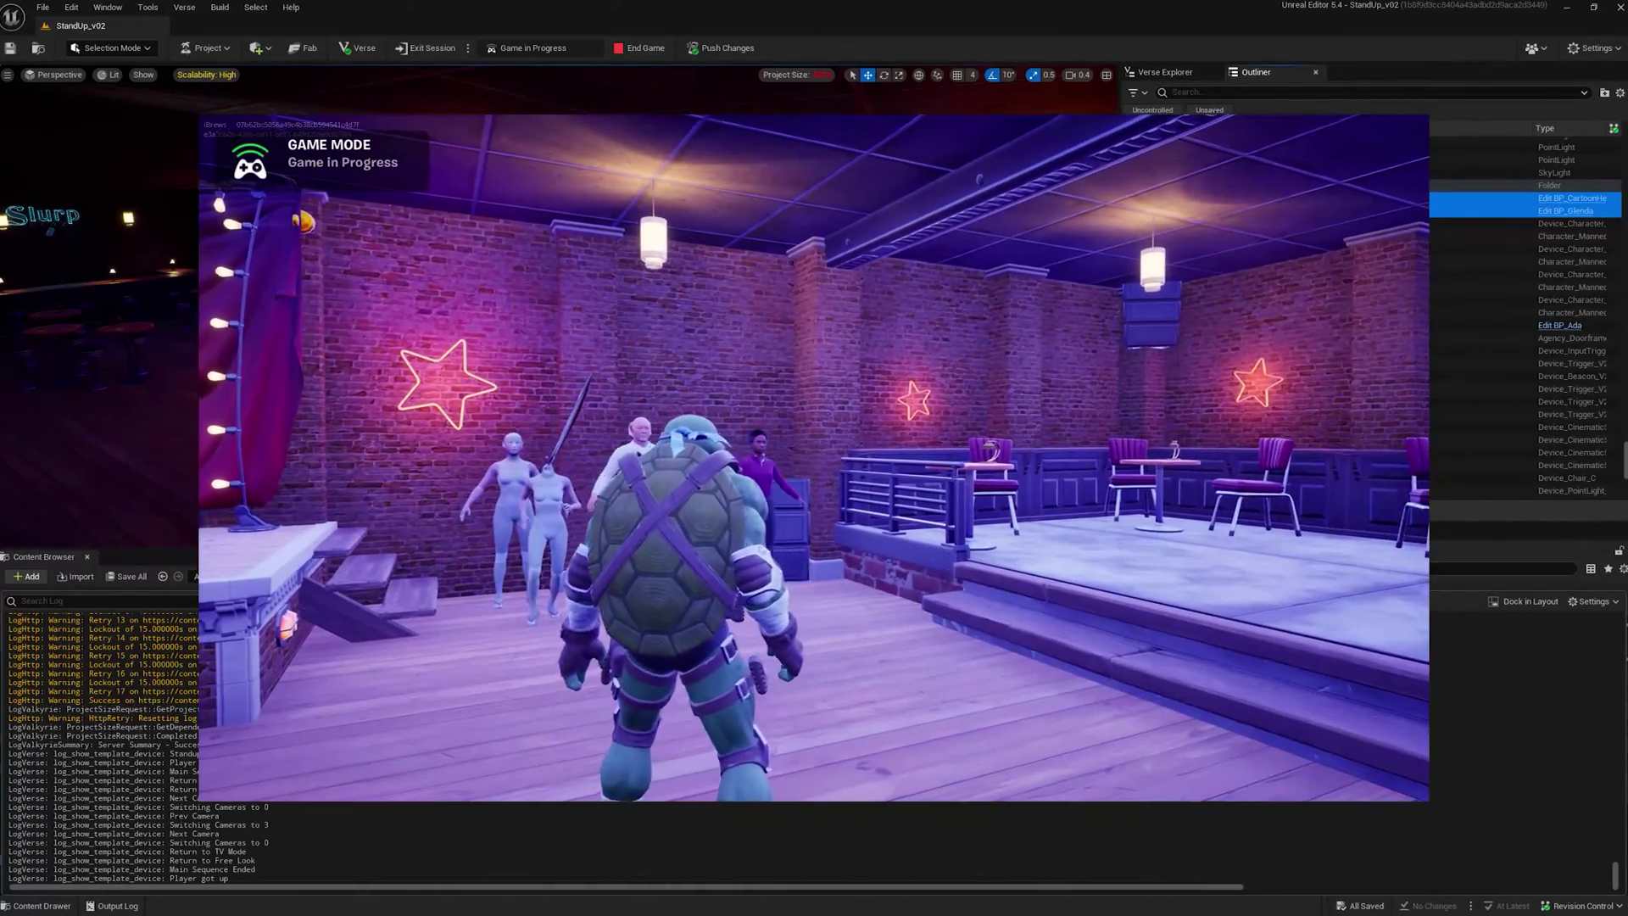
key(Escape)
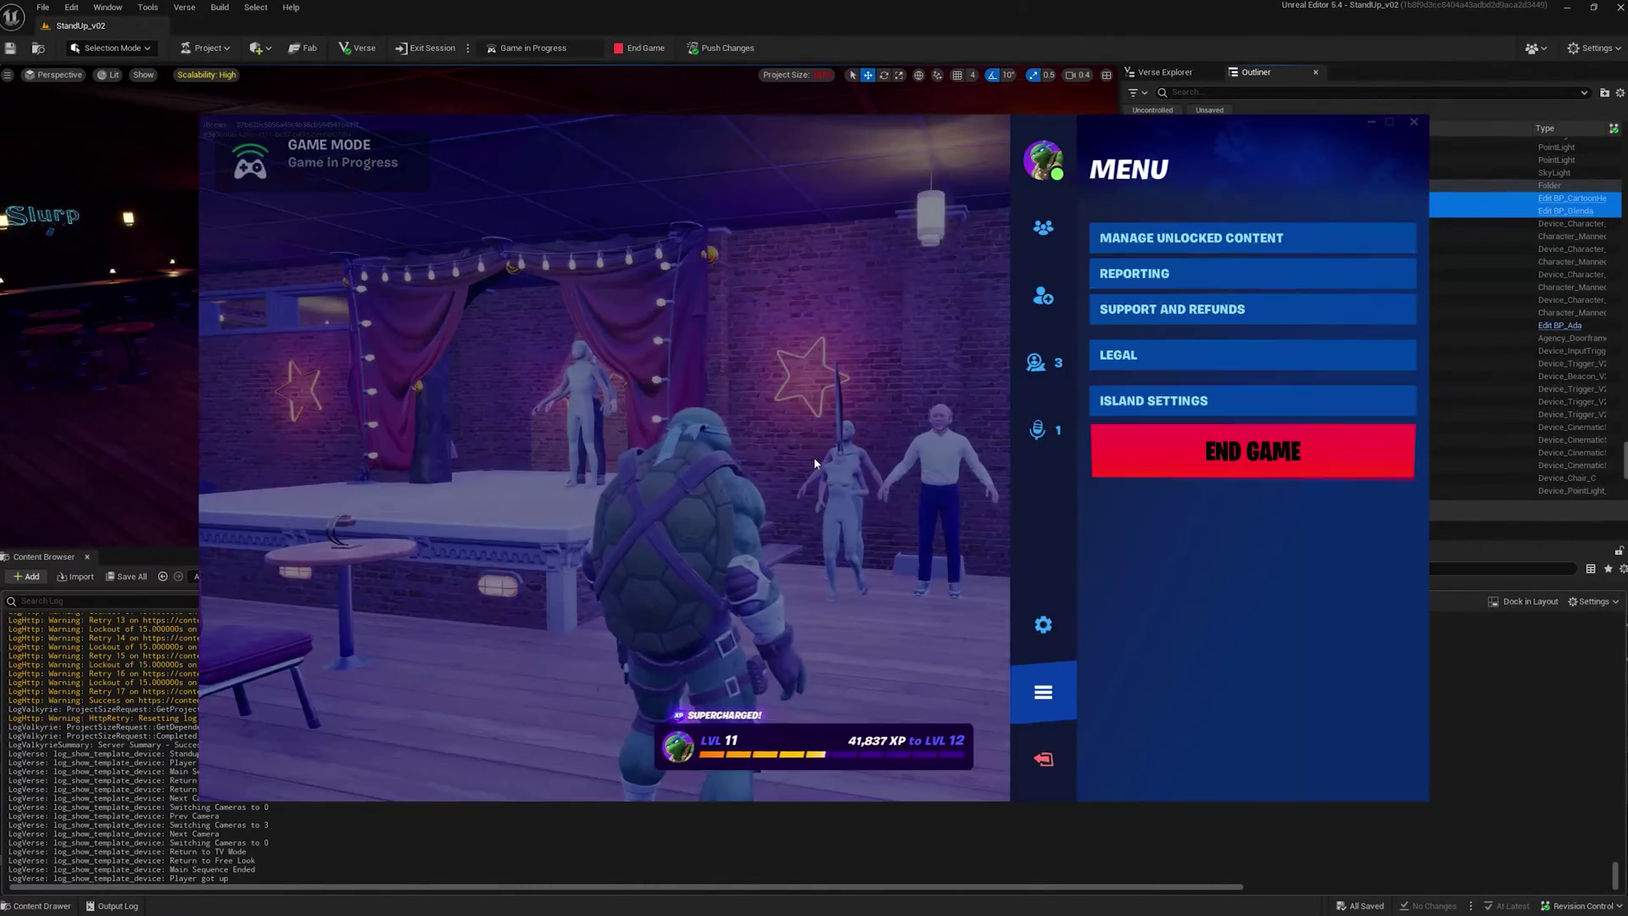
click(1145, 457)
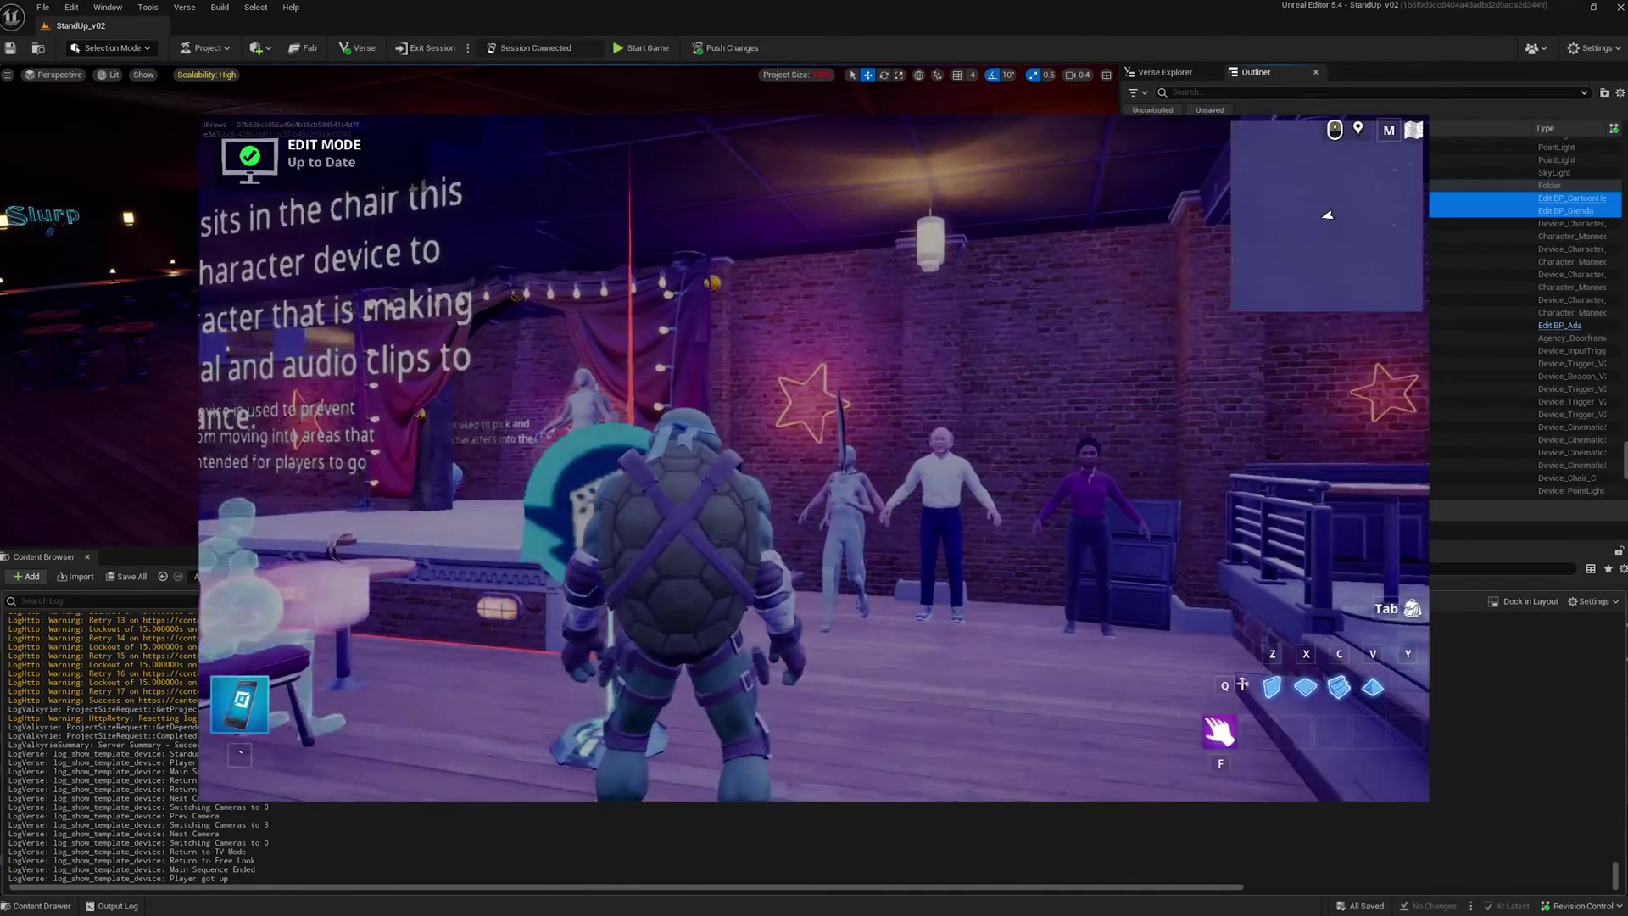
Back in edit mode, walk to the character sequence device and look across the room to the stage.
key(w)
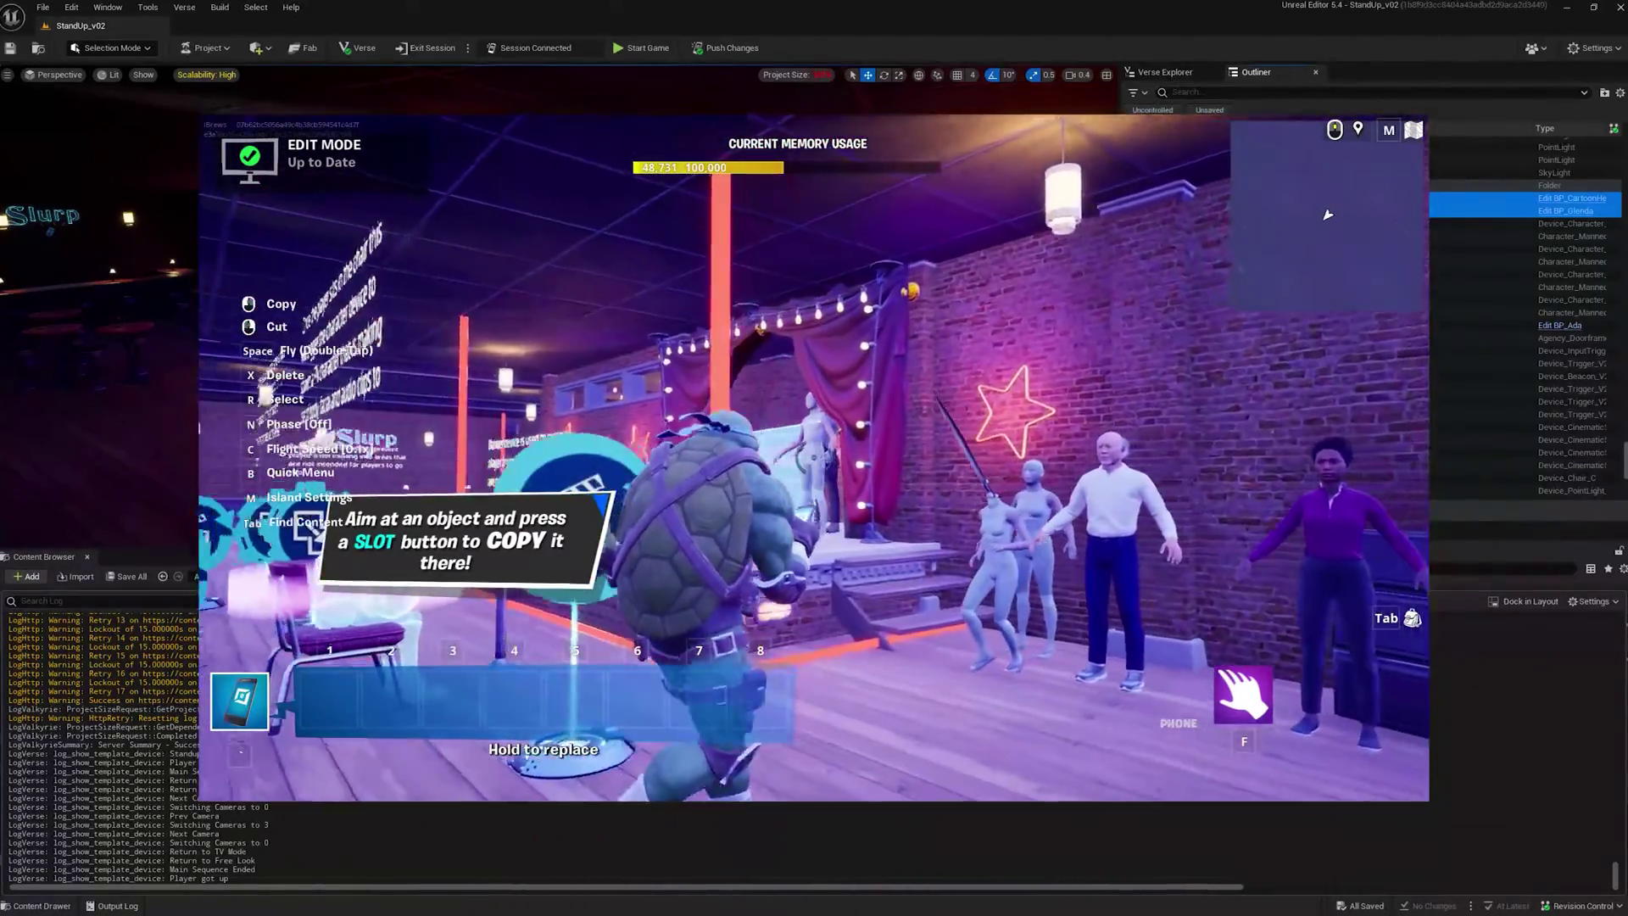
key(w)
key(w)
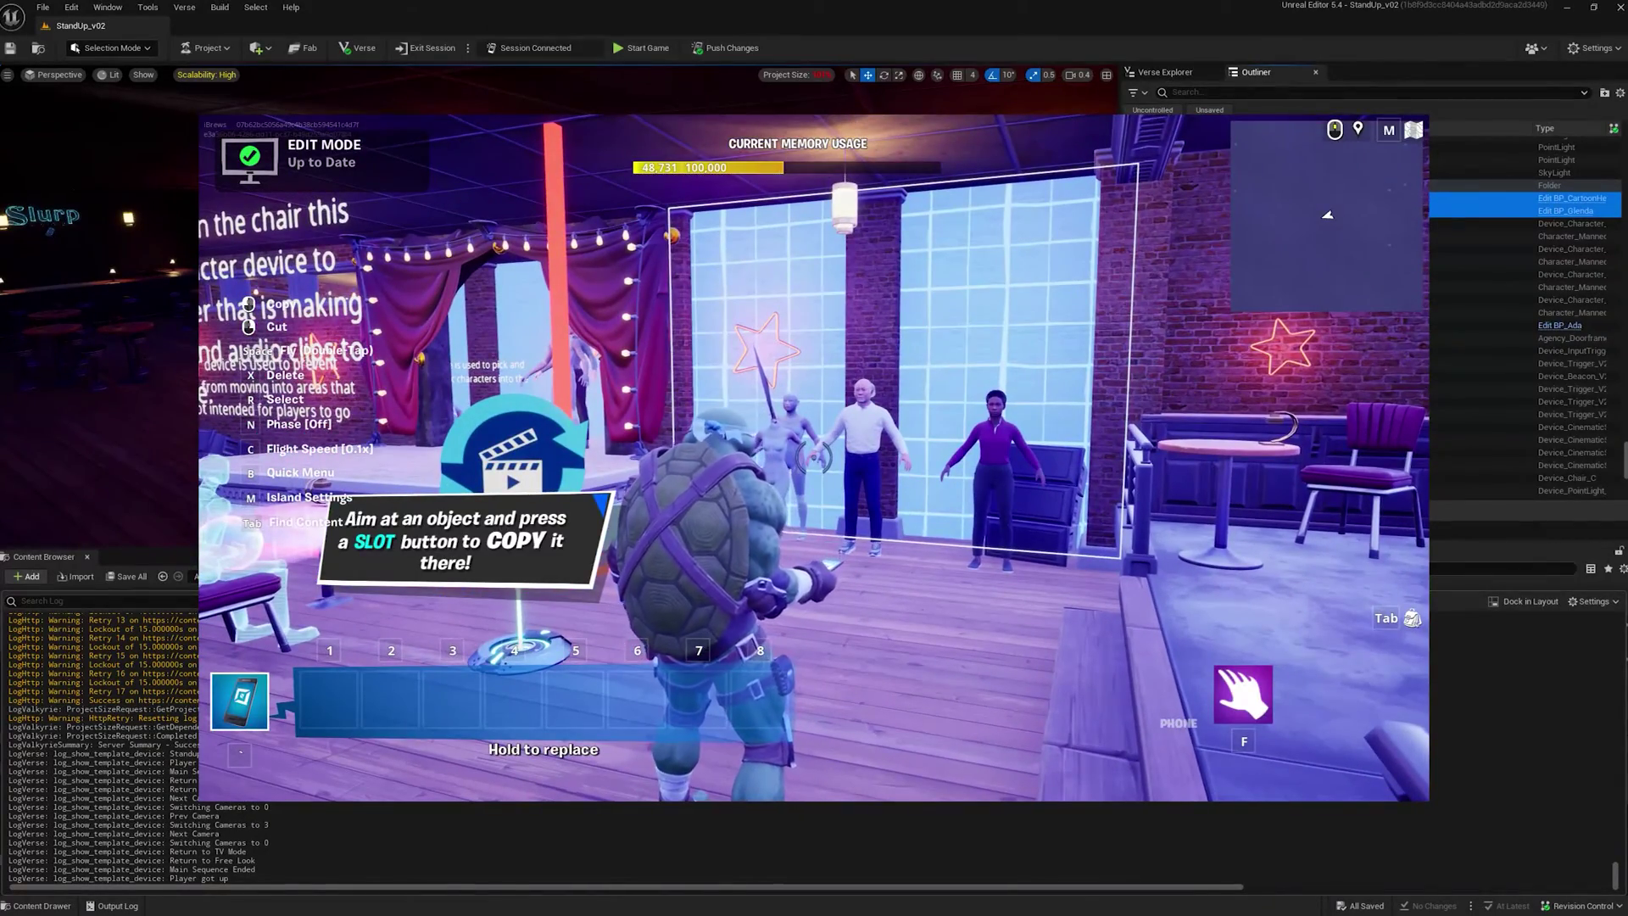
key(a)
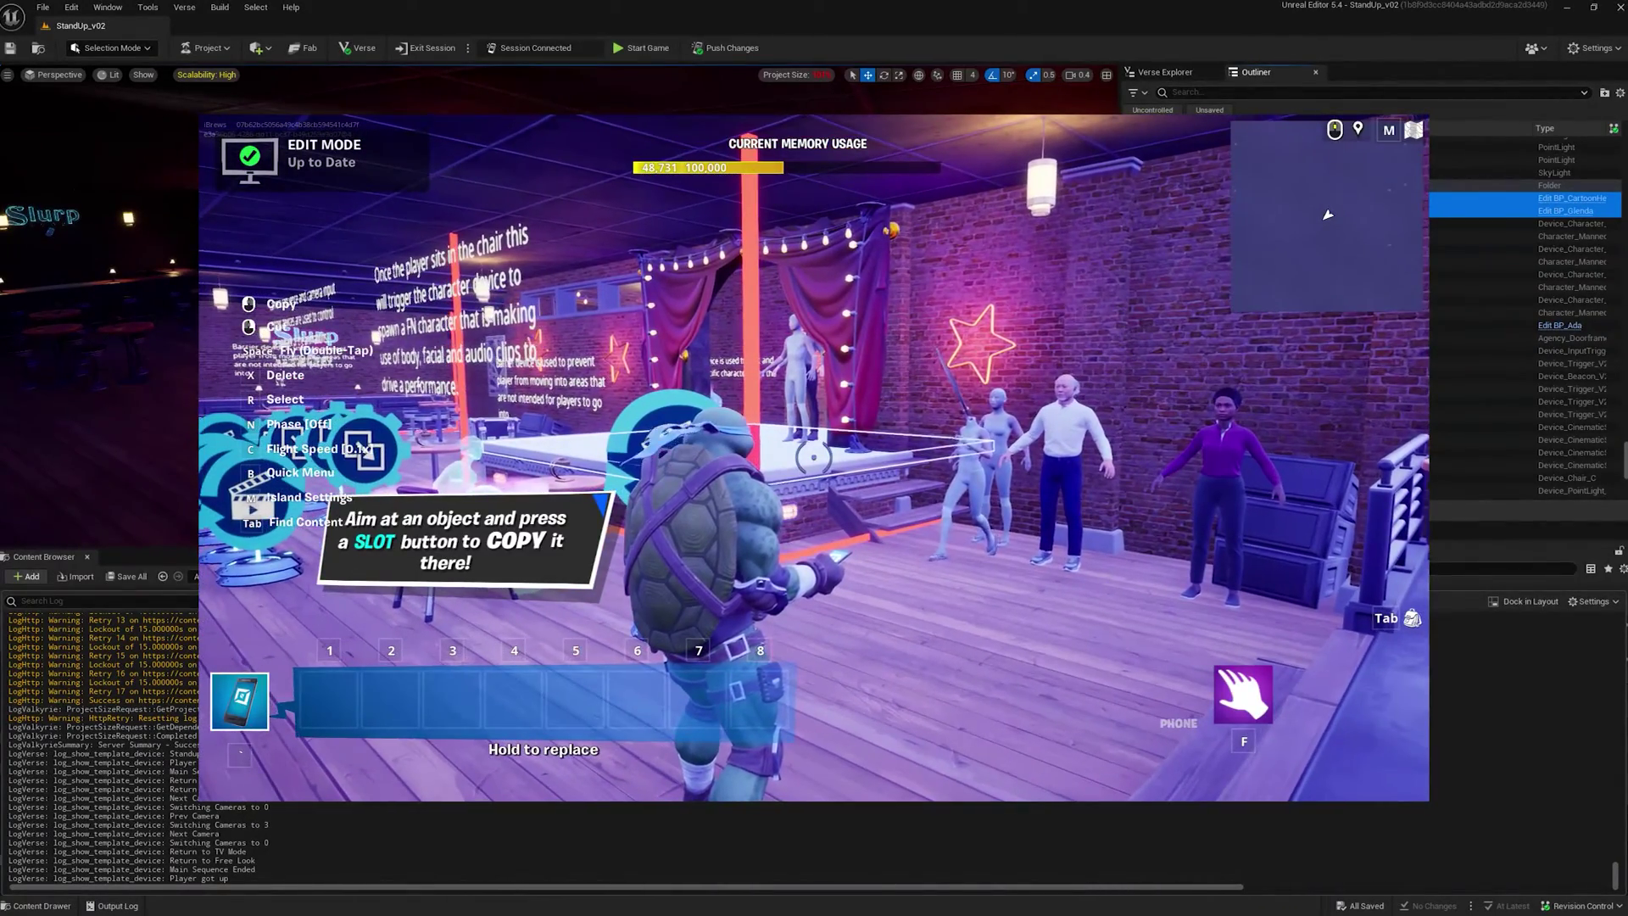